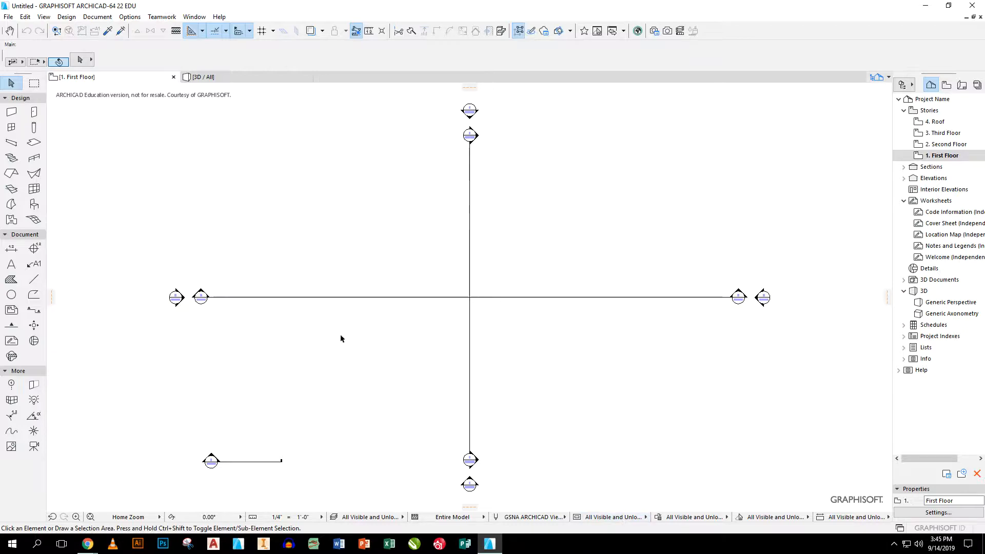
- Set up the Wall tool for single straight walls using the 7 5/8" Wood 5 1/2" Stucco - Gypsum W09 composite
left_click(11, 112)
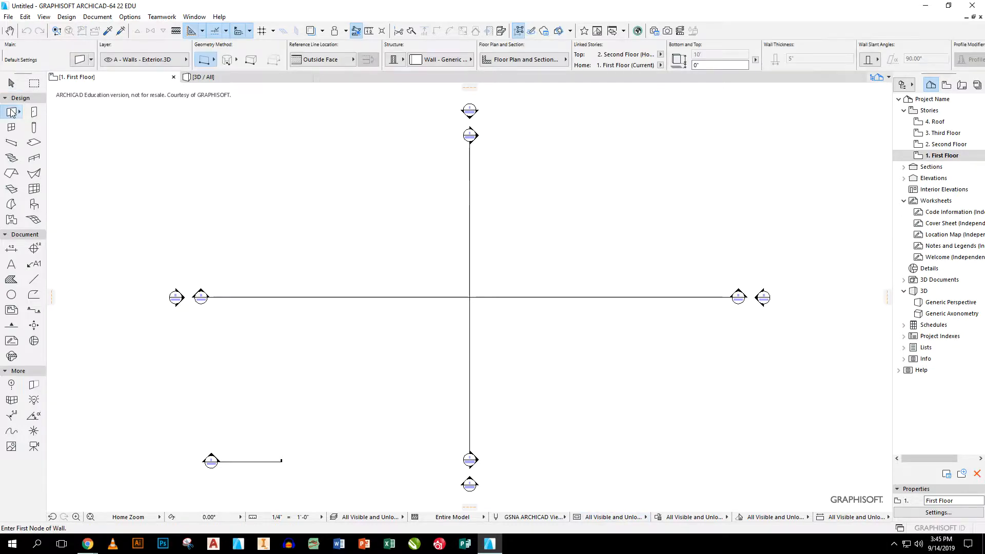
left_click(214, 60)
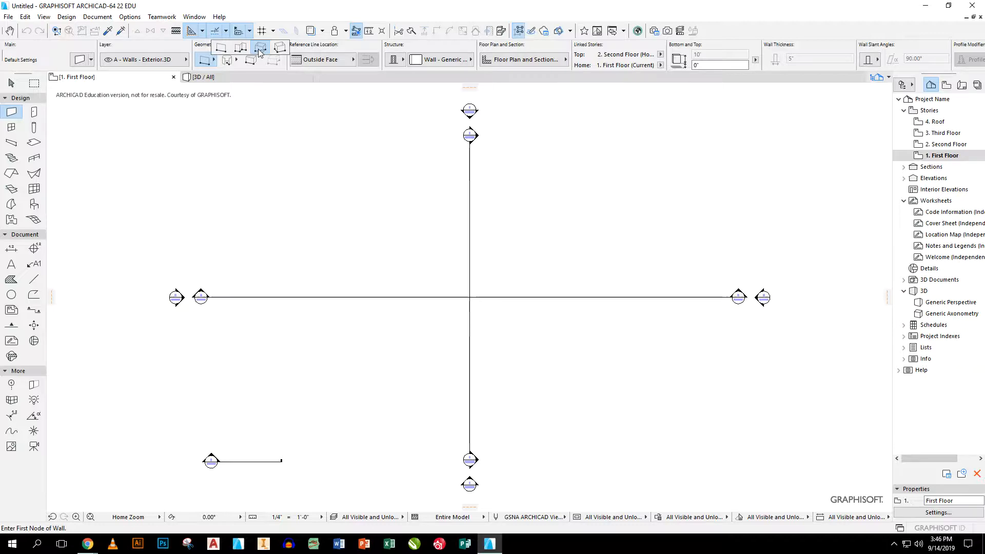
left_click(223, 49)
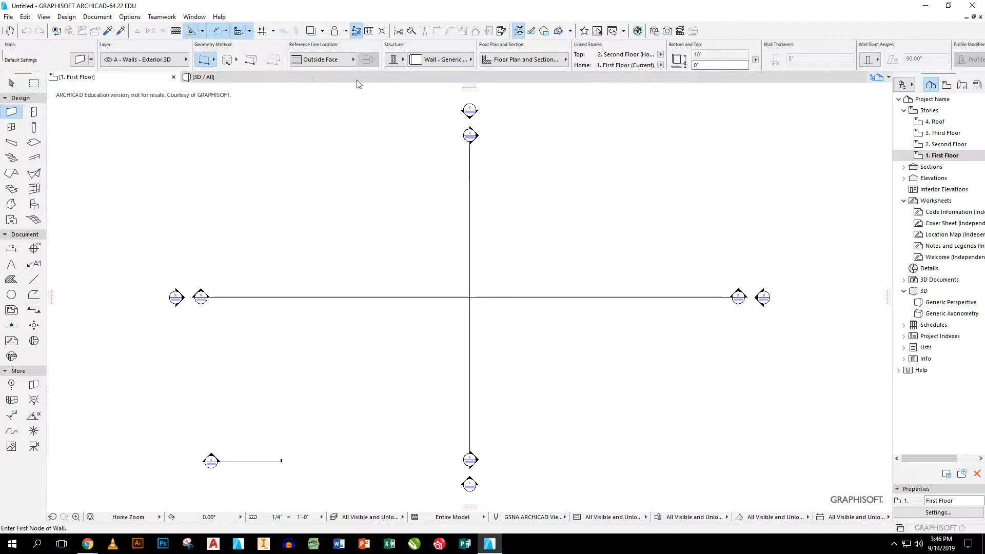
left_click(427, 60)
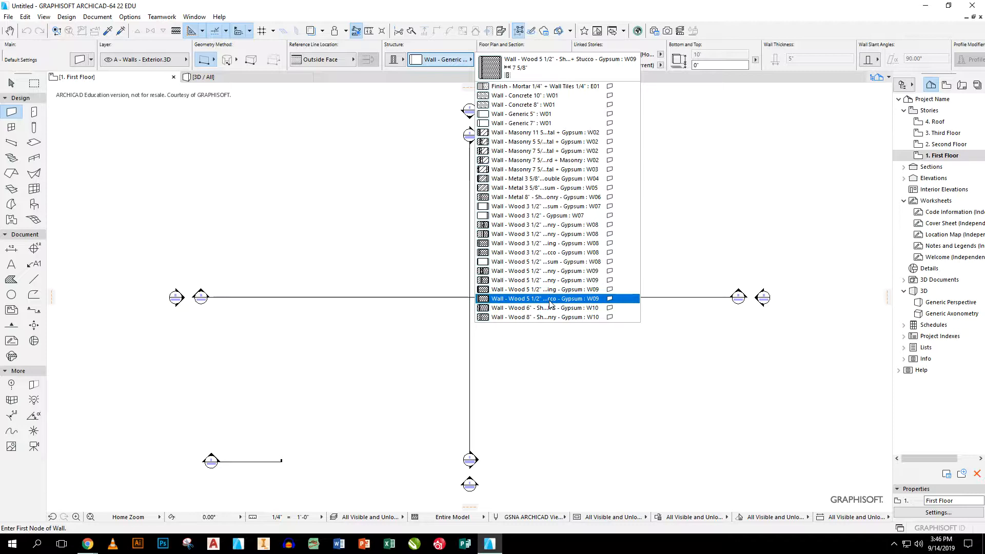
left_click(550, 299)
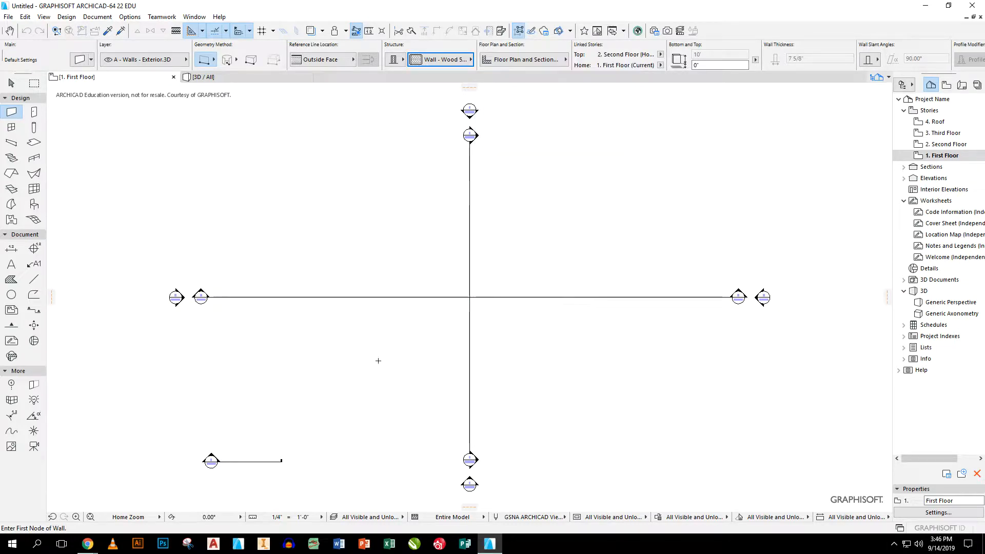
- Draw a closed rectangle of four exterior walls around the section-line crossing, with the north and south walls 40' long
left_click(394, 356)
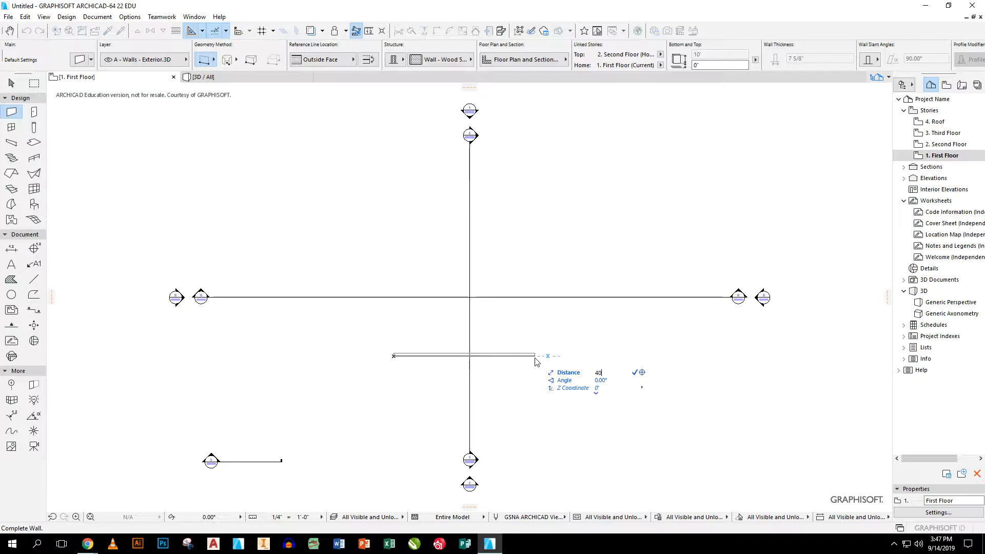
left_click(598, 354)
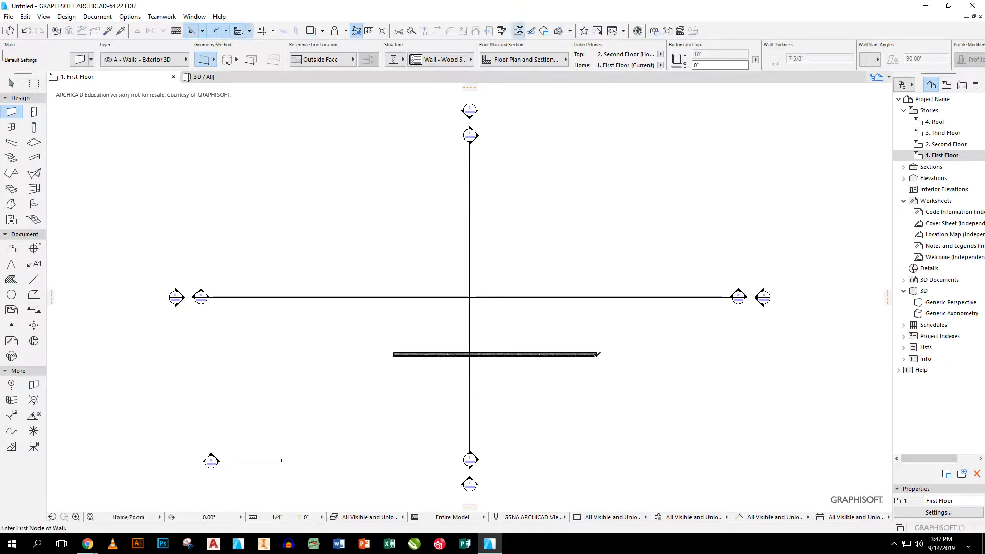
left_click(596, 354)
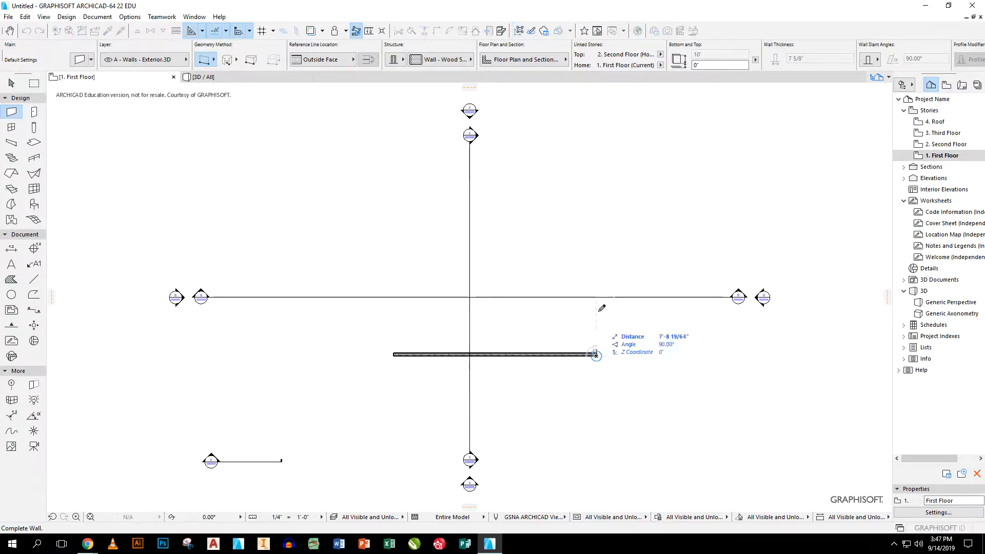
left_click(595, 254)
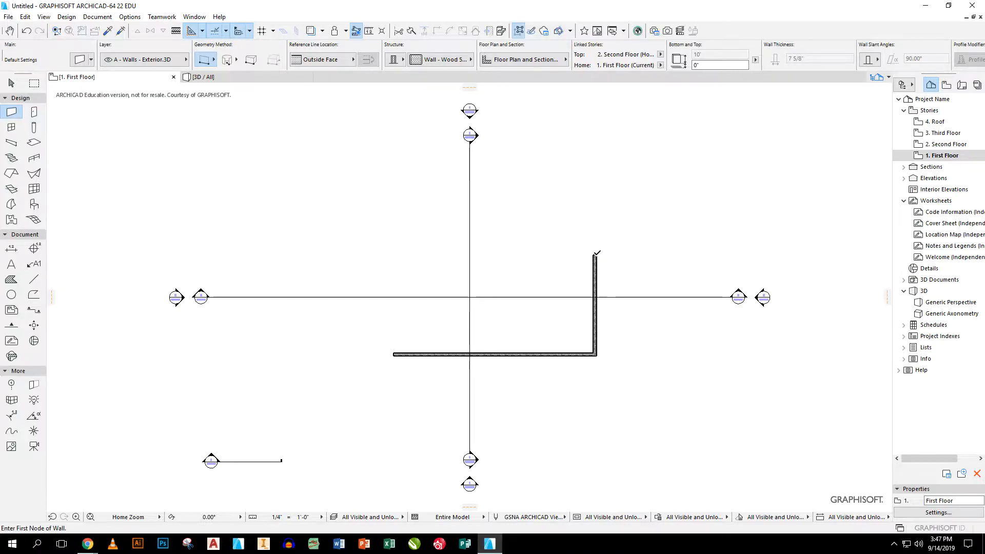
left_click(596, 254)
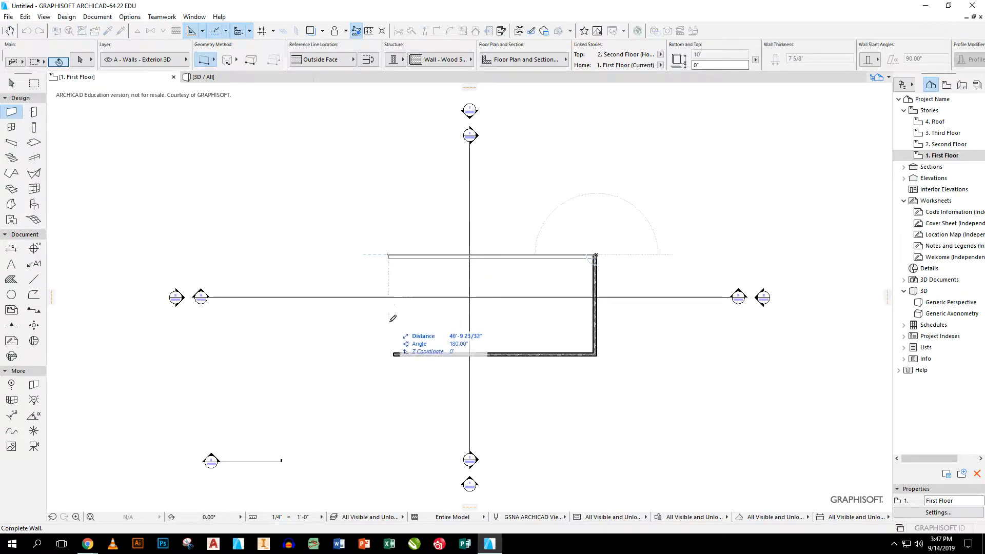
left_click(396, 353)
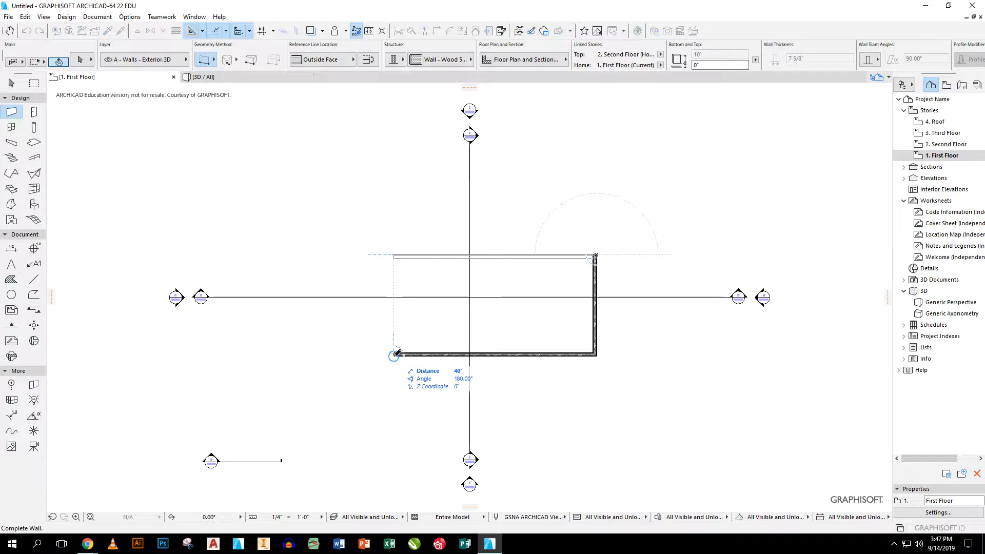
left_click(394, 255)
left_click(394, 354)
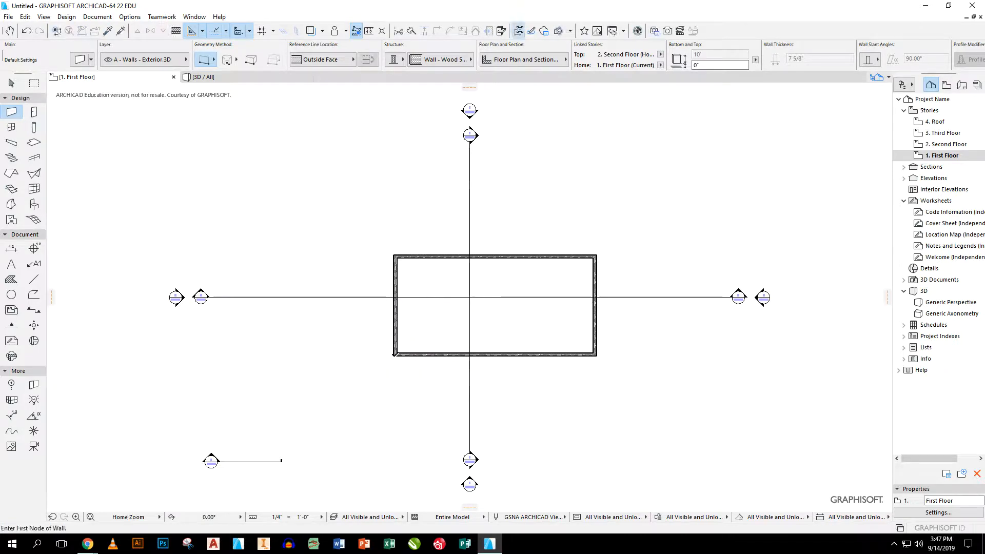
- Shorten the horizontal Building Section A line so both end markers sit just outside the east and west walls
left_click(12, 85)
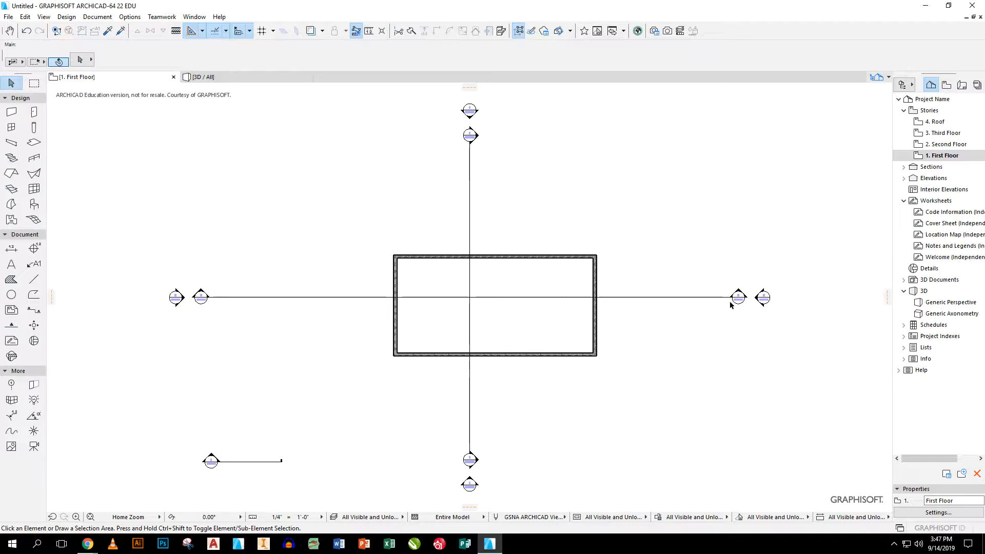
left_click(710, 297)
left_click(738, 297)
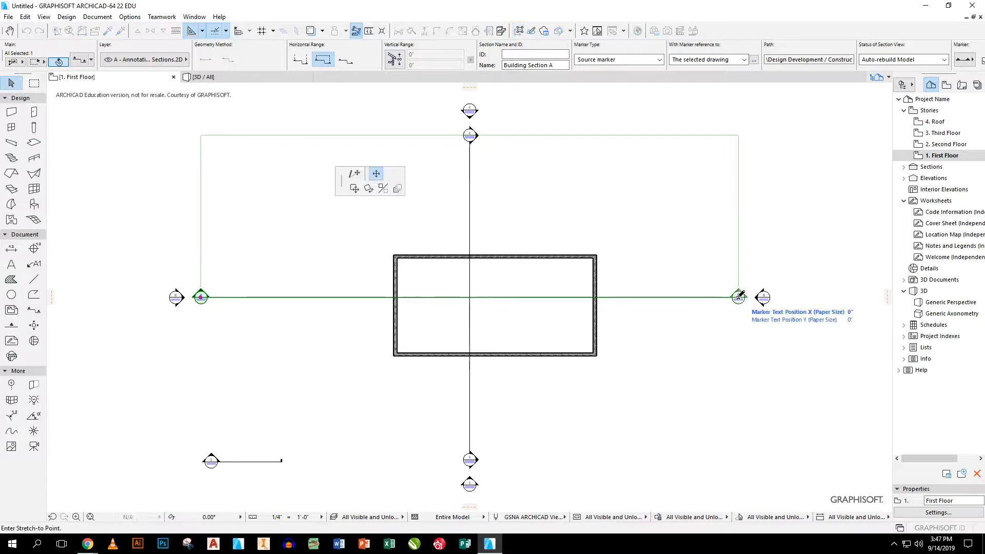
left_click(357, 175)
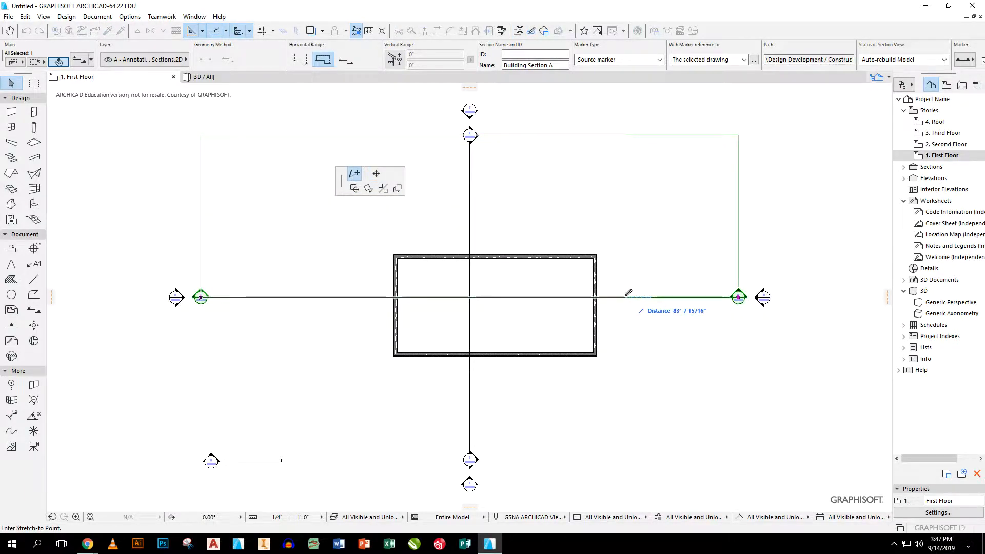
left_click(626, 297)
left_click(201, 297)
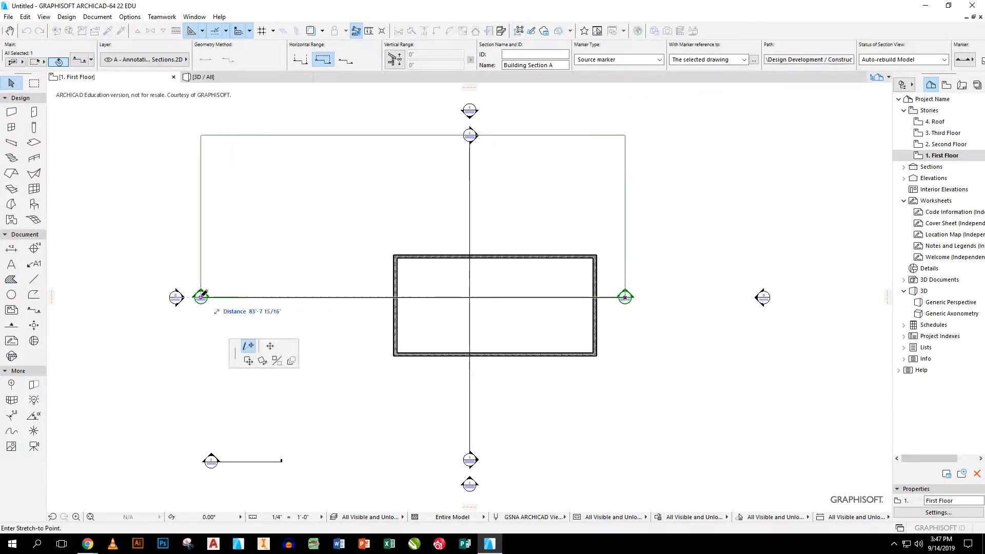
left_click(354, 296)
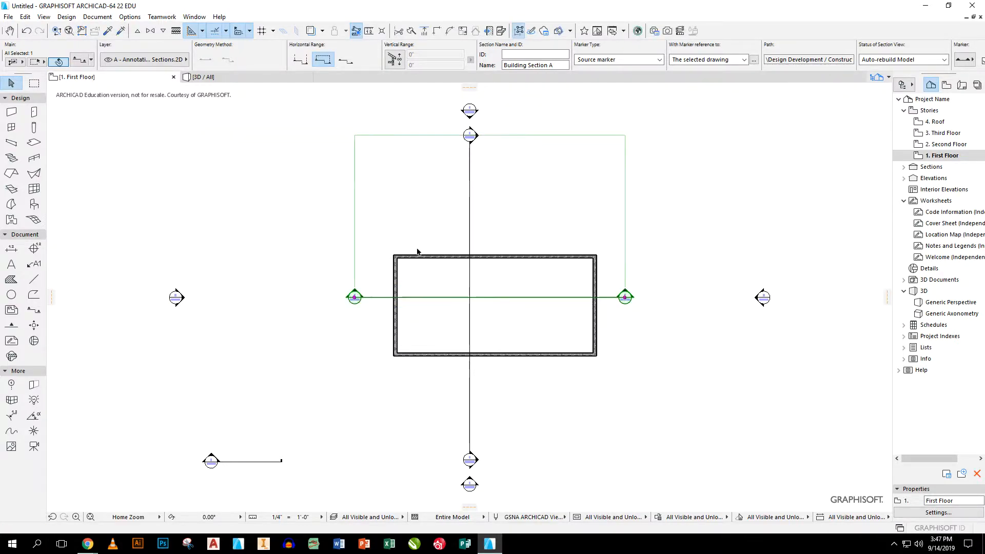
- Shorten the vertical Building Section B line so both end markers sit just outside the north and south walls
left_click(472, 137)
left_click(470, 135)
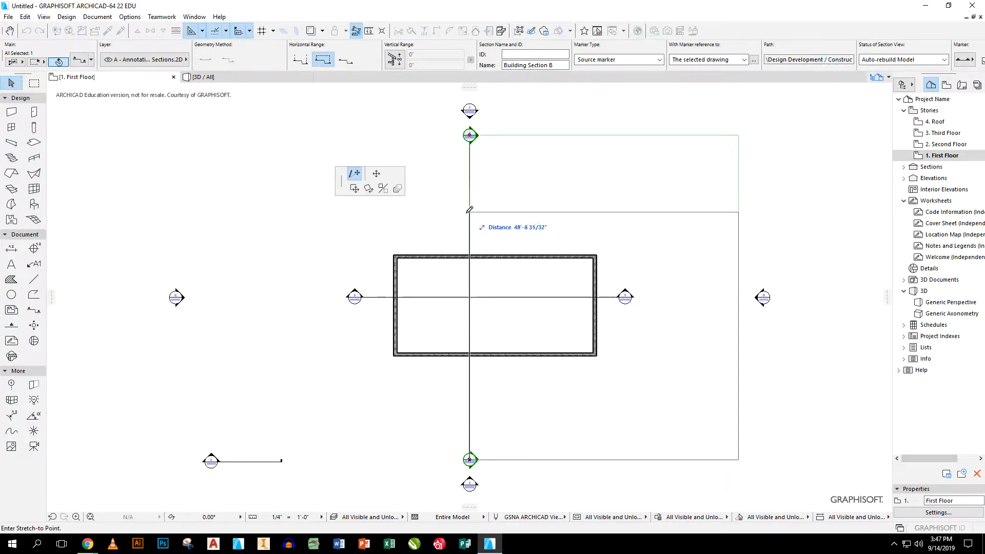
left_click(469, 231)
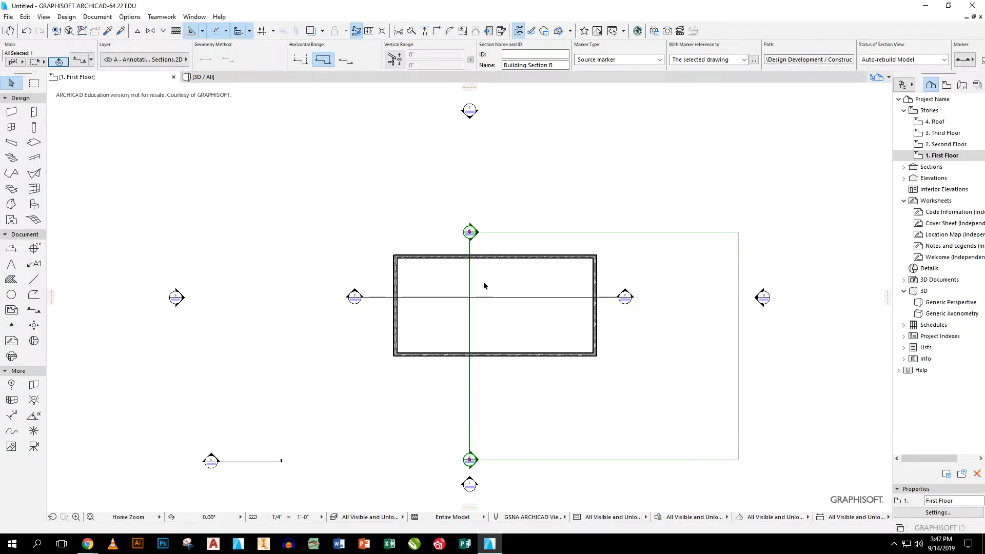
left_click(470, 460)
left_click(470, 390)
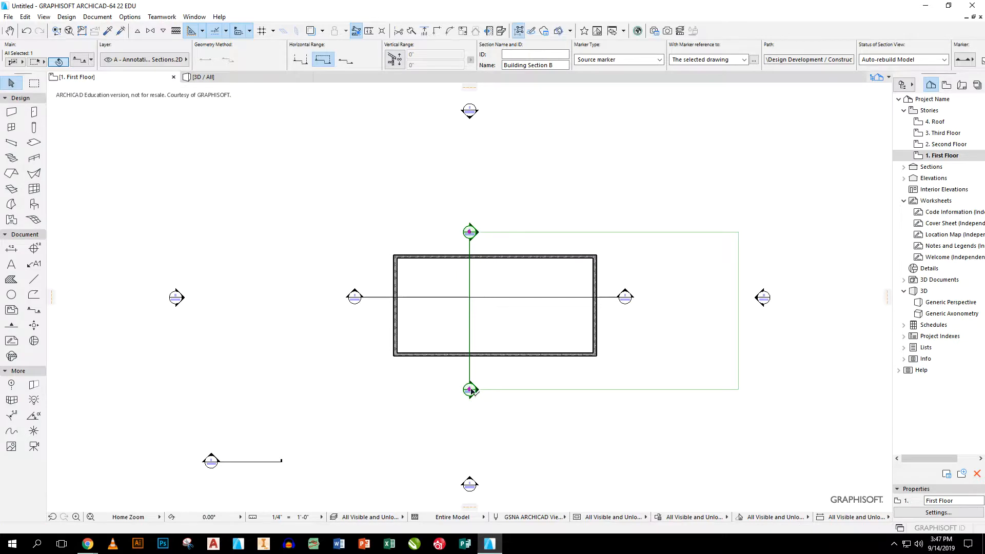
- Move the East and West Elevation lines inward to just outside the end markers of Building Section A
left_click(763, 297)
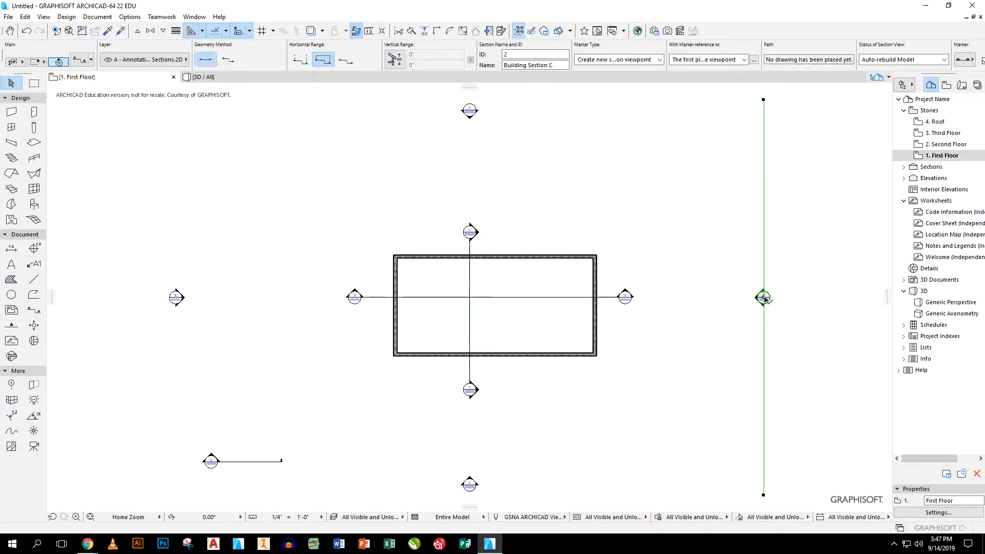
left_click(764, 275)
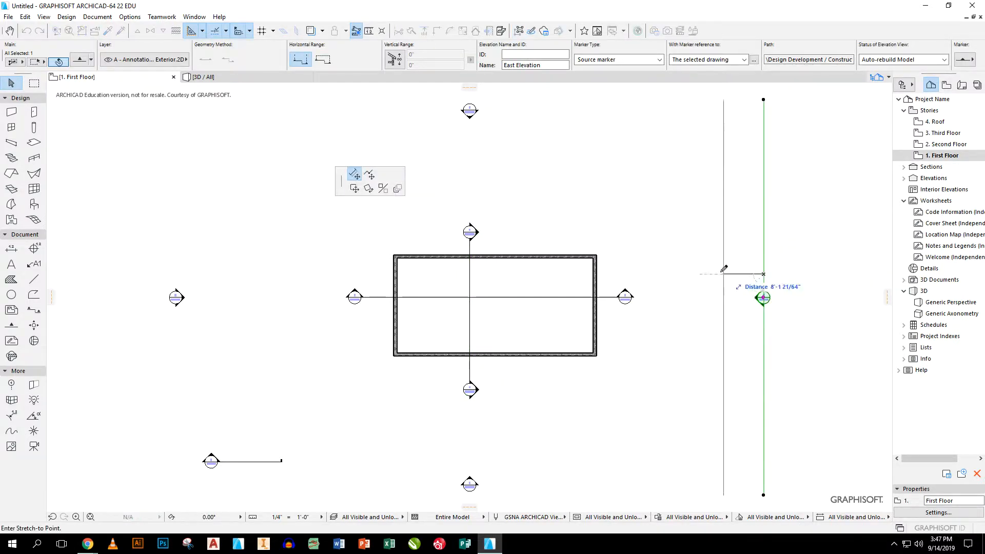
left_click(659, 262)
left_click(176, 297)
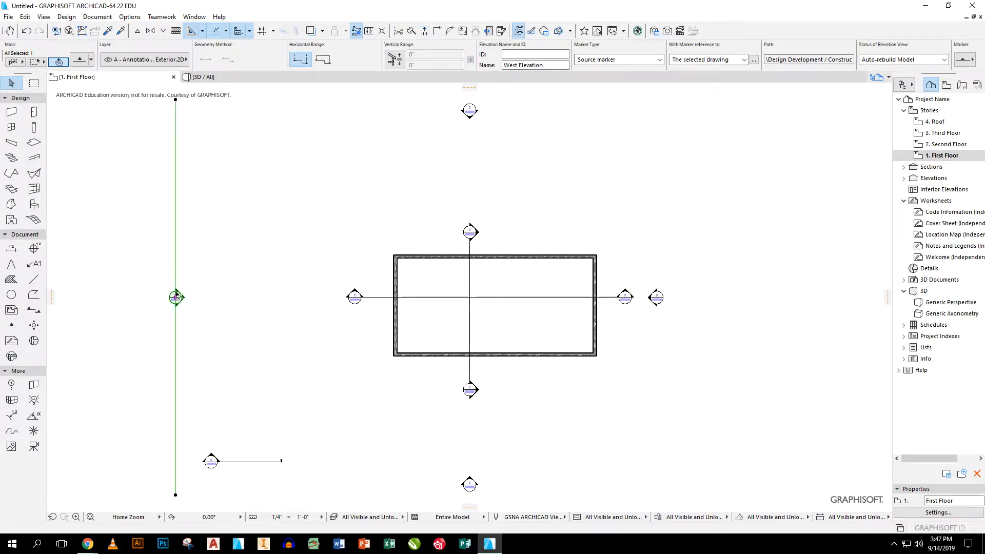
left_click(176, 285)
left_click(320, 282)
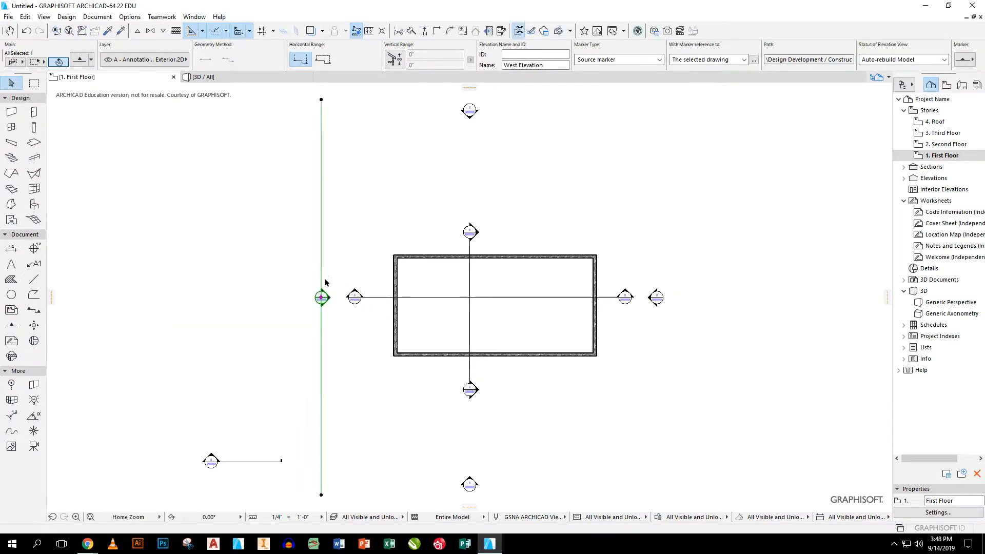
- Move the North and South Elevation lines inward to just outside the end markers of Building Section B
left_click(477, 112)
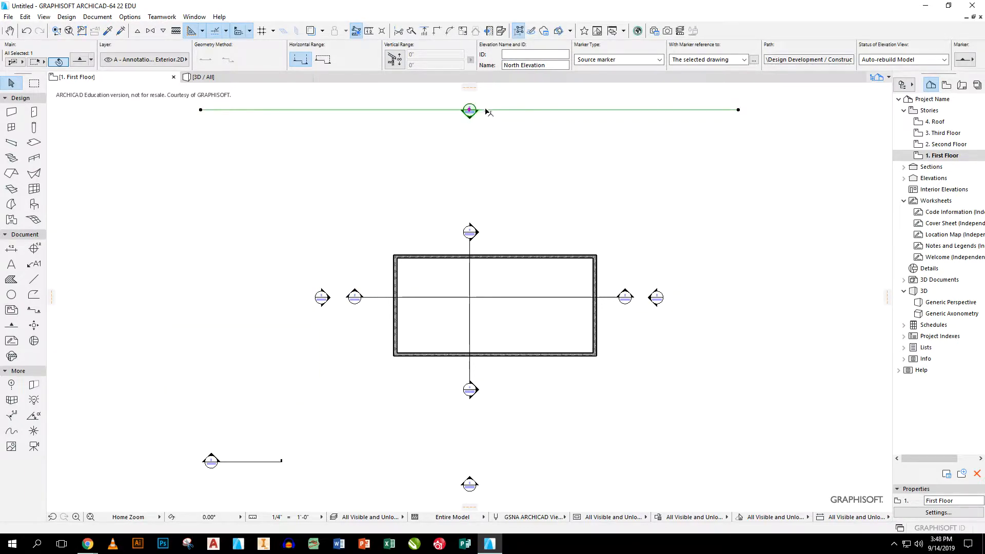
left_click(485, 110)
left_click(501, 205)
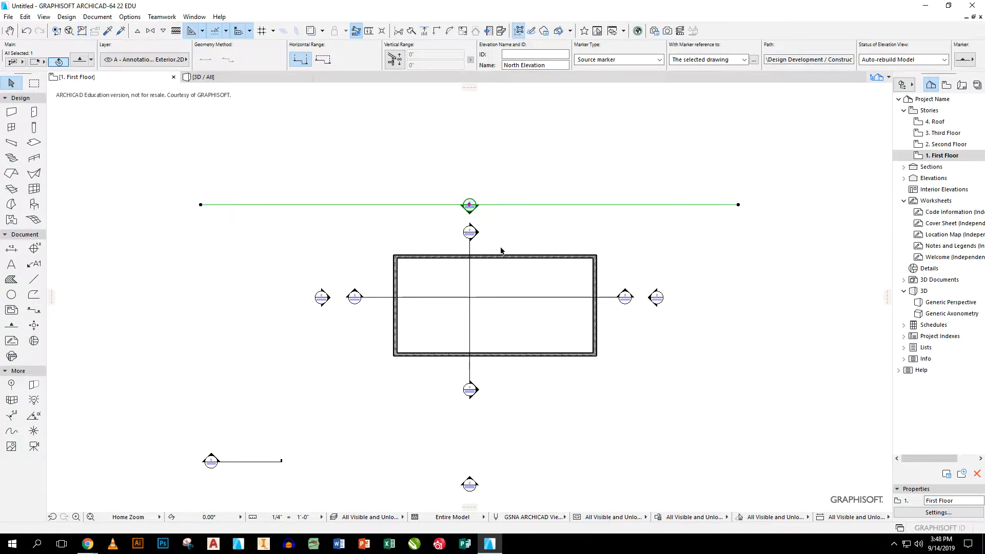
left_click(470, 484)
left_click(491, 484)
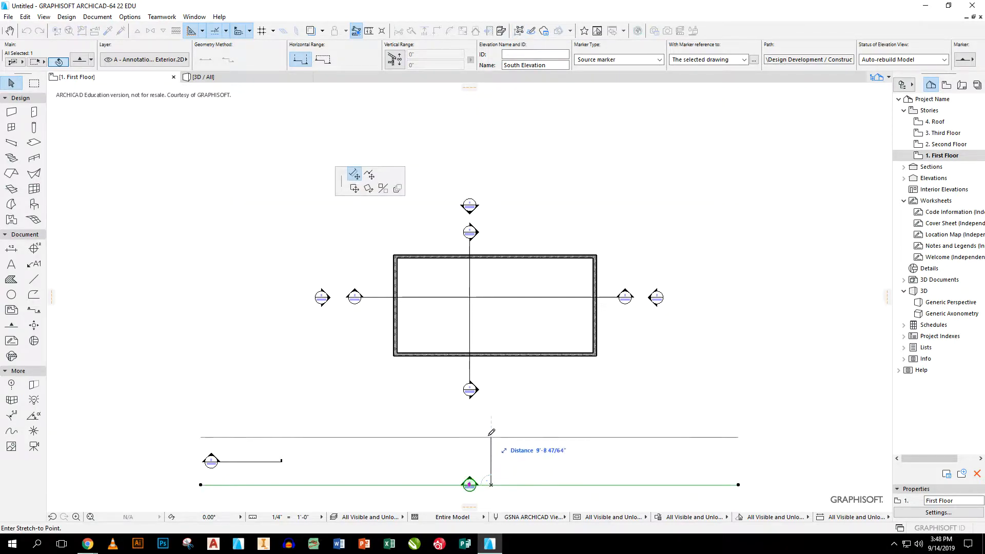
left_click(494, 422)
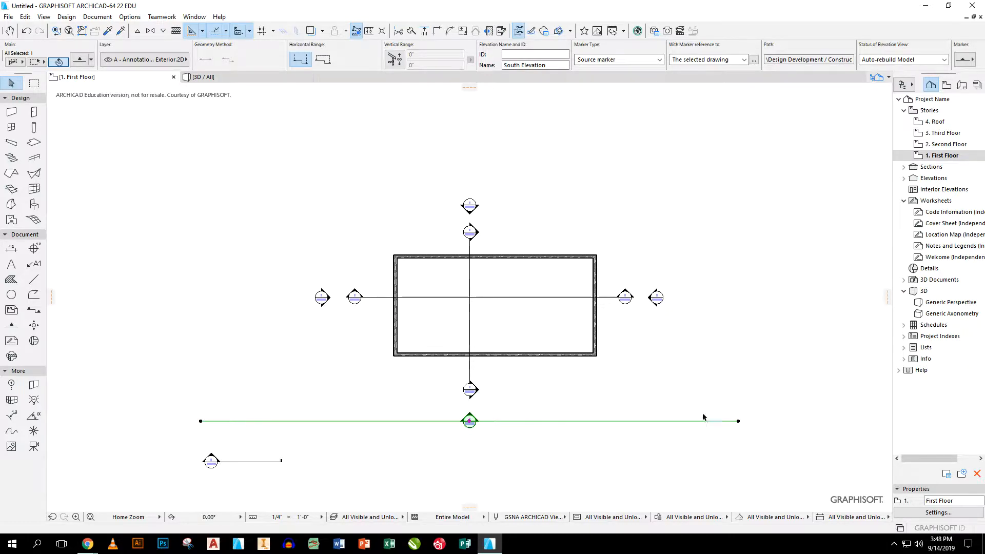
- Shorten the South Elevation line so its ends align with the East and West Elevation markers
left_click(739, 422)
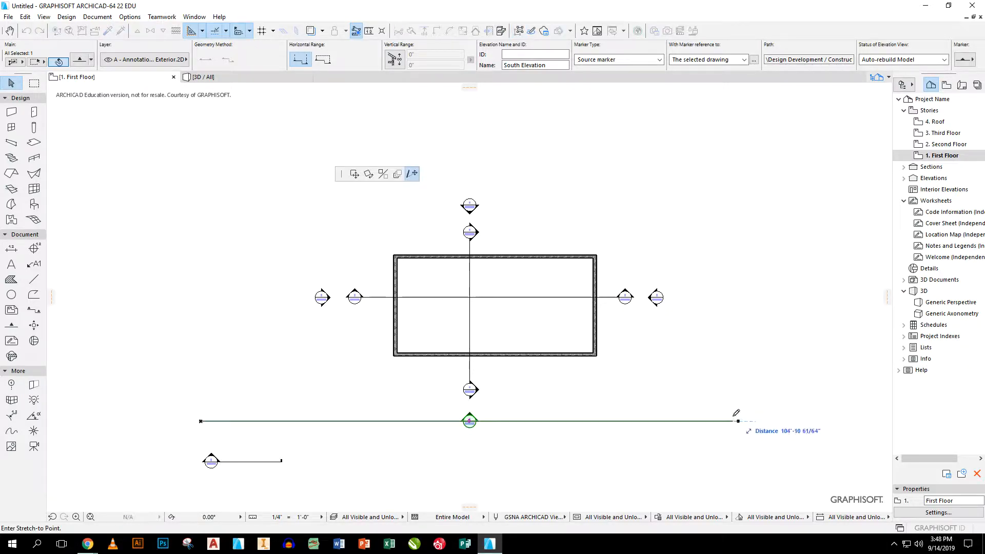
left_click(658, 298)
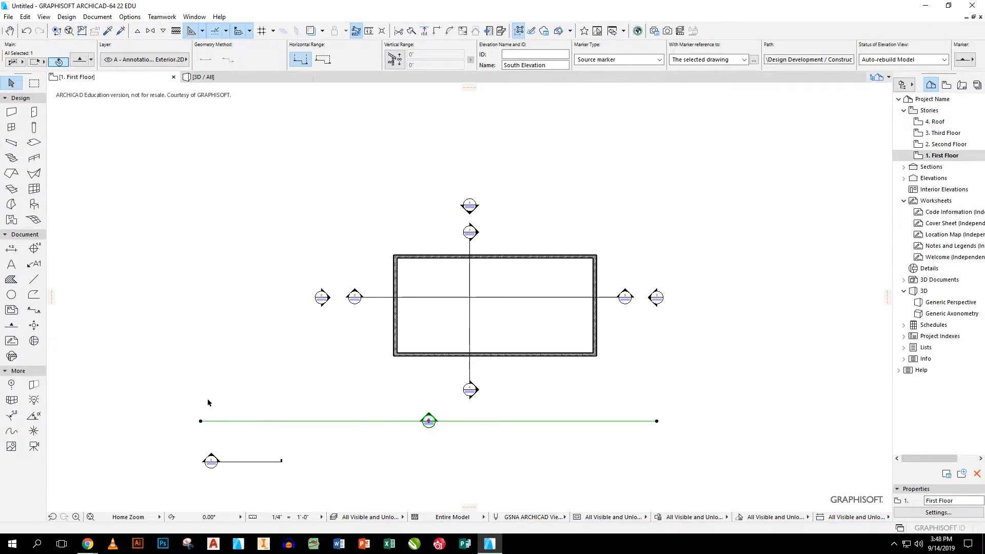
left_click(201, 422)
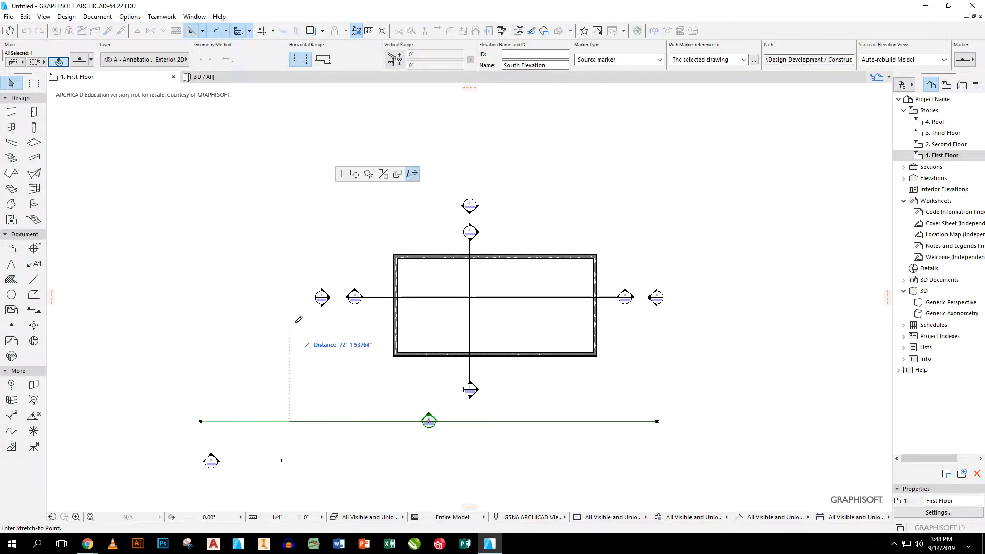
left_click(322, 298)
- Shorten the West Elevation line so its ends align with the South and North Elevation markers
left_click(322, 297)
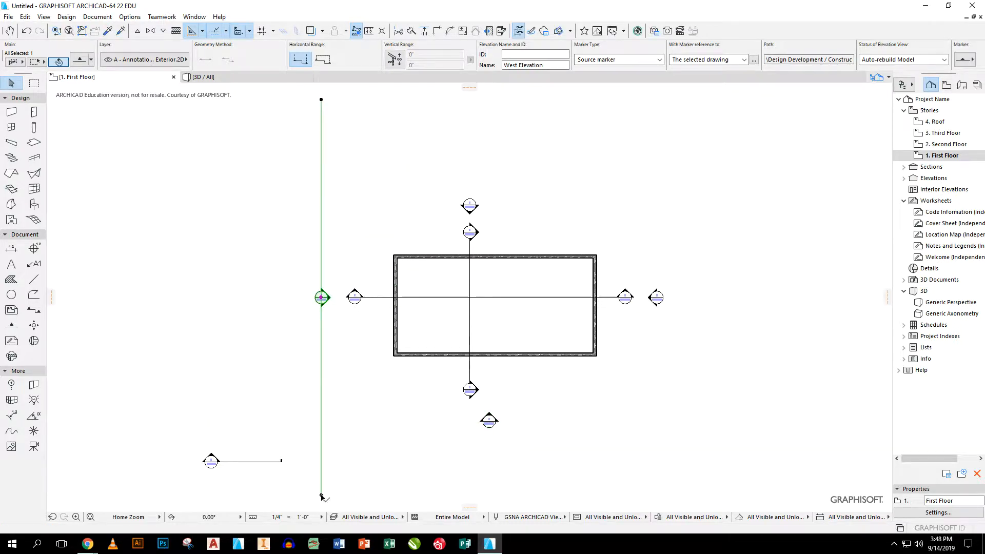
left_click(321, 496)
left_click(489, 420)
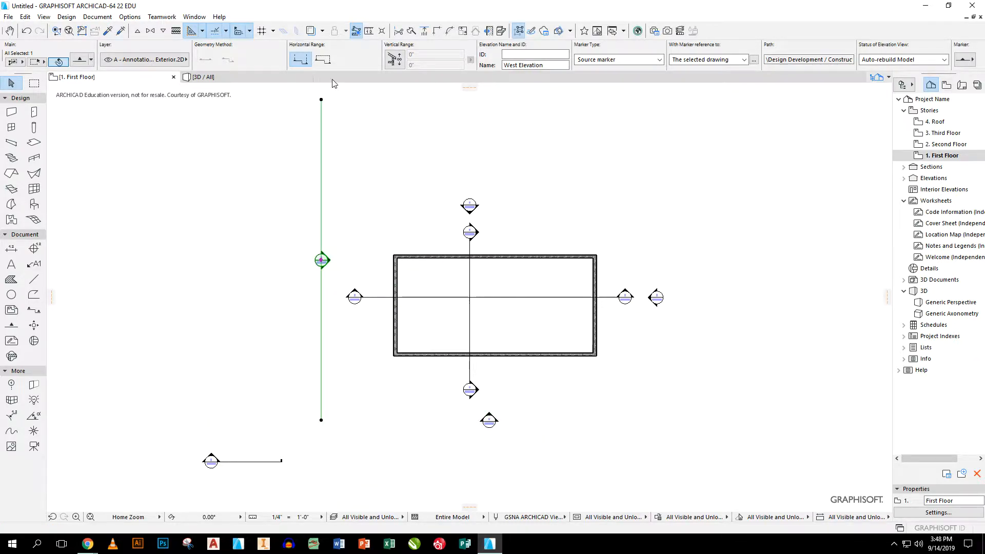
left_click(321, 101)
left_click(469, 204)
- Shorten the East Elevation line so its ends align with the North and South Elevation markers
left_click(661, 299)
left_click(657, 101)
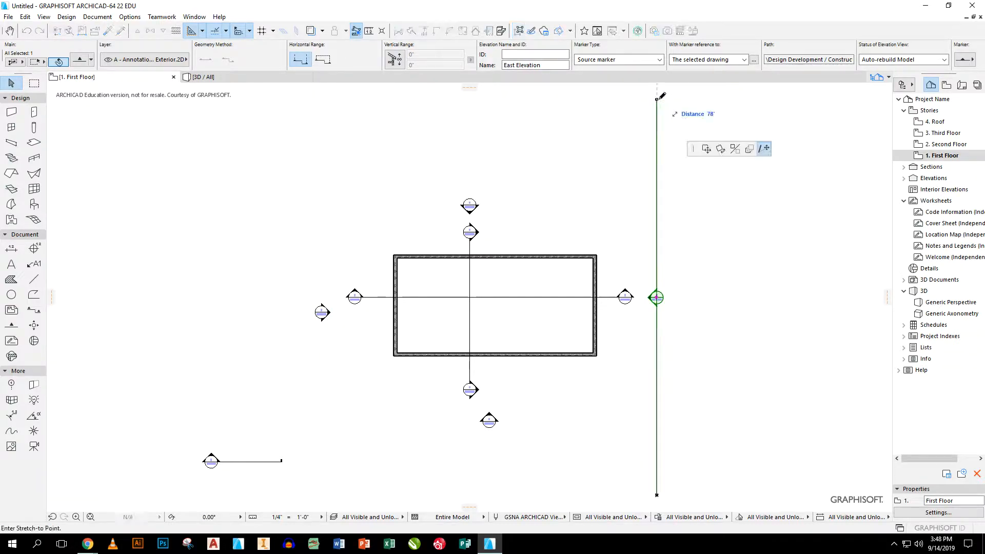
left_click(469, 205)
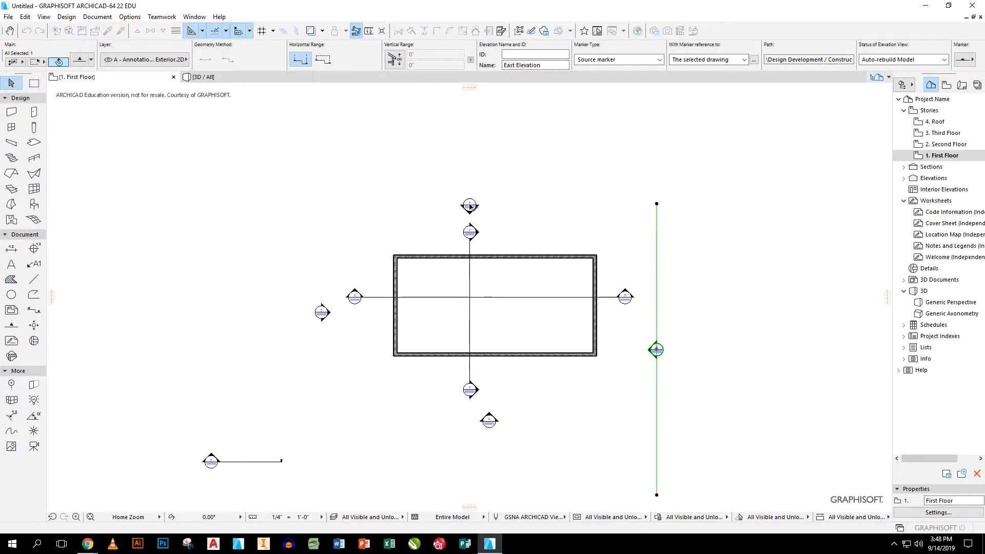
left_click(657, 496)
left_click(490, 420)
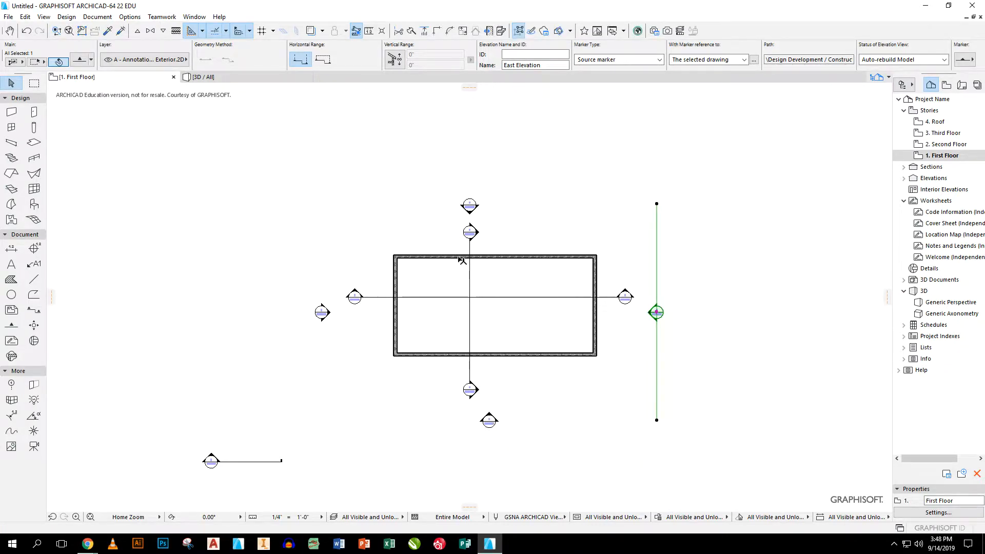
- Move the Building Section B line toward the building's west end and pull its depth limit in to just outside the east wall
left_click(470, 281)
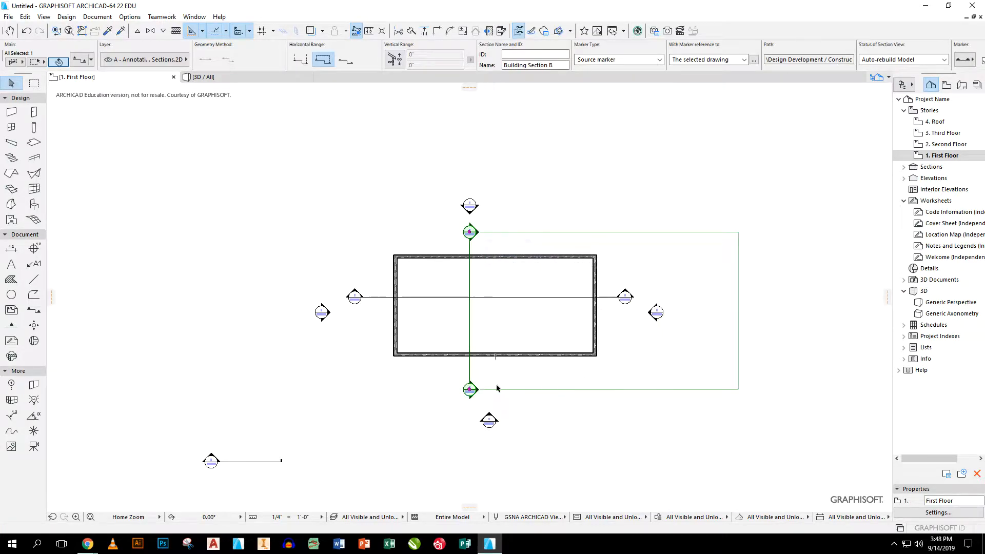
left_click(470, 333)
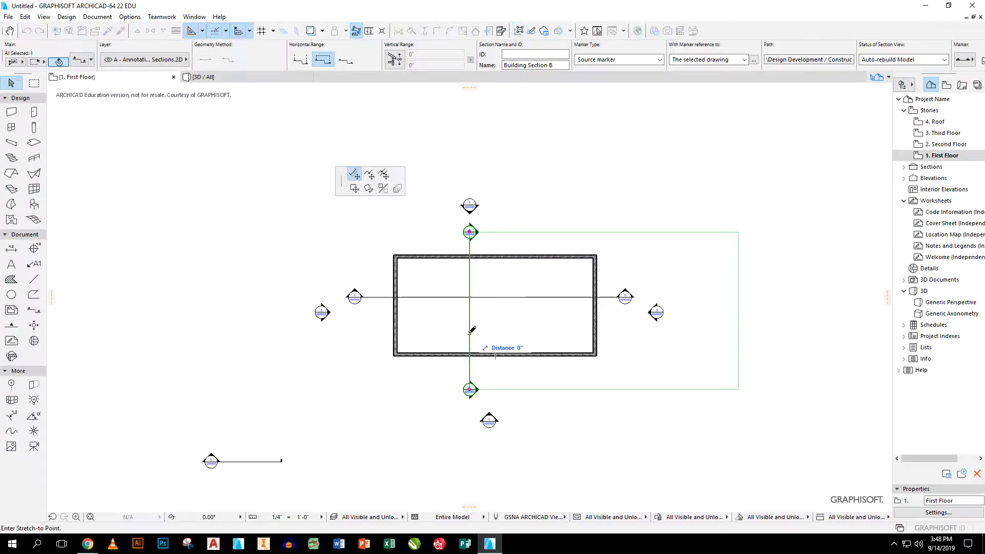
left_click(431, 335)
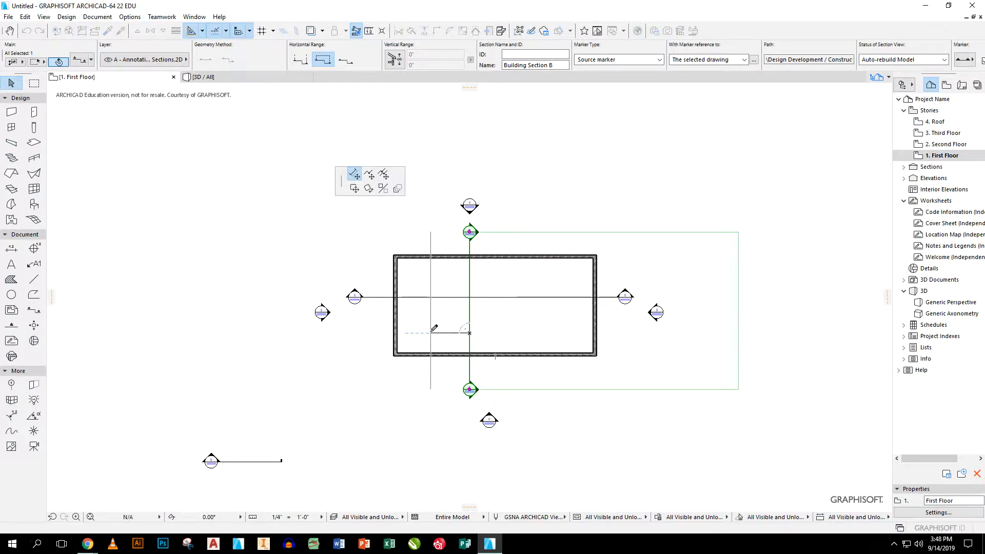
left_click(738, 340)
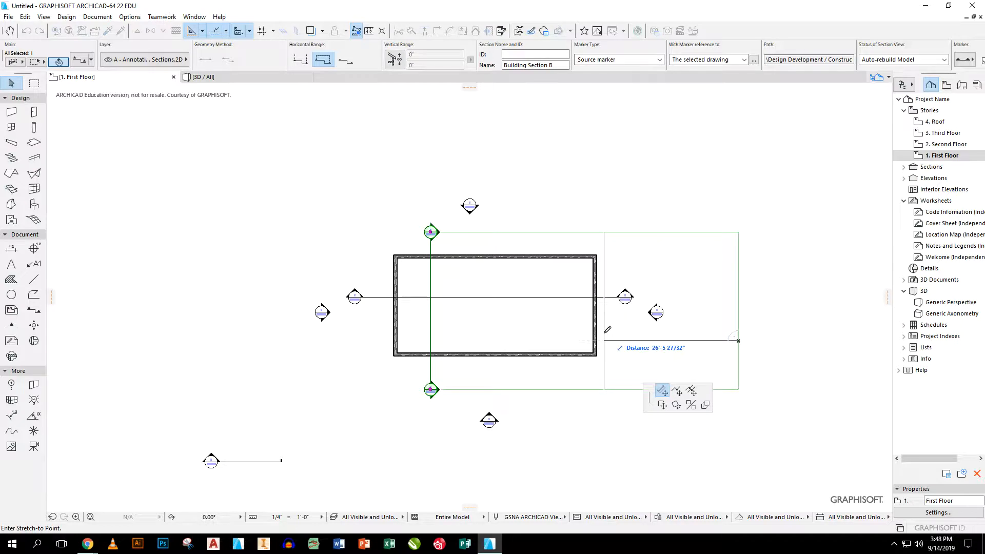
left_click(606, 271)
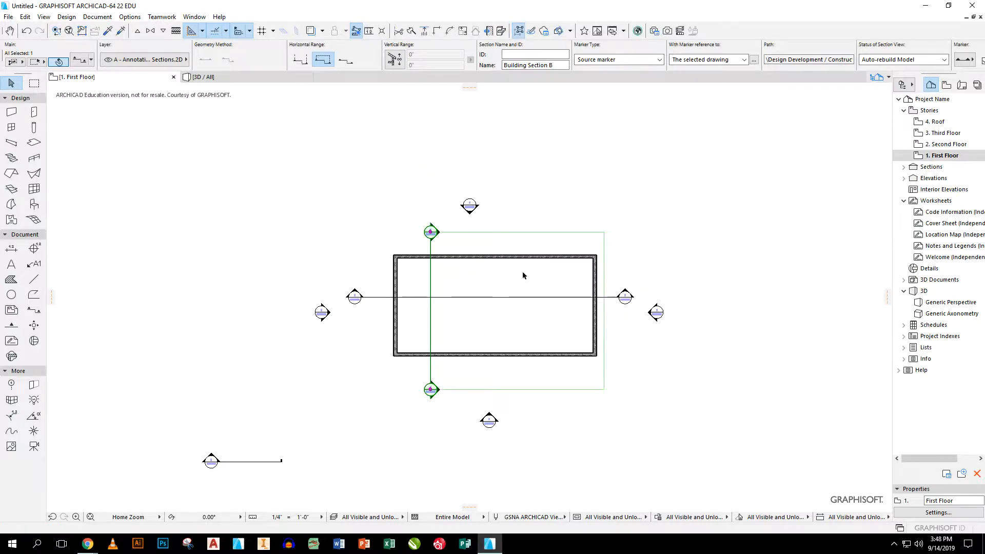
- Pull Building Section A's depth limit in beyond the north wall, level with the North Elevation marker, and clear the selection
left_click(478, 297)
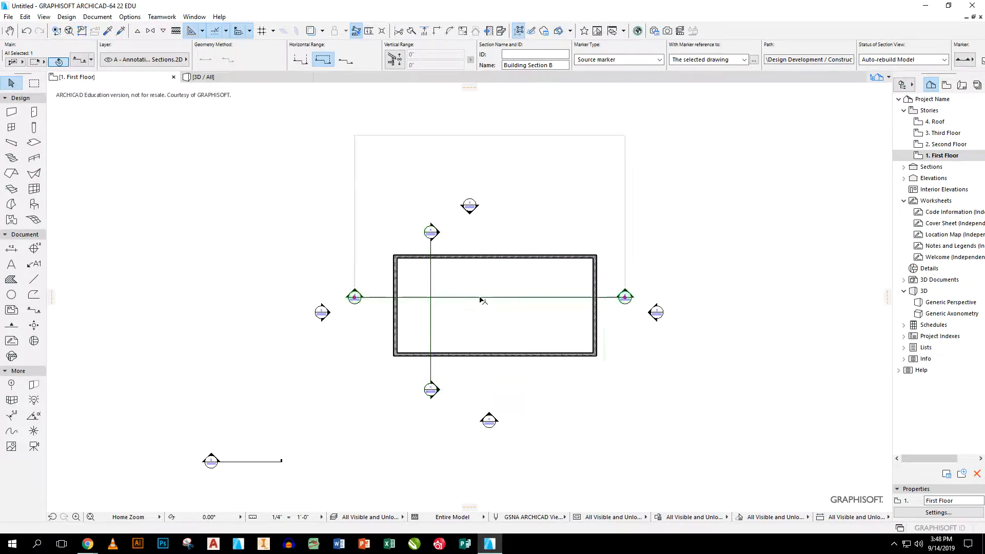
left_click(529, 136)
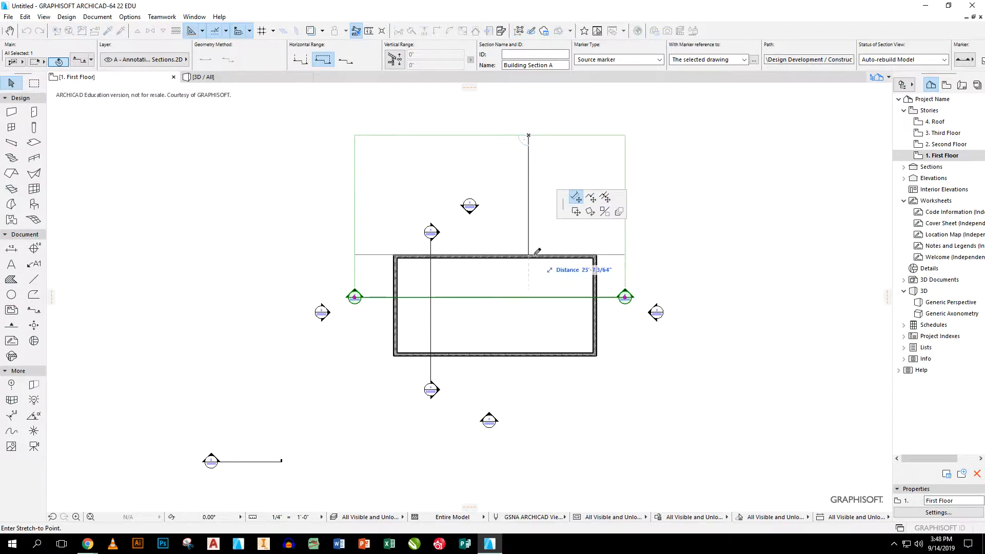
left_click(544, 210)
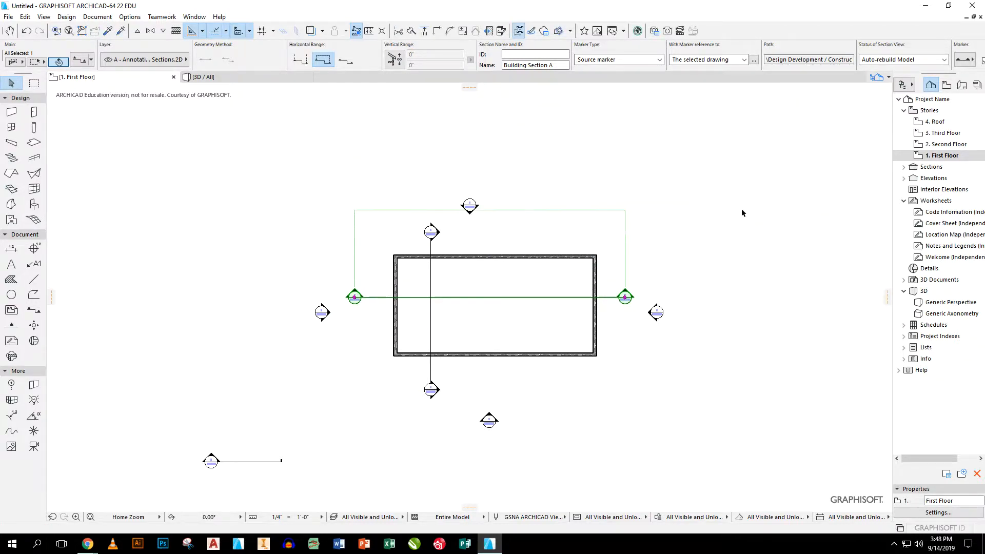
left_click(565, 213)
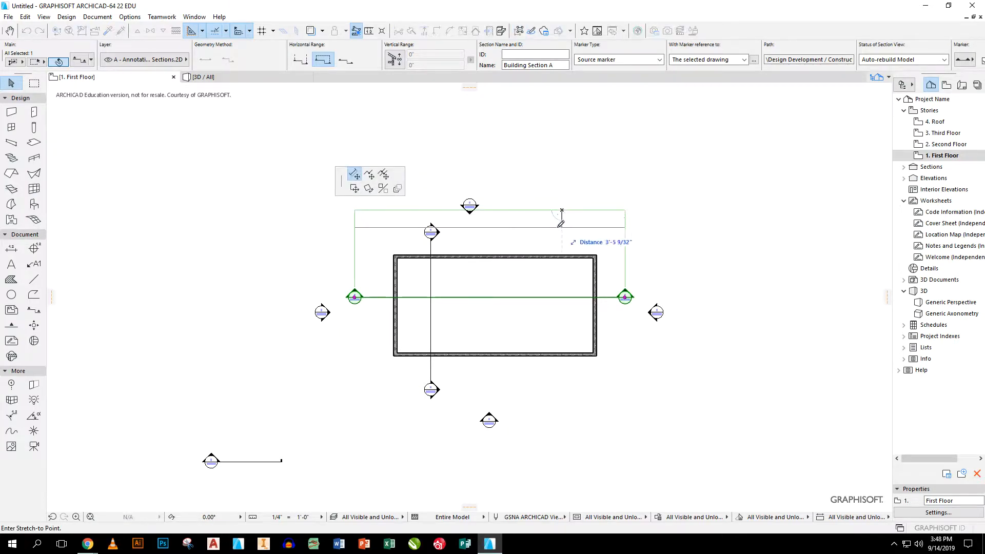
key("Escape")
key("Escape")
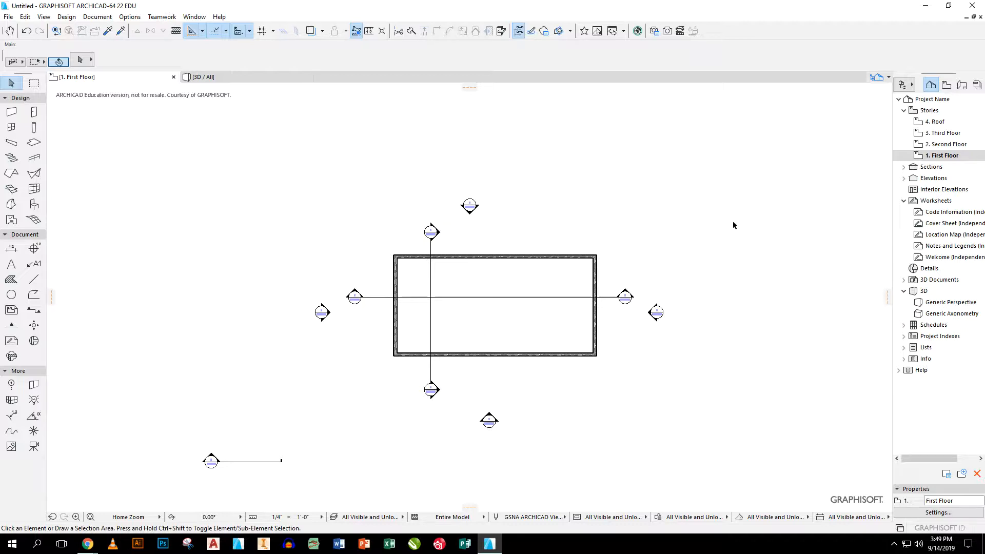
- Set the Wall tool to the A - Walls - Interior.3D layer with the 4 3/4" thick Wood 3 1/2" W07 composite
left_click(11, 112)
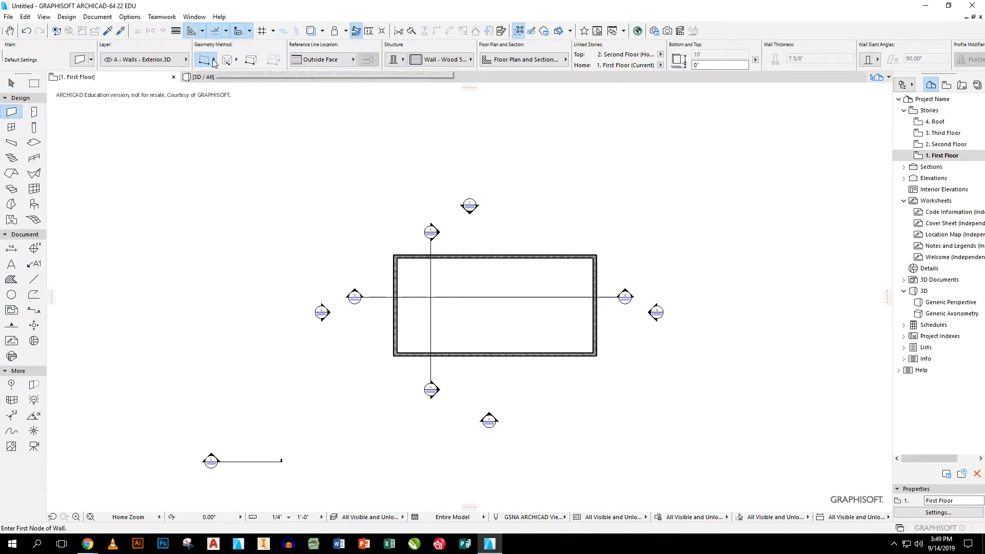
left_click(147, 64)
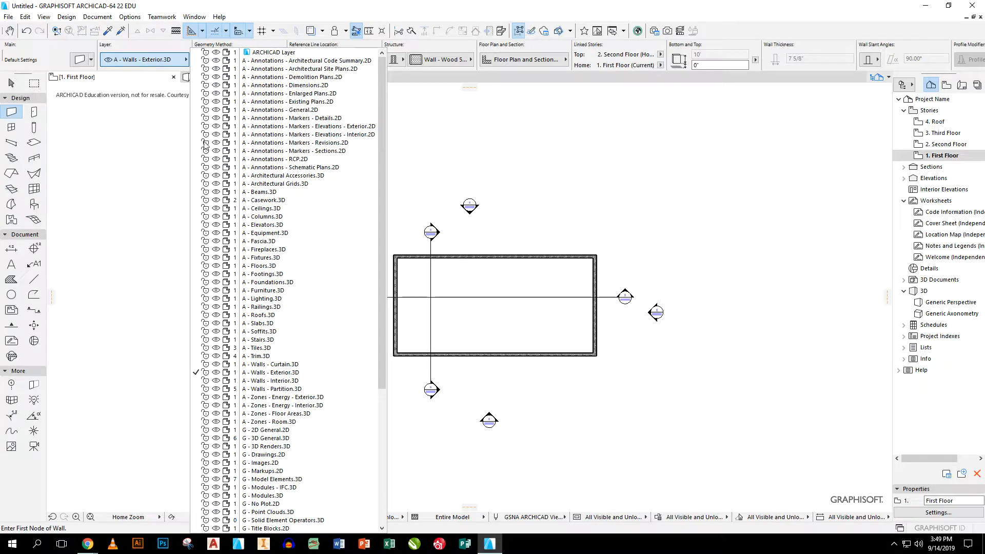
left_click(270, 382)
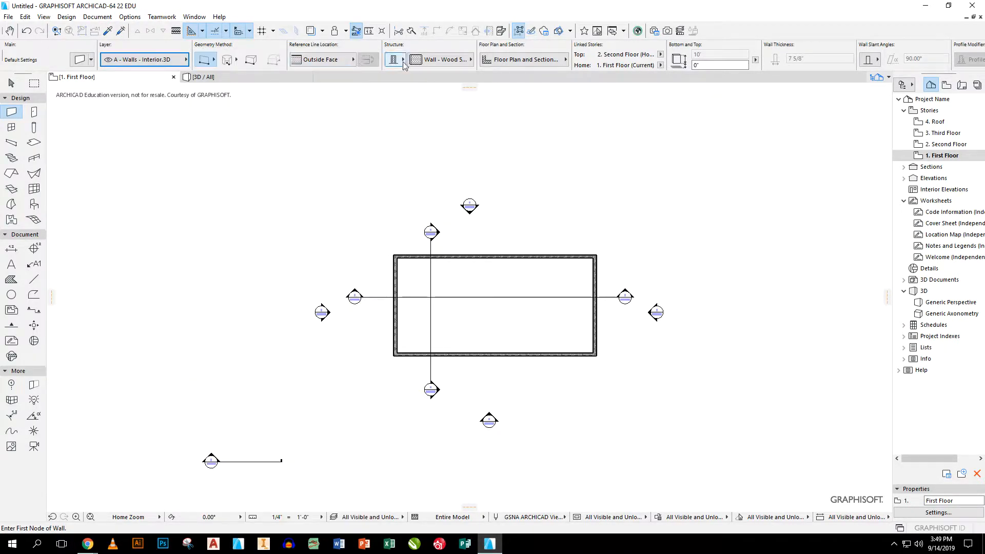
left_click(450, 61)
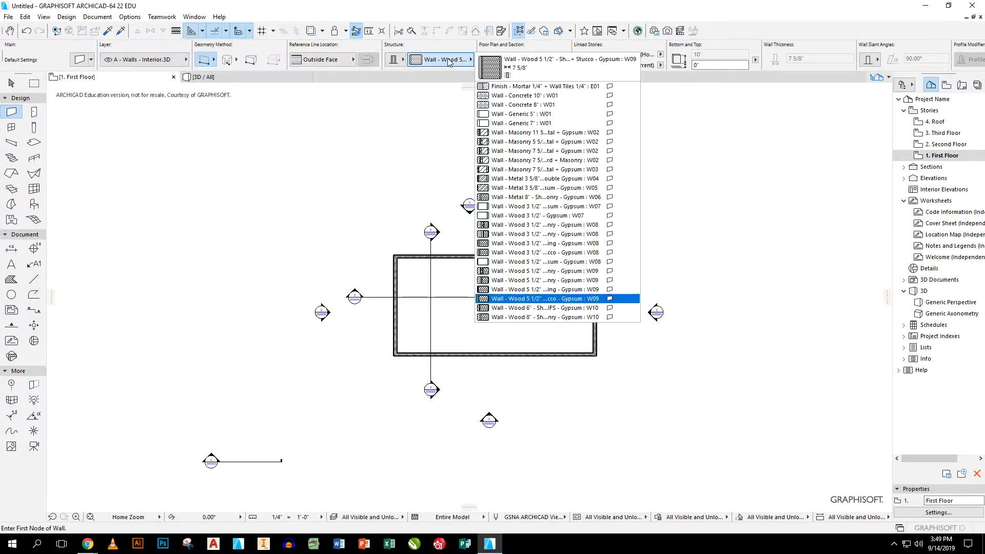
left_click(534, 208)
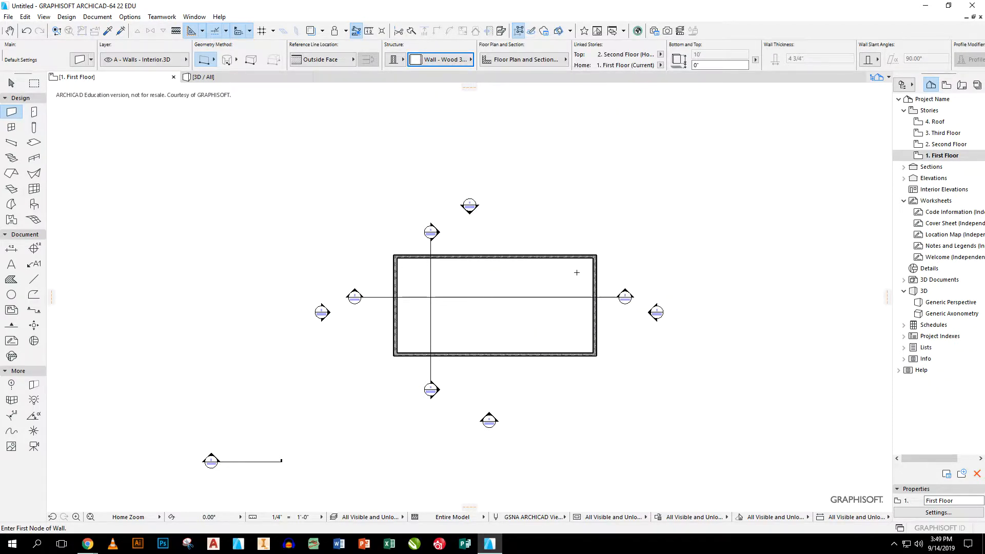
- Draw a short interior wall south from the northeast inner corner along the east wall, and a 10' wall west from its end
scroll(577, 272, "up", 4)
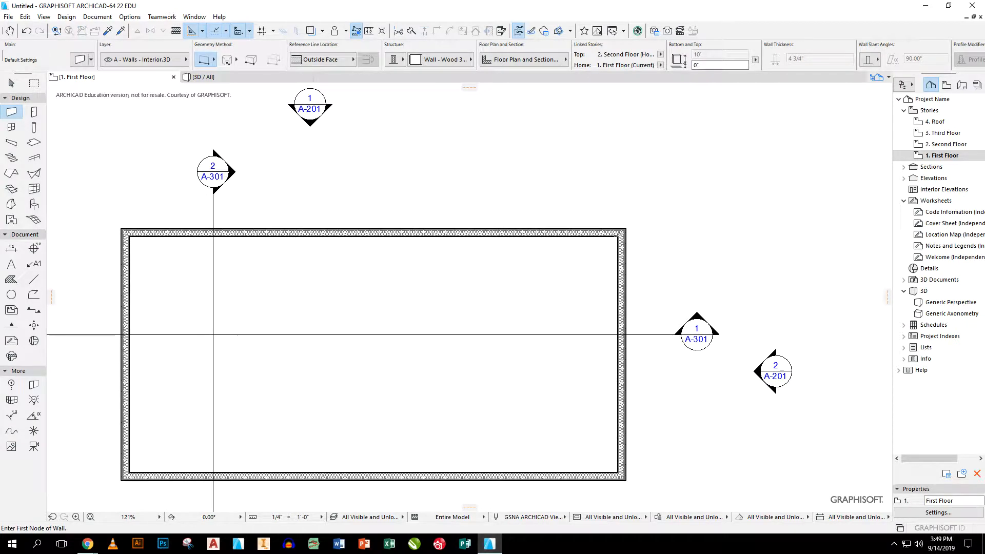
left_click(618, 237)
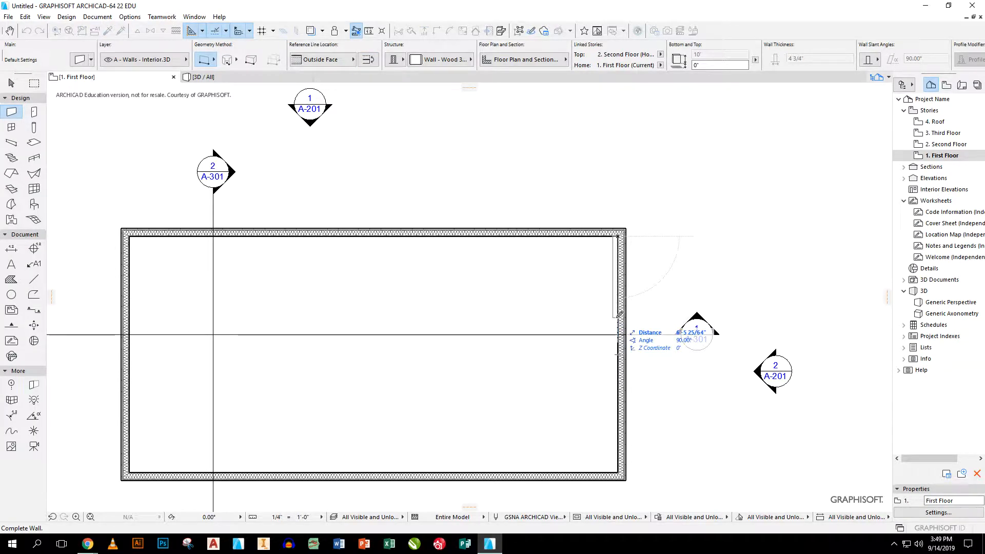
left_click(619, 298)
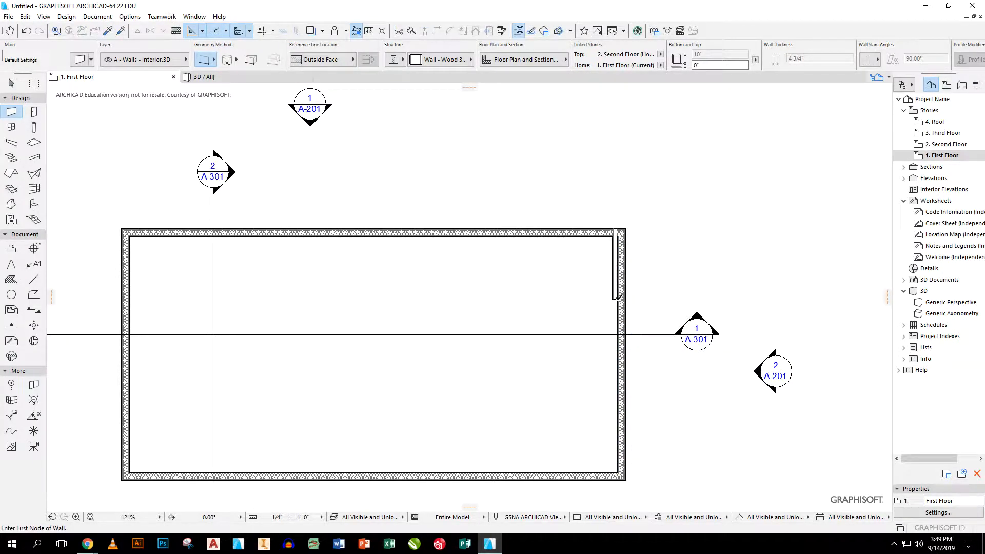
left_click(616, 298)
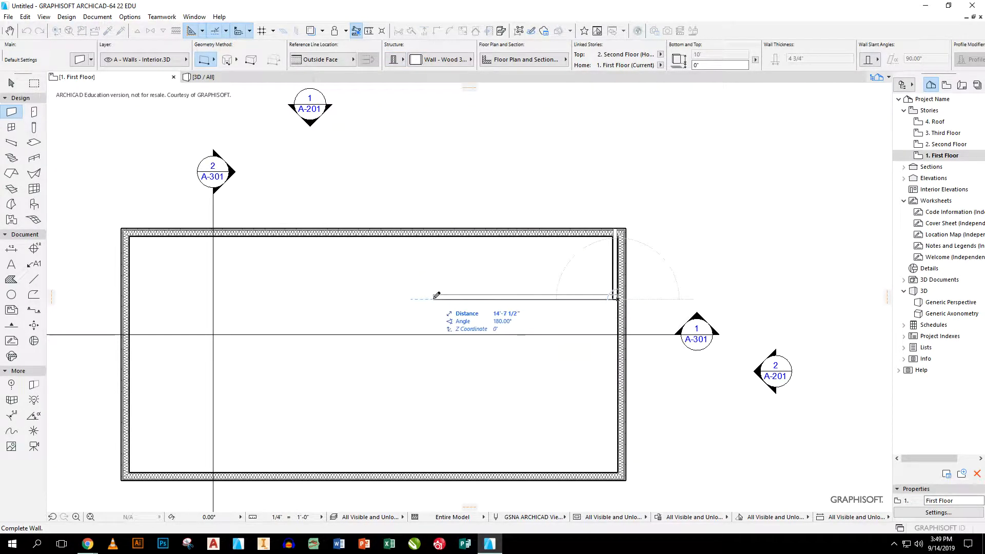
type("10")
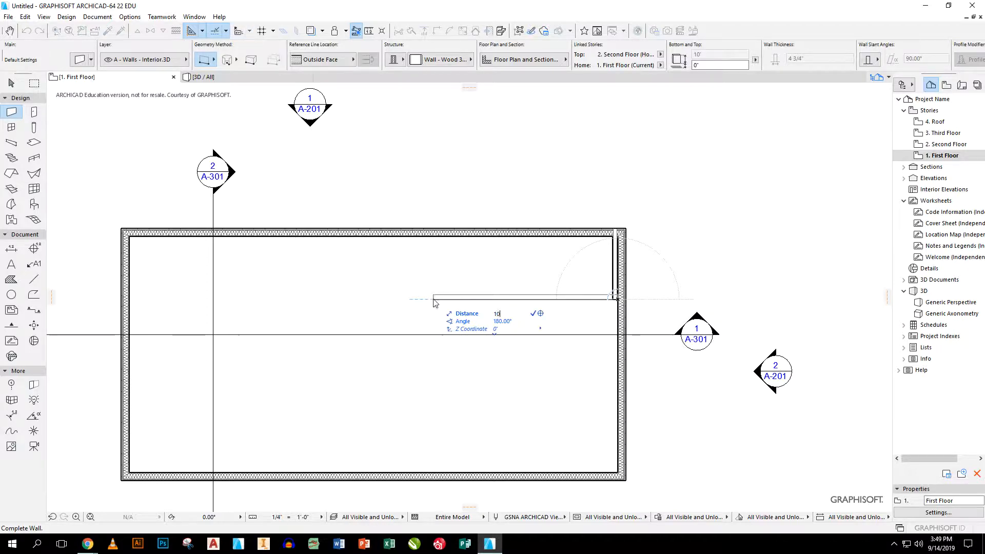
key("Return")
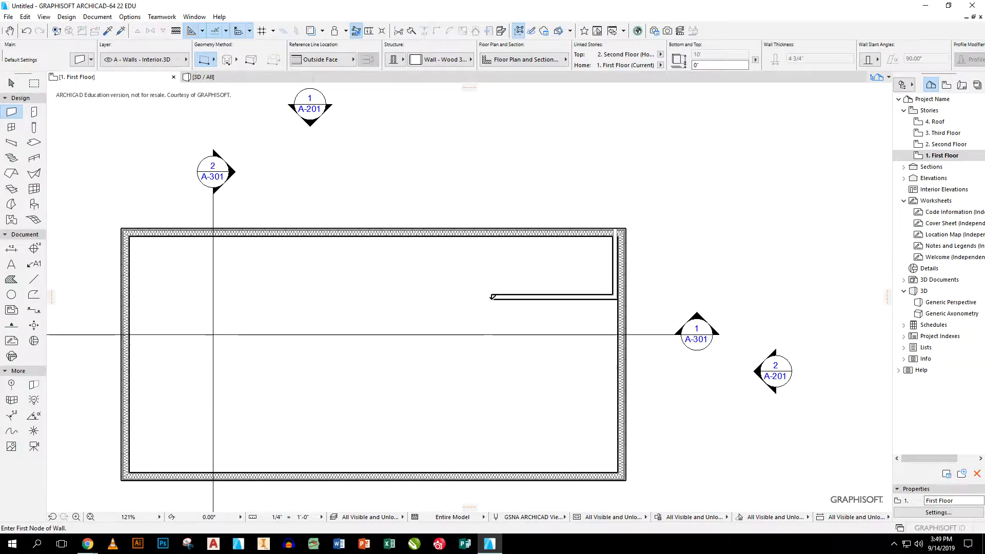
- Flip the 10' interior wall to the south side of its reference line
left_click(11, 83)
left_click(554, 299)
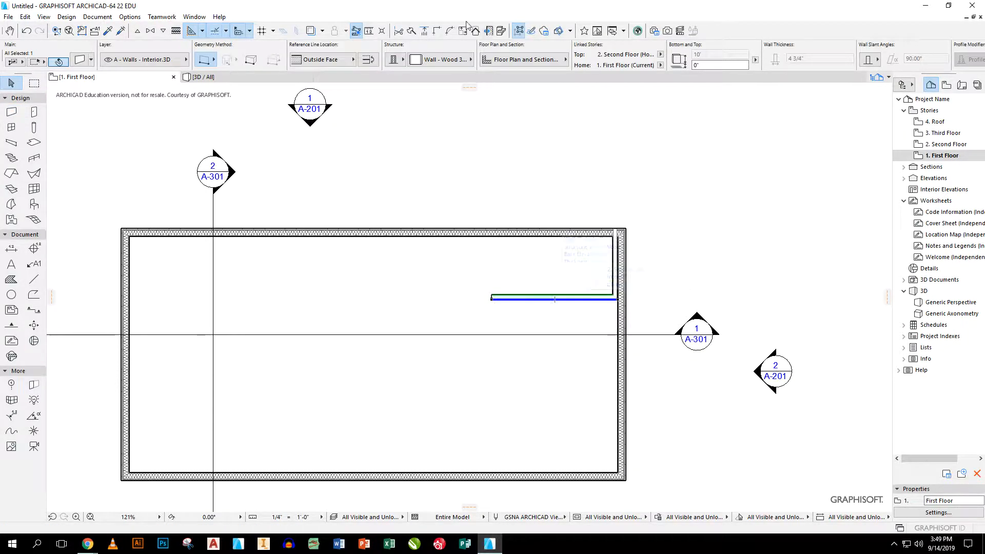
left_click(369, 59)
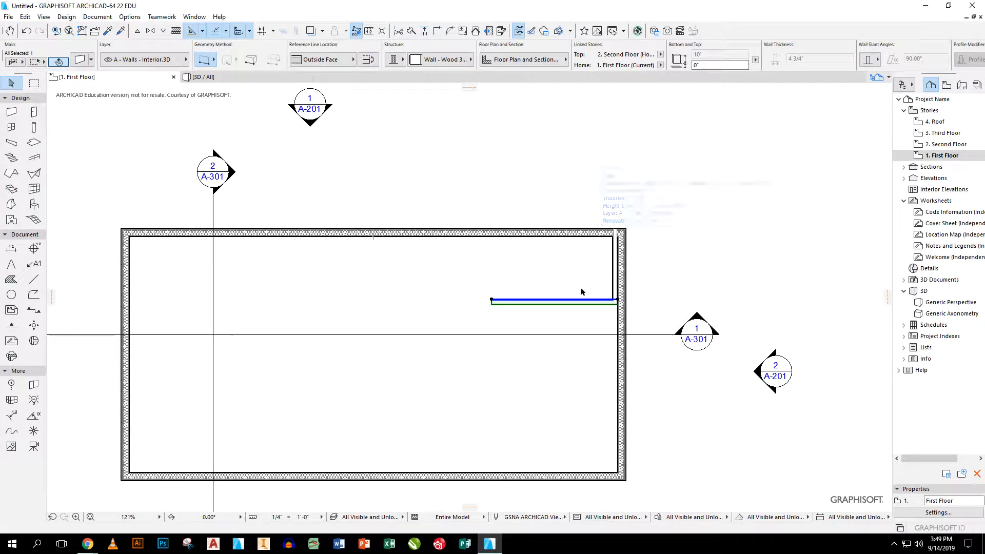
- Move the short interior wall west to the free end of the 10' wall to enclose a room in the northeast corner
left_click(615, 266)
left_click(618, 300)
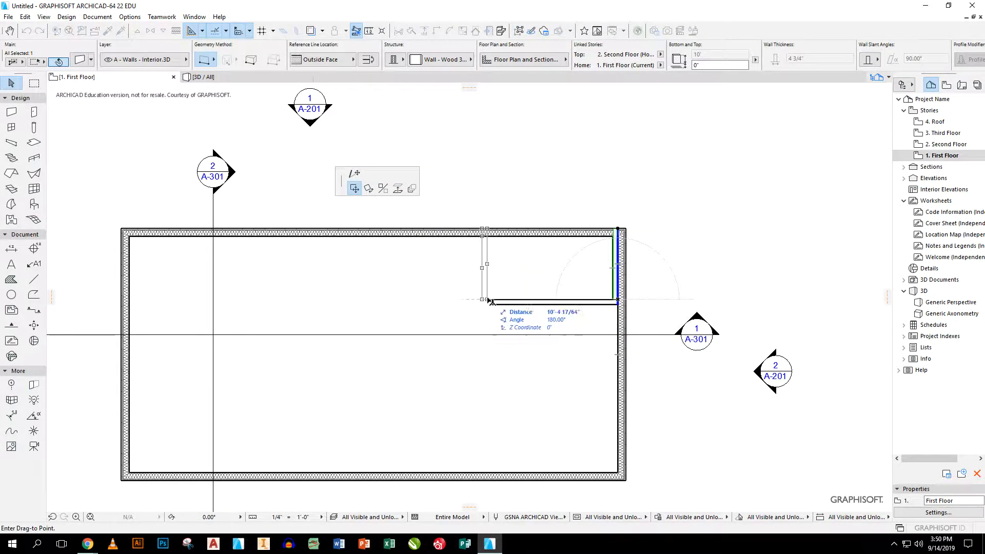
left_click(485, 272)
left_click(535, 222)
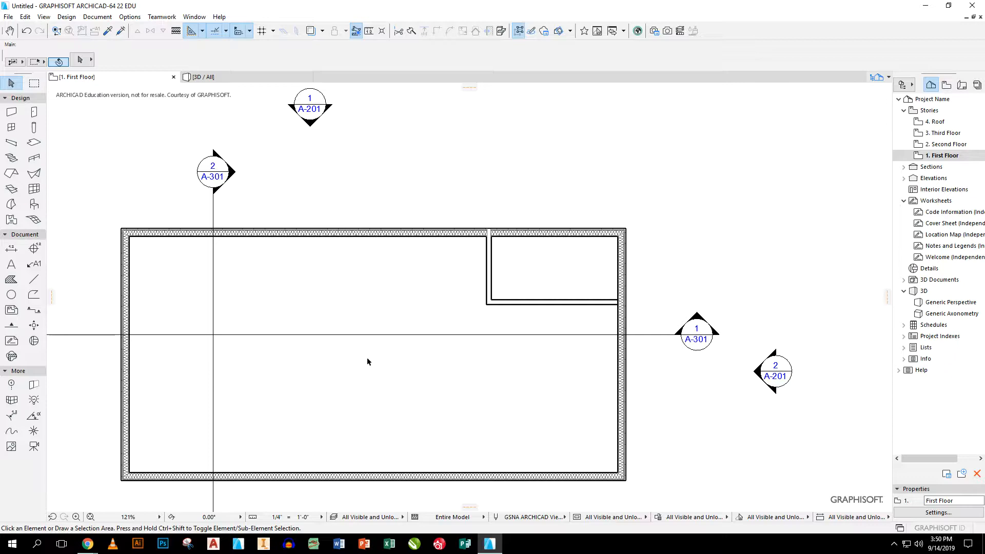
- Start the Door tool and set its marker type to Builder Dimension 22
middle_click_drag(376, 306, 490, 266)
scroll(419, 289, "up", 2)
scroll(420, 289, "down", 1)
scroll(419, 289, "down", 2)
scroll(495, 265, "down", 1)
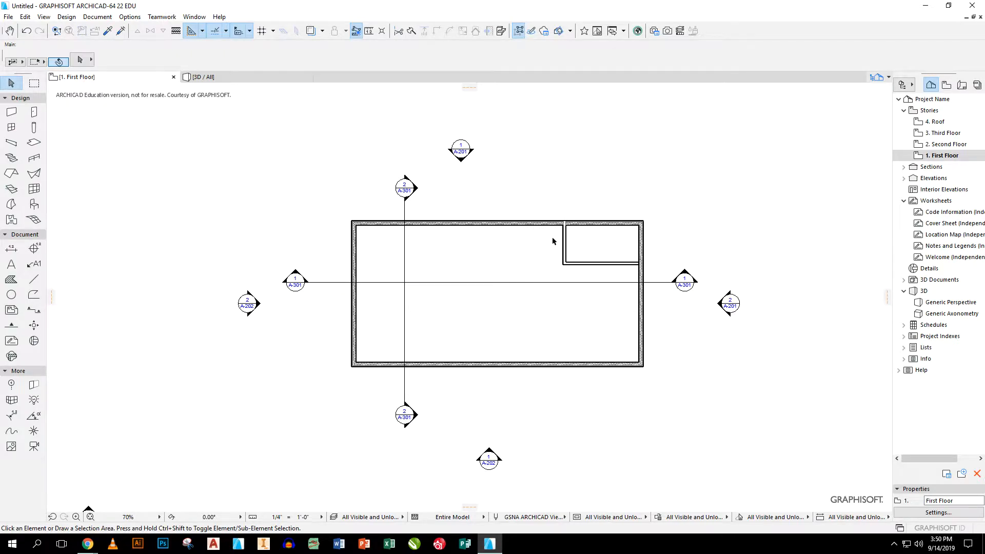
left_click(33, 112)
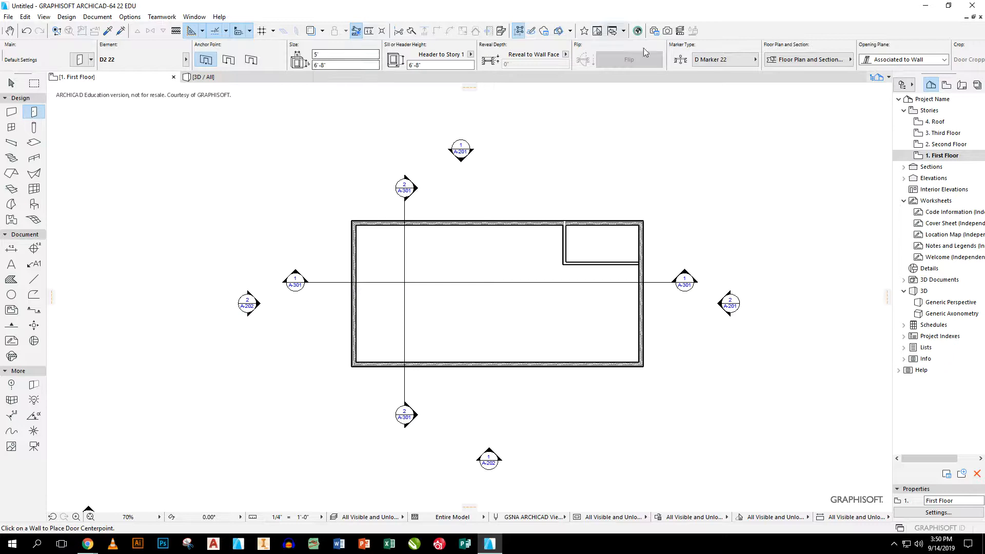
left_click(715, 60)
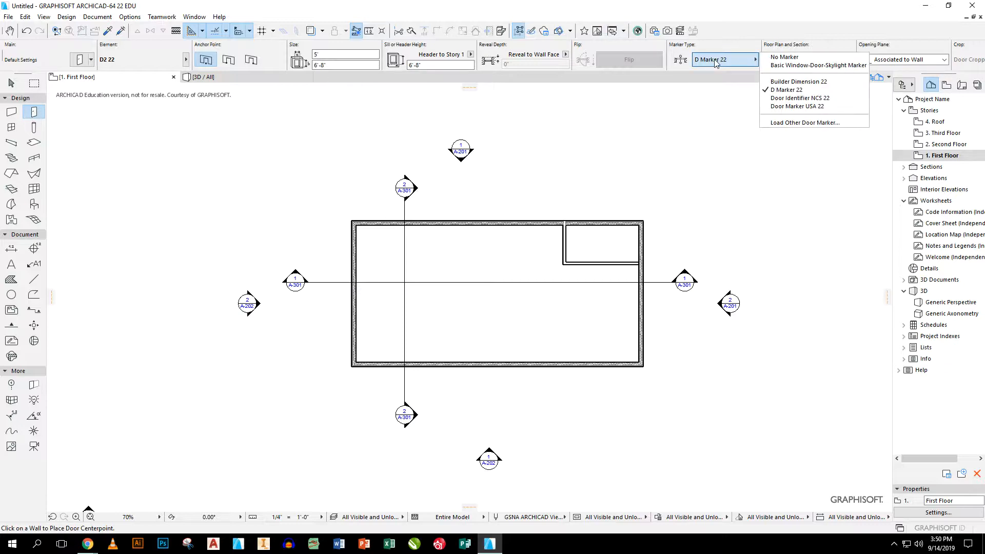
left_click(776, 84)
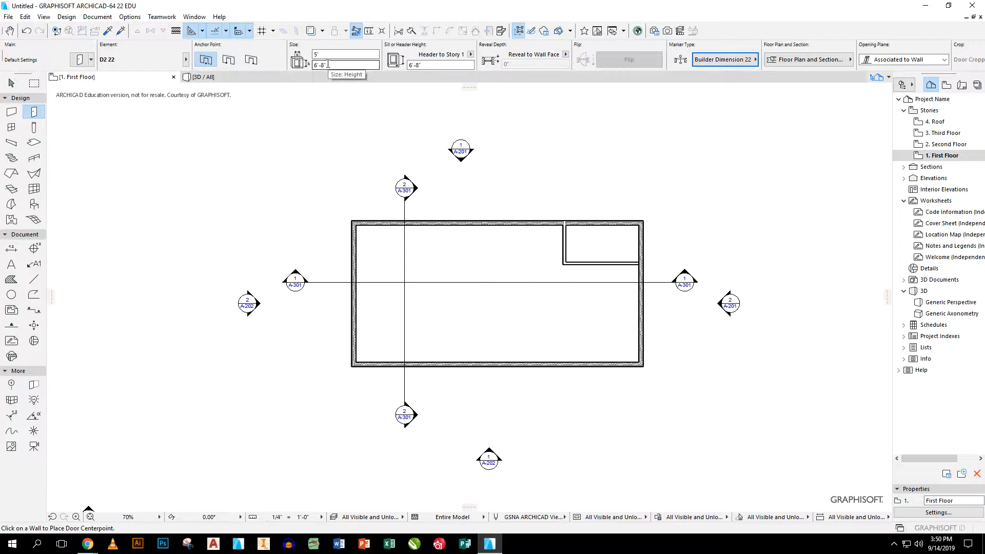
- Choose the D1 Entrance 22 wood entrance door as default, give it a Prairie Style leaf, and preview it in 3D
left_click(78, 60)
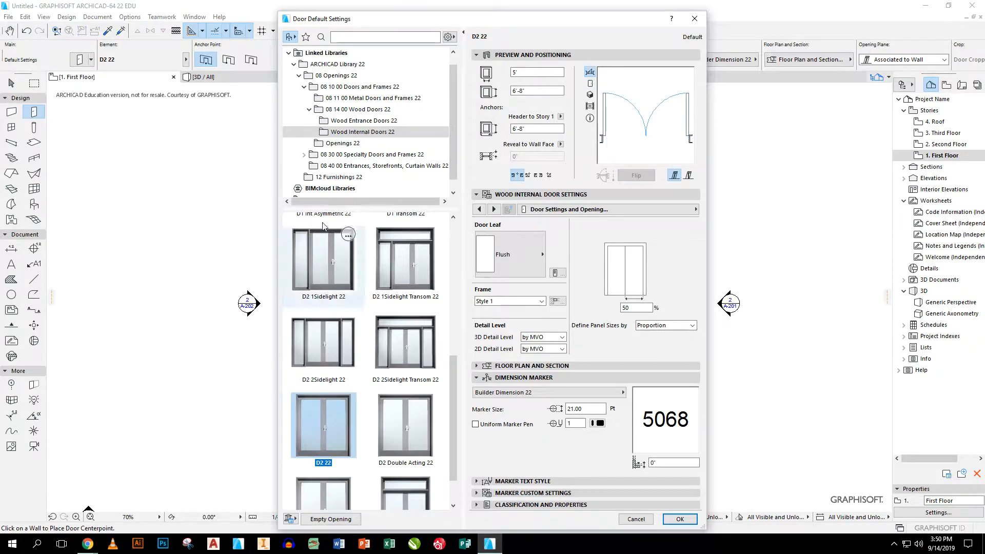
left_click(347, 122)
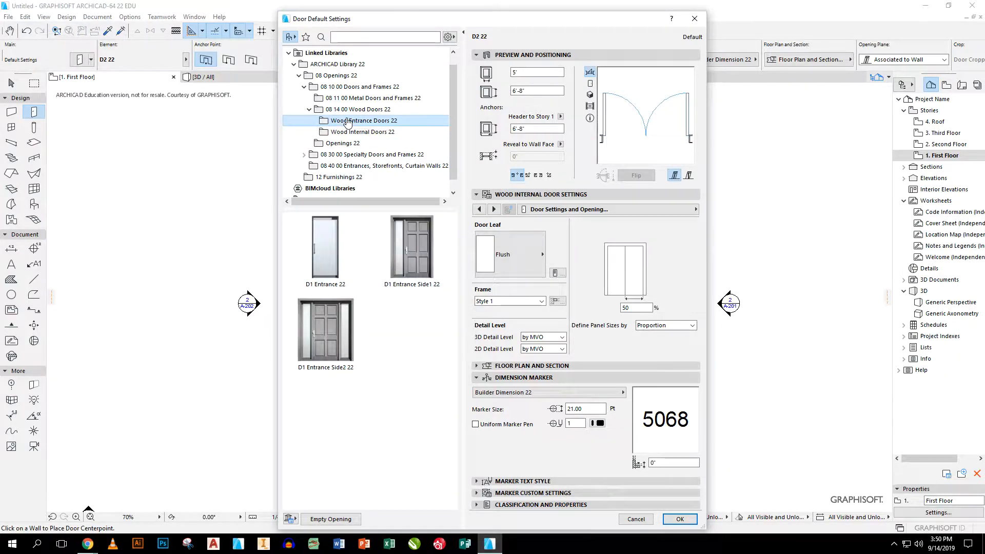
left_click(332, 247)
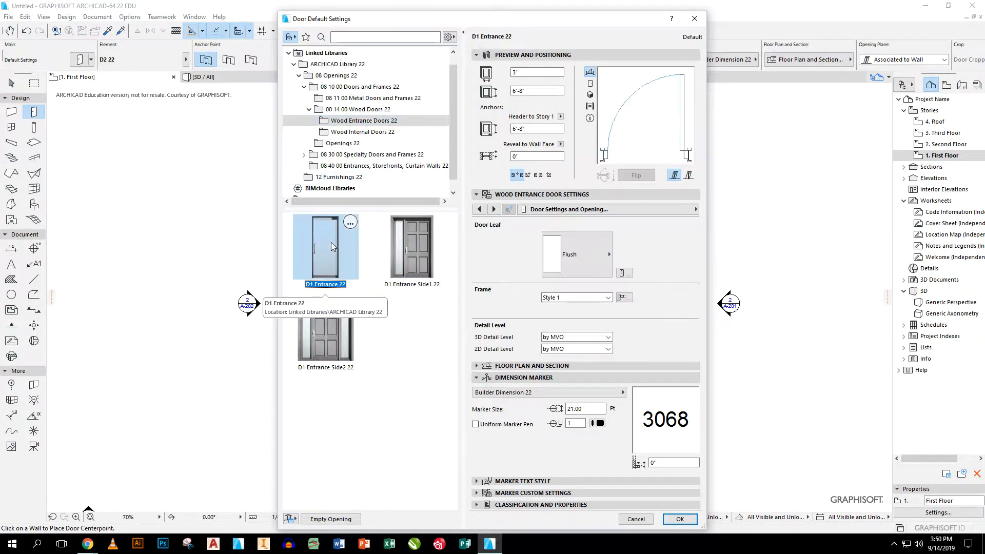
left_click(606, 255)
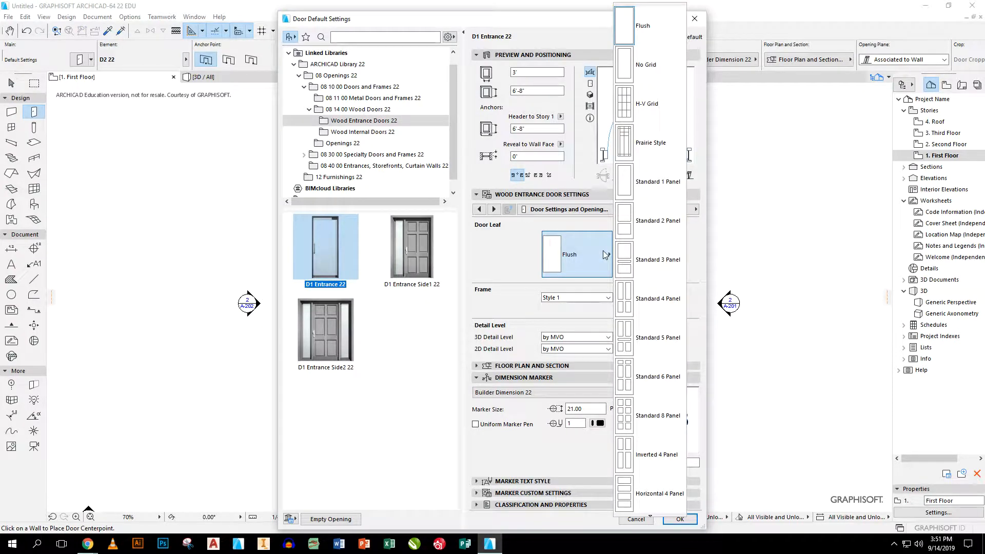
left_click(639, 154)
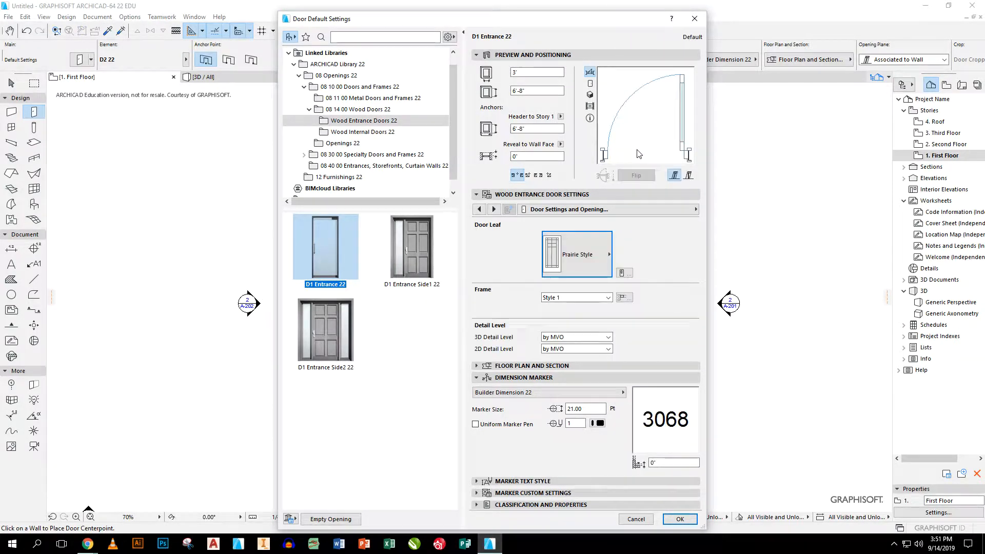
left_click(590, 95)
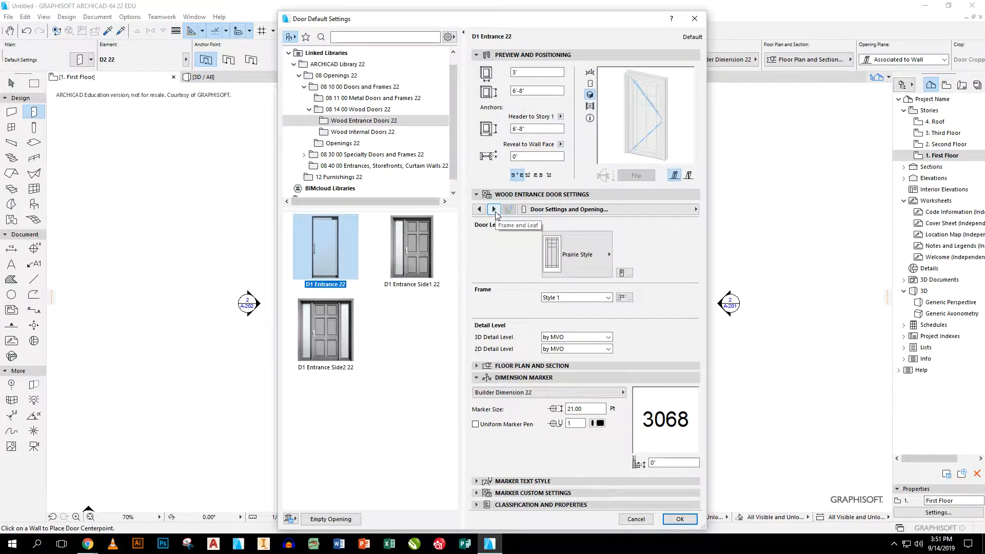
- Set the inside handle of the entrance door's leaf to Handle 4
left_click(543, 210)
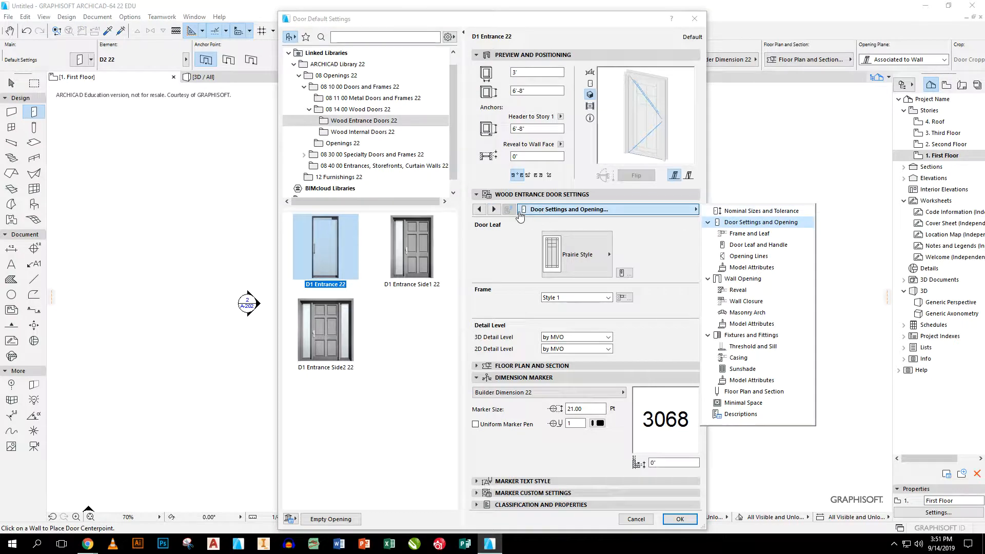
left_click(483, 210)
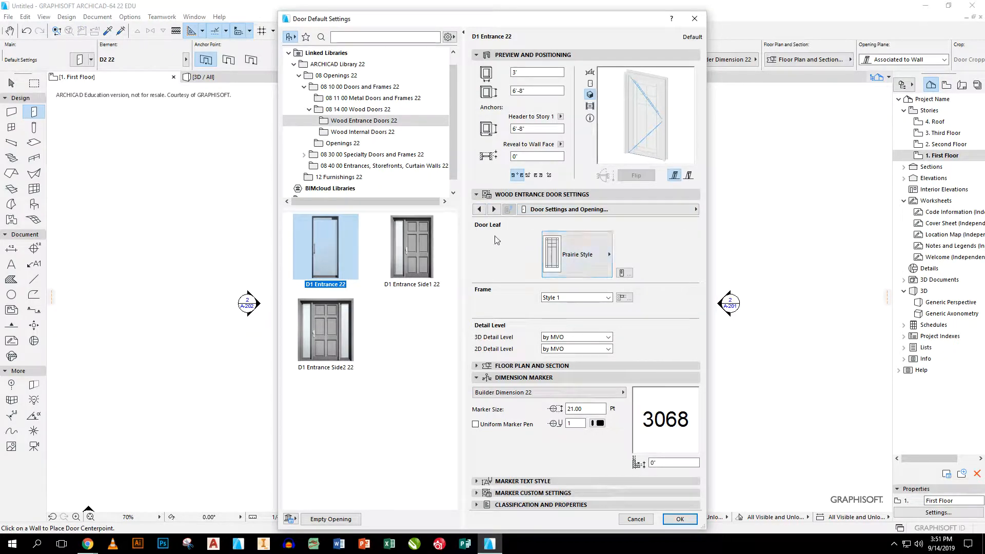
left_click(478, 210)
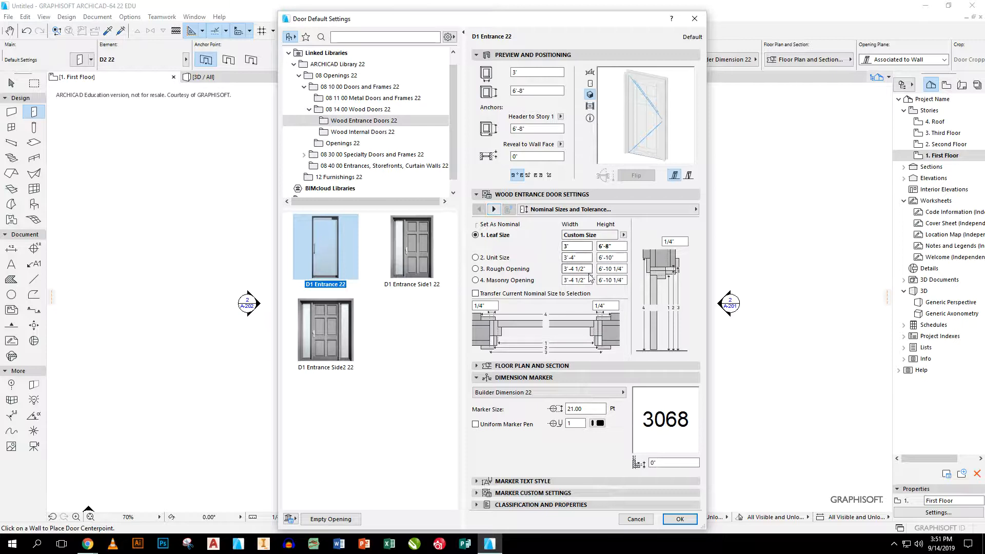
left_click(494, 210)
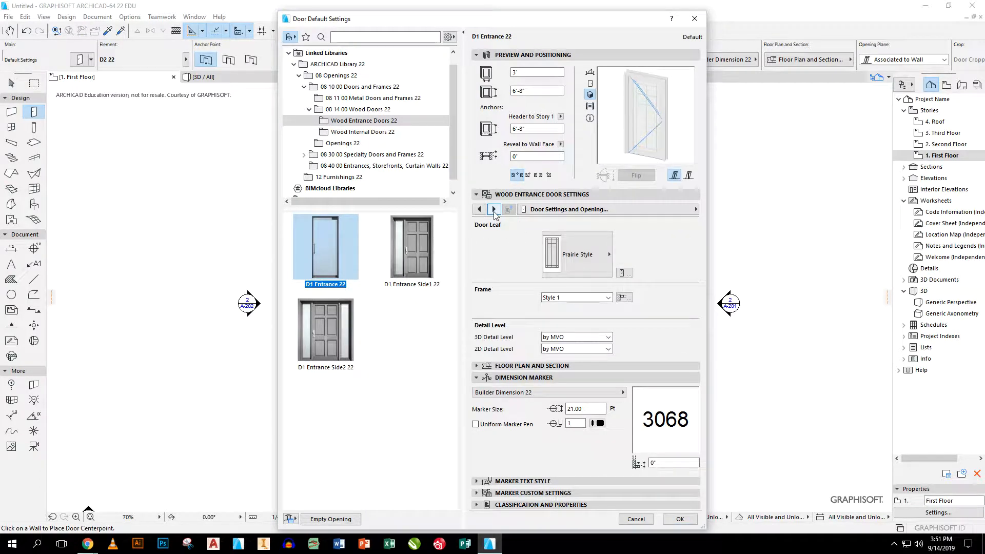
left_click(494, 209)
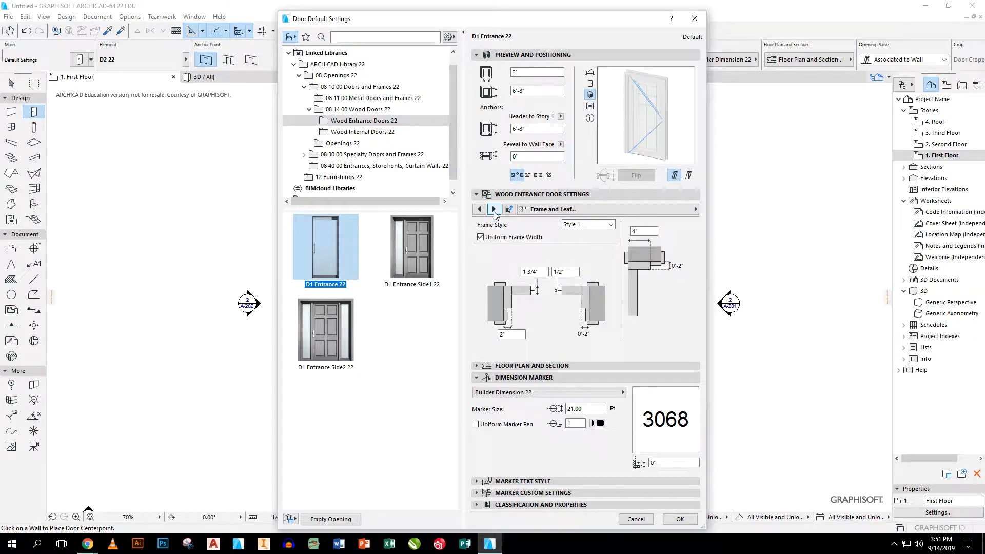
left_click(495, 210)
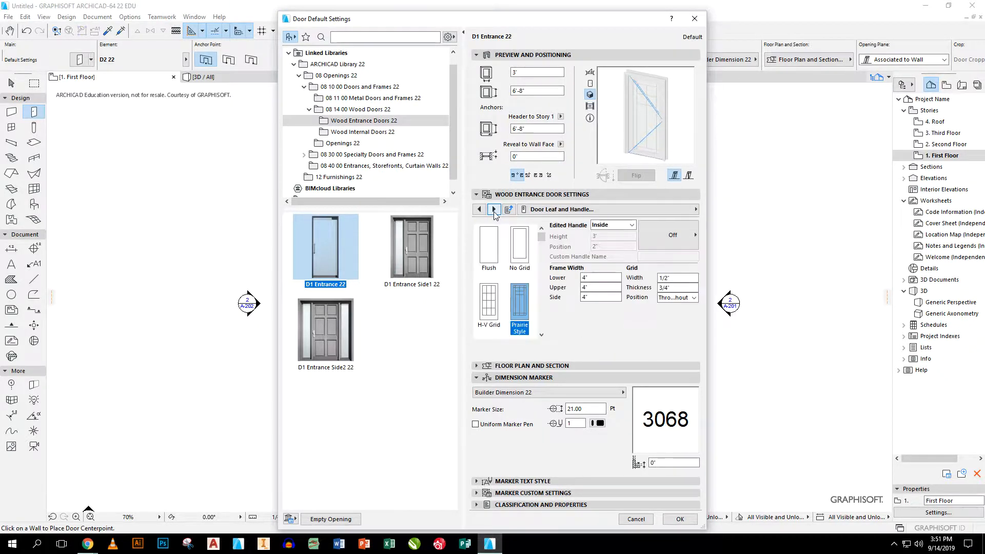
left_click(687, 237)
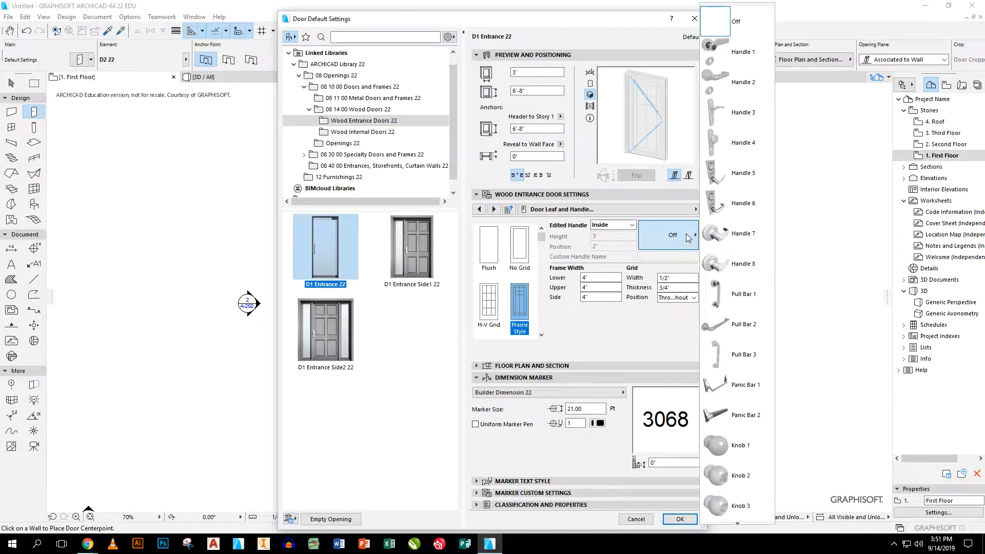
left_click(739, 143)
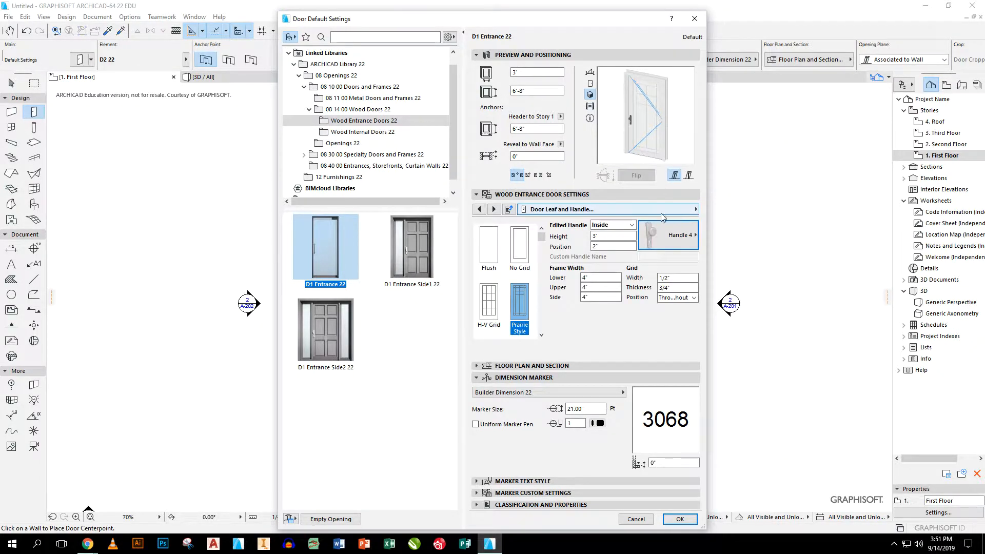
- Set the outside handle of the entrance door to Handle 4 as well
left_click(632, 225)
left_click(616, 241)
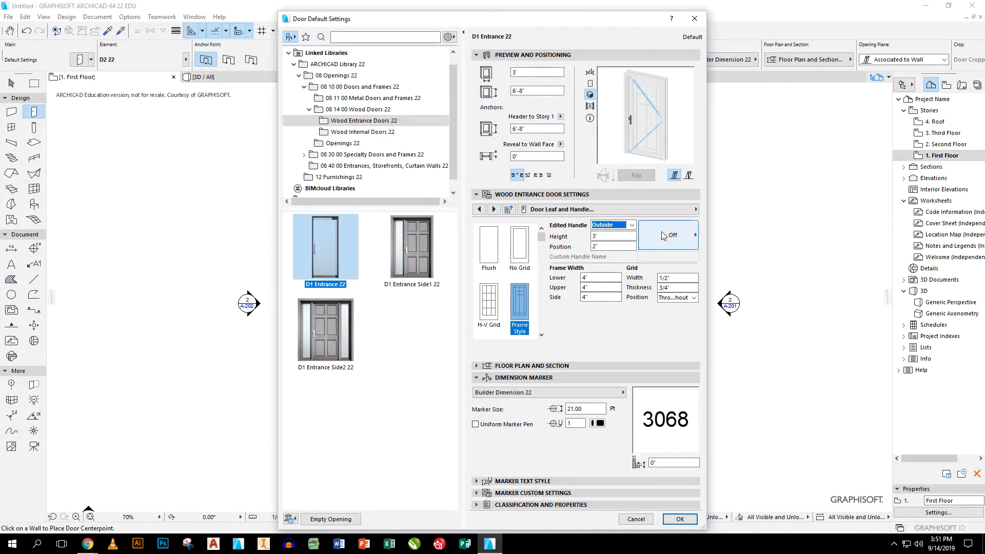
left_click(668, 235)
left_click(730, 160)
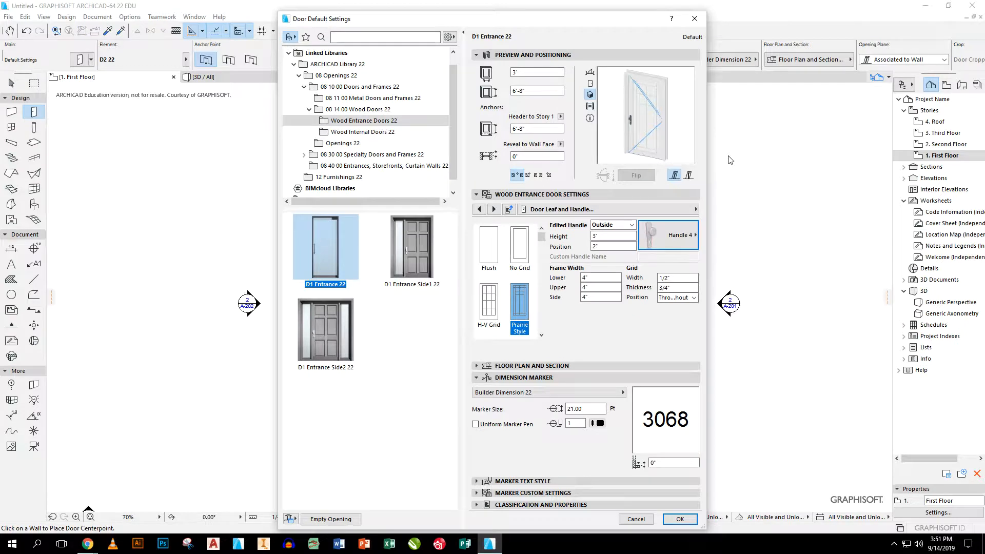
- Set the door's opening angle for 3D projections to 90°
left_click(494, 210)
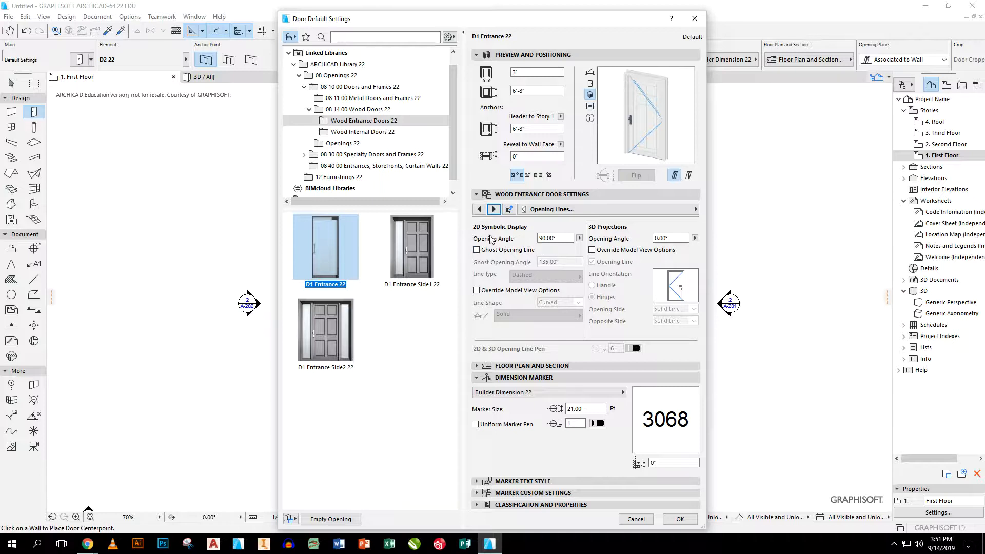
left_click(555, 238)
key("Tab")
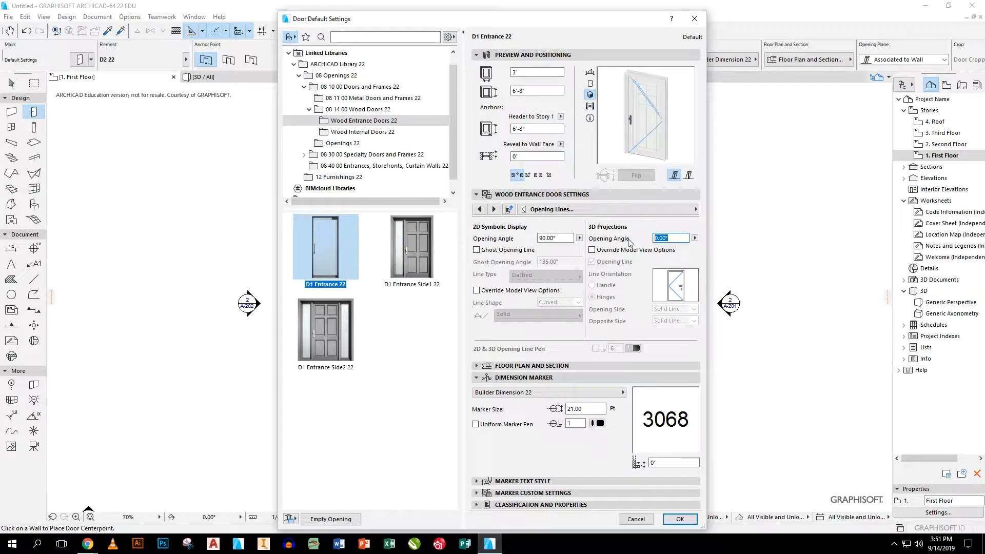
type("90")
key("Return")
- Review the entrance door's model attributes, wall opening, reveal, wall closure, fixtures and fittings, and casing settings
left_click(494, 209)
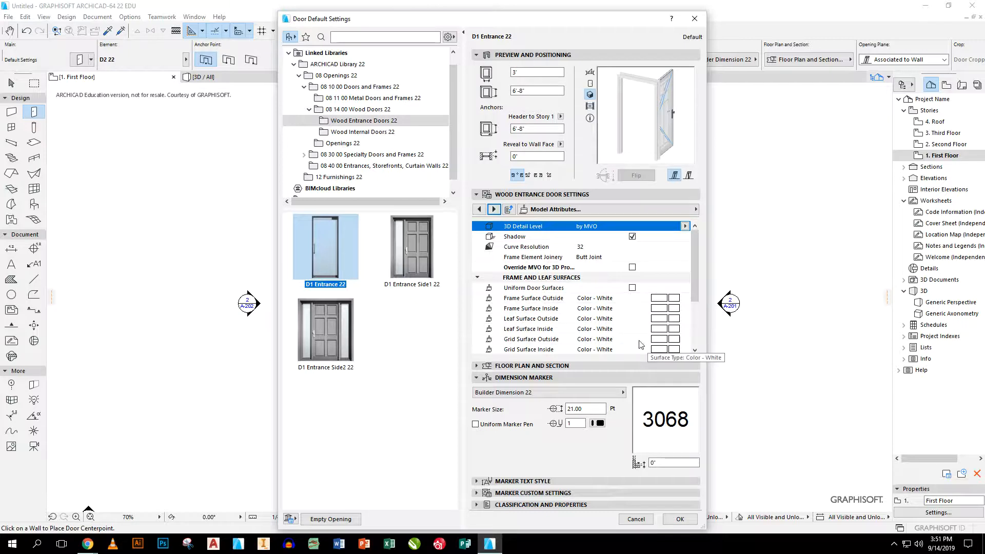
scroll(602, 318, "down", 2)
scroll(602, 318, "down", 1)
scroll(604, 319, "up", 3)
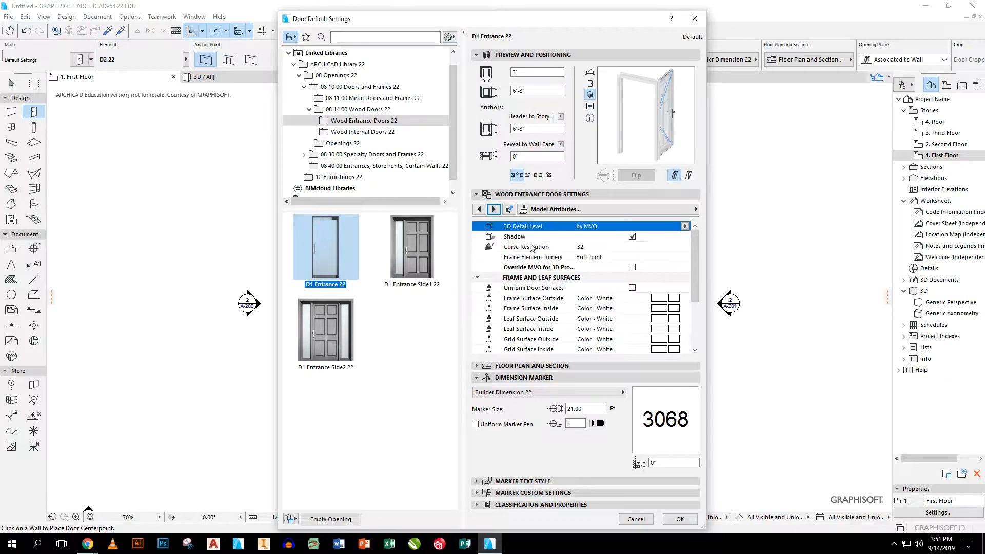
left_click(495, 210)
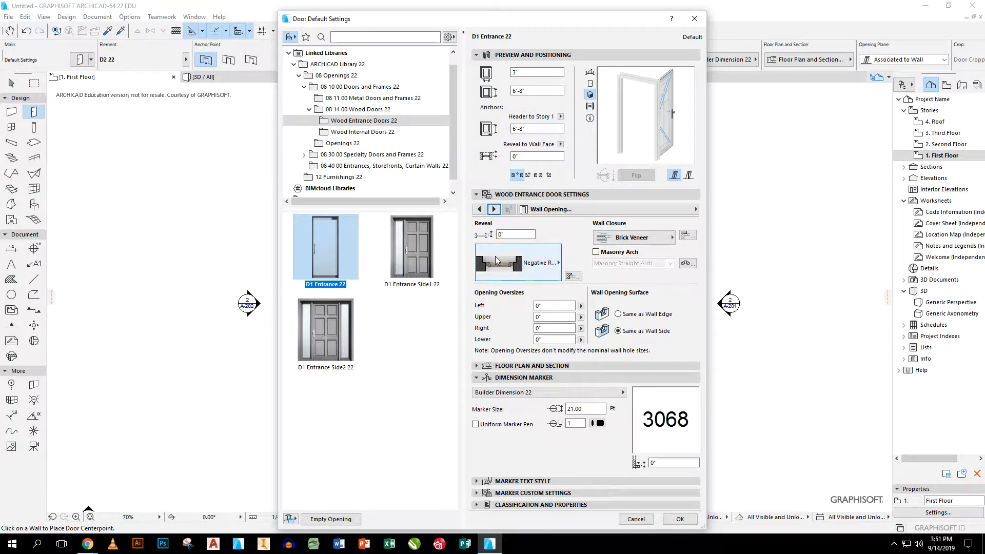
left_click(517, 236)
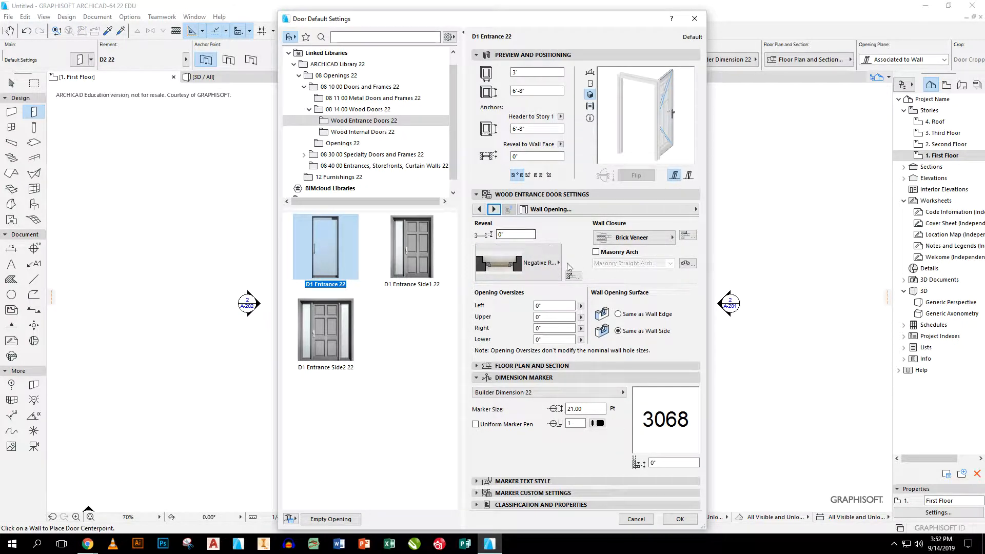
left_click(546, 266)
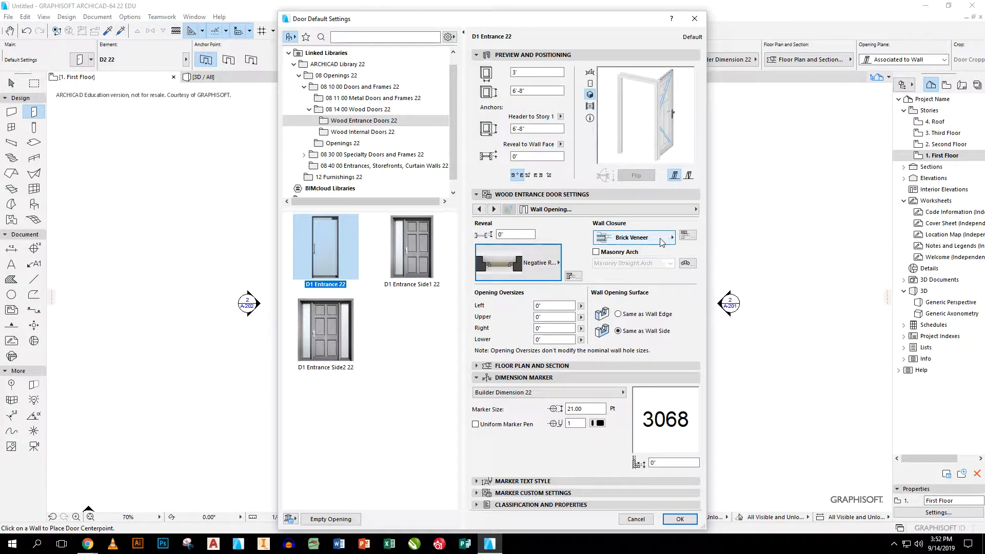
left_click(495, 210)
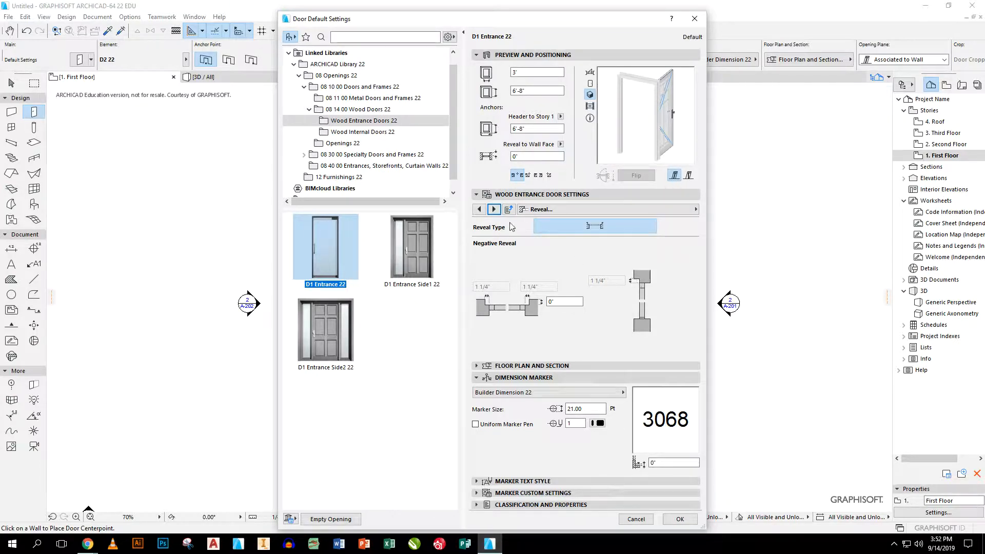
left_click(493, 210)
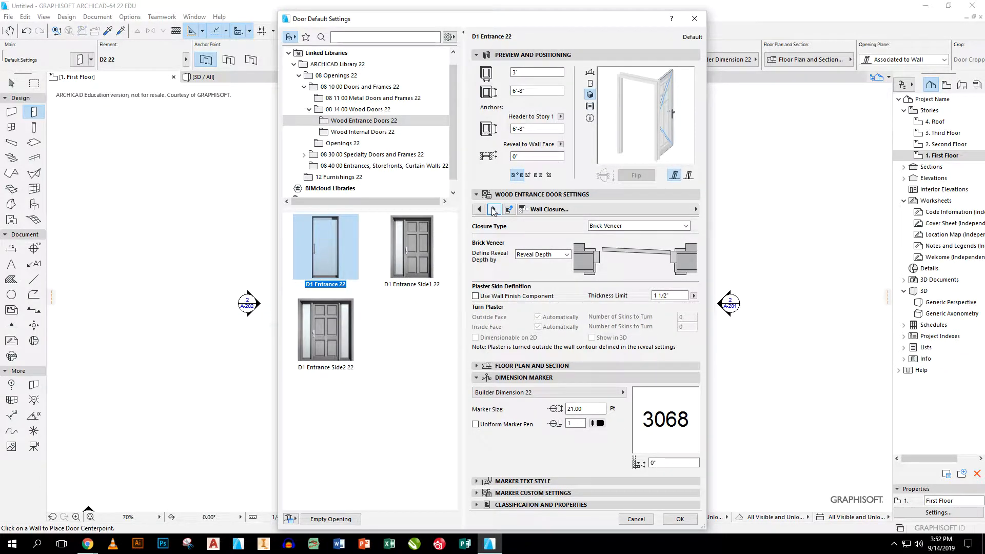
left_click(493, 209)
left_click(493, 209)
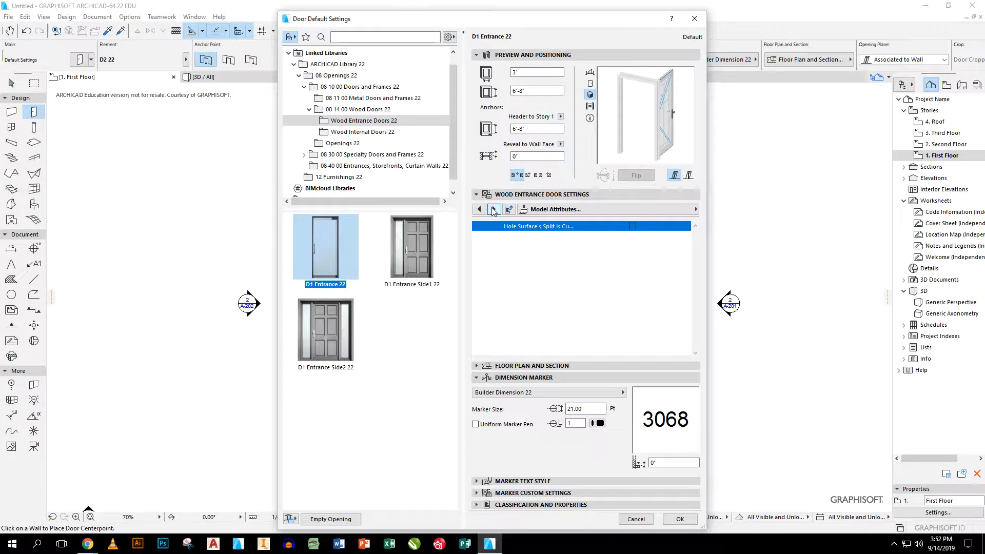
left_click(494, 210)
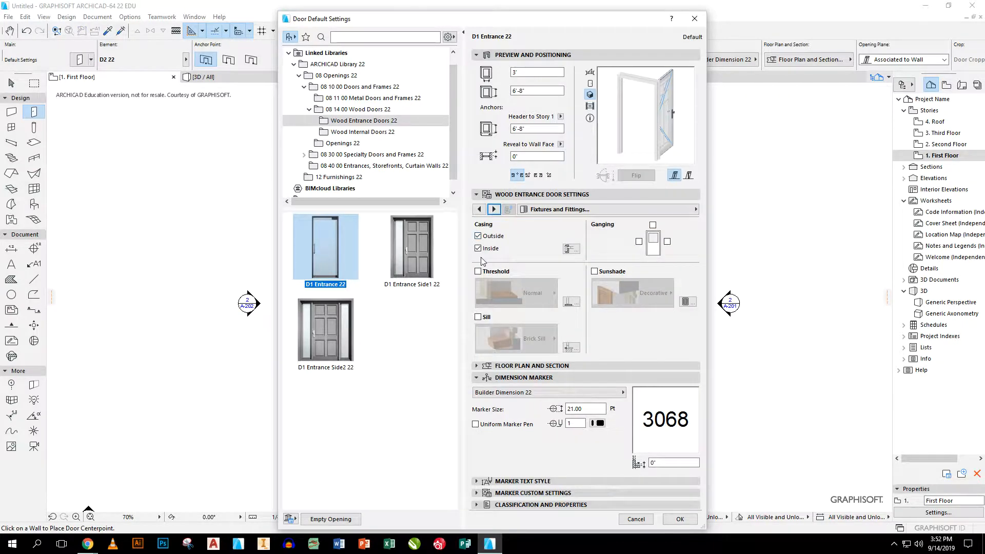
left_click(495, 209)
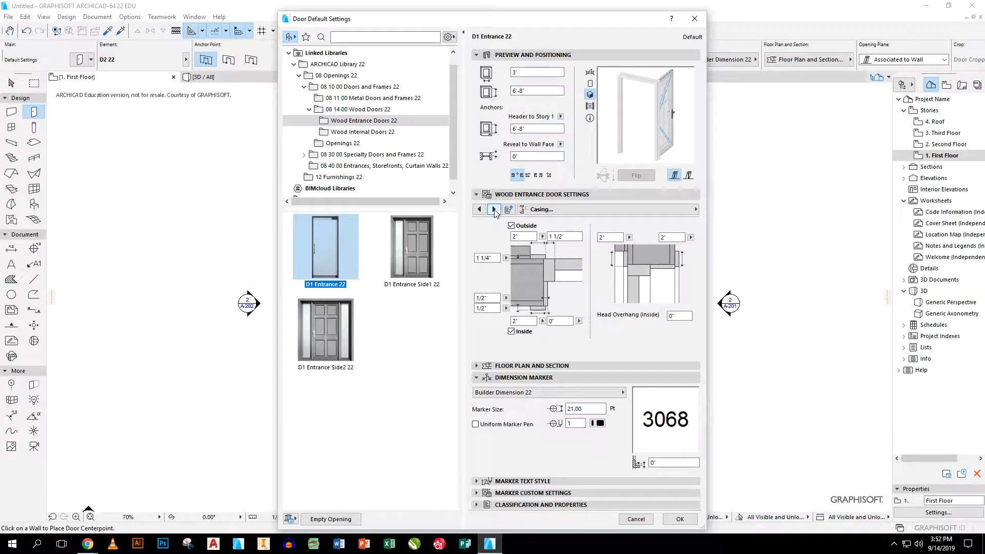
- Enable a sunshade on the entrance door, with the Sliding type and panel Style 9
left_click(494, 210)
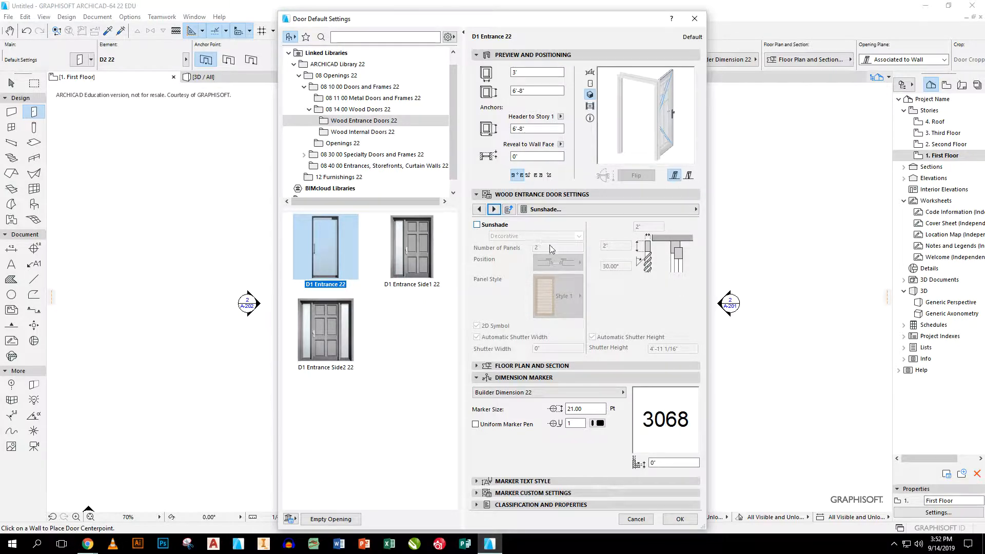
left_click(478, 226)
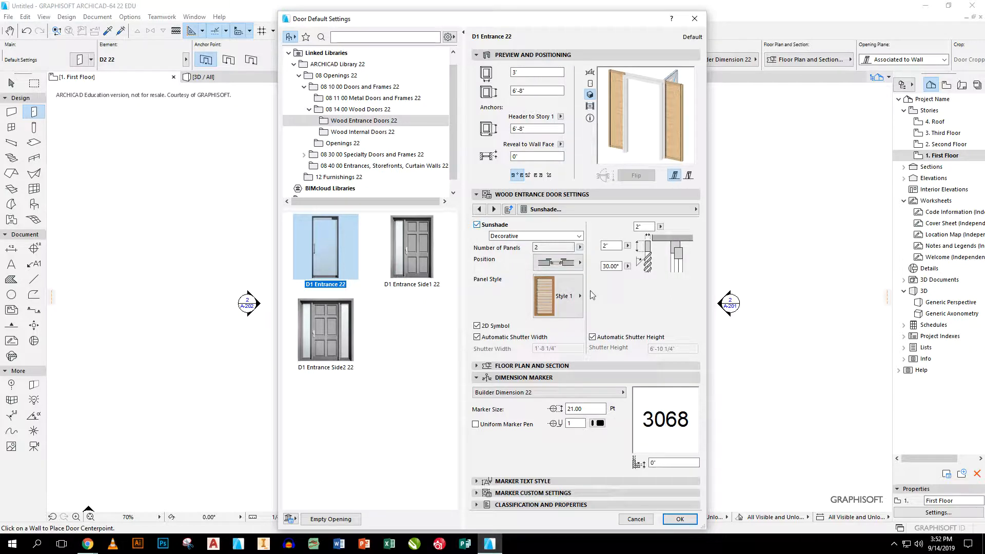
left_click(575, 239)
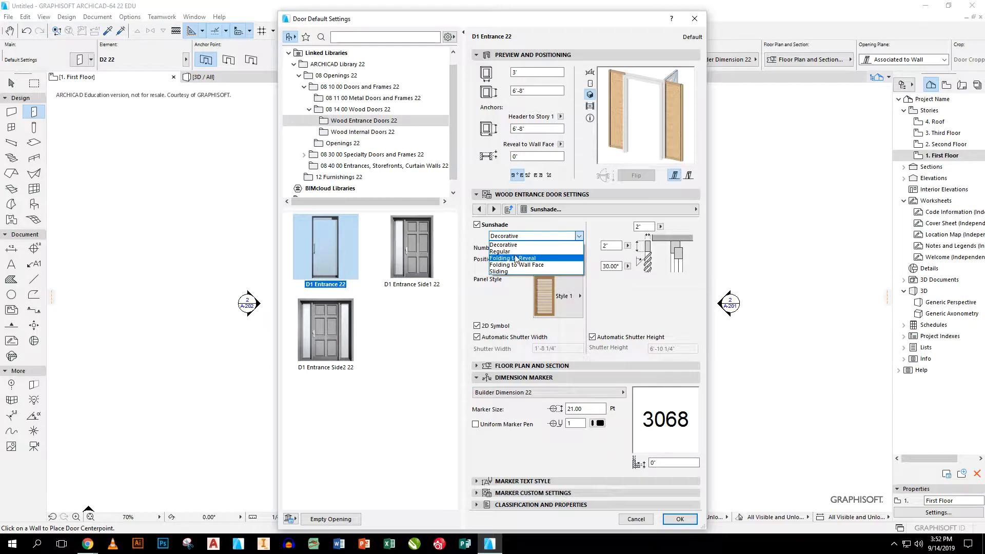
left_click(507, 271)
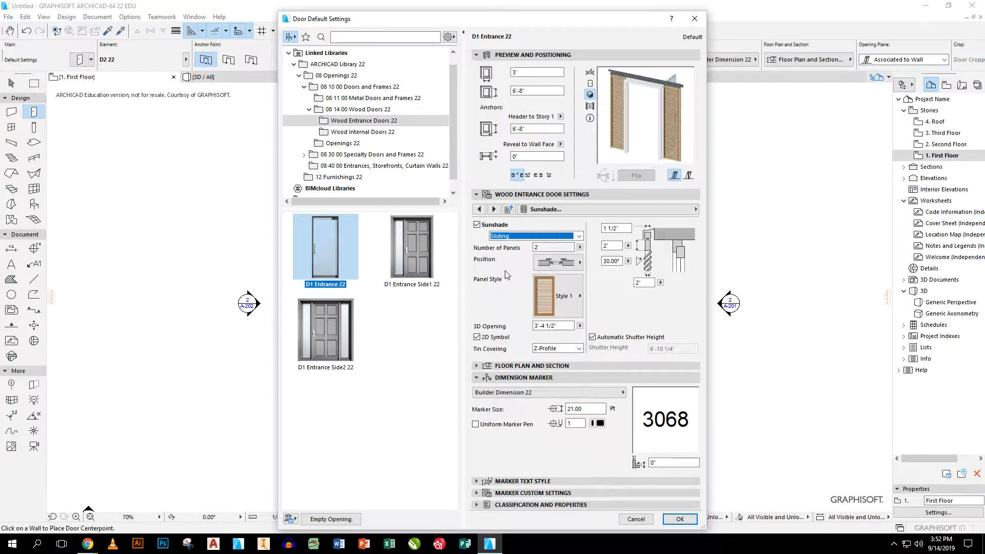
left_click(573, 296)
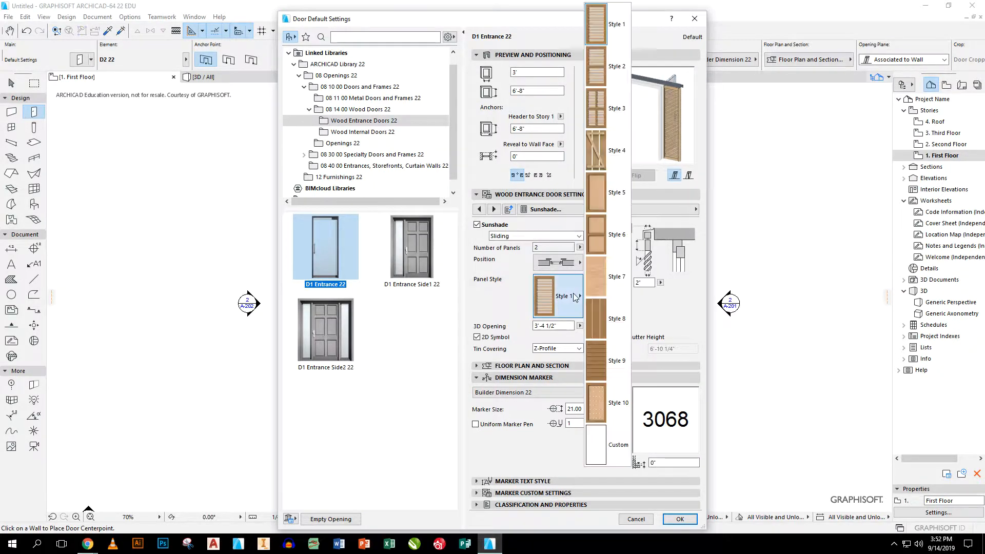
left_click(597, 362)
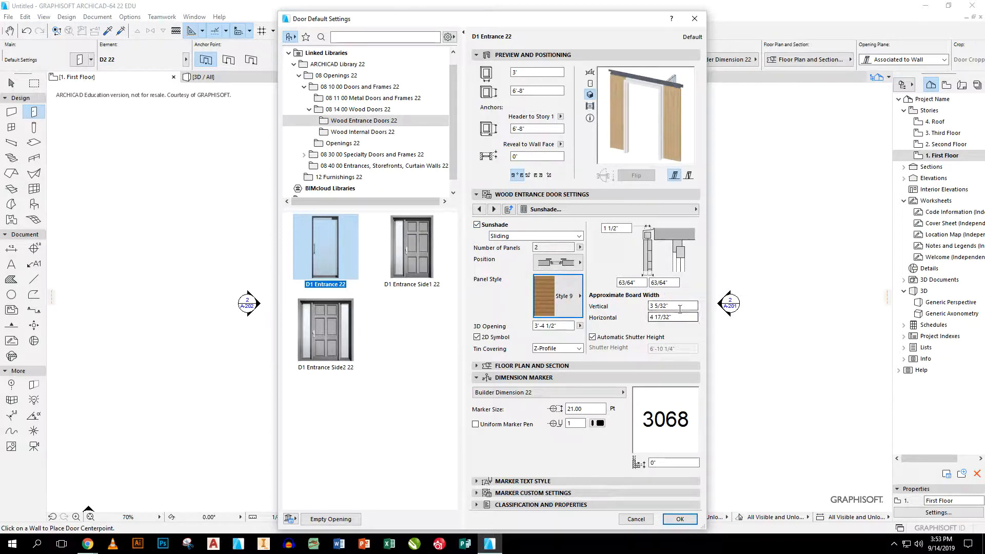
- Turn off the entrance door's sunshade and accept the door settings after checking its model attributes, minimal space and descriptions
triple_click(562, 327)
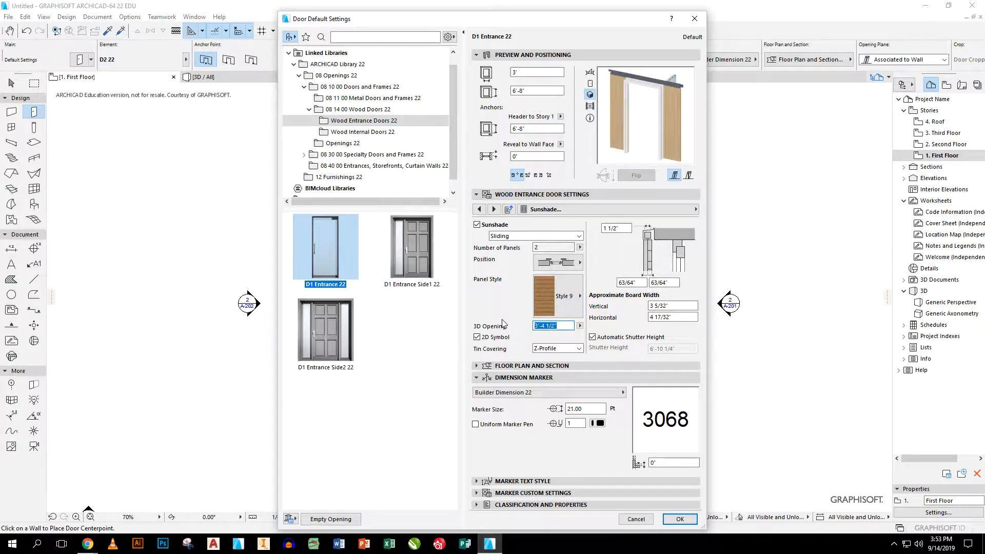
type("3")
key("Return")
left_click(477, 224)
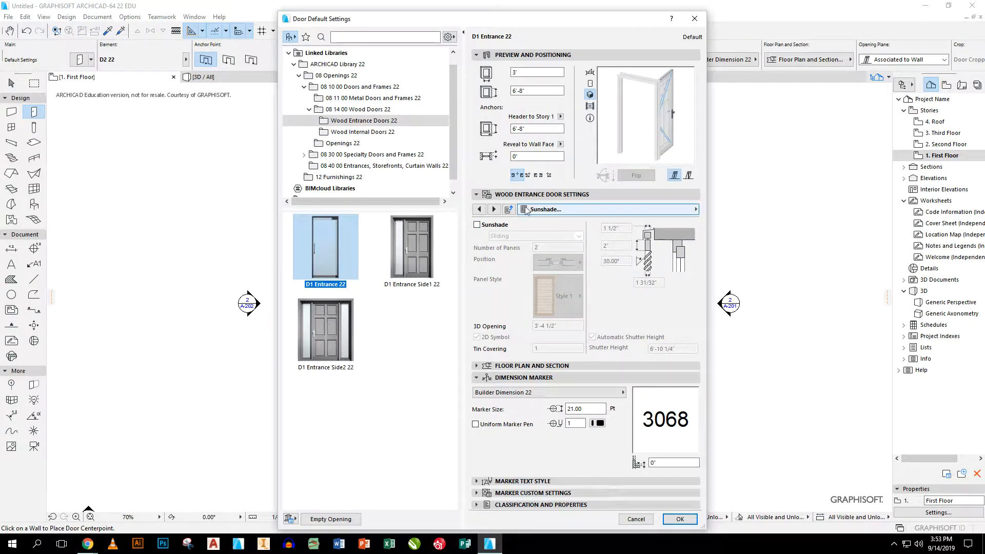
left_click(494, 210)
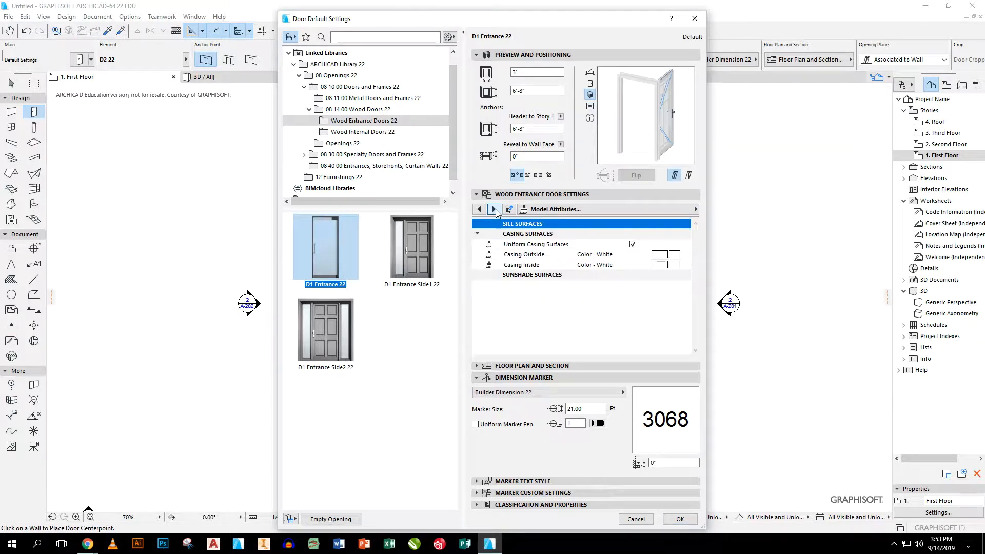
left_click(494, 210)
left_click(494, 210)
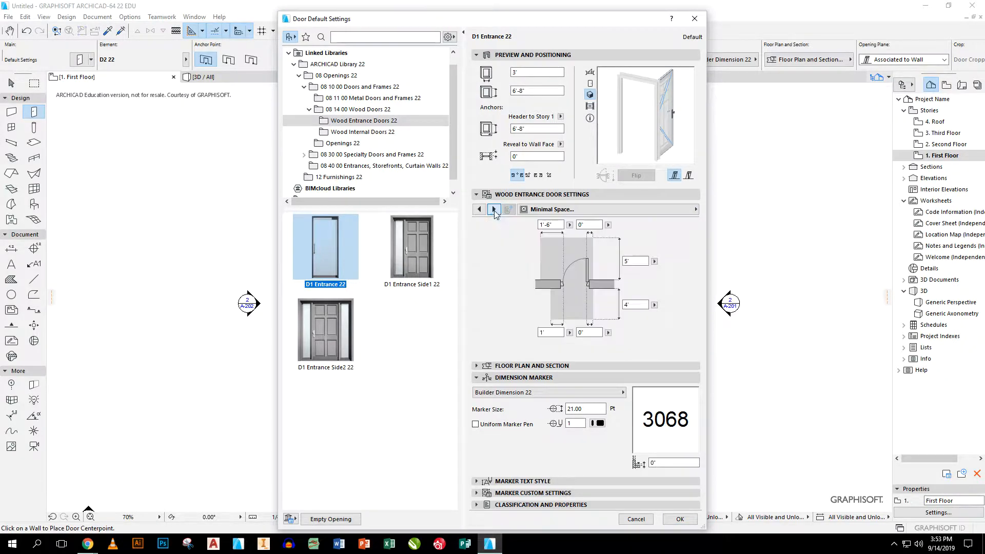
left_click(494, 210)
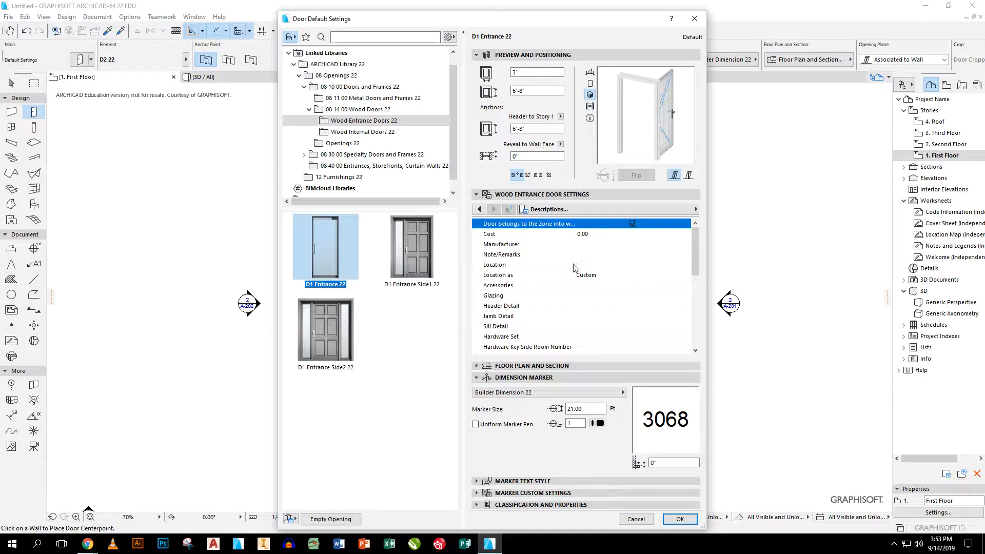
scroll(627, 287, "down", 3)
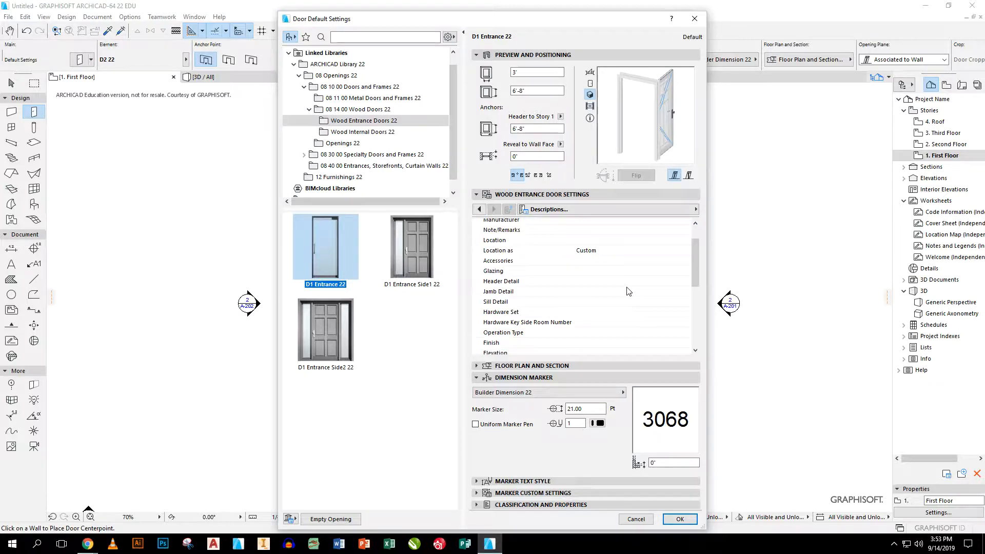
left_click(682, 519)
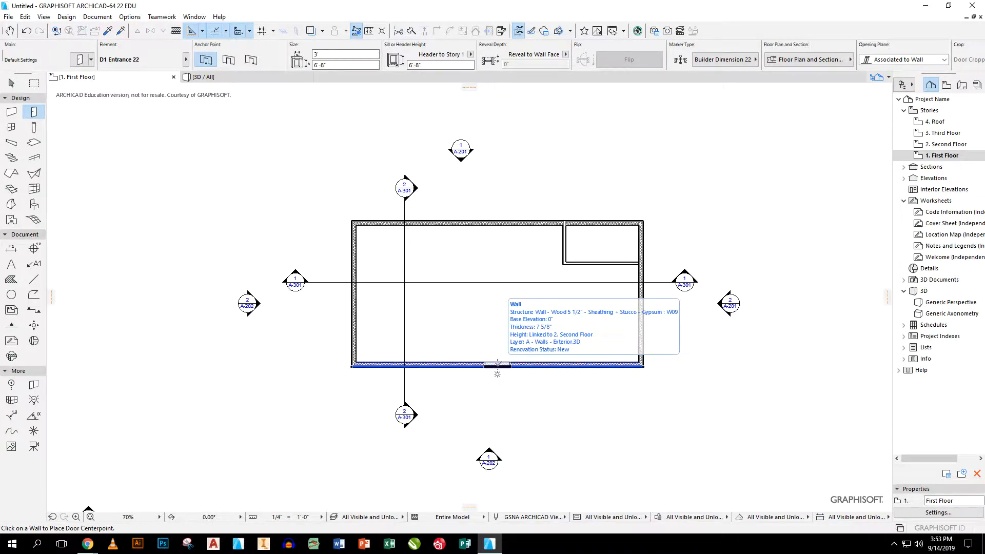
- Place the entrance door near the middle of the south exterior wall, swinging into the building with its hinge on the west side
left_click(497, 365)
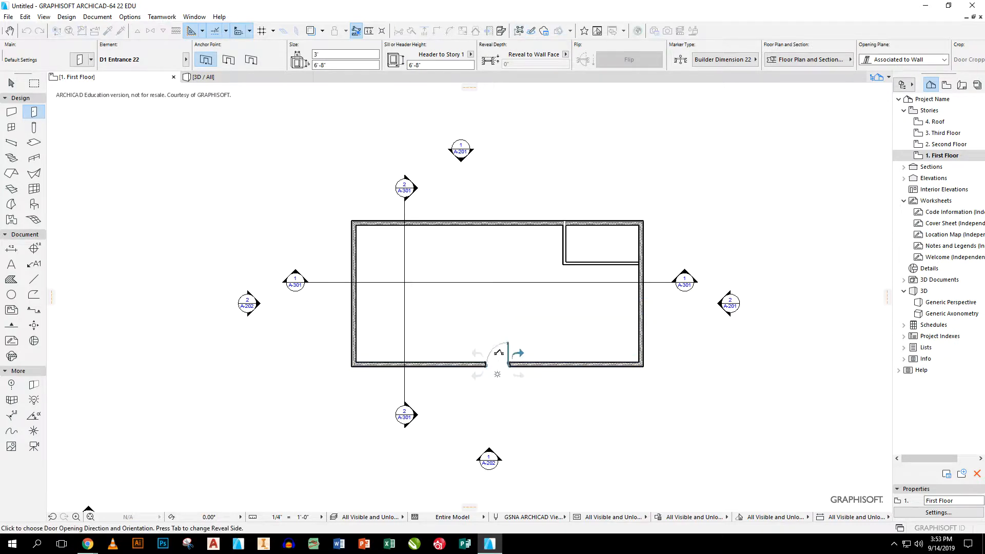
left_click(482, 326)
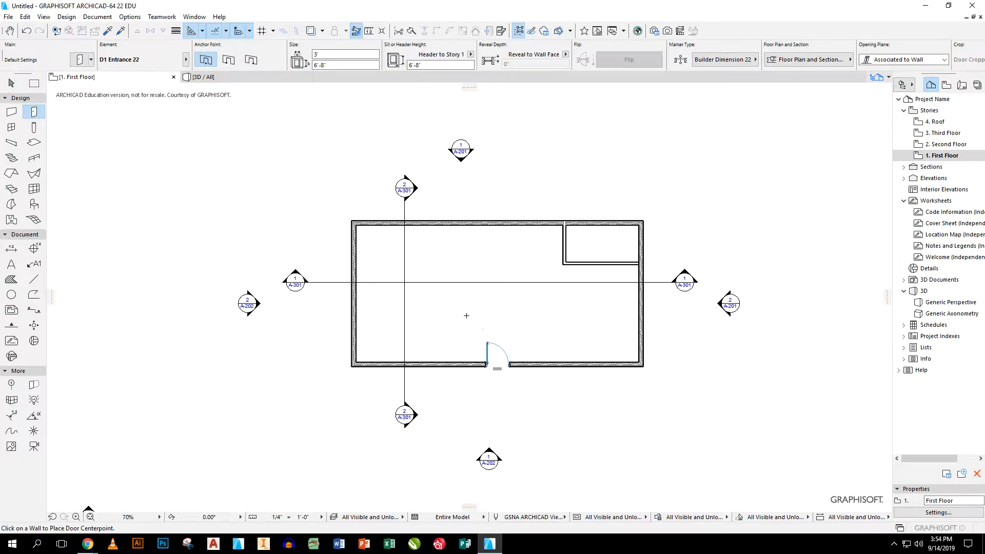
left_click(12, 82)
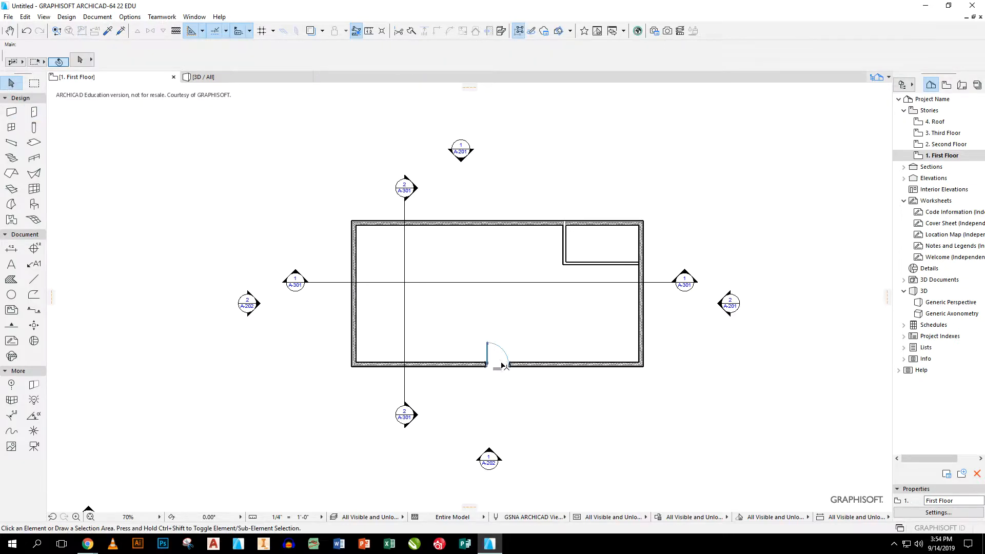
scroll(503, 365, "up", 5)
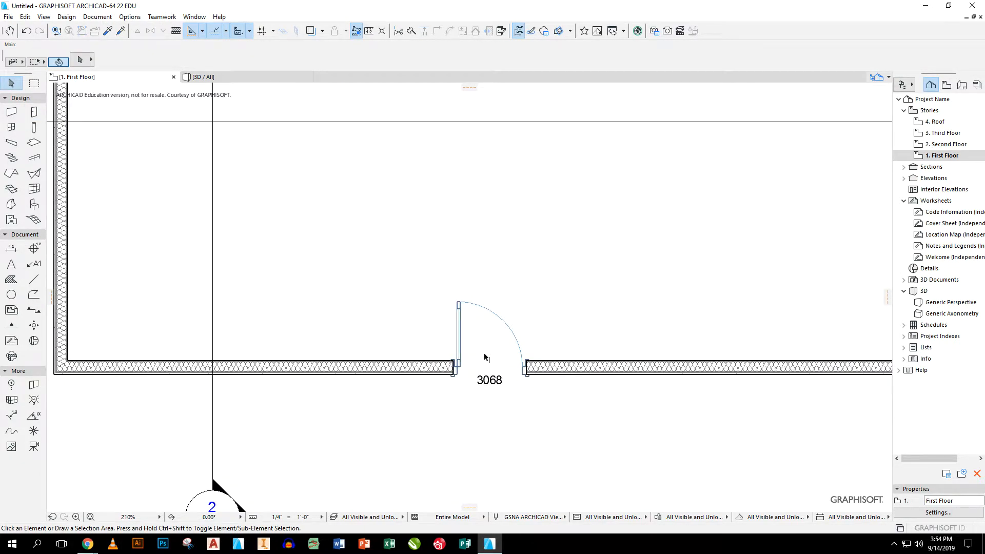
scroll(496, 343, "down", 5)
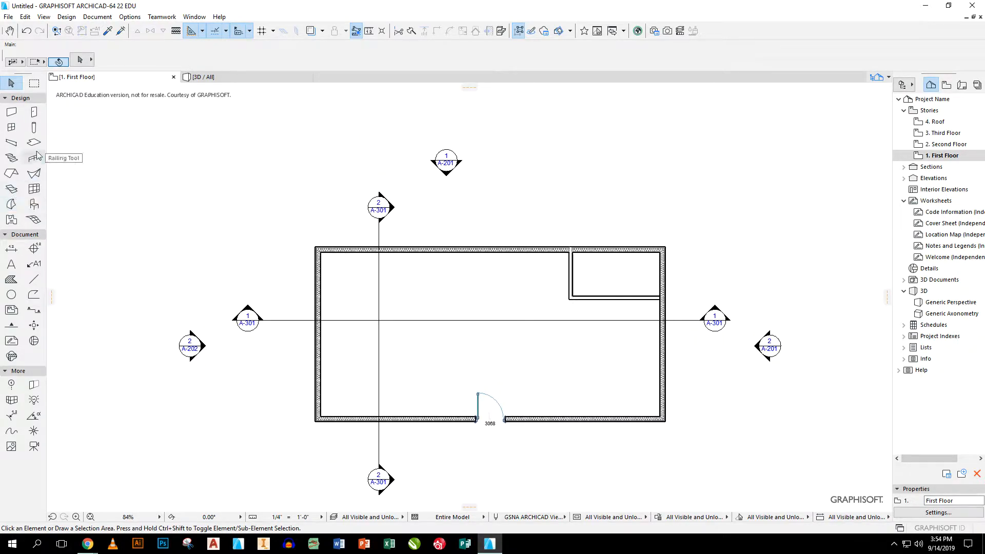
- Open the Door tool's default settings
left_click(34, 111)
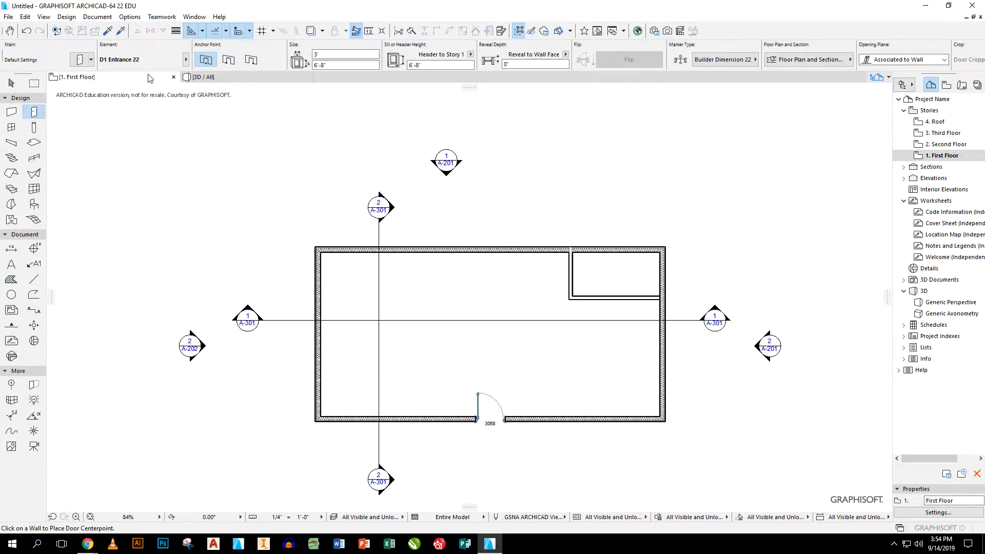
left_click(80, 59)
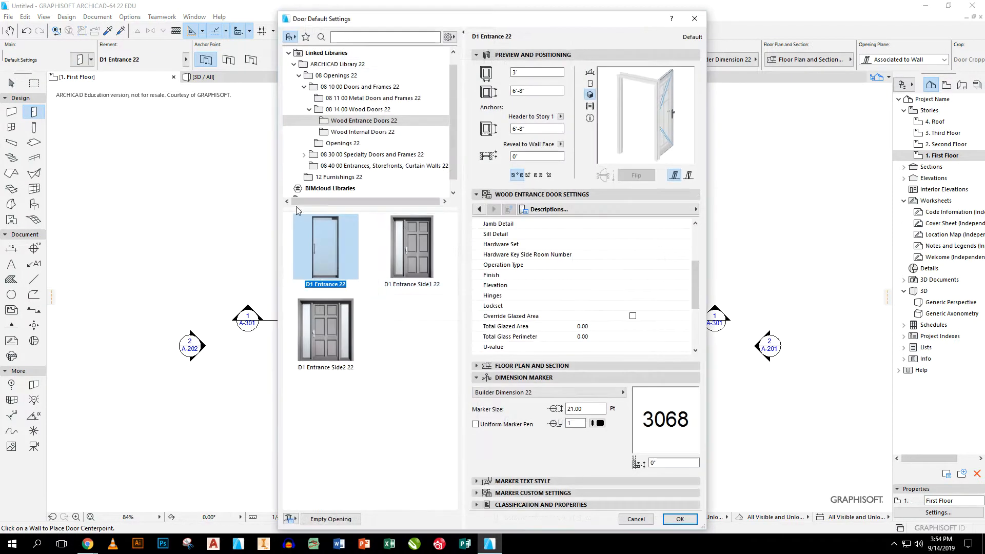
- Try the D2 2Sidelight 22 door from Wood Internal Doors 22 with a Prairie Style leaf
left_click(345, 133)
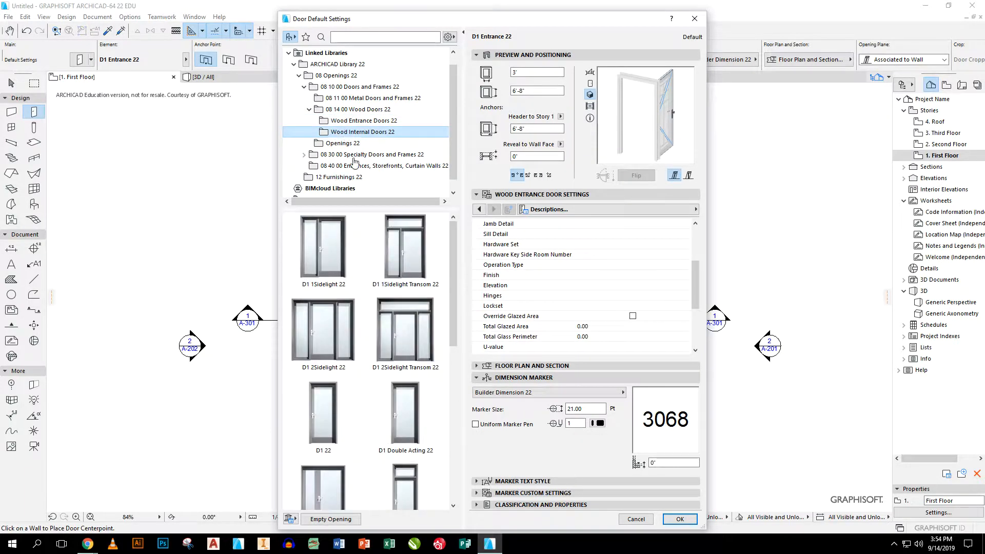
scroll(358, 380, "down", 3)
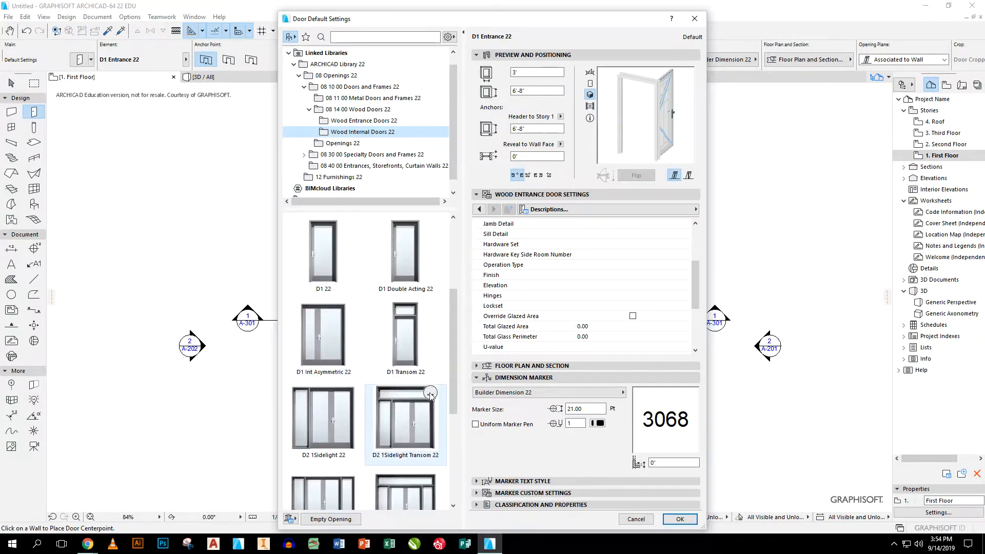
scroll(361, 393, "down", 3)
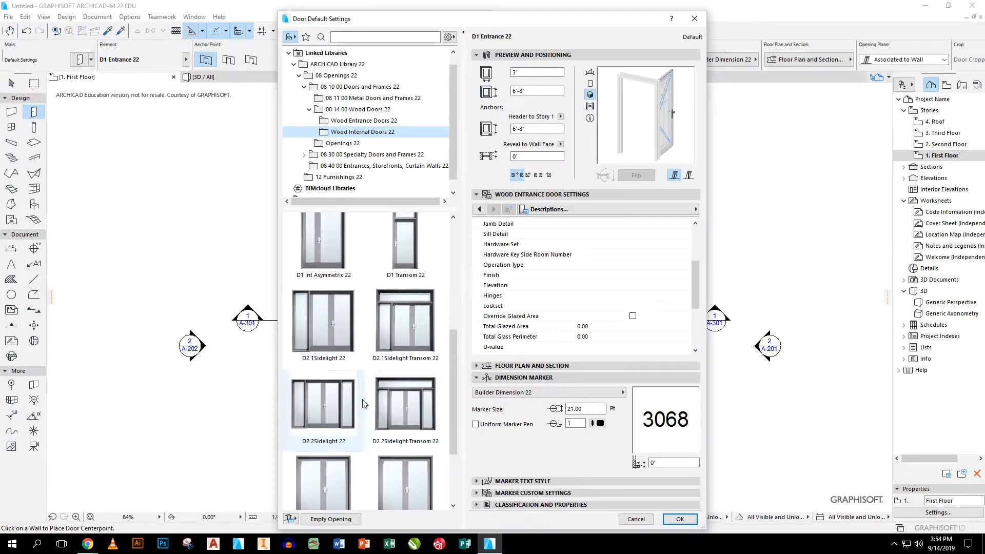
left_click(330, 400)
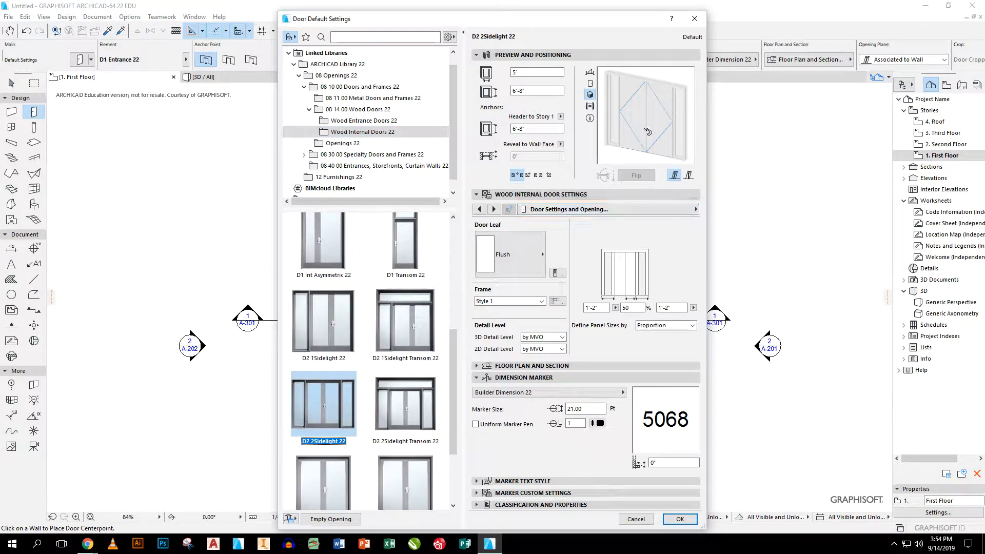
left_click(544, 242)
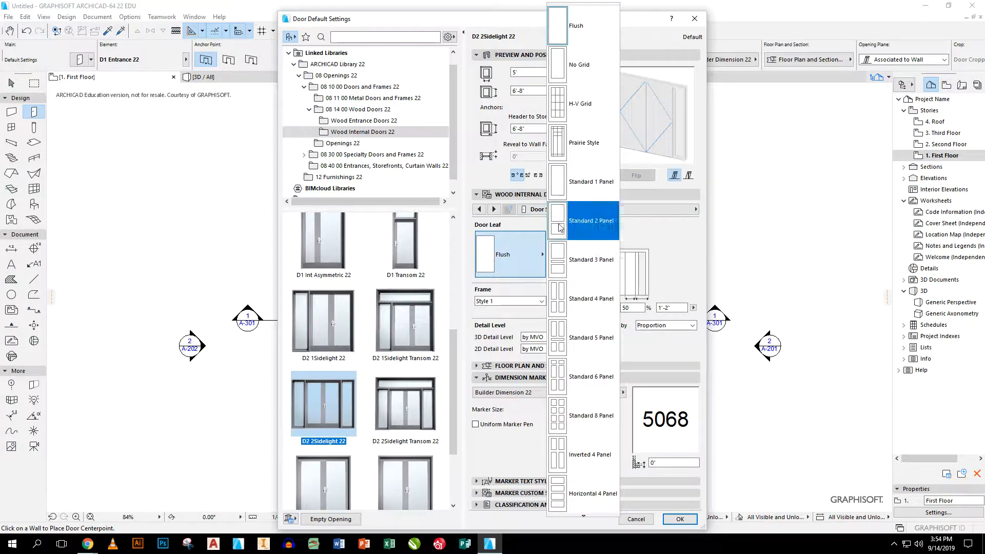
left_click(576, 149)
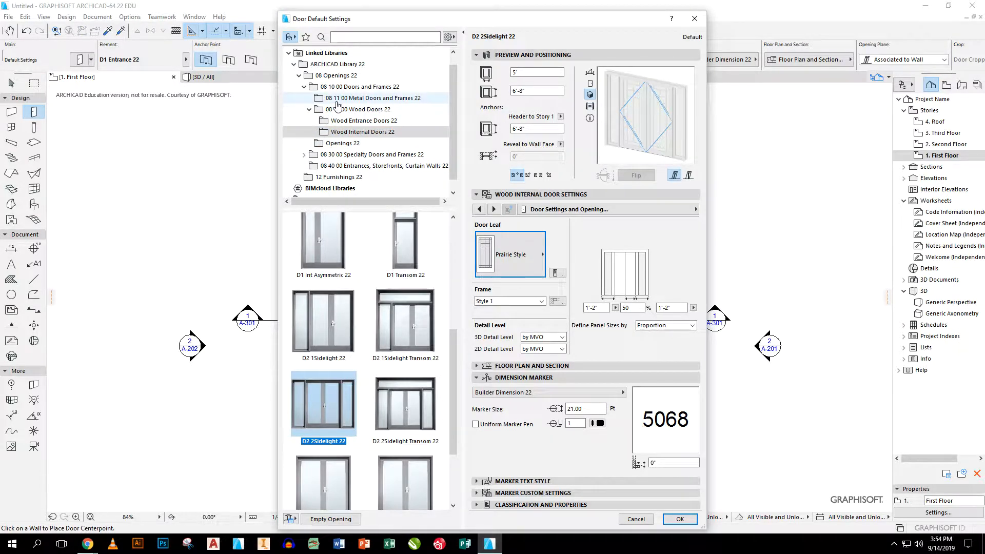
- Choose the D2 Sliding 22 door from the specialty Sliding Doors 22 and set its leaf to H-V Grid
left_click(343, 155)
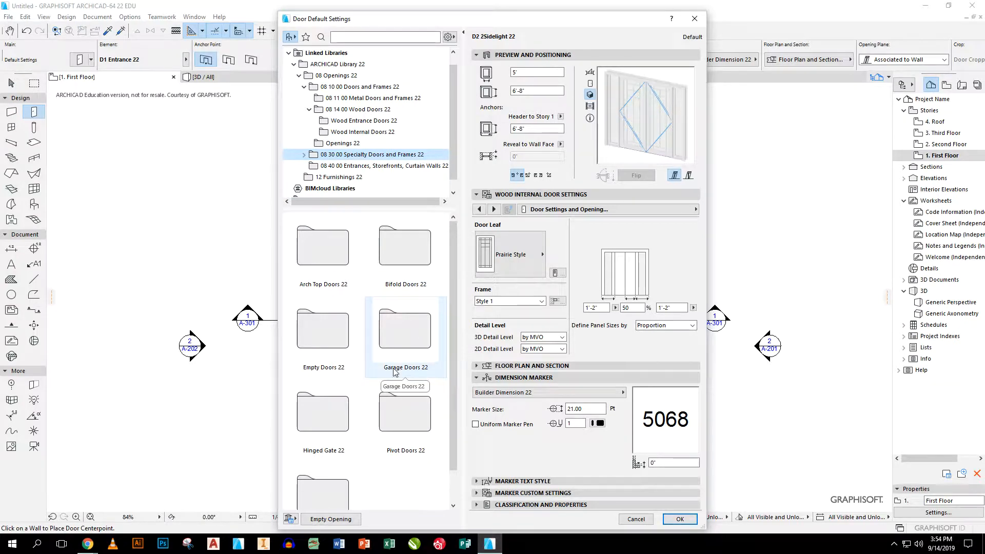
scroll(388, 373, "down", 1)
double_click(331, 460)
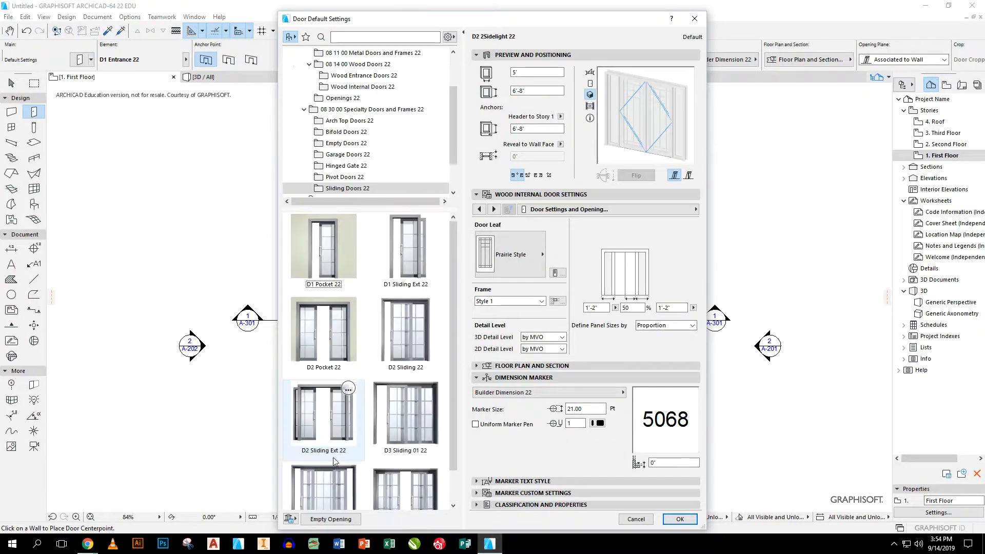
left_click(404, 340)
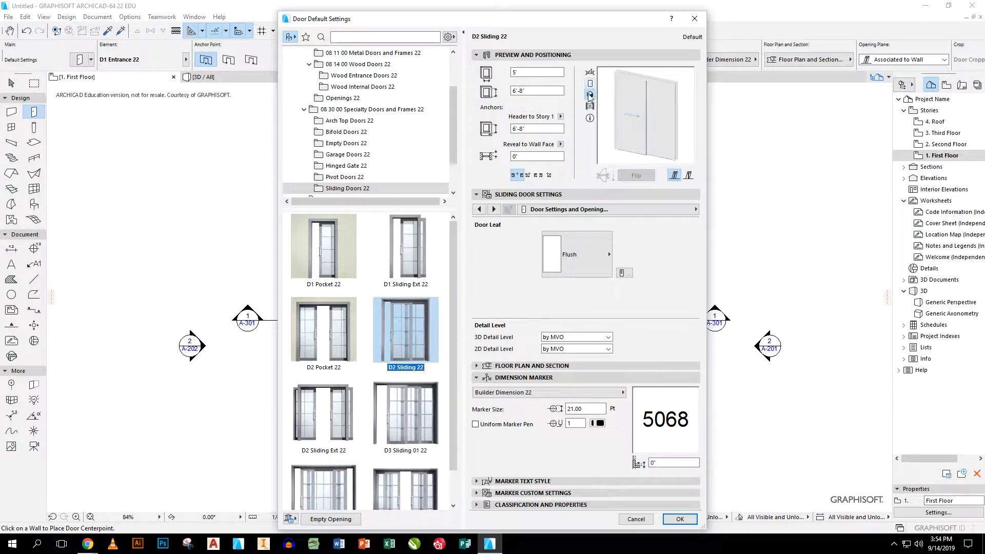
left_click(577, 254)
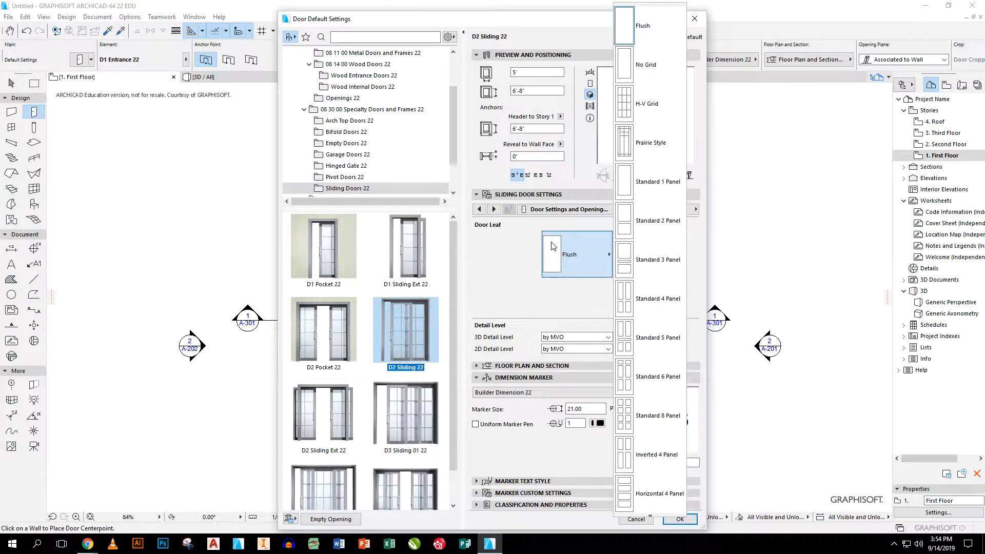
left_click(636, 102)
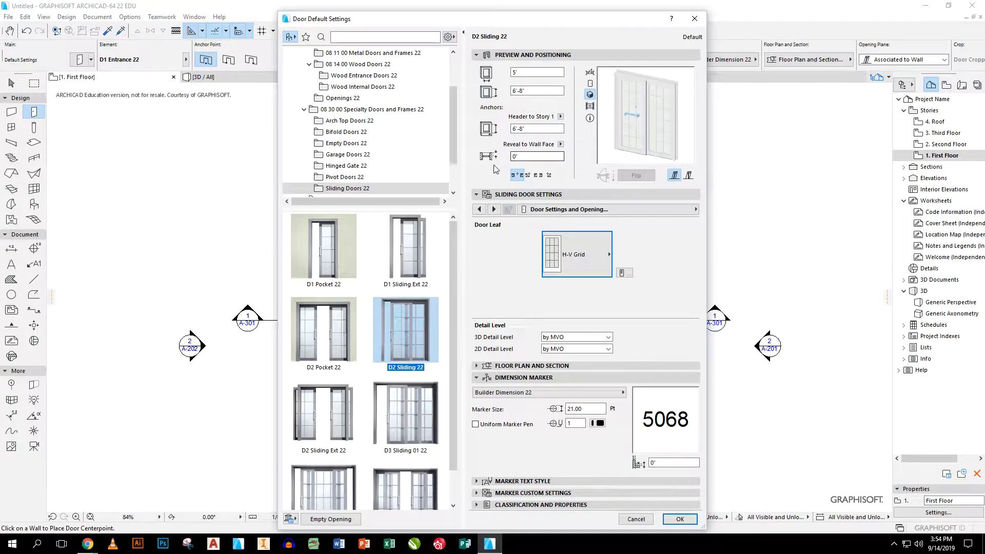
- Set the sliding door's width to 6' and place it in the north exterior wall, opposite the entrance door
left_click(494, 209)
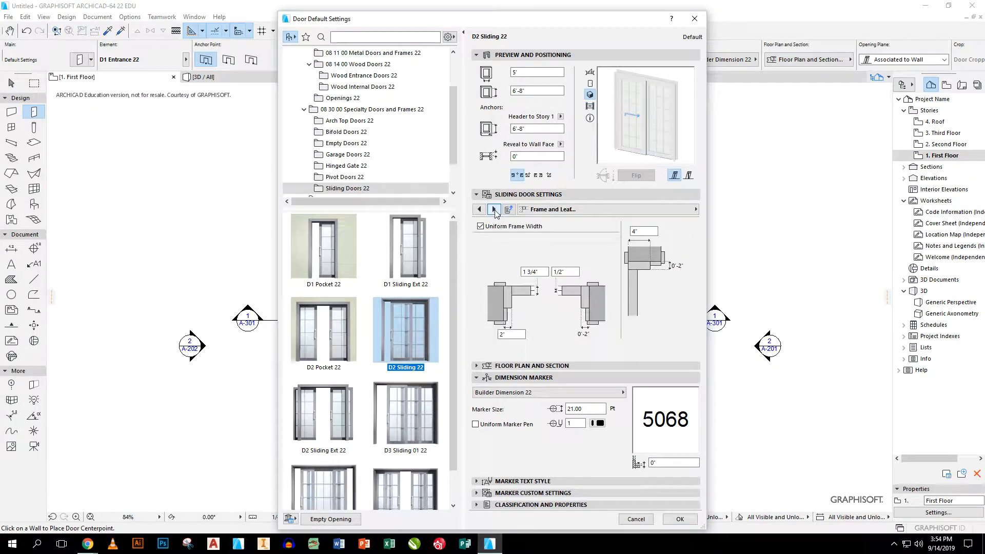
key("shift+Tab")
key("shift+Tab")
key("shift+Tab")
key("shift+Tab")
type("6'")
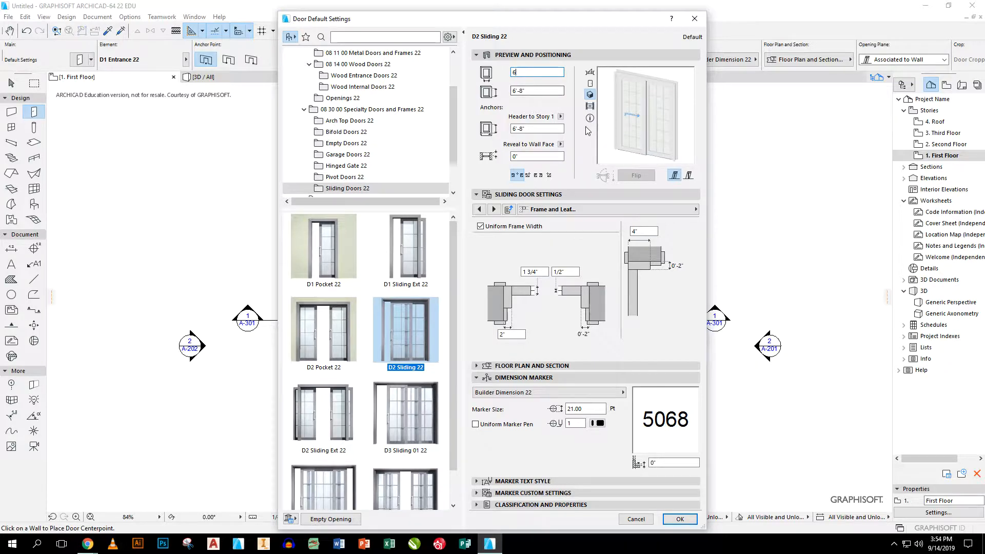
left_click(673, 517)
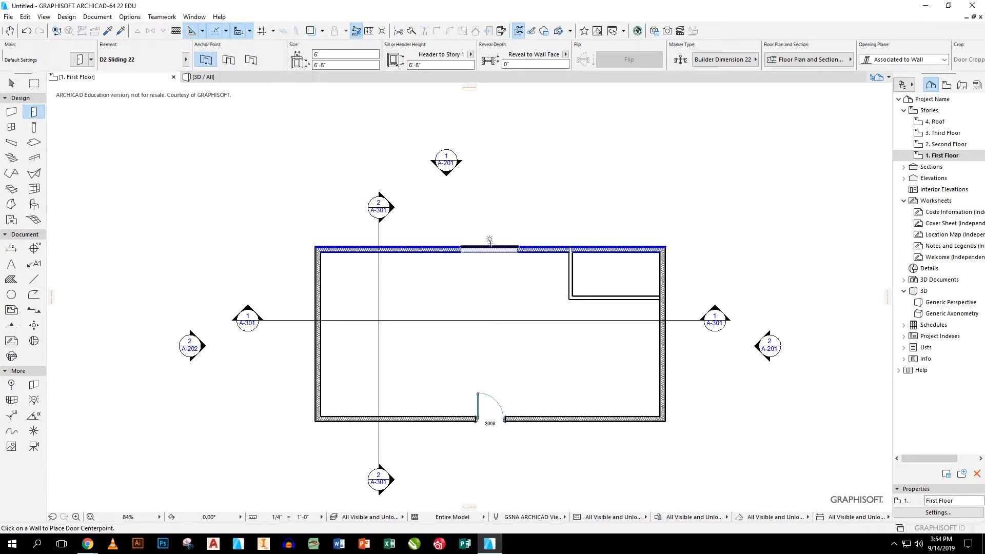
left_click(493, 245)
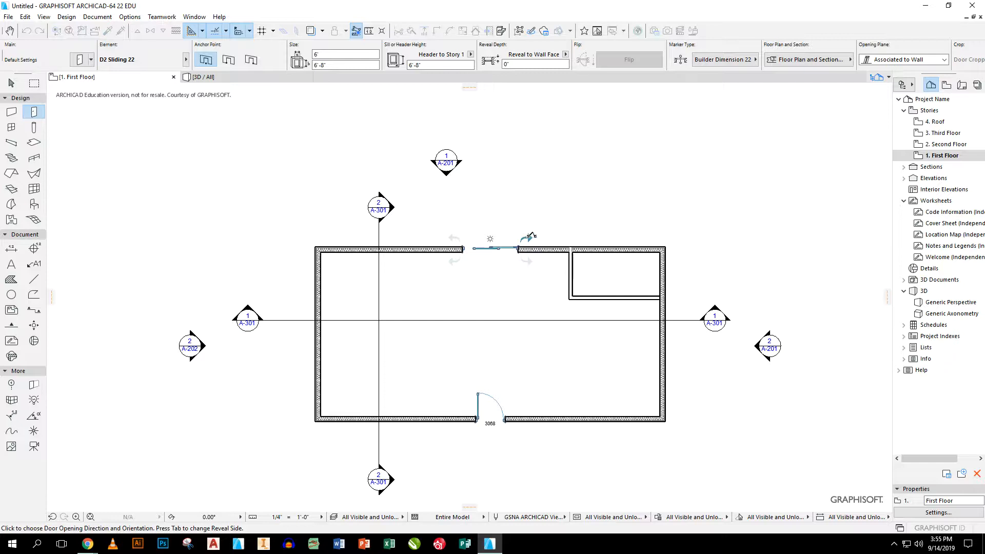
left_click(531, 236)
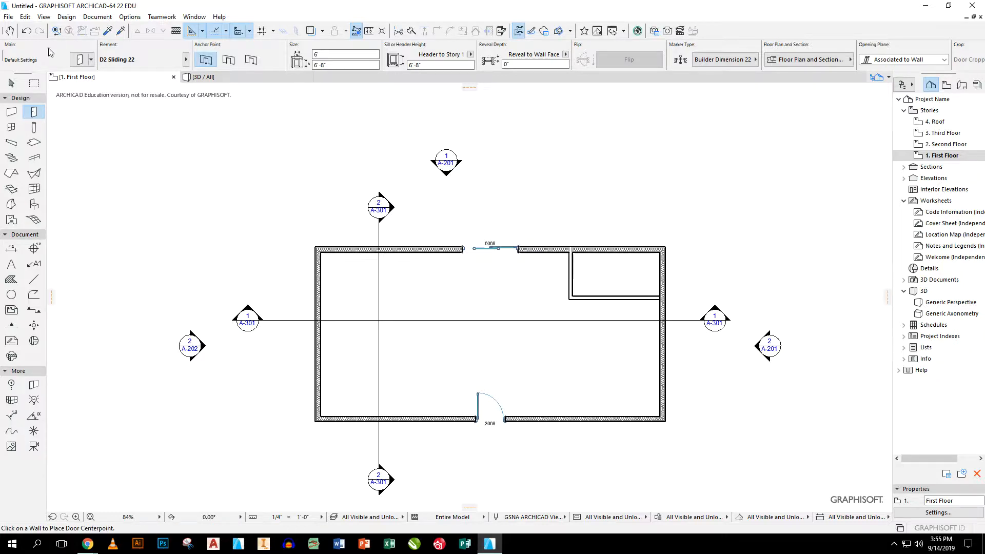
- Choose the D1 22 door from Wood Internal Doors 22 and set its leaf to Horizontal 4 Panel
left_click(79, 59)
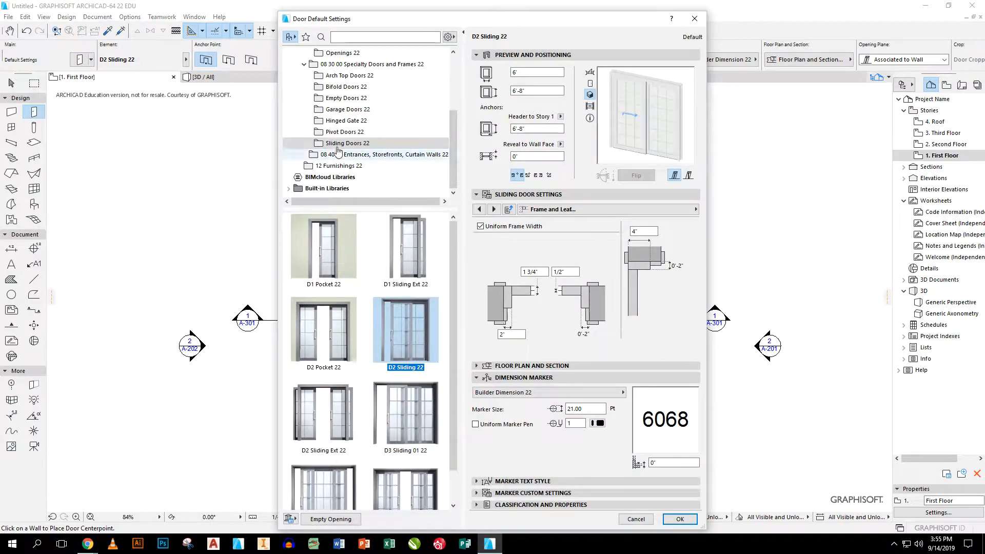
scroll(349, 128, "up", 3)
left_click(358, 110)
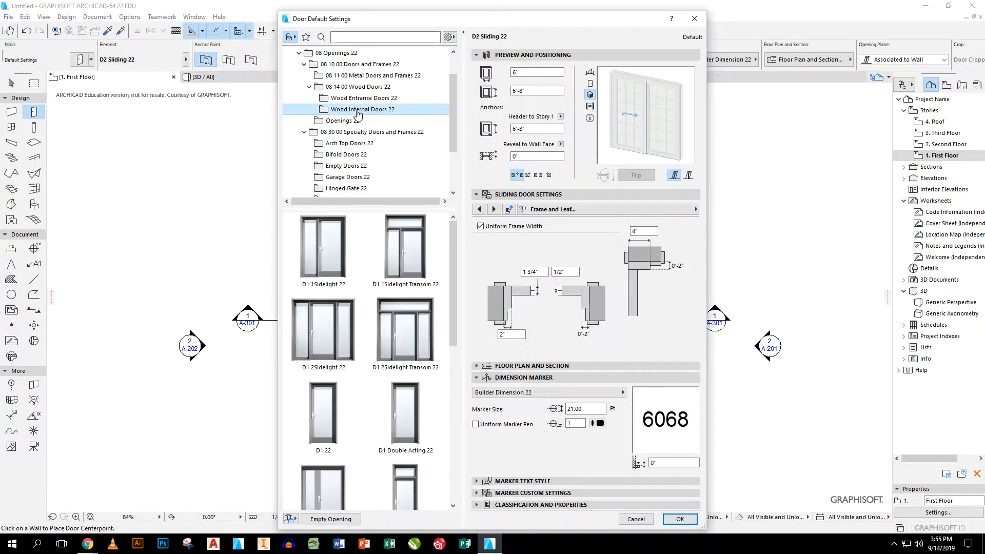
scroll(374, 335, "down", 1)
left_click(337, 372)
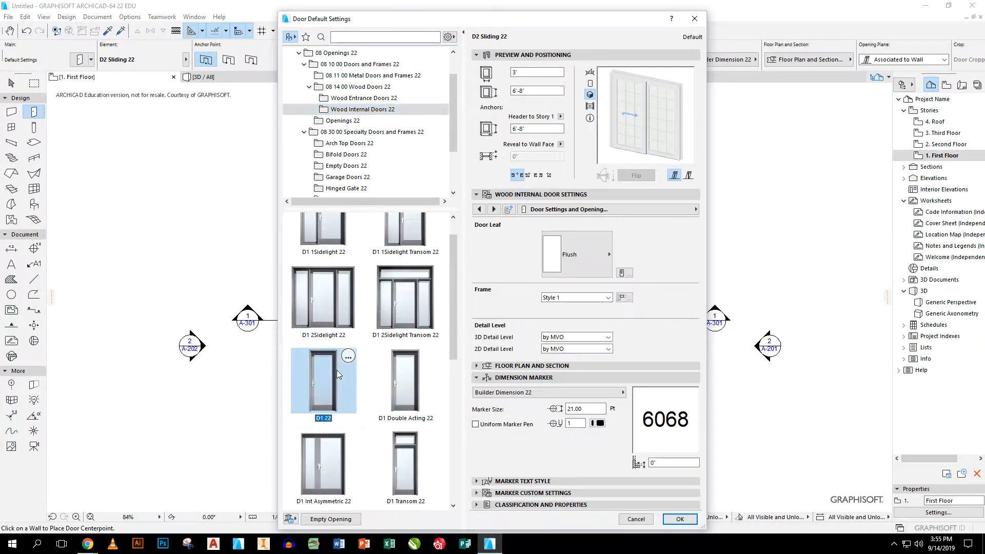
left_click(579, 252)
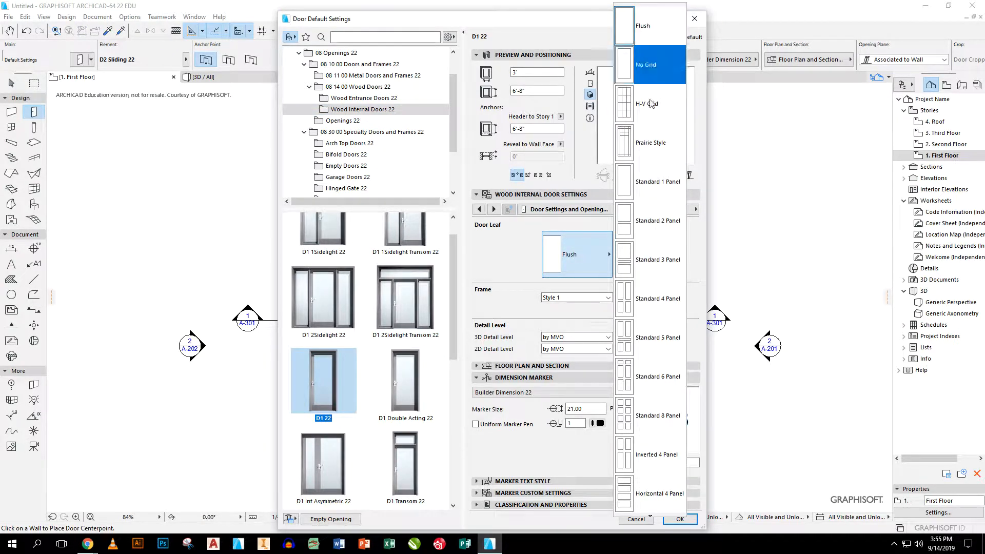
left_click(651, 374)
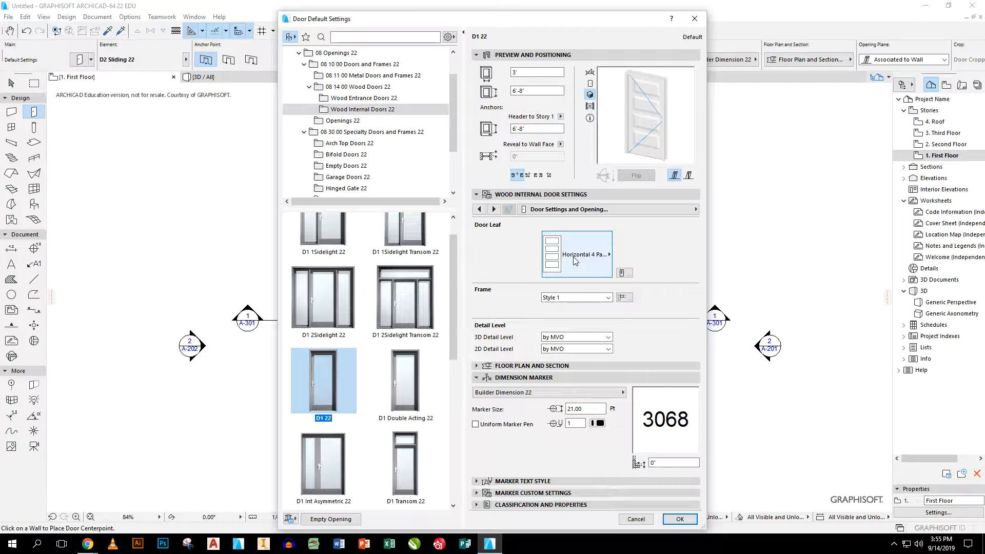
- Set both the inside and outside handles of the D1 22 door to Knob 1
left_click(494, 209)
left_click(493, 209)
left_click(490, 209)
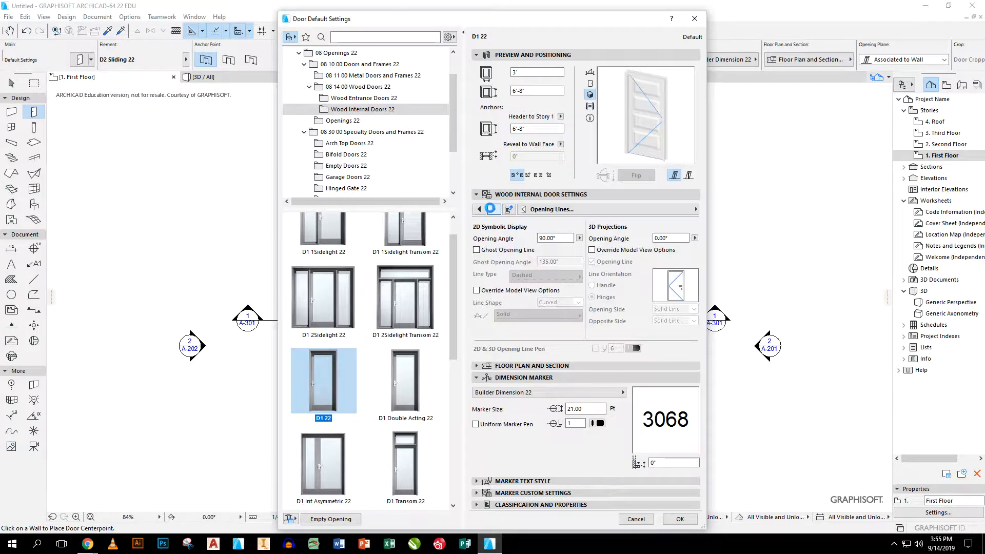
left_click(479, 209)
left_click(667, 234)
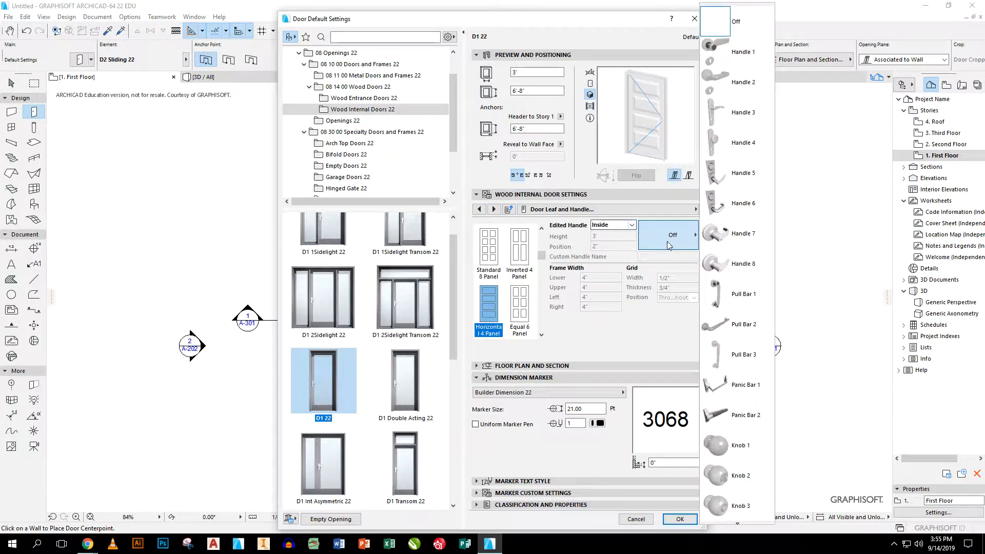
left_click(742, 450)
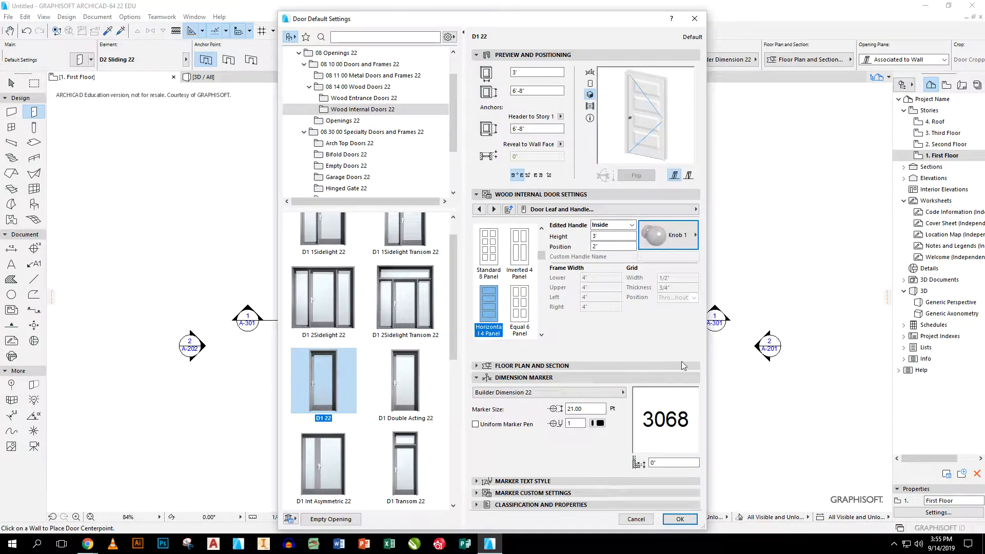
left_click(630, 225)
left_click(624, 241)
left_click(667, 235)
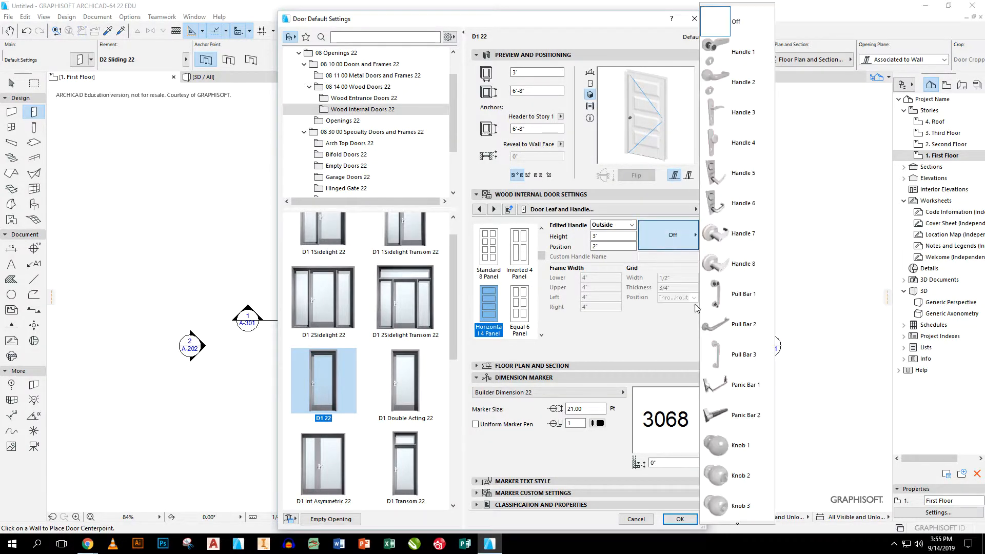
left_click(743, 450)
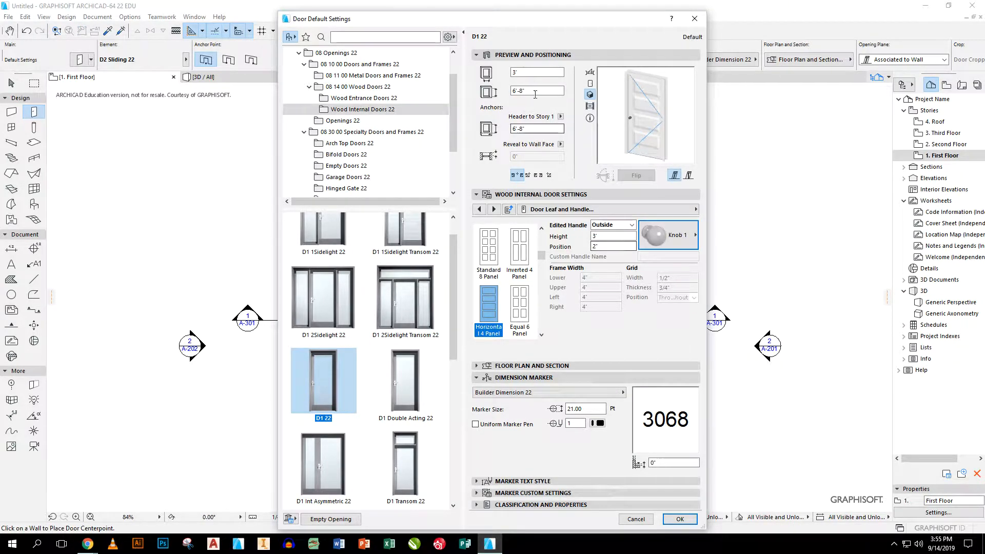
- Set the interior door's width to 2'-6" and place it in the corner room's west wall near the north wall, swinging into the room
left_click(534, 72)
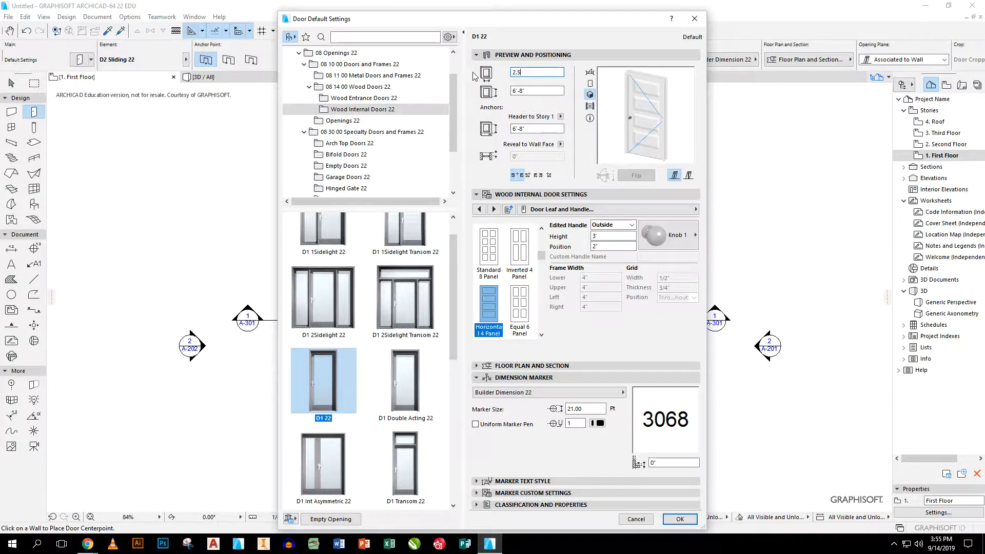
type("2.5")
key("Tab")
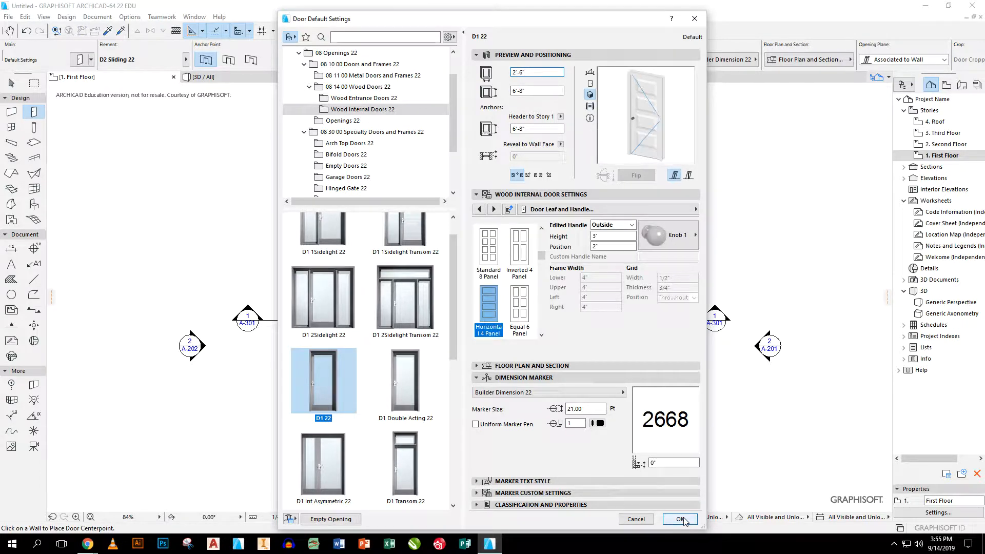
left_click(681, 519)
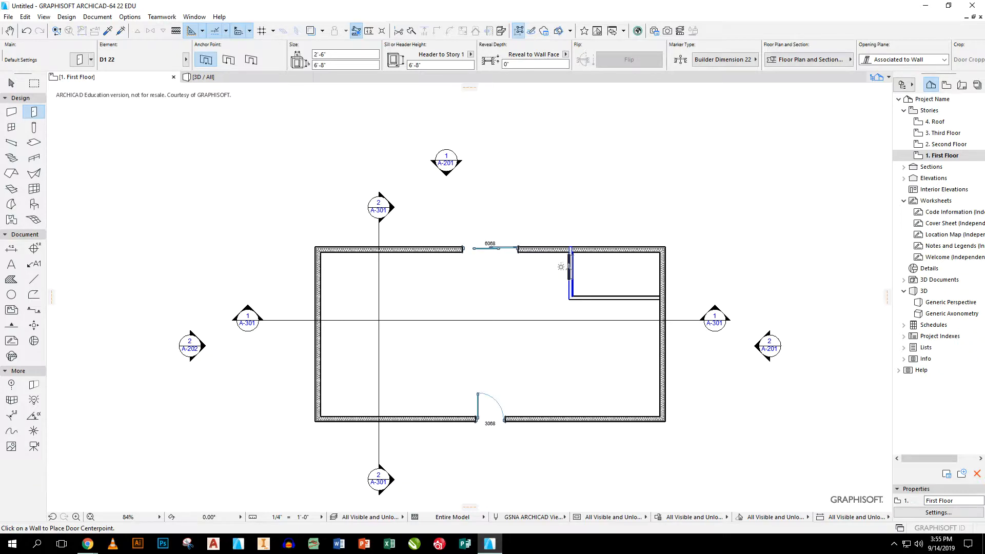
scroll(568, 267, "up", 5)
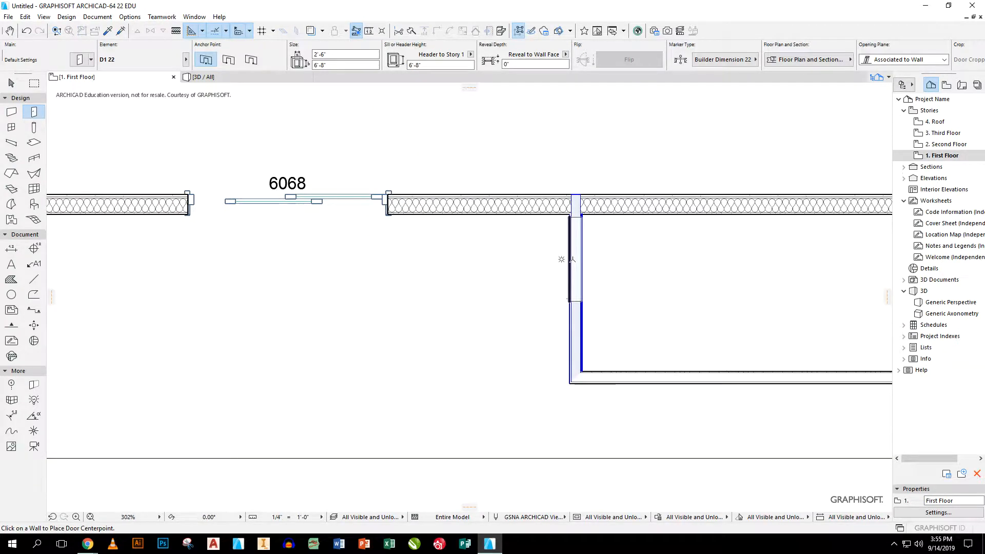
left_click(572, 264)
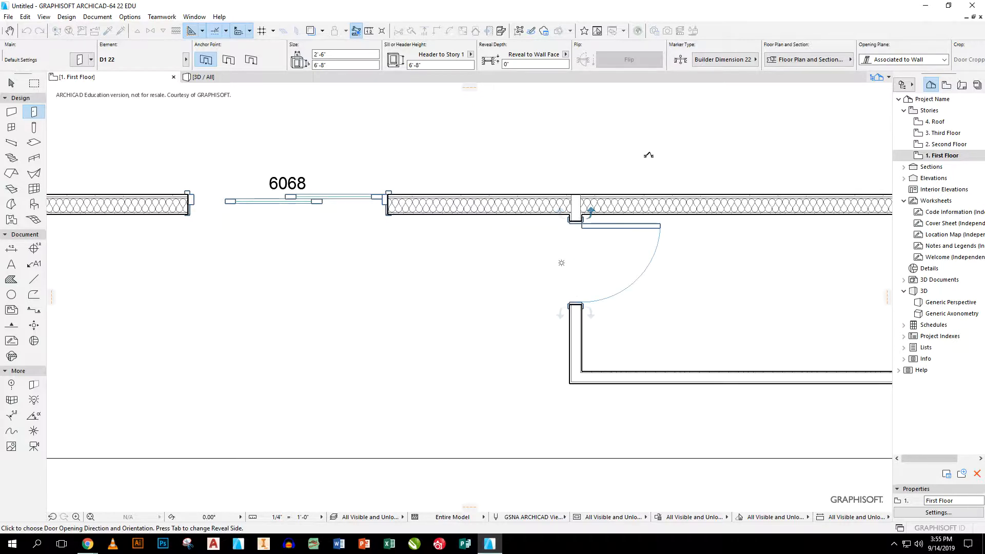
left_click(648, 155)
- Place a WC 22 toilet object with its default settings in the northeast corner room, over the south partition
scroll(376, 315, "right", 5)
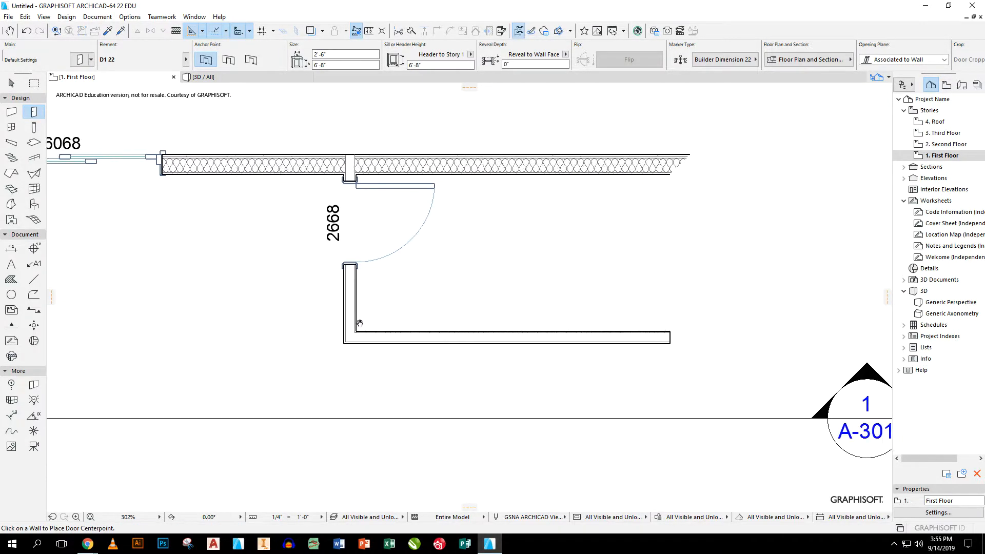
scroll(215, 200, "down", 2)
middle_click_drag(216, 200, 499, 215)
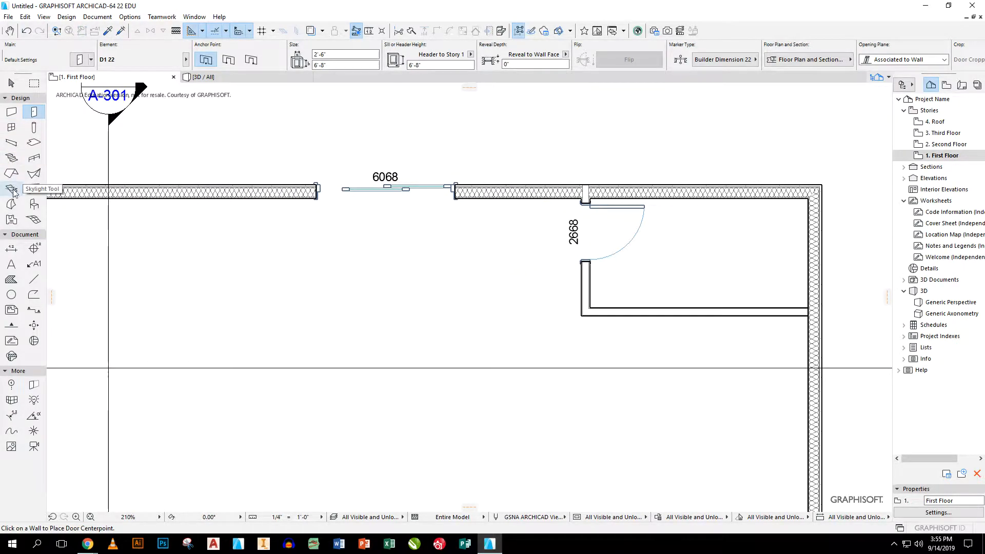
left_click(35, 205)
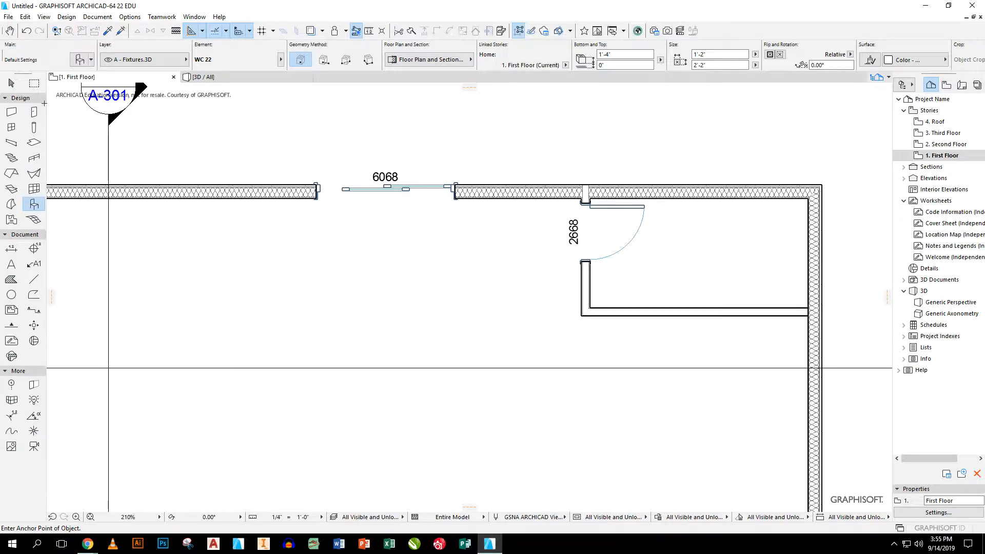
left_click(80, 59)
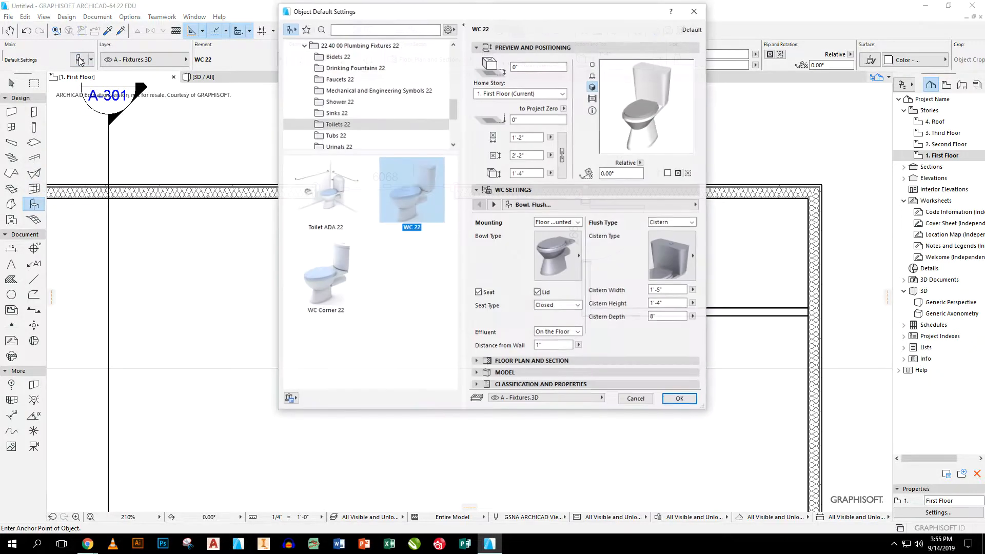
left_click(680, 399)
left_click(707, 280)
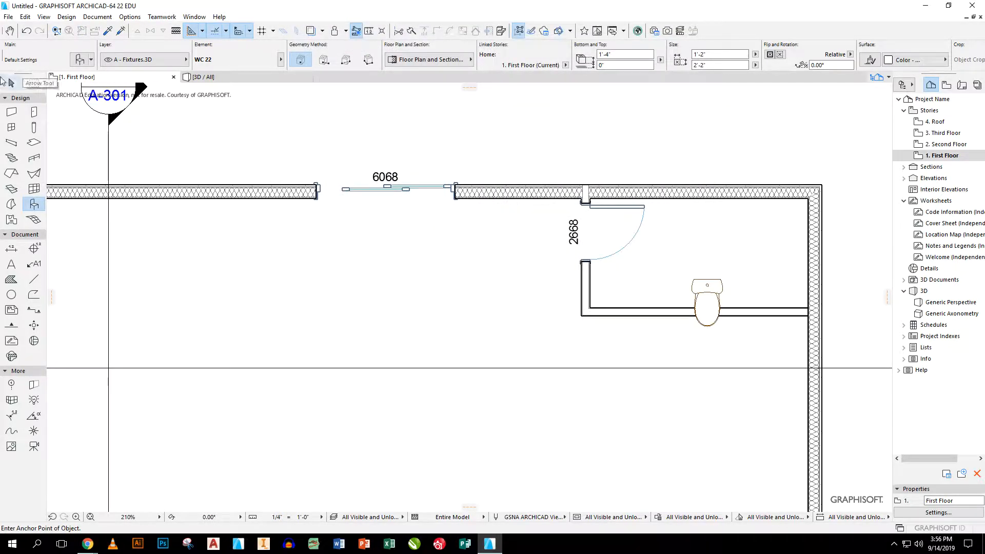
- Mirror the toilet across a horizontal axis through the back edge of its cistern so it faces north inside the room
left_click(13, 83)
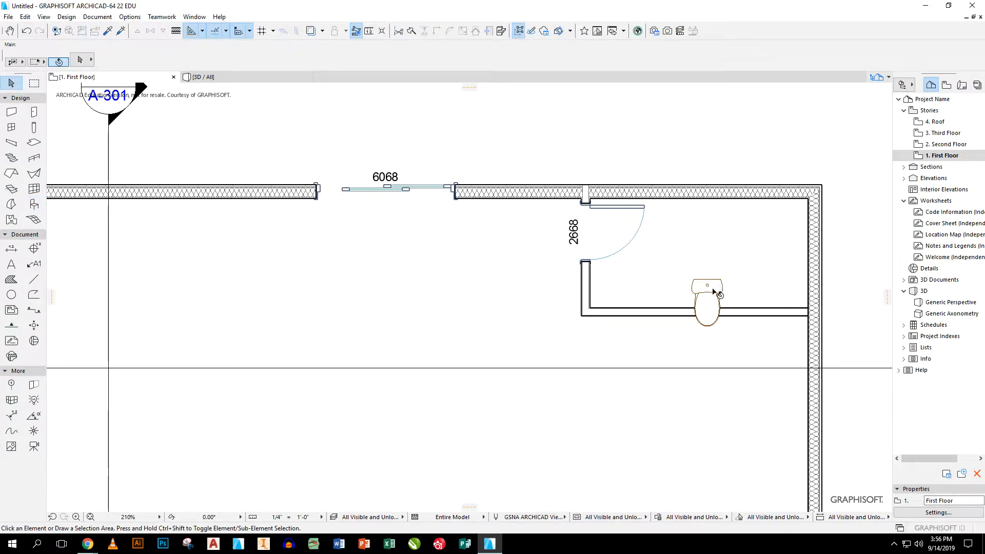
left_click(711, 287)
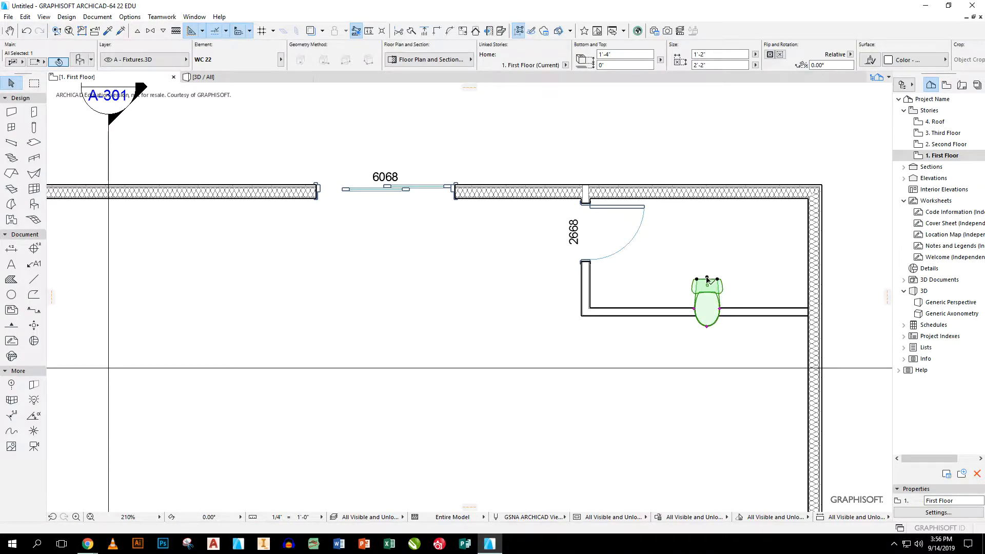
left_click(707, 279)
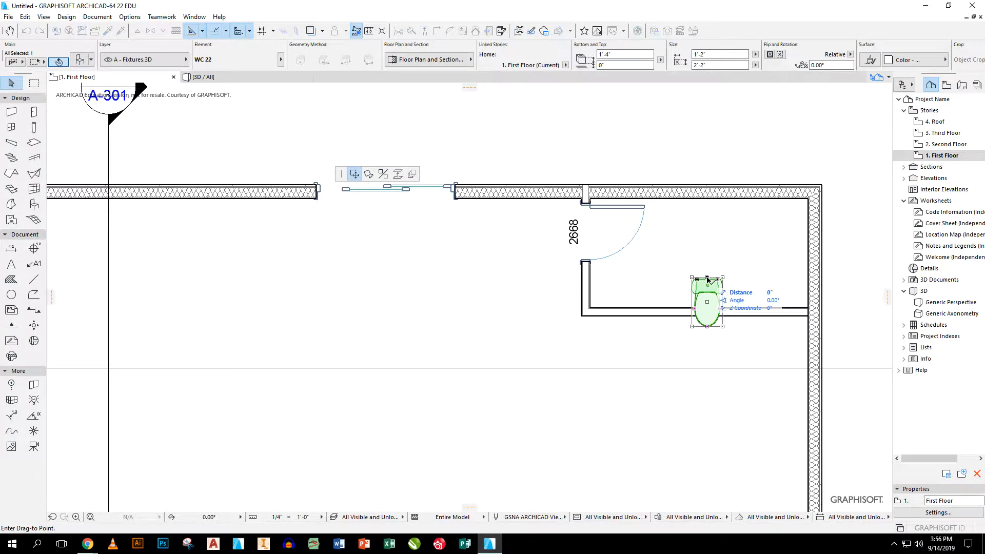
left_click(383, 174)
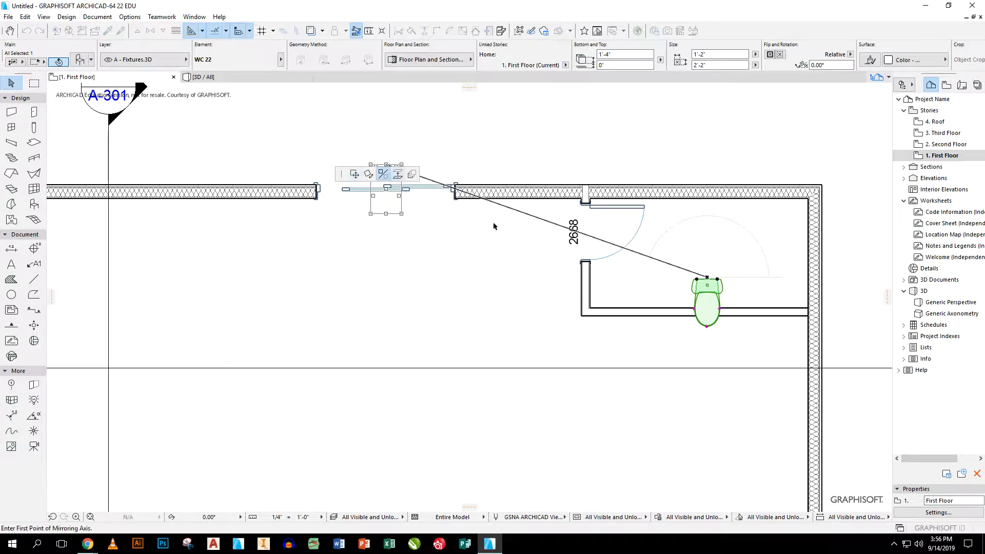
left_click(708, 279)
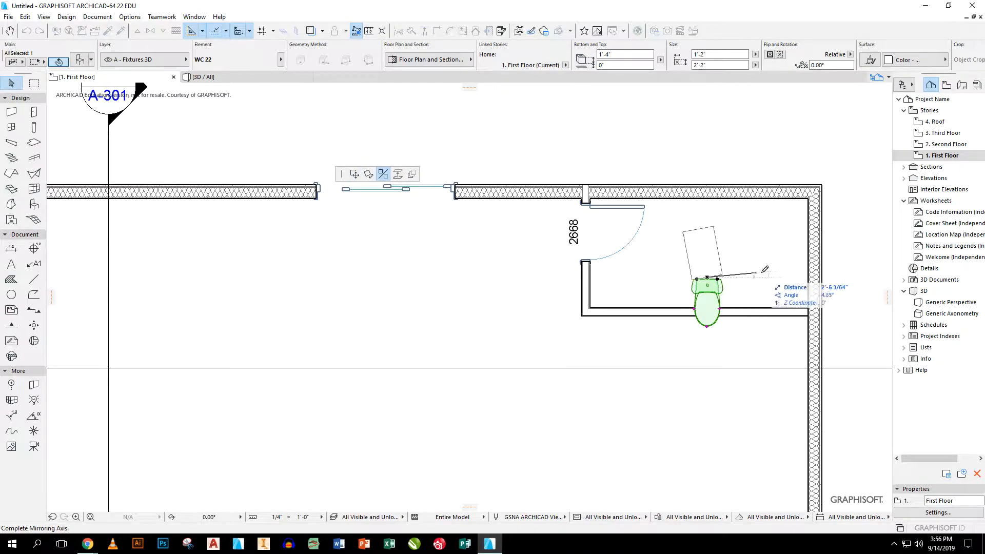
left_click(784, 282)
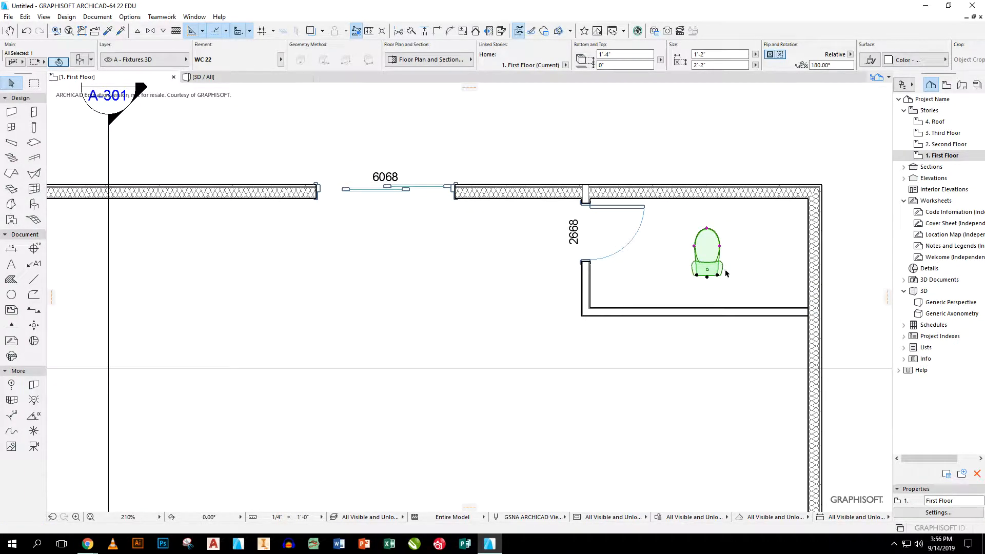
left_click(578, 151)
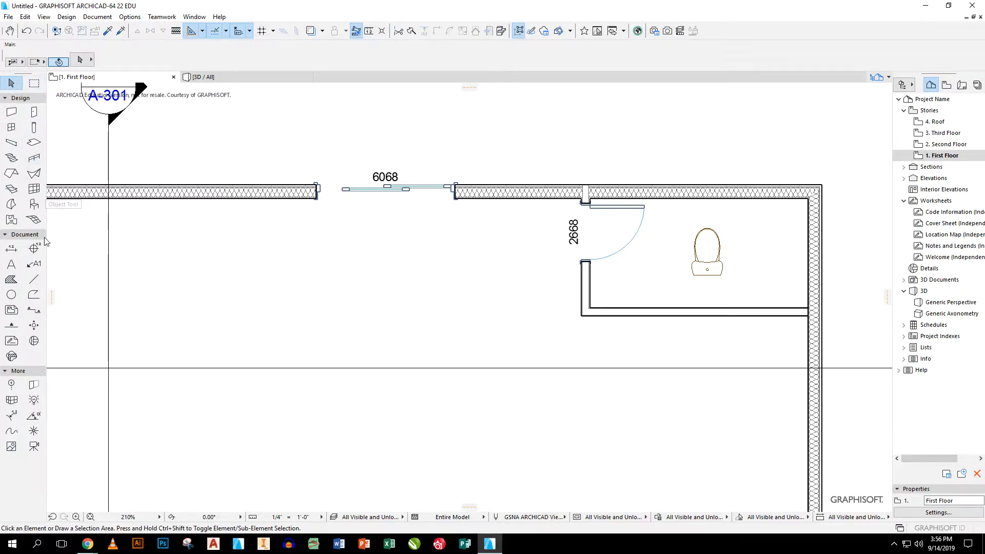
- Choose the rectangular Bathtub 22 from Tubs 22 and place it east of the toilet, across the room's east wall
left_click(34, 204)
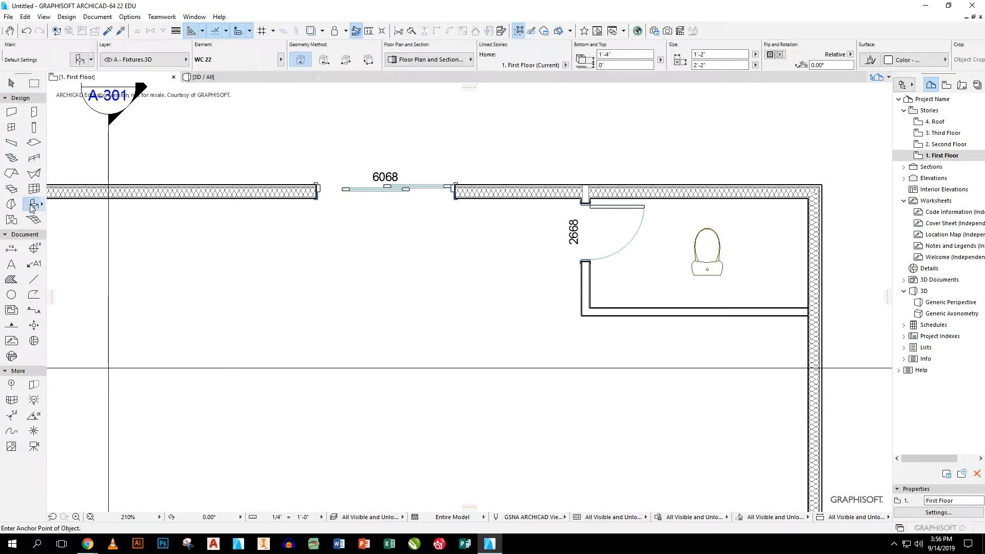
left_click(79, 60)
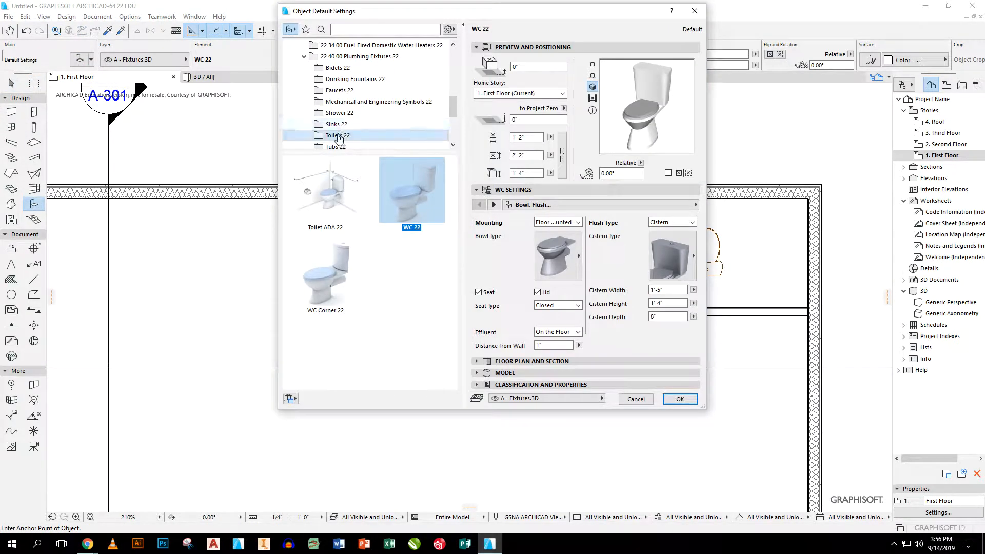
scroll(343, 94, "down", 1)
left_click(335, 113)
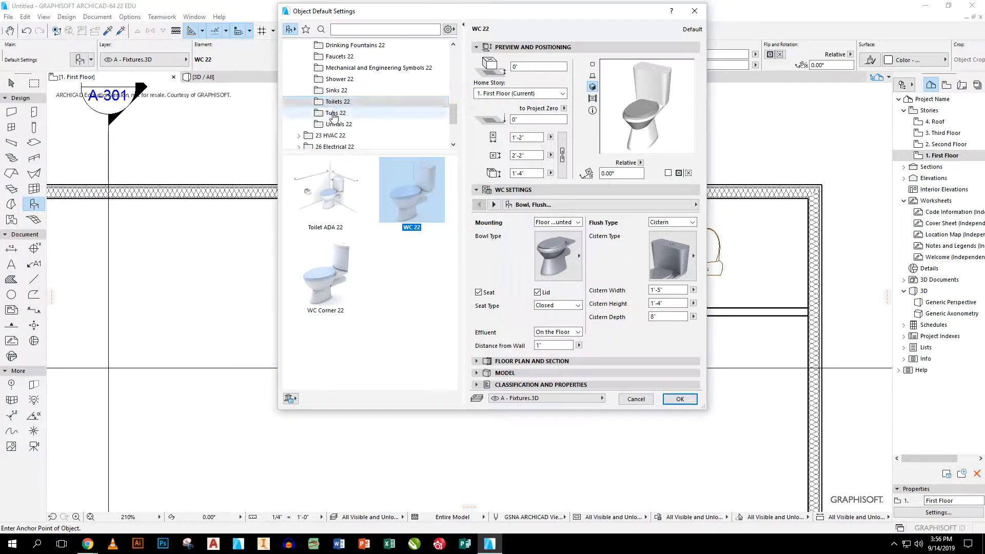
left_click(330, 194)
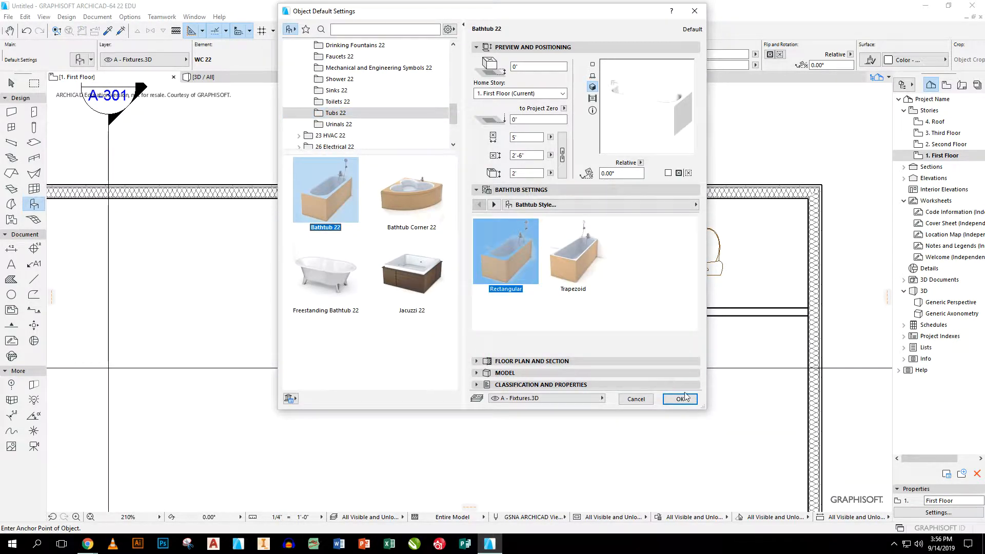
left_click(683, 404)
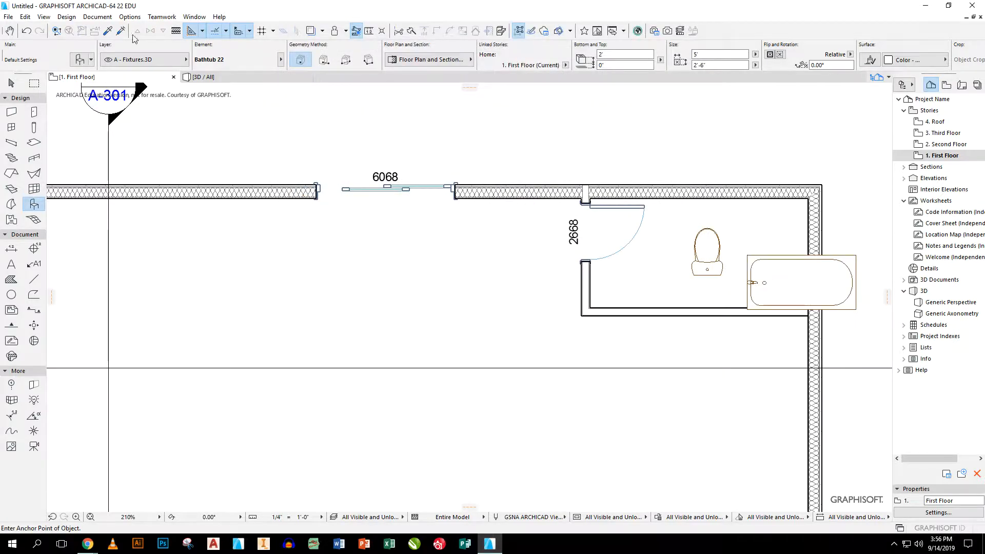
- Rotate the bathtub 90° counterclockwise about its southwest corner so it runs north to south
left_click(11, 82)
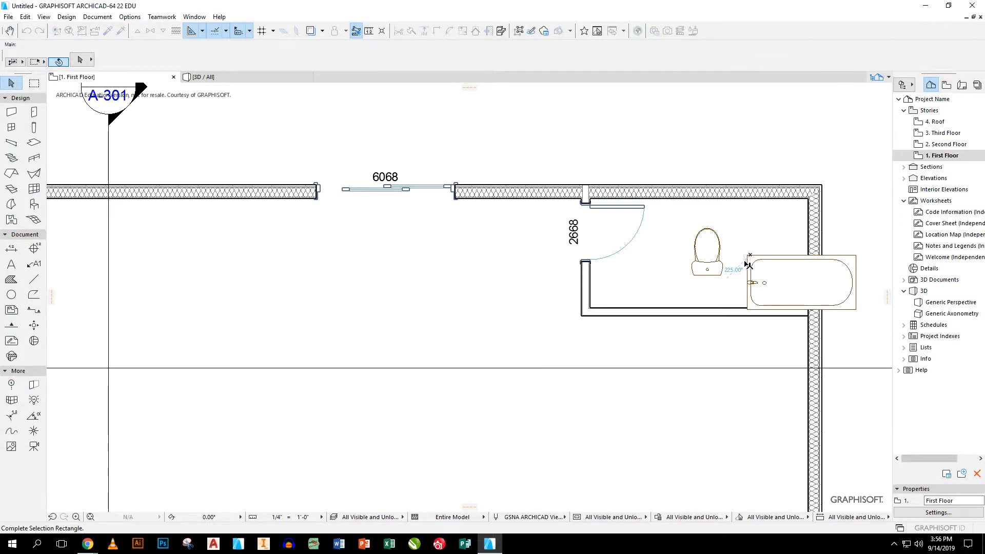
left_click(752, 283)
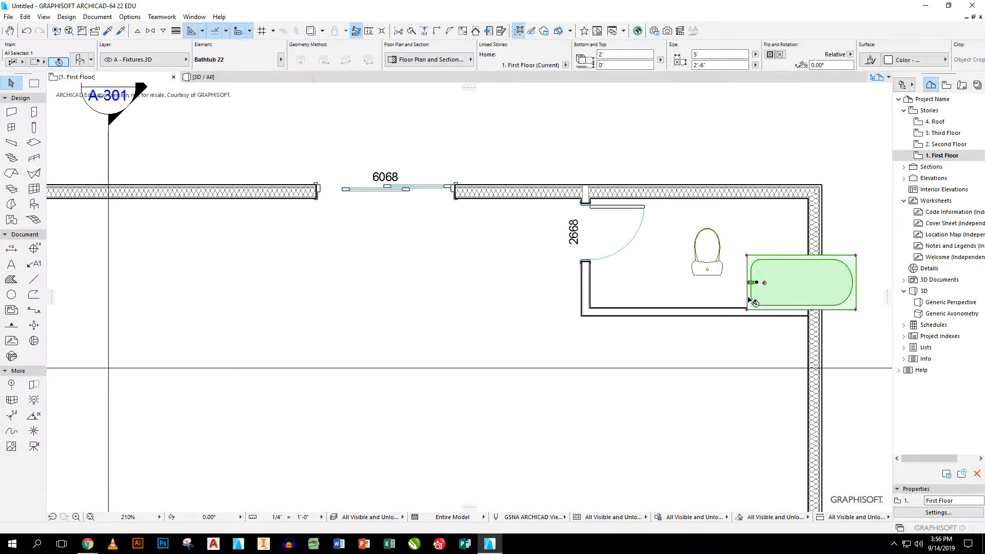
left_click(748, 313)
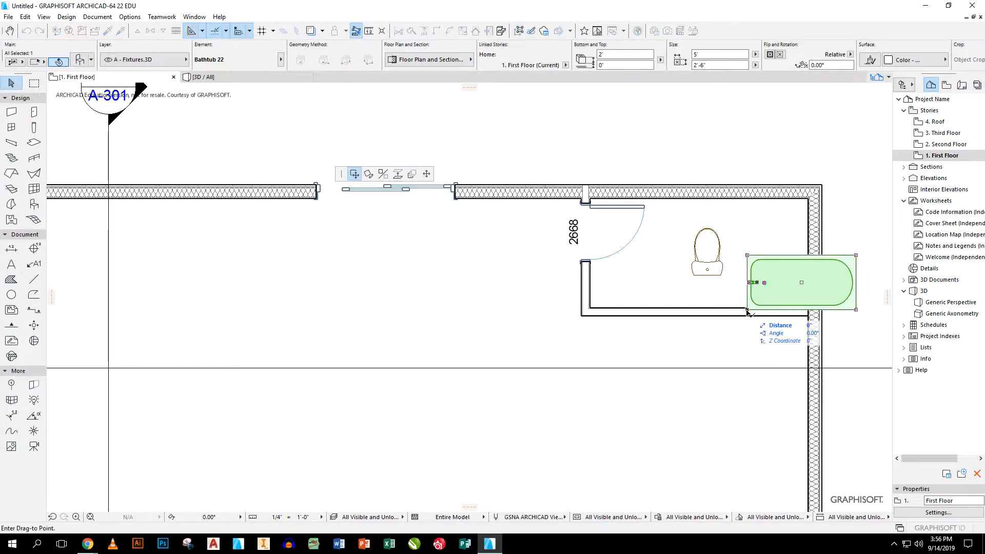
left_click(369, 174)
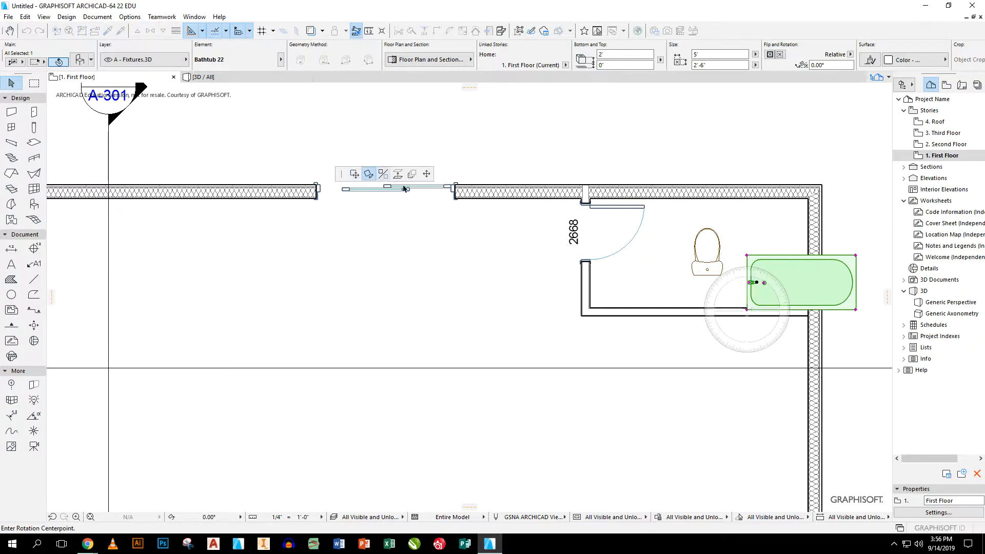
left_click(747, 310)
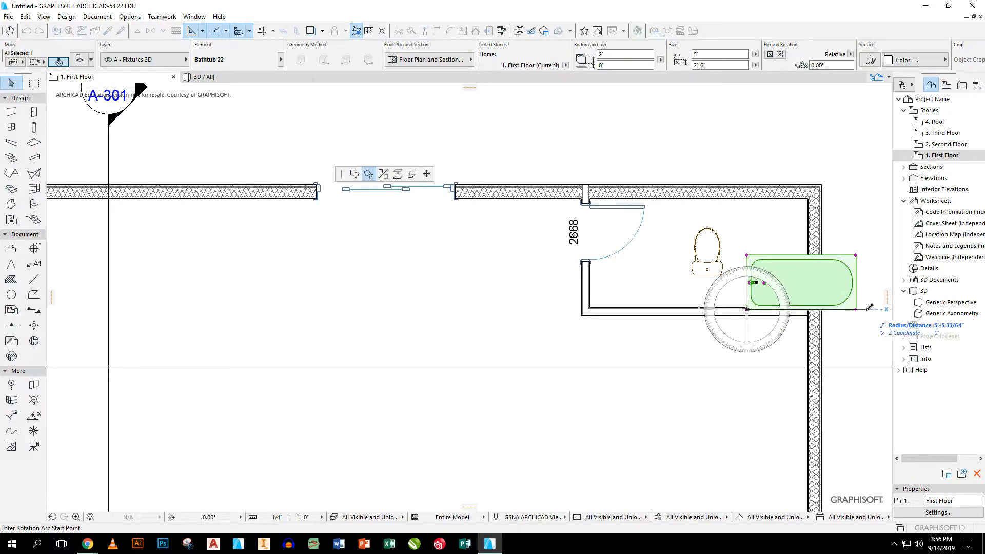
left_click(867, 309)
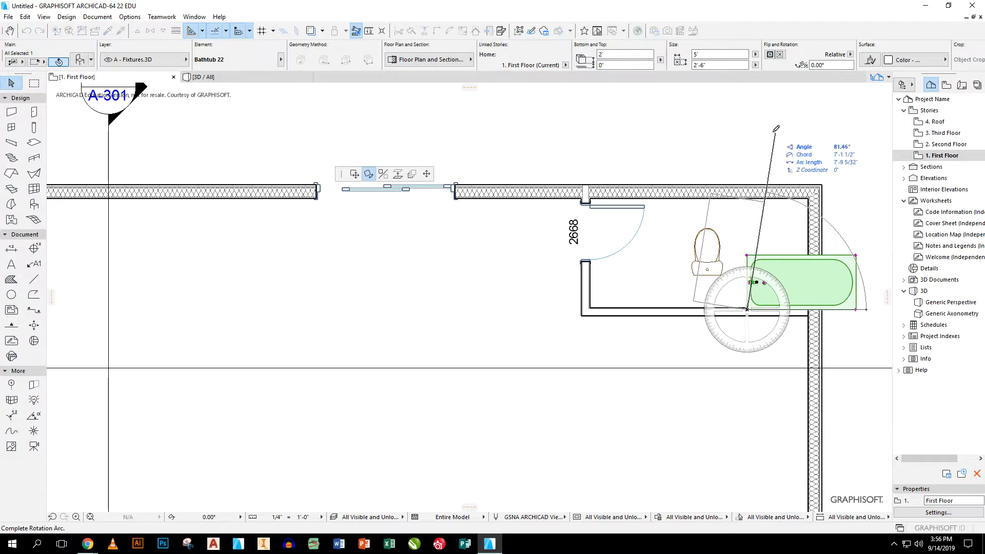
left_click(749, 122)
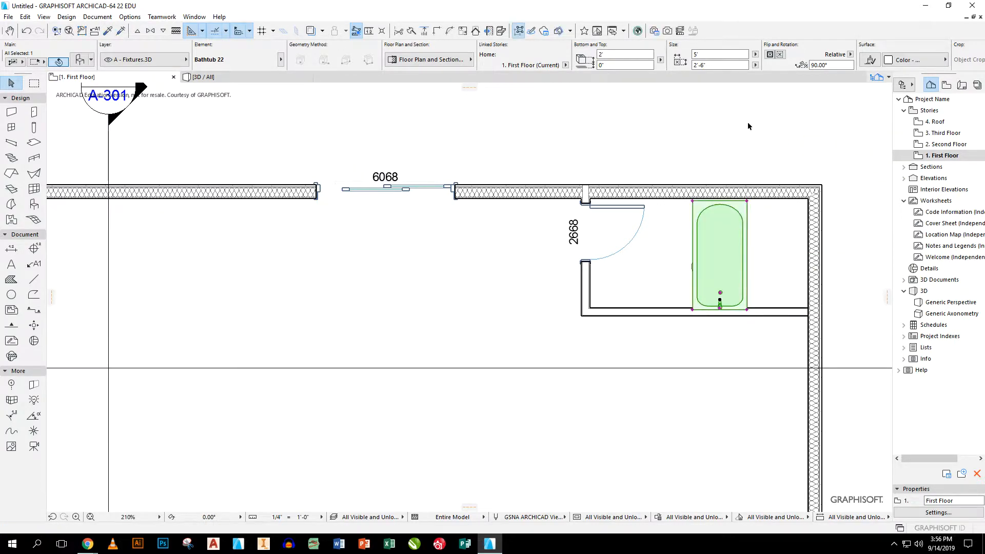
- Move the bathtub by its southeast corner into the bathroom's southeast corner, against the east wall and south partition
left_click(747, 309)
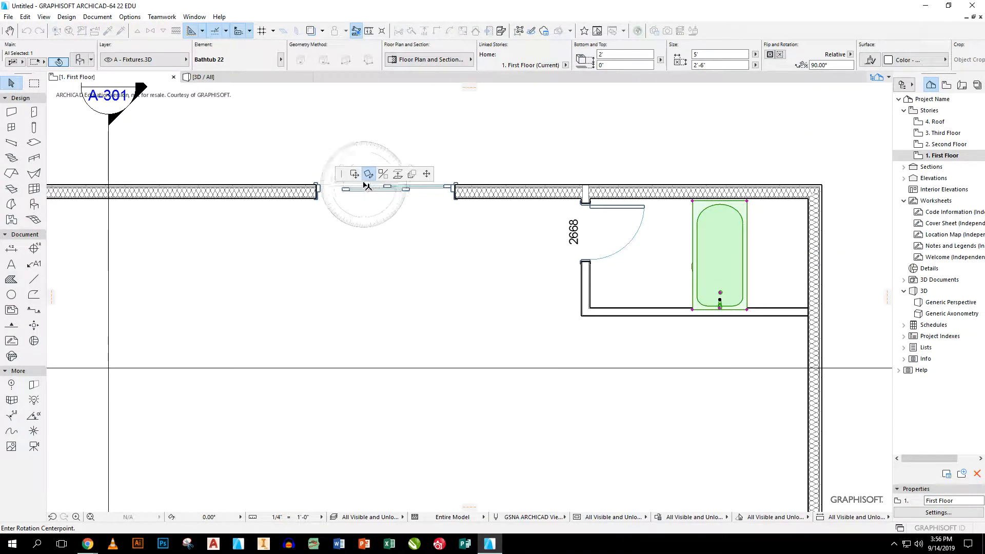
left_click(808, 309)
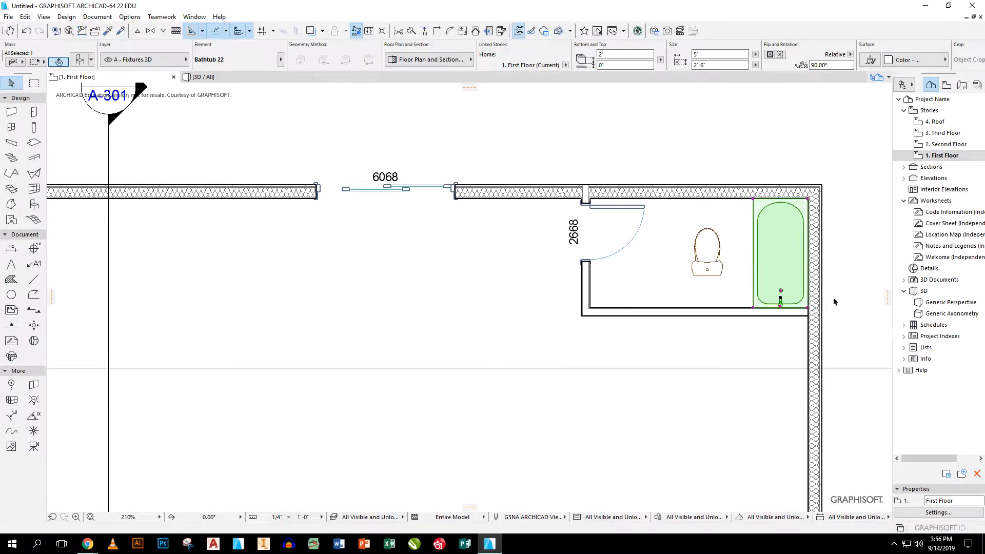
scroll(780, 236, "up", 1)
scroll(779, 235, "up", 4)
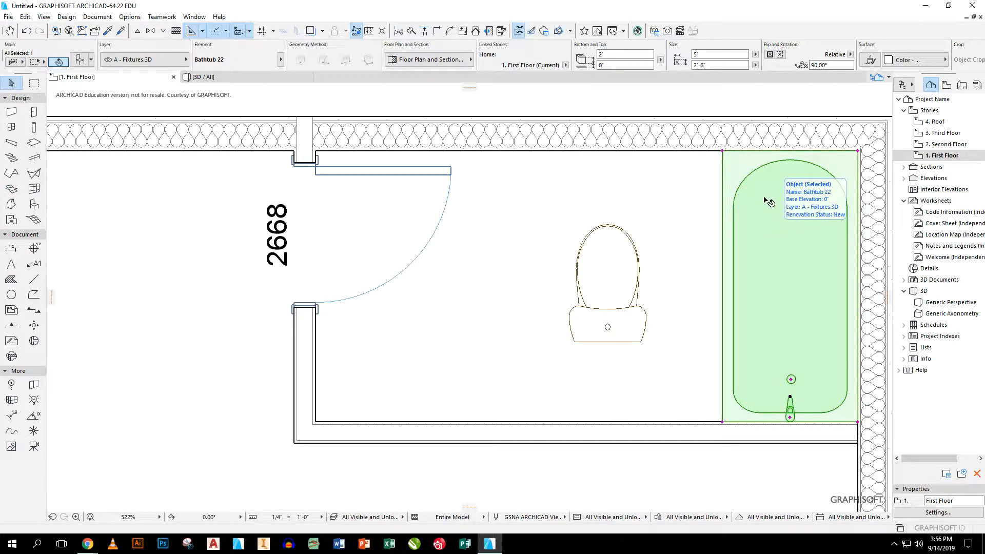
left_click(656, 97)
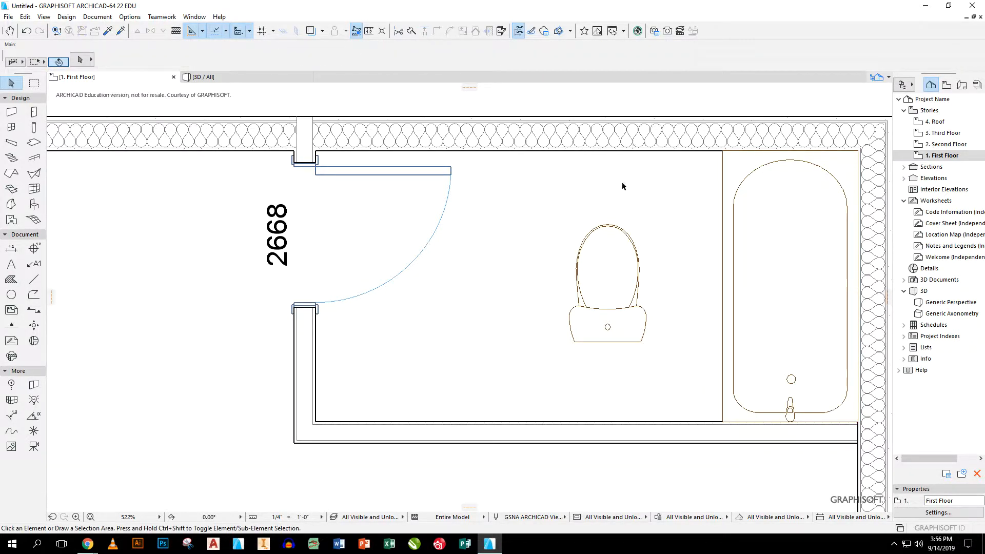
- Move the toilet by its rear midpoint to the bathtub's southwest corner, then offset it west along the south partition, clear of the tub
left_click(612, 323)
left_click(608, 347)
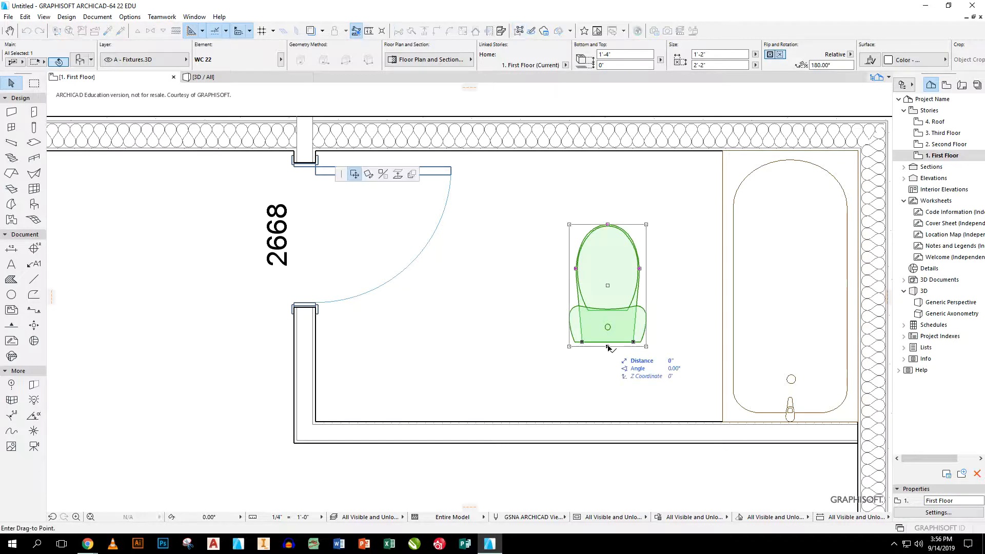
left_click(723, 423)
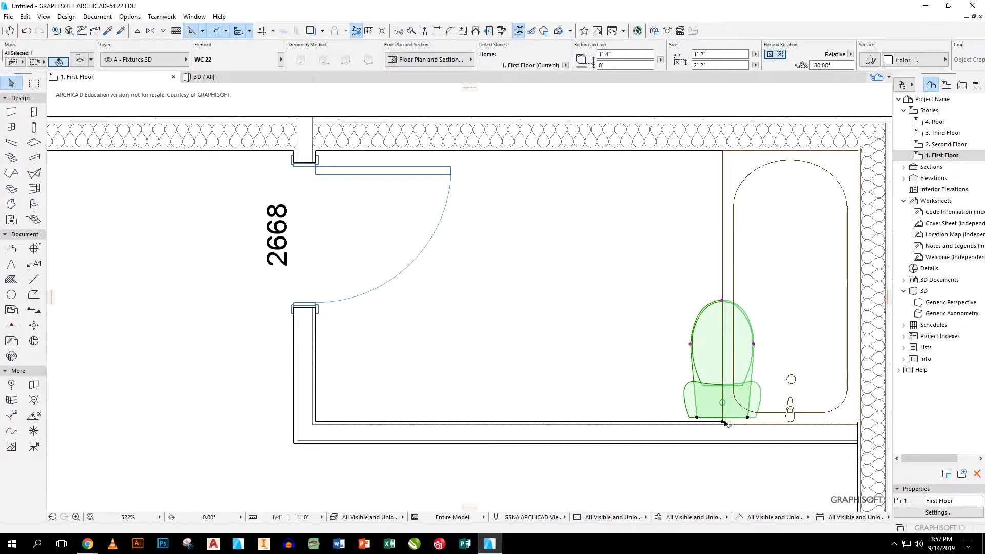
left_click(723, 423)
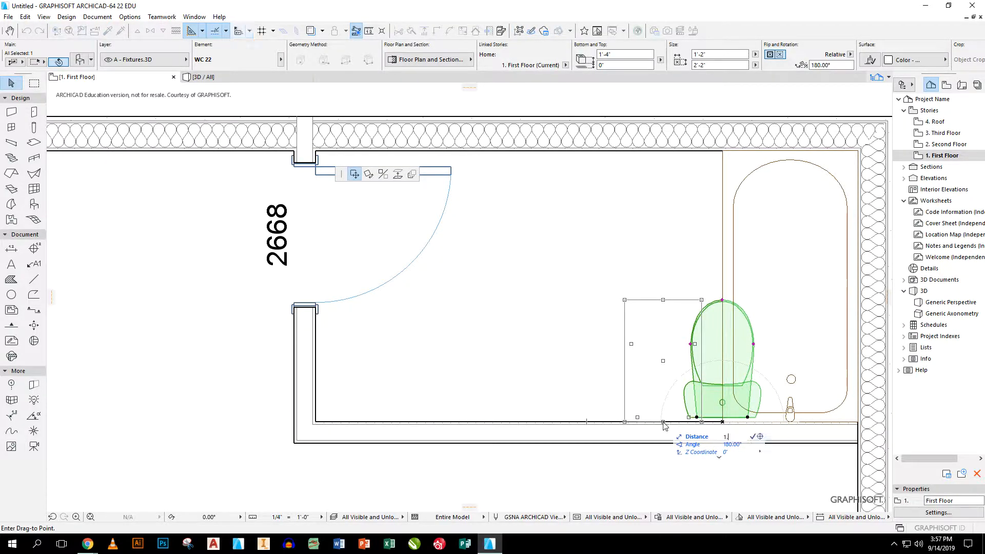
left_click(641, 423)
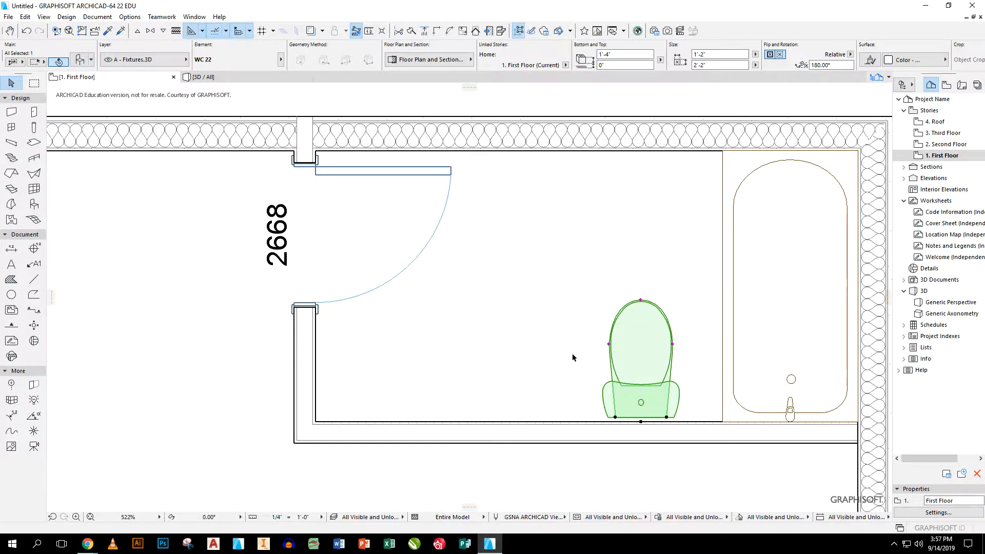
left_click(614, 260)
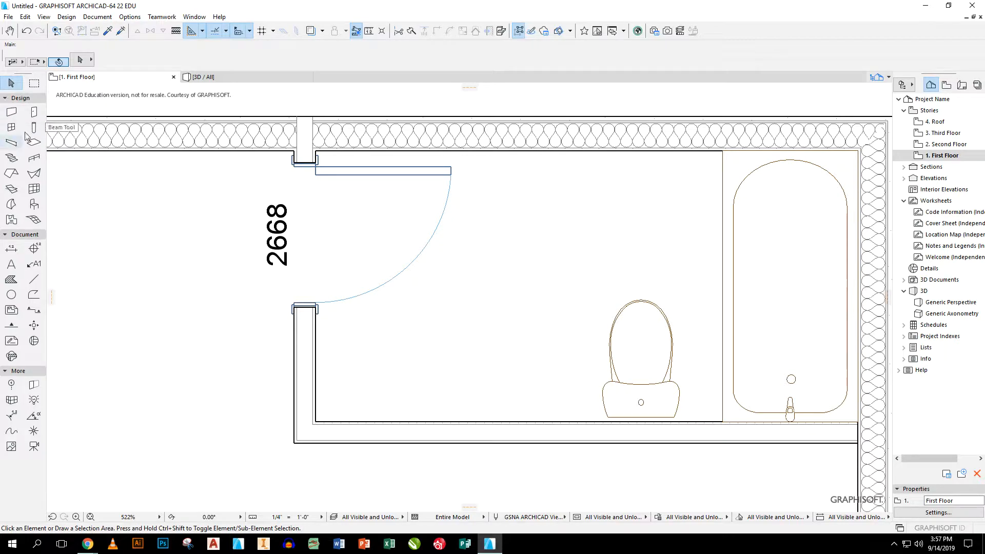
- Choose Basin Cabinet 22 from Sinks 22 with its default settings and place it in the bathroom, west of the toilet
left_click(34, 205)
left_click(78, 59)
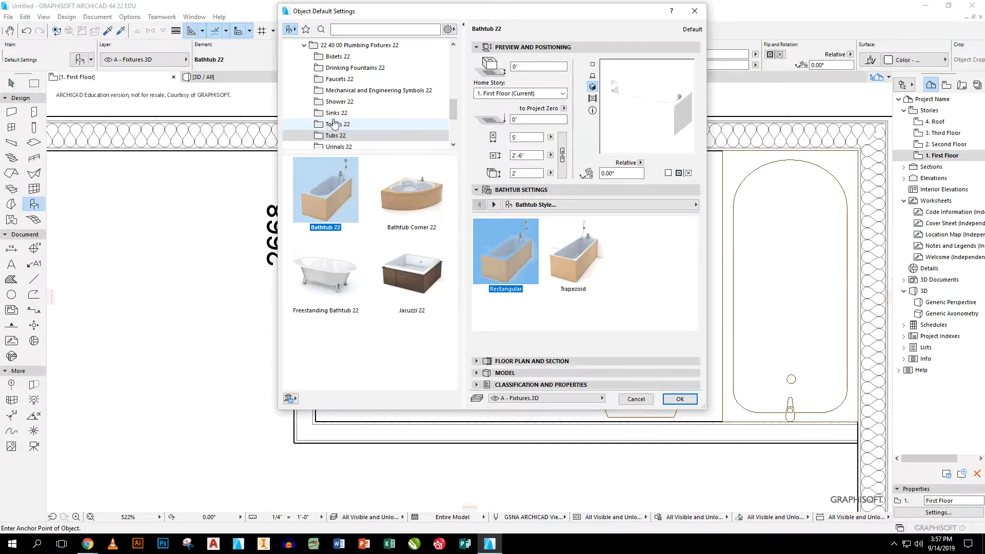
scroll(334, 120, "down", 3)
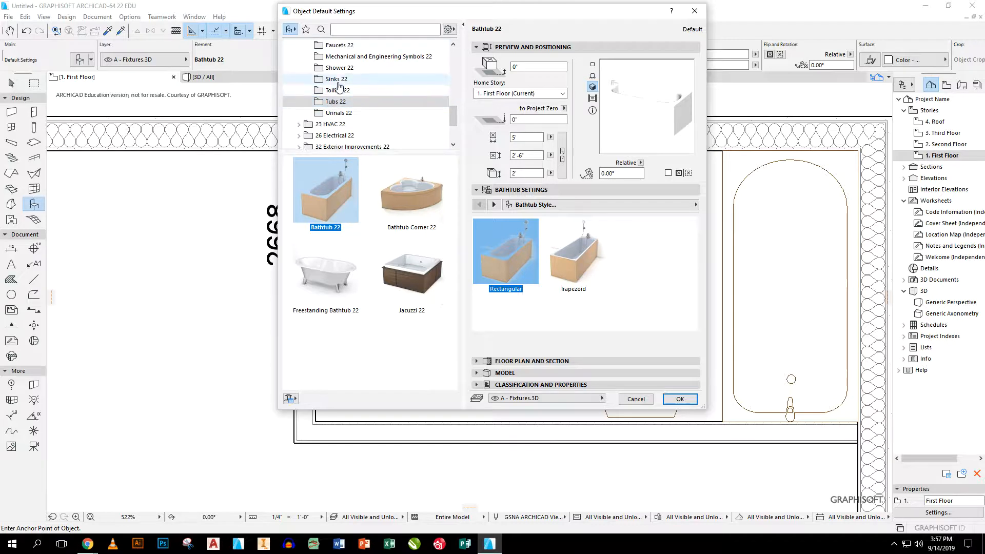
left_click(334, 79)
left_click(413, 193)
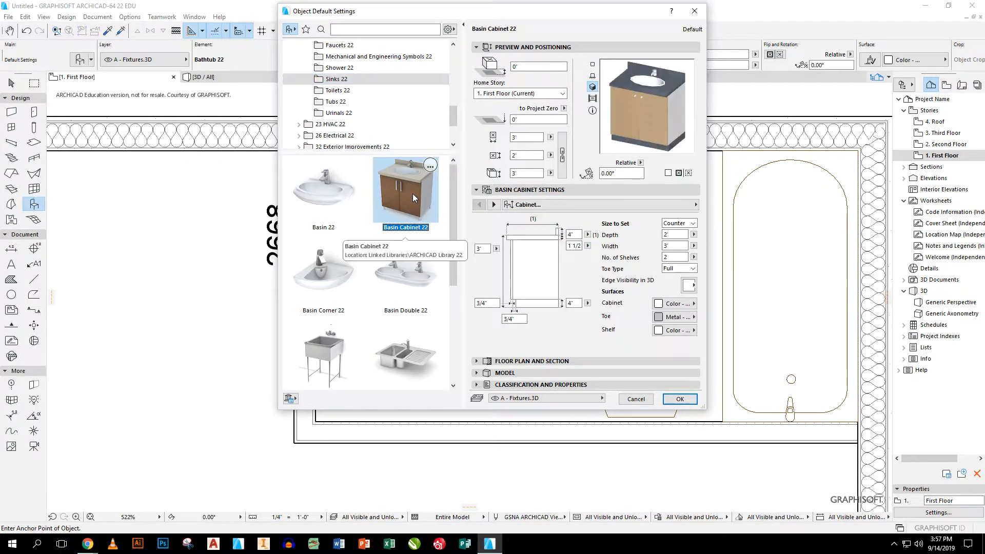
left_click(680, 399)
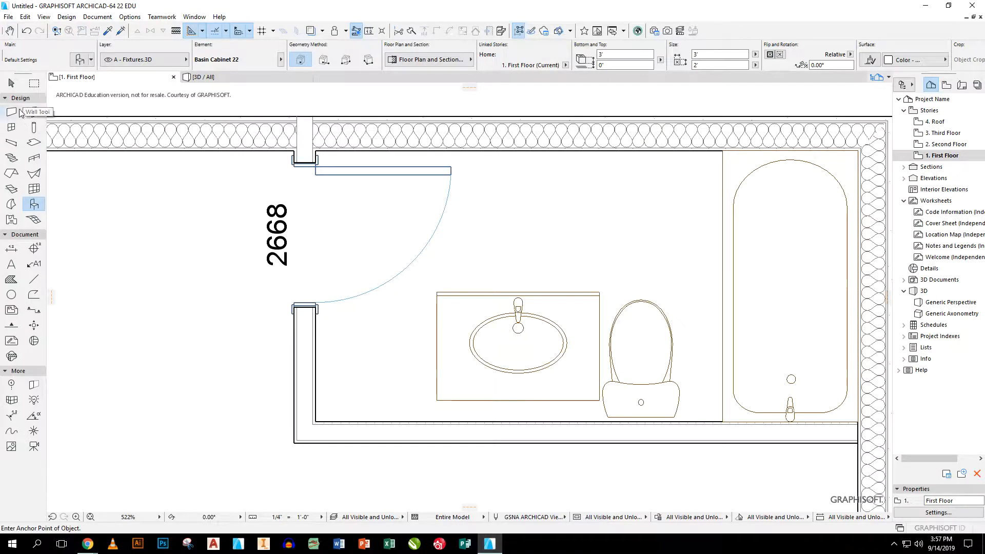
- Mirror the basin cabinet across a horizontal axis through its back edge so it faces north
left_click(11, 83)
left_click(517, 298)
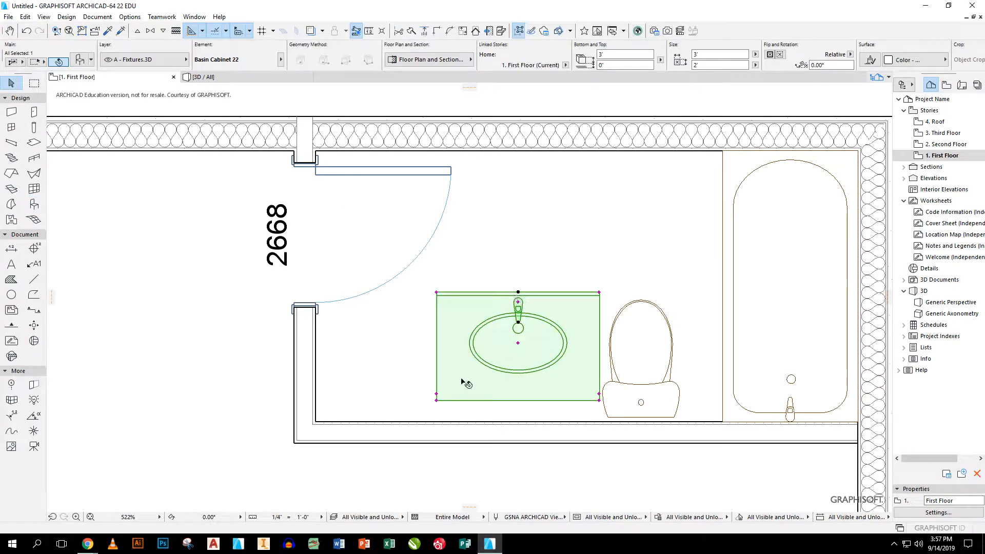
left_click(518, 293)
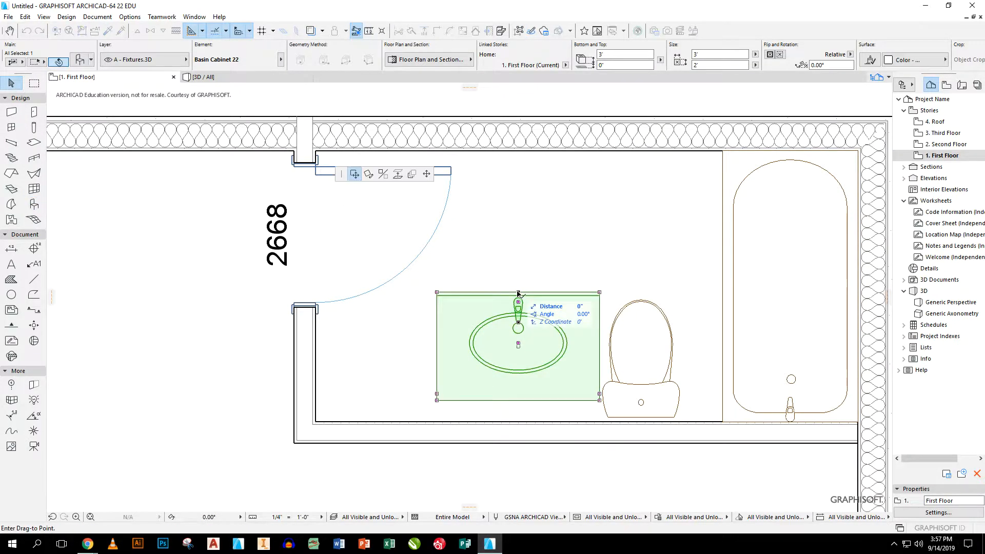
left_click(383, 174)
left_click(519, 292)
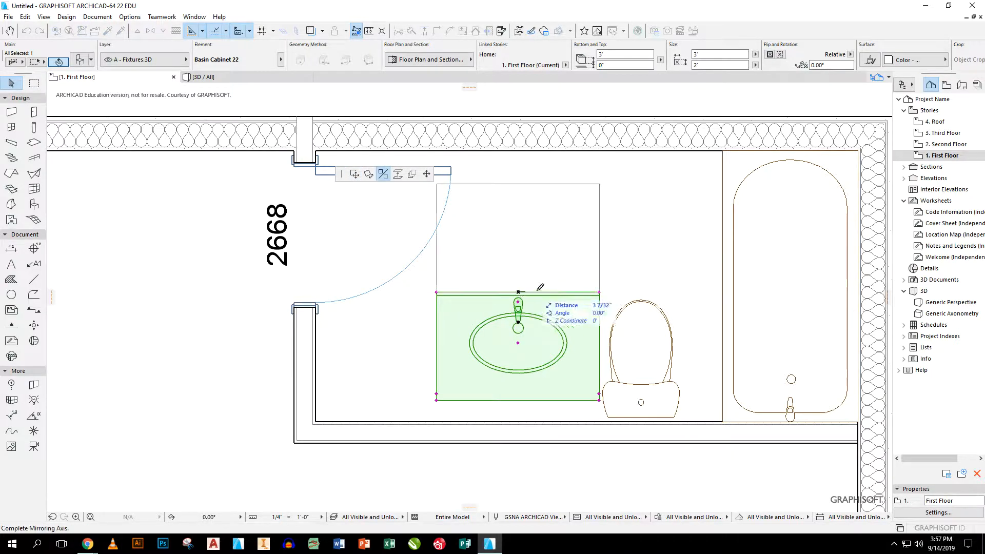
left_click(675, 293)
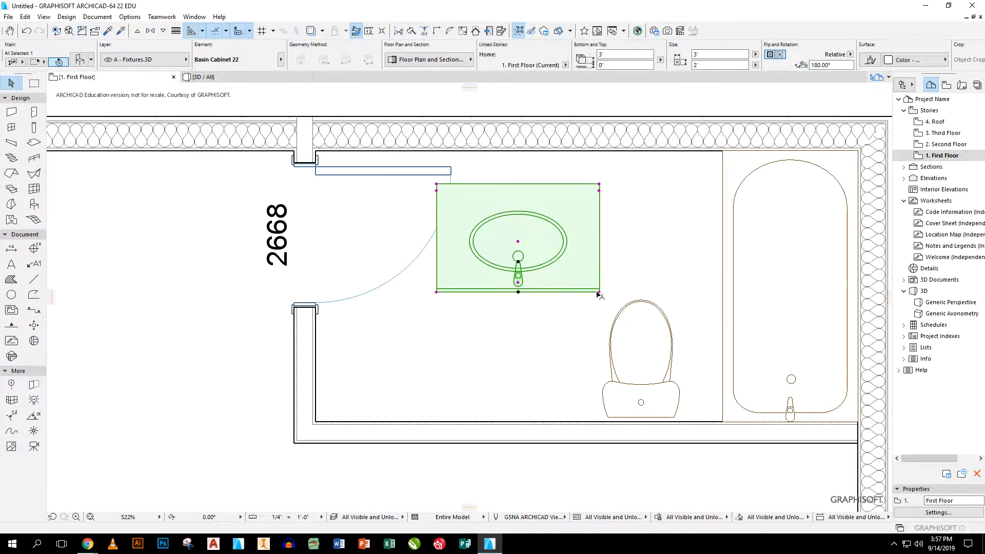
- Move the basin cabinet's southeast corner to the toilet's rear midpoint, then offset the cabinet west along the south partition
left_click(599, 293)
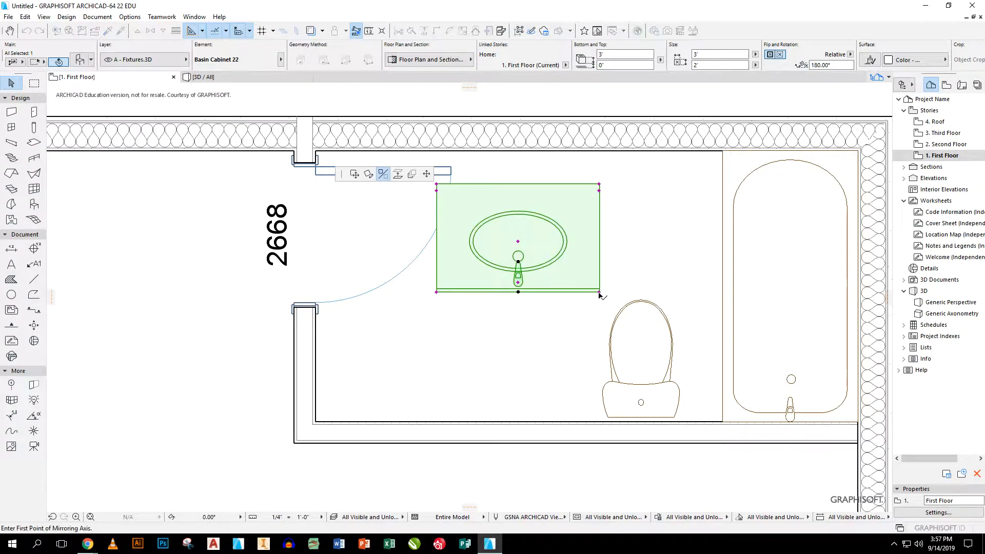
left_click(355, 175)
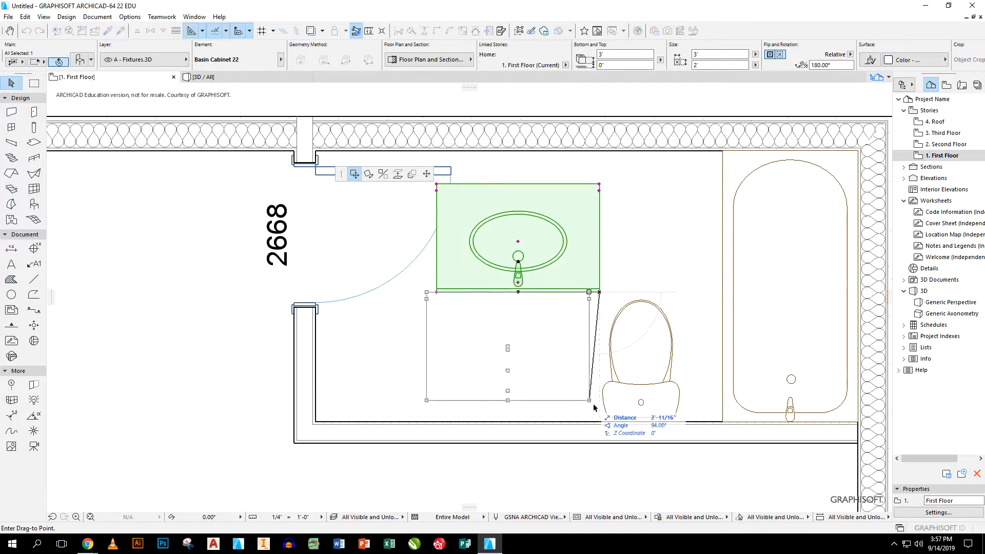
left_click(641, 422)
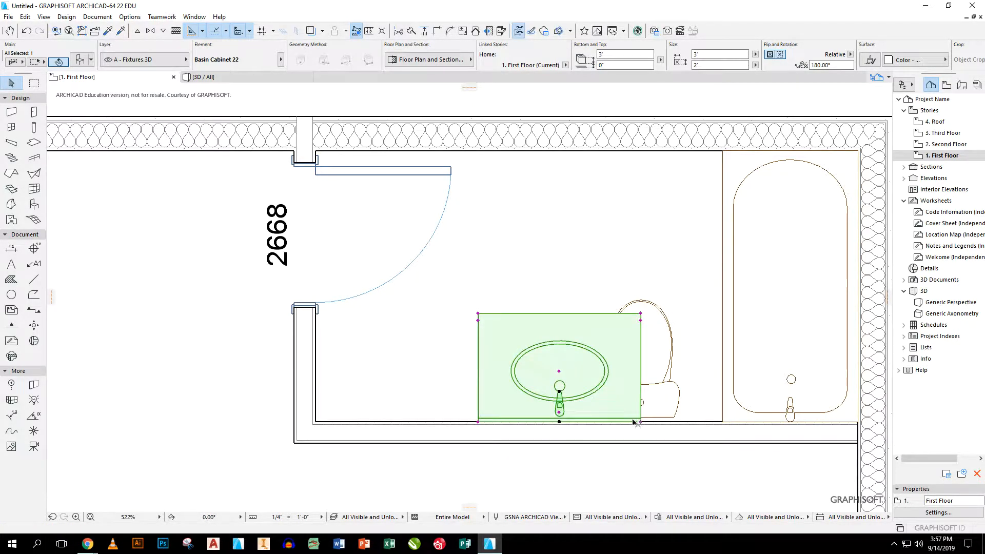
left_click(641, 422)
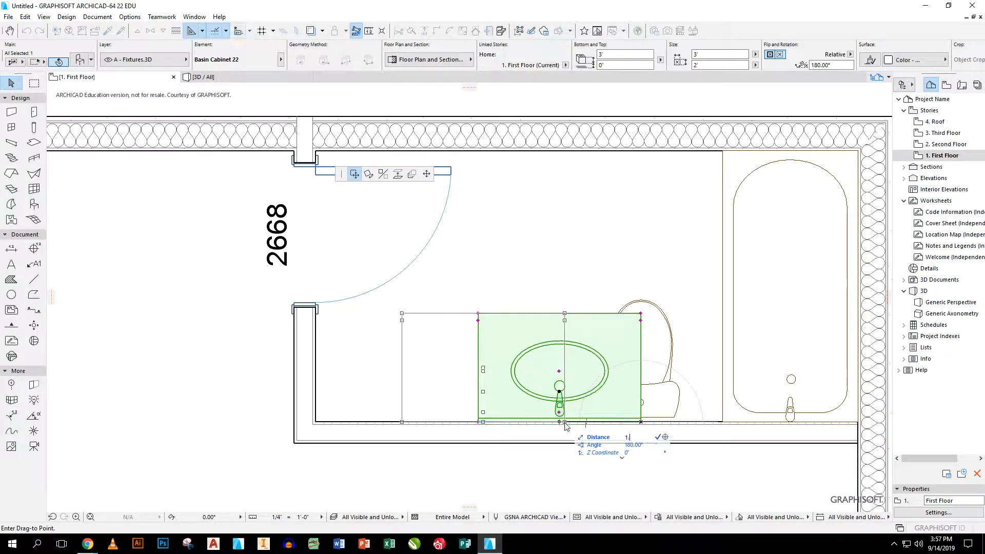
left_click(560, 422)
left_click(222, 375)
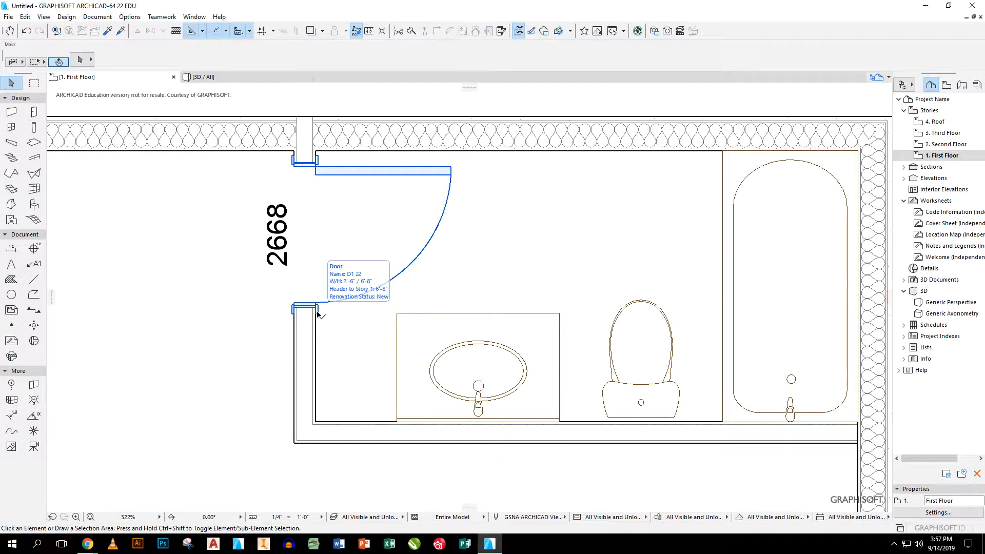
- Choose Cabinet Base MultiDrawer 22 from the 12 30 00 Casework 22 furnishings as the next object
left_click(33, 204)
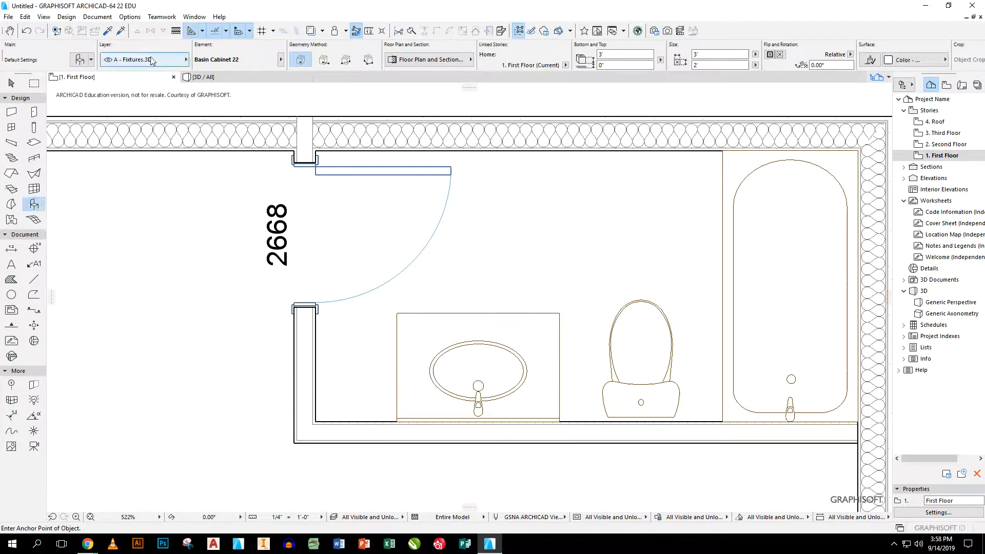
left_click(78, 60)
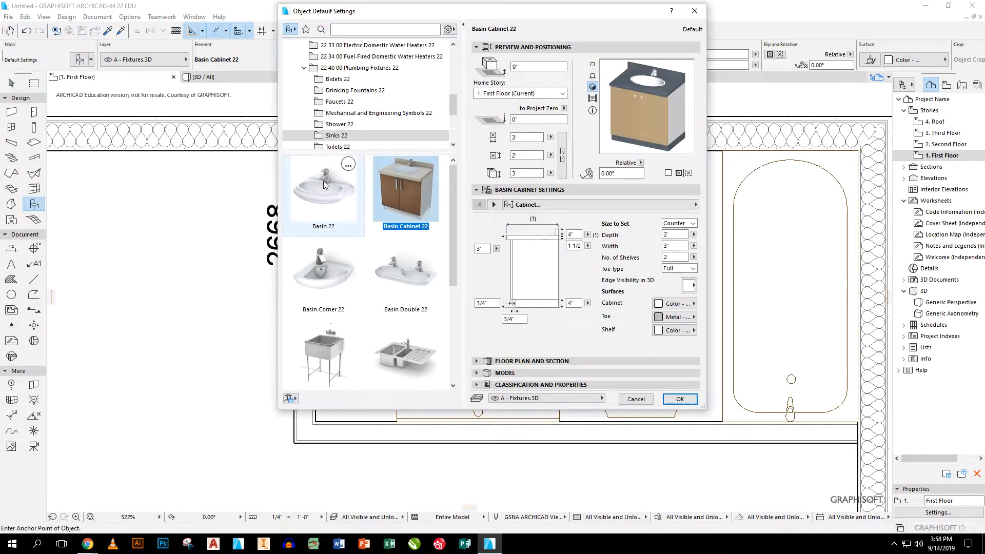
scroll(359, 126, "up", 1)
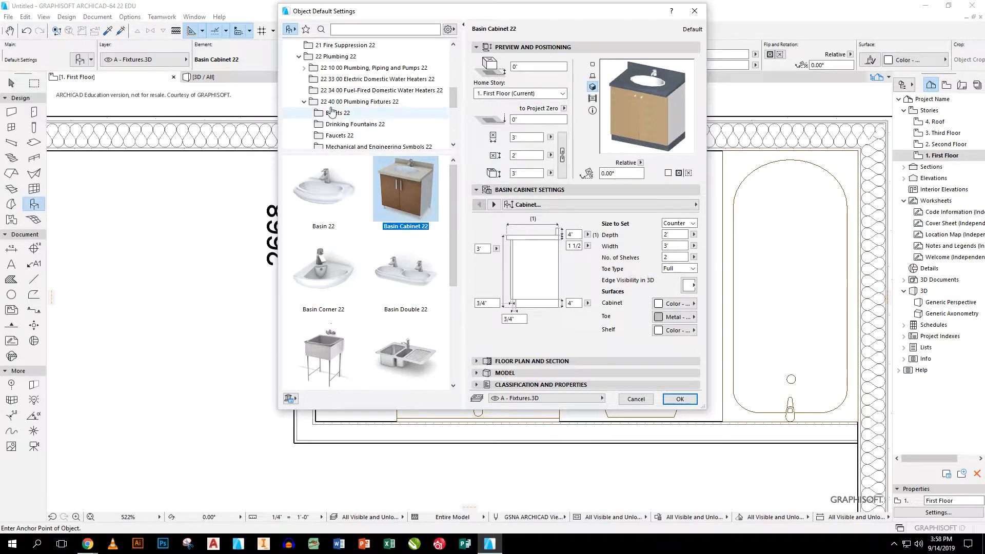
left_click(303, 101)
left_click(301, 58)
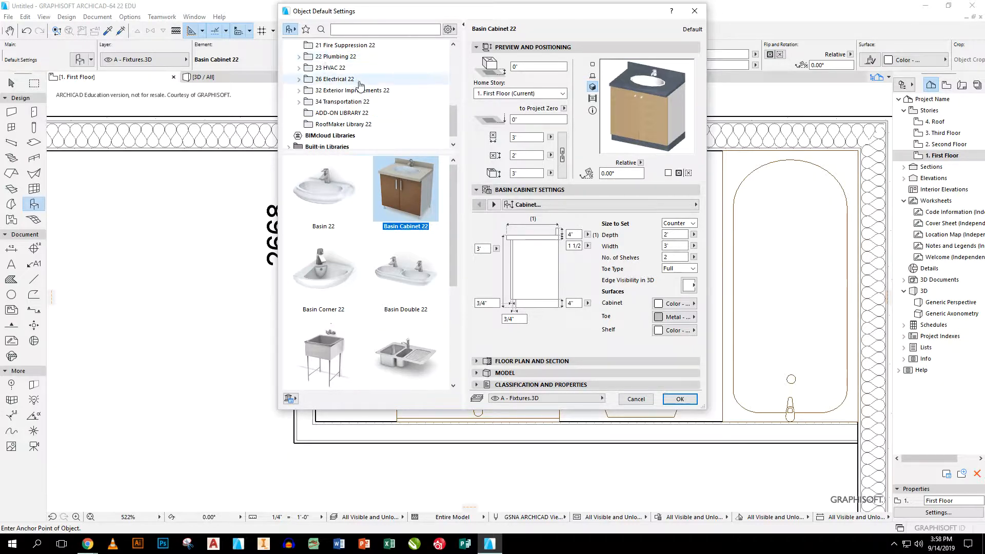
scroll(361, 88, "up", 4)
left_click(299, 91)
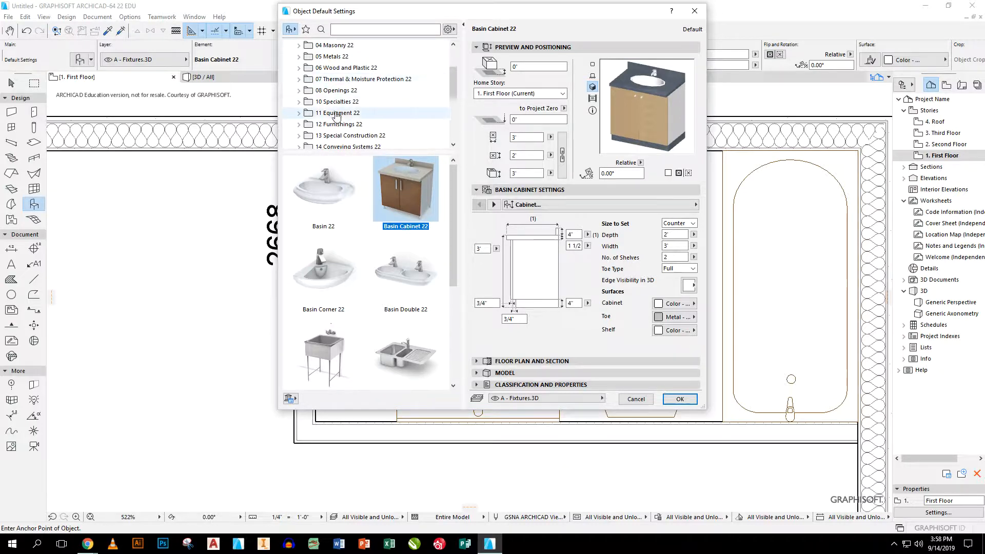
left_click(299, 124)
scroll(297, 129, "down", 2)
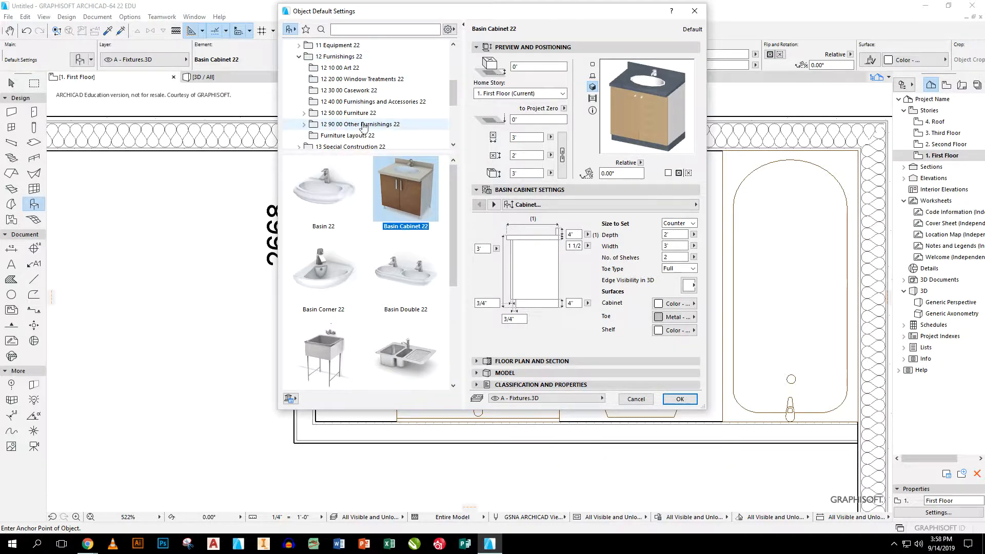
left_click(342, 91)
scroll(359, 267, "down", 3)
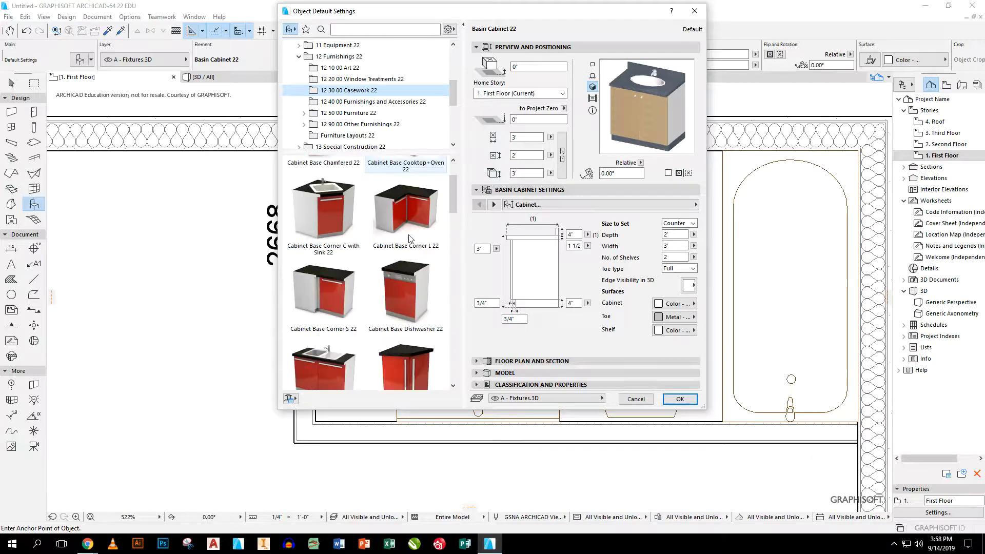
left_click(328, 280)
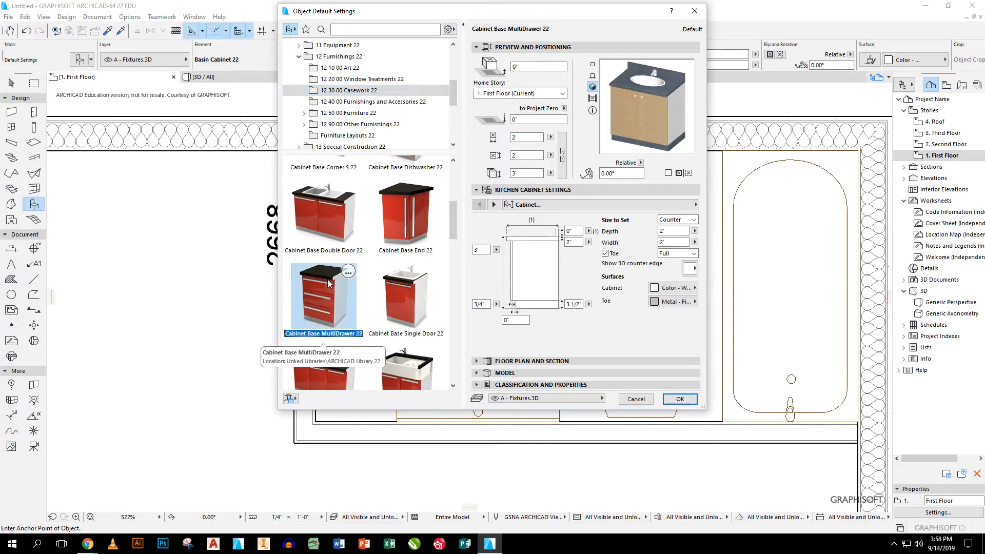
- Set the drawer cabinet's backsplash height to 0.25 feet and place it between the door and toilet, overlapping the basin cabinet
left_click(573, 231)
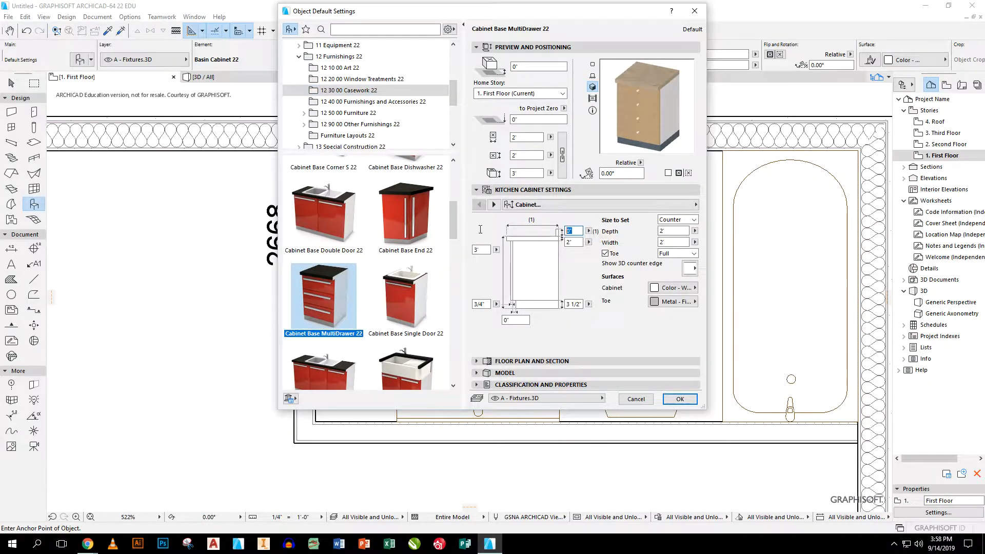
type(".25")
key("Return")
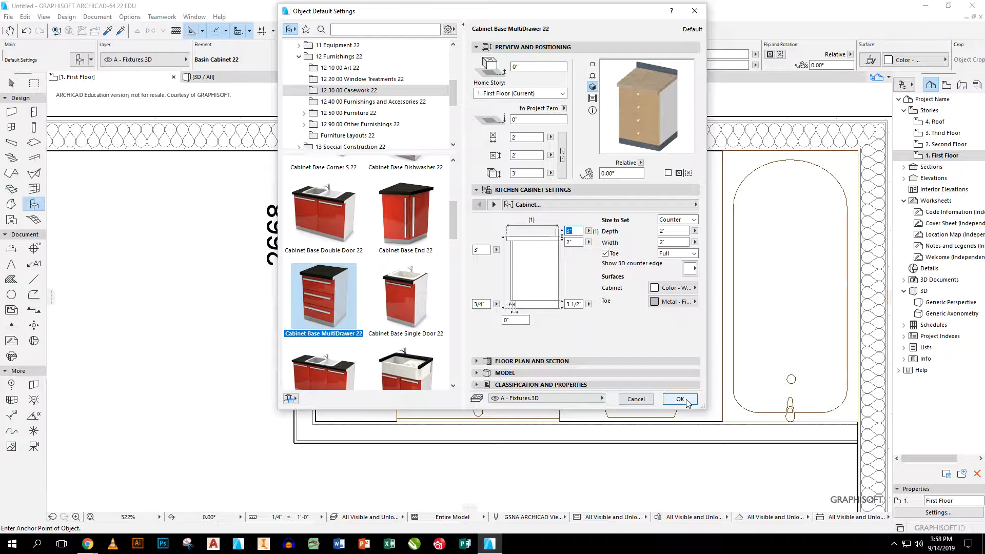
left_click(681, 399)
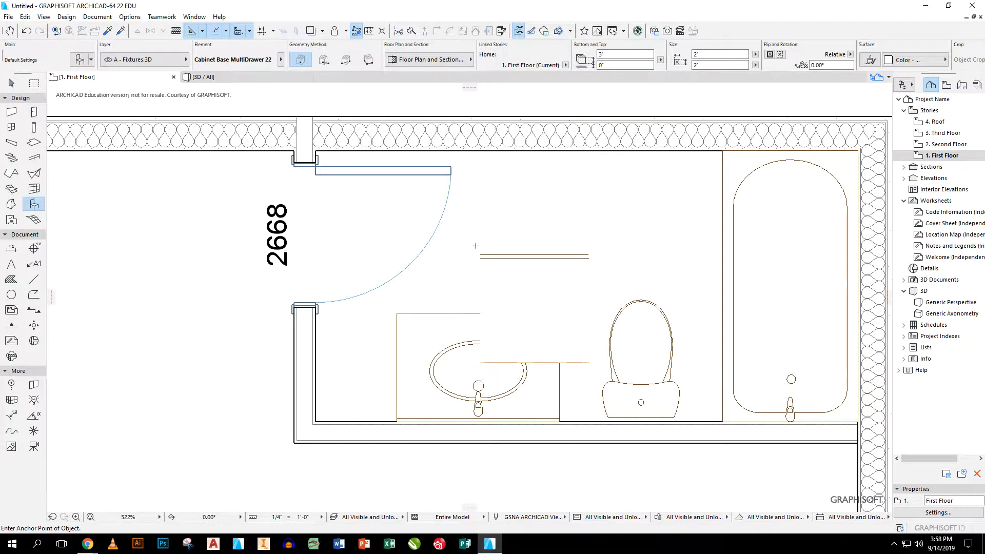
- Mirror the drawer cabinet across a horizontal axis through its back edge
left_click(11, 82)
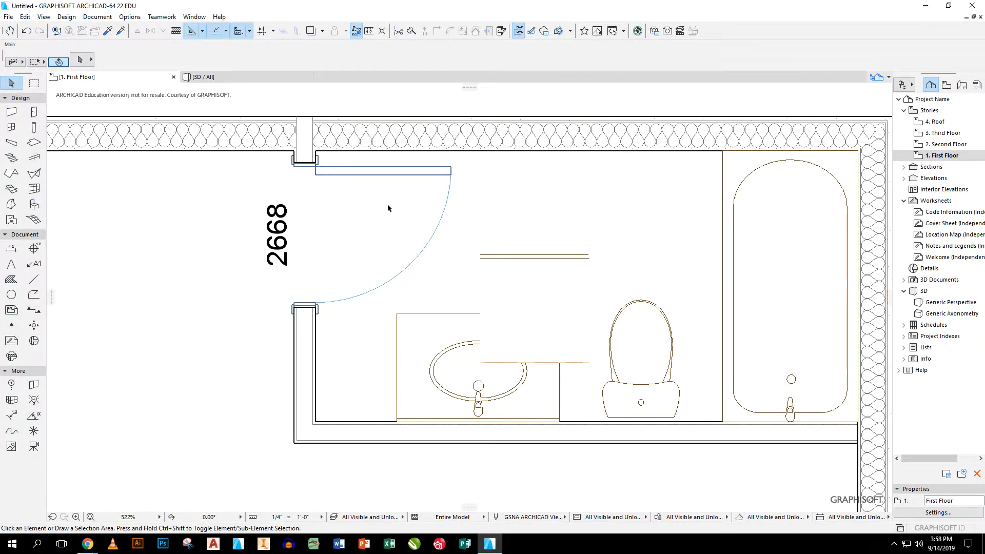
left_click(569, 257)
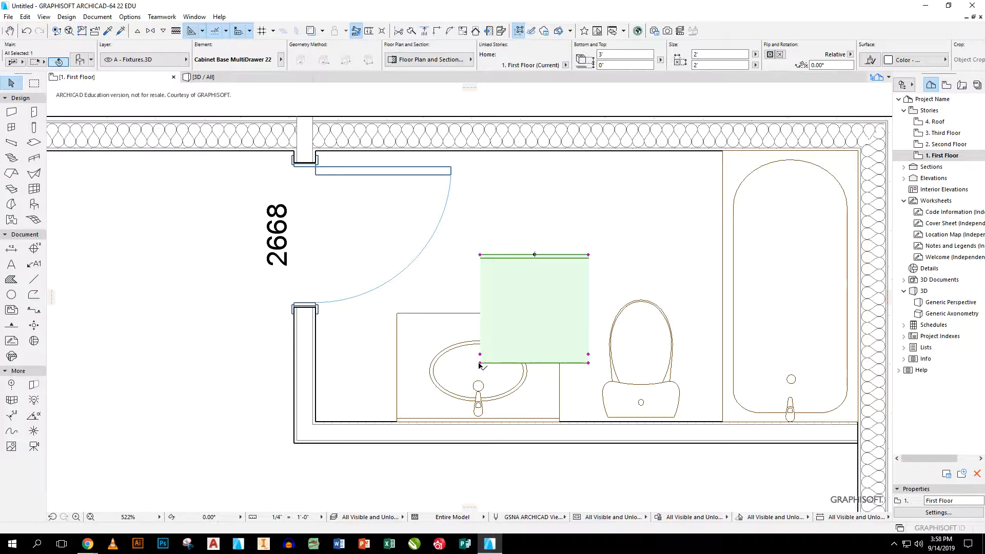
left_click(535, 255)
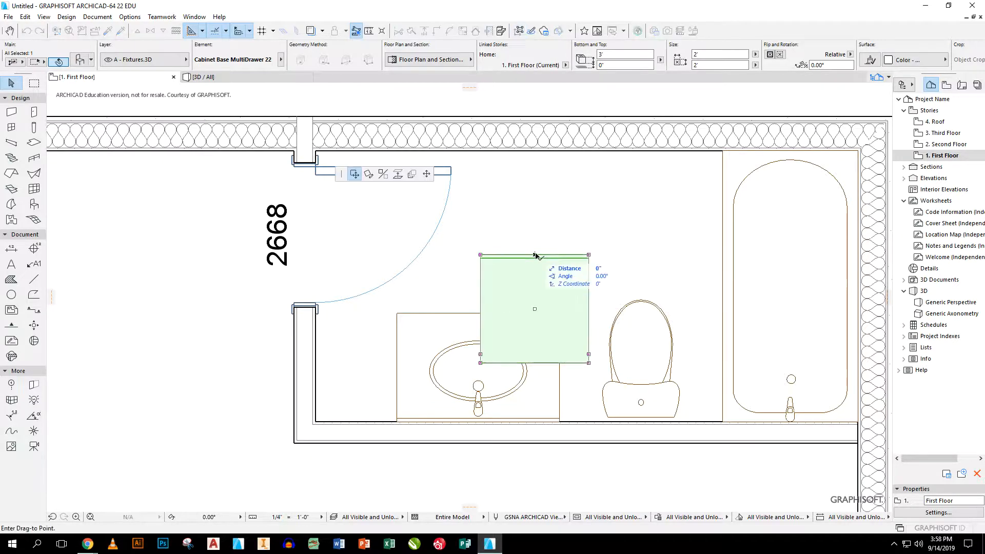
left_click(382, 174)
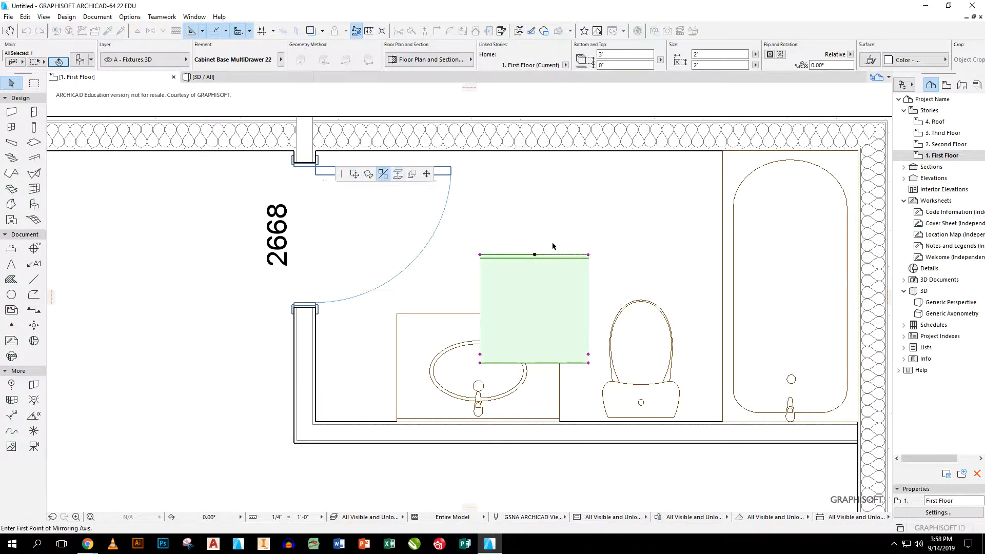
left_click(535, 255)
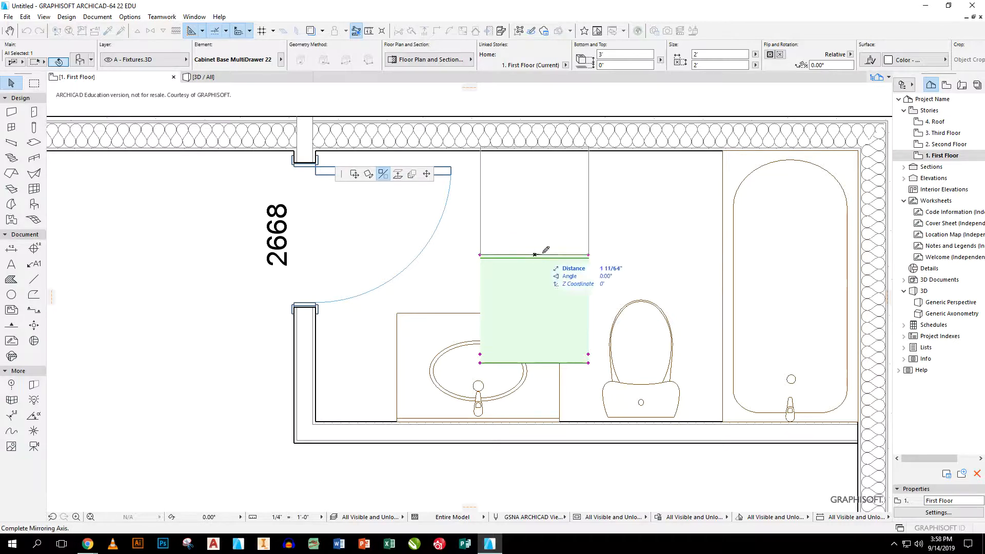
left_click(705, 255)
- Move the drawer cabinet by its southeast corner to the basin cabinet's southwest corner along the south partition
left_click(589, 255)
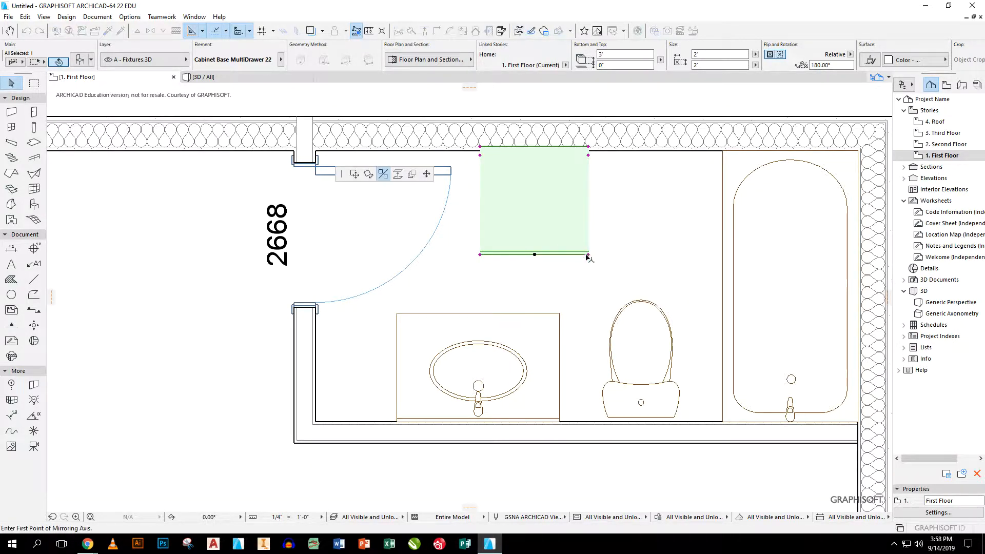
left_click(354, 174)
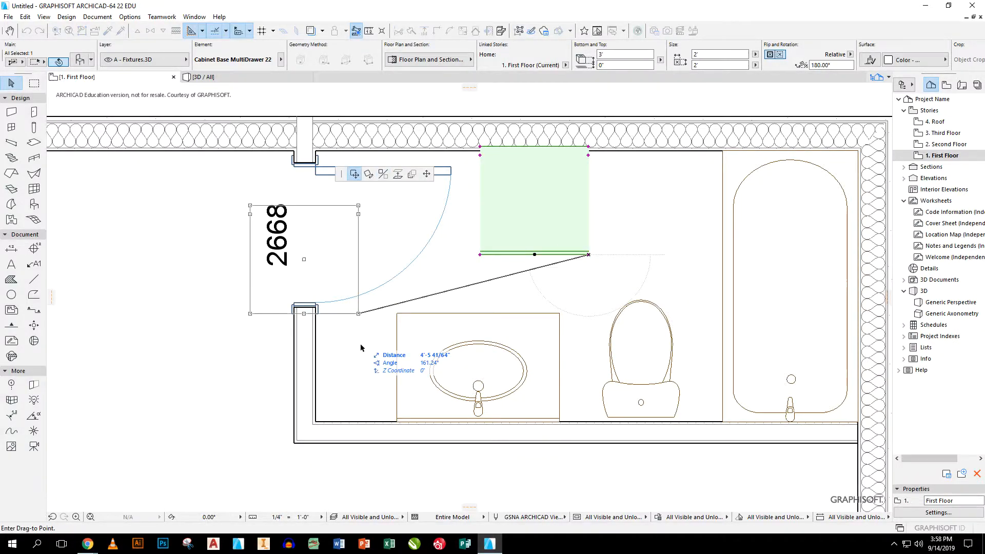
left_click(400, 422)
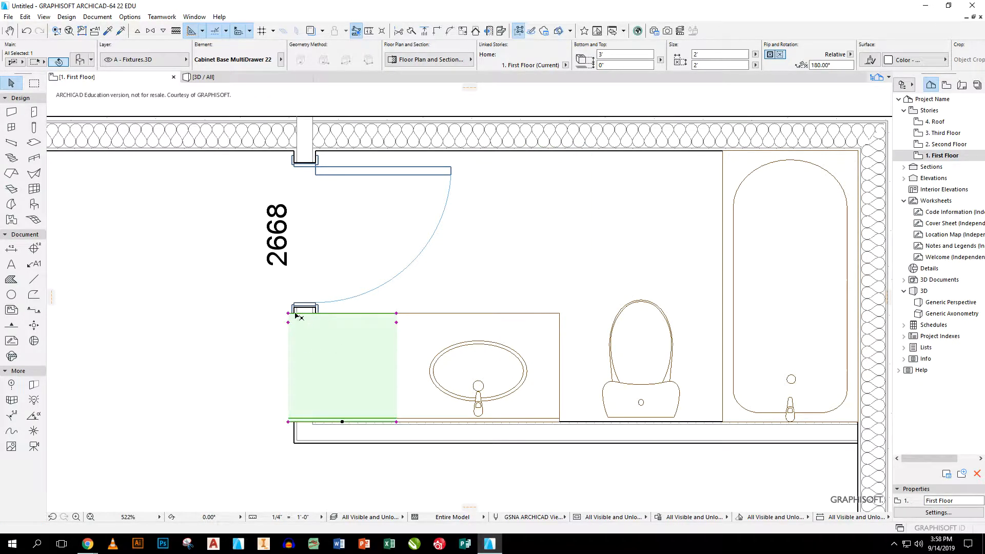
- Stretch the drawer cabinet's northwest corner east to the inner face of the bathroom's west partition, narrowing the cabinet, and deselect it
scroll(294, 317, "up", 1)
scroll(294, 316, "up", 2)
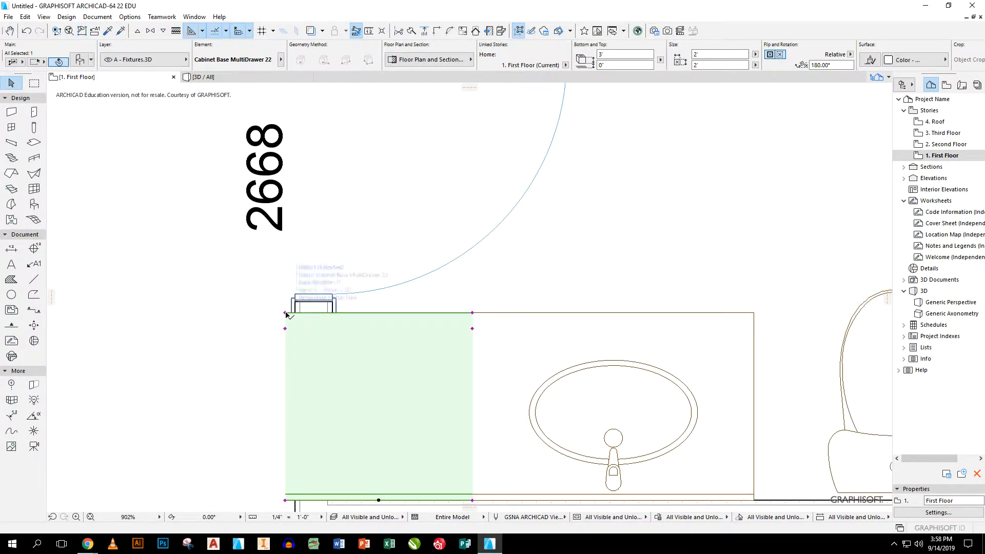
left_click(286, 313)
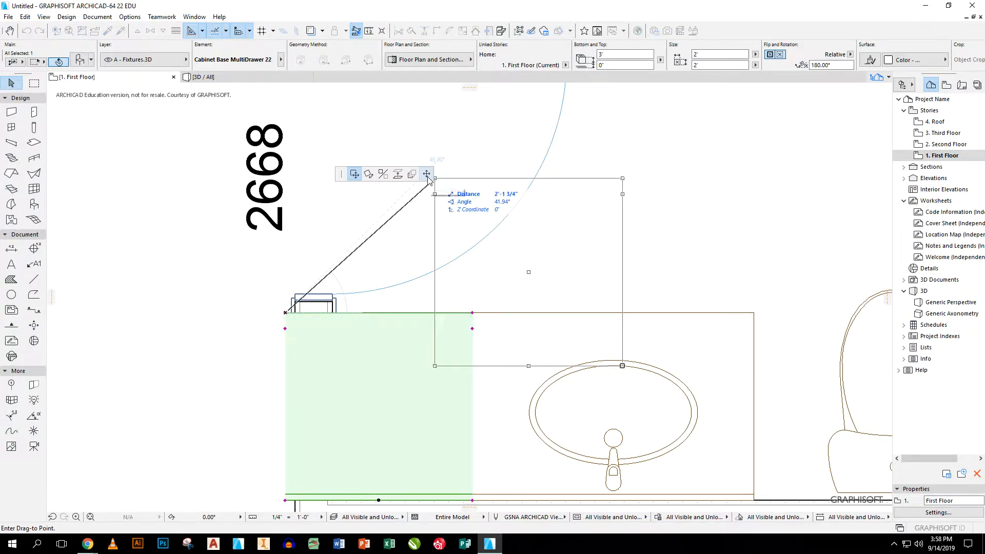
left_click(427, 174)
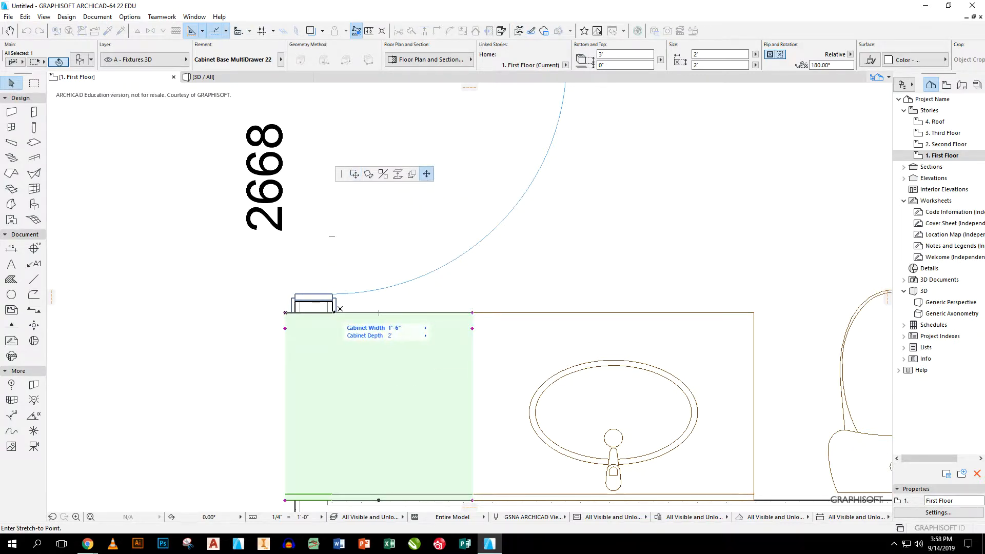
left_click(335, 311)
left_click(512, 283)
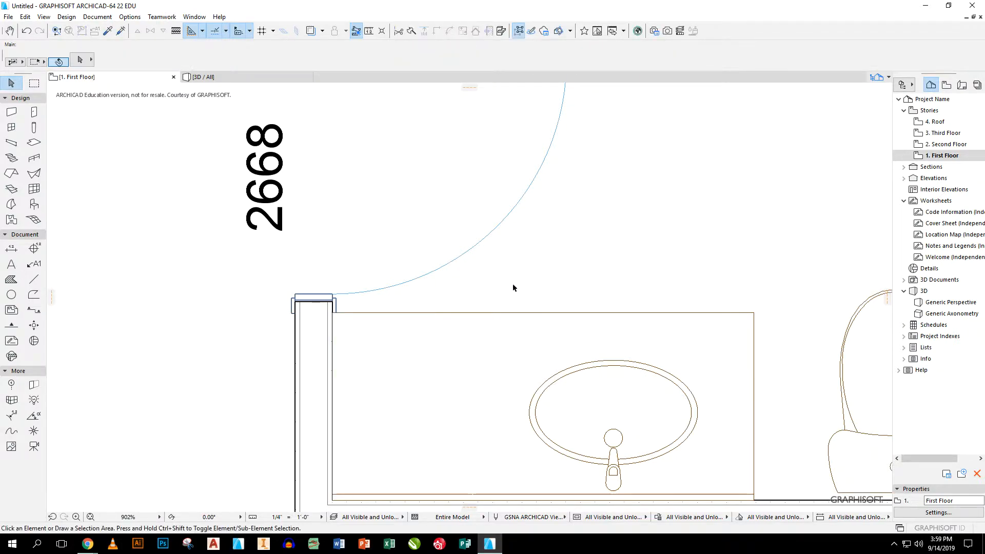
scroll(513, 285, "down", 5)
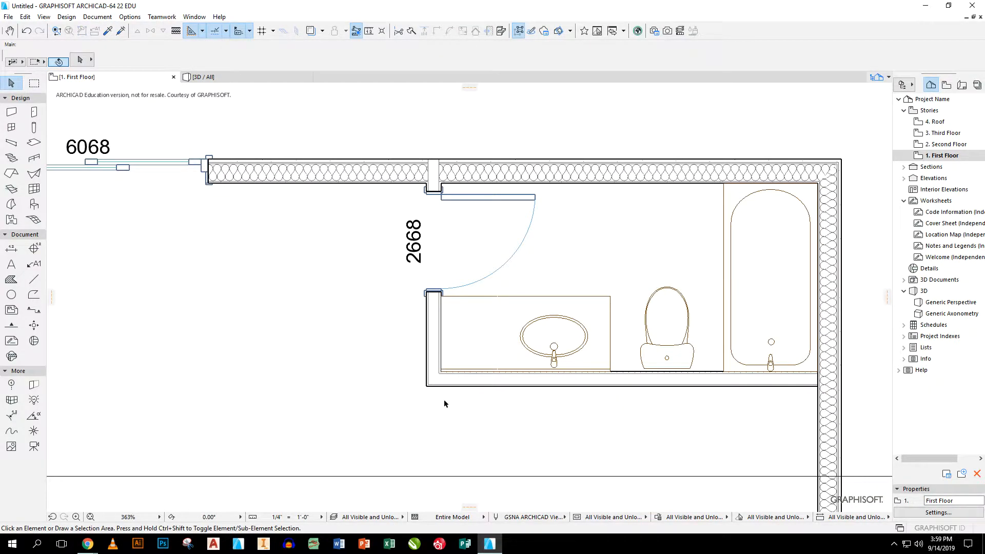
scroll(444, 404, "down", 1)
middle_click_drag(444, 404, 541, 176)
scroll(541, 185, "down", 1)
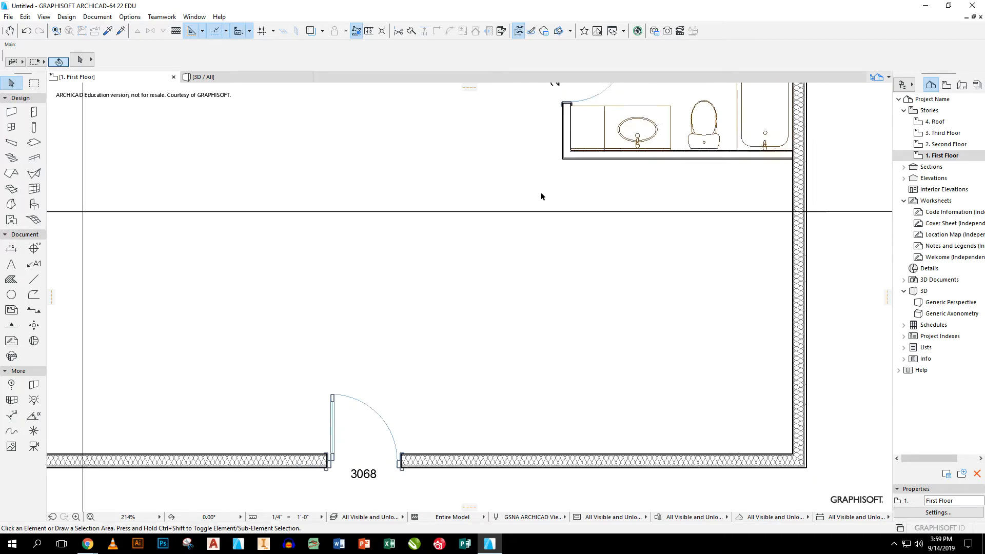
scroll(541, 197, "down", 3)
middle_click_drag(560, 246, 566, 265)
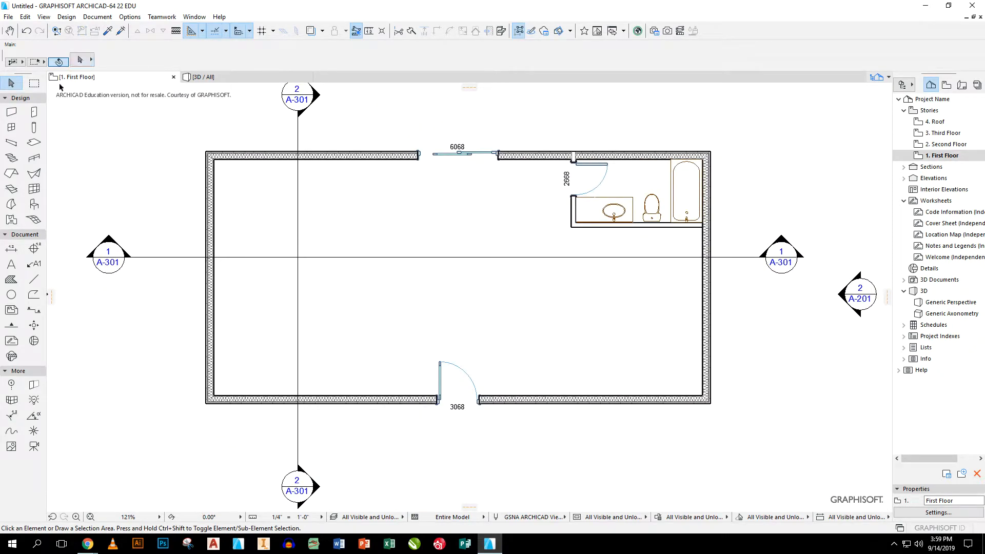
left_click(33, 204)
left_click(80, 60)
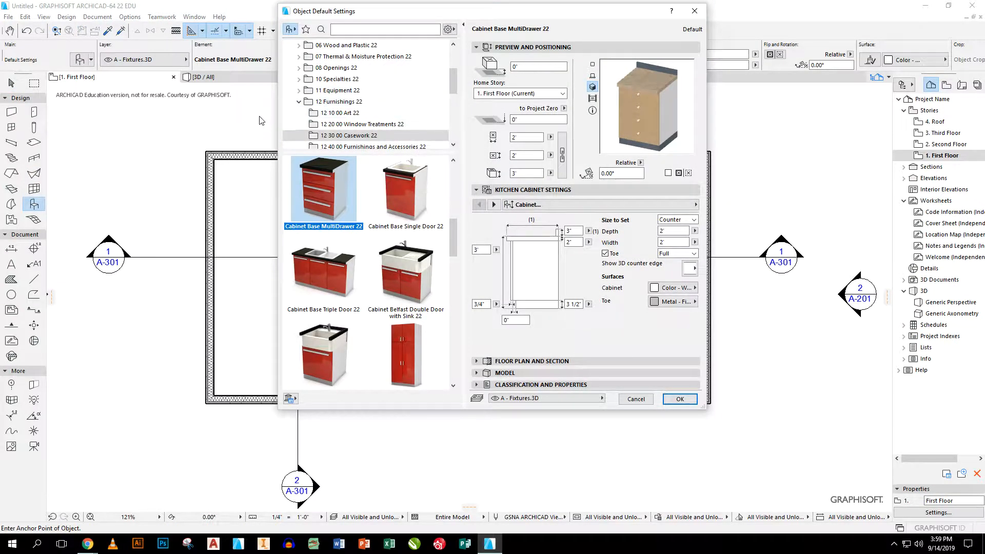
left_click(636, 400)
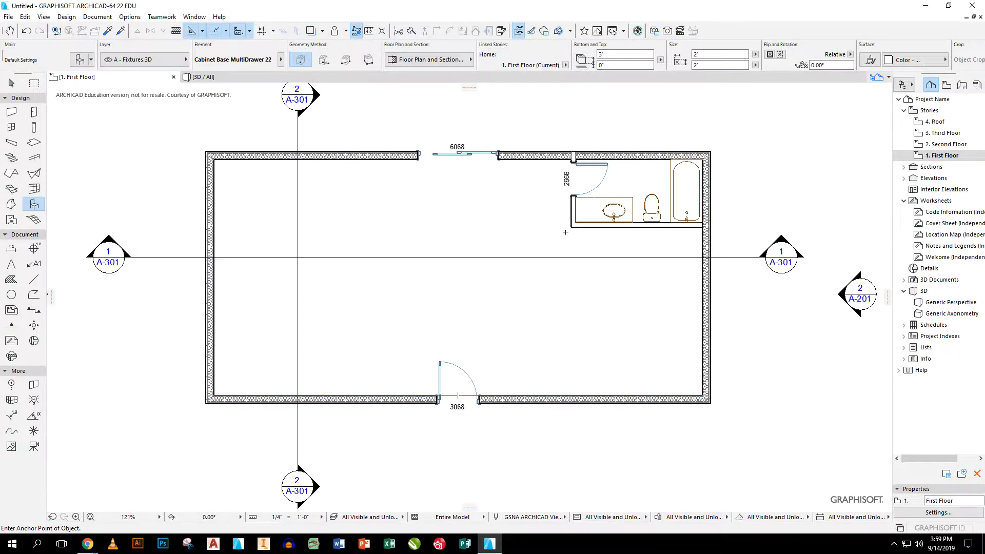
- Choose the W Double Hung MU 22 window from Single Double Hung Win 22 and place one near the south wall's west end
left_click(11, 127)
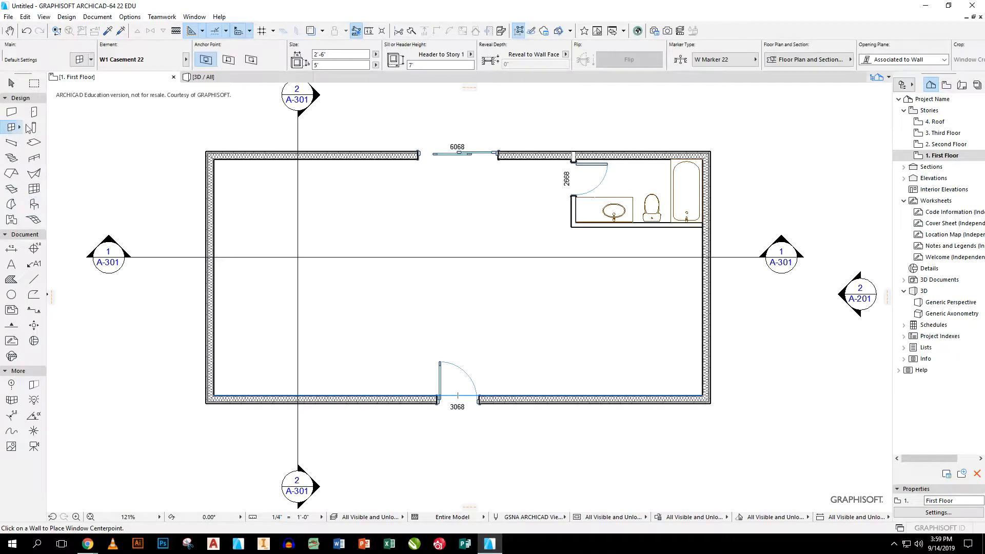
left_click(79, 60)
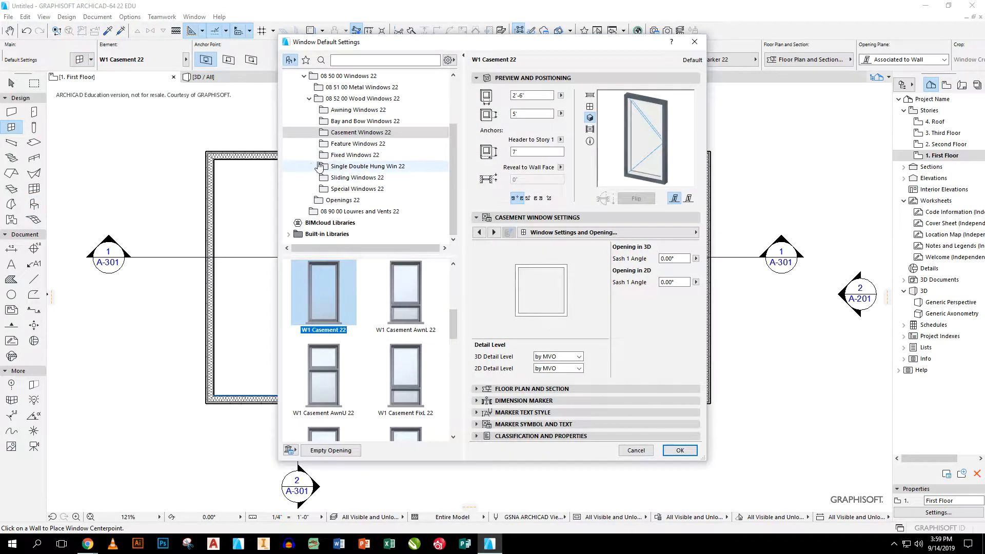
left_click(358, 133)
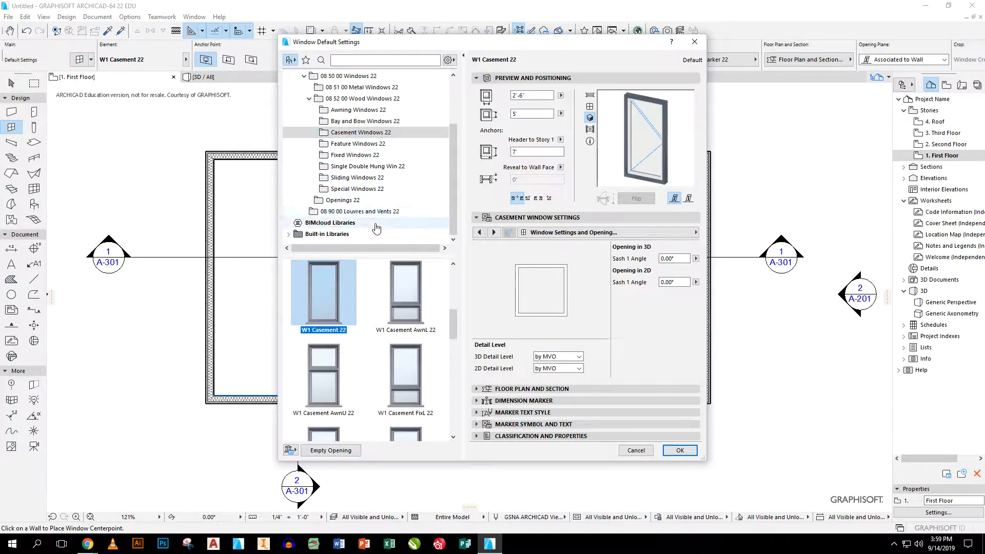
scroll(323, 292, "down", 3)
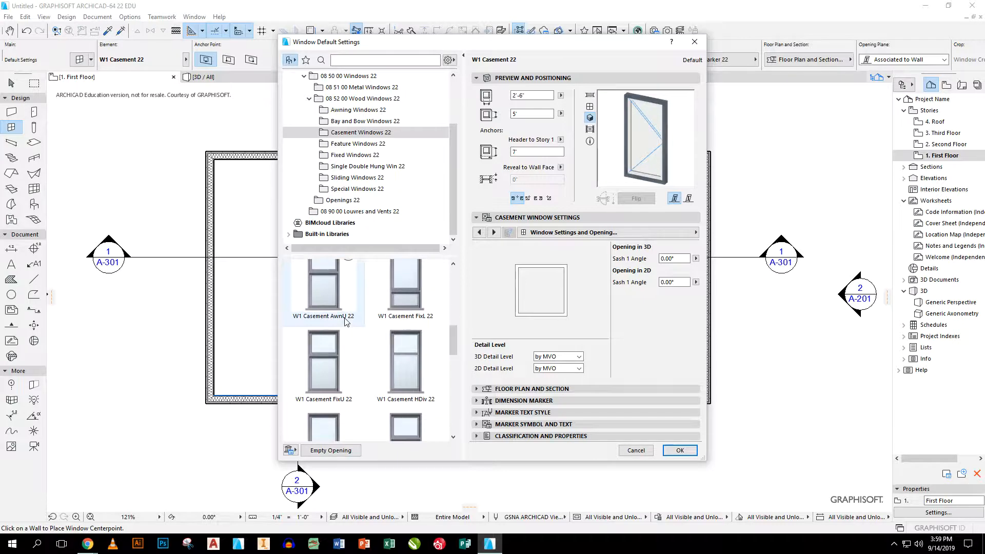
scroll(354, 252, "up", 1)
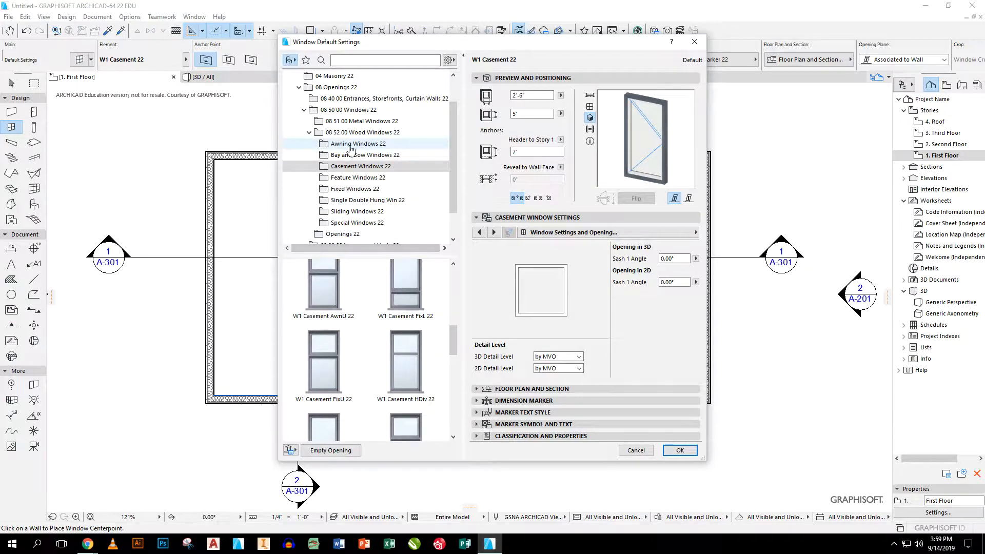
left_click(367, 200)
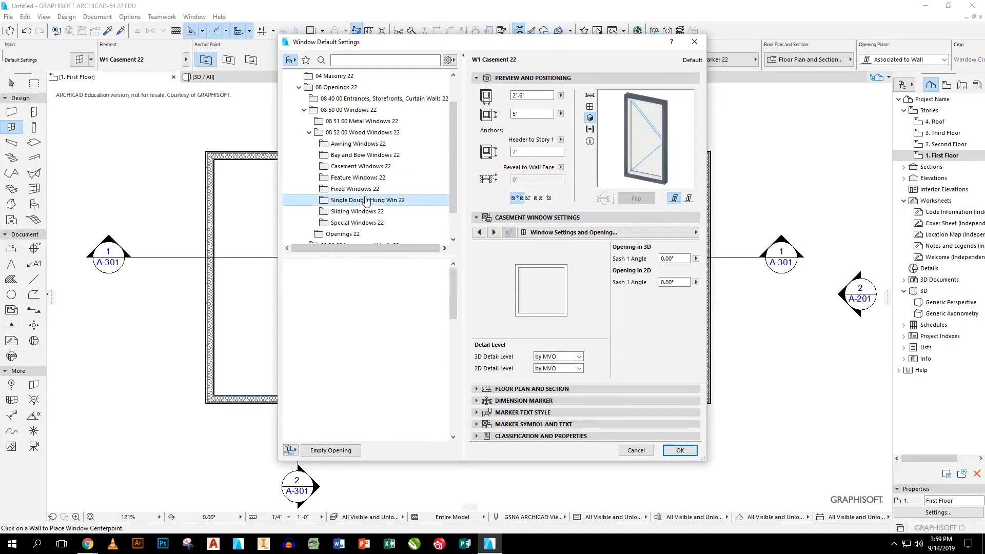
left_click(399, 377)
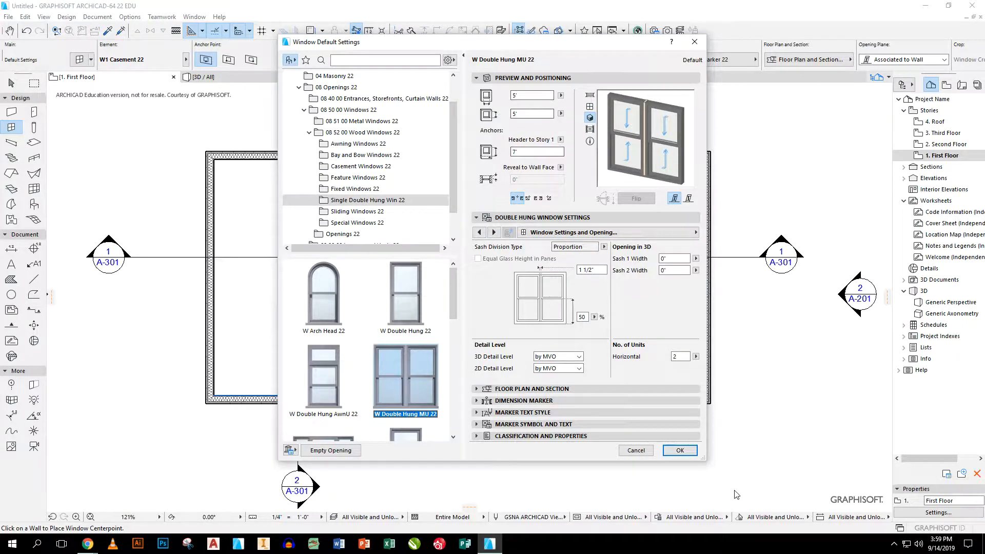
left_click(679, 451)
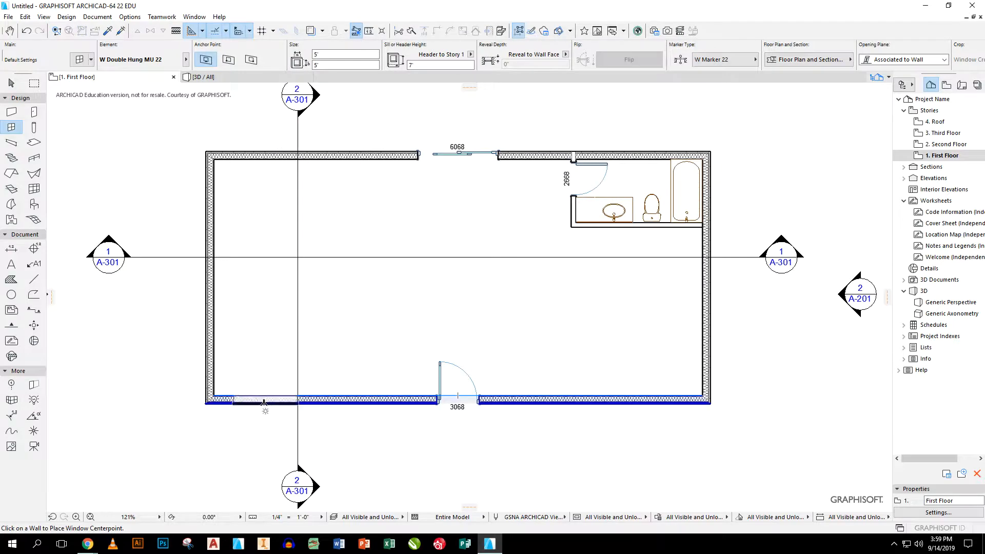
left_click(254, 403)
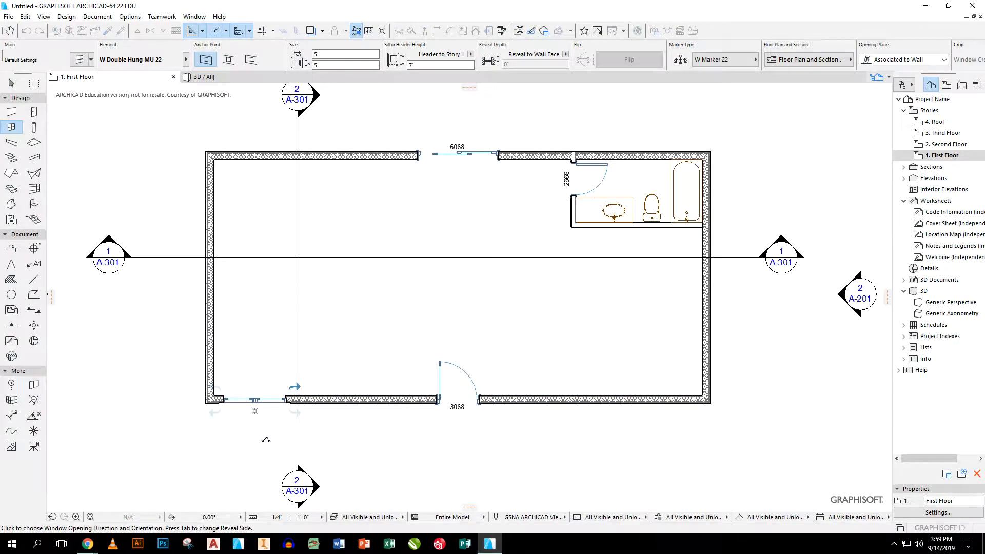
left_click(266, 439)
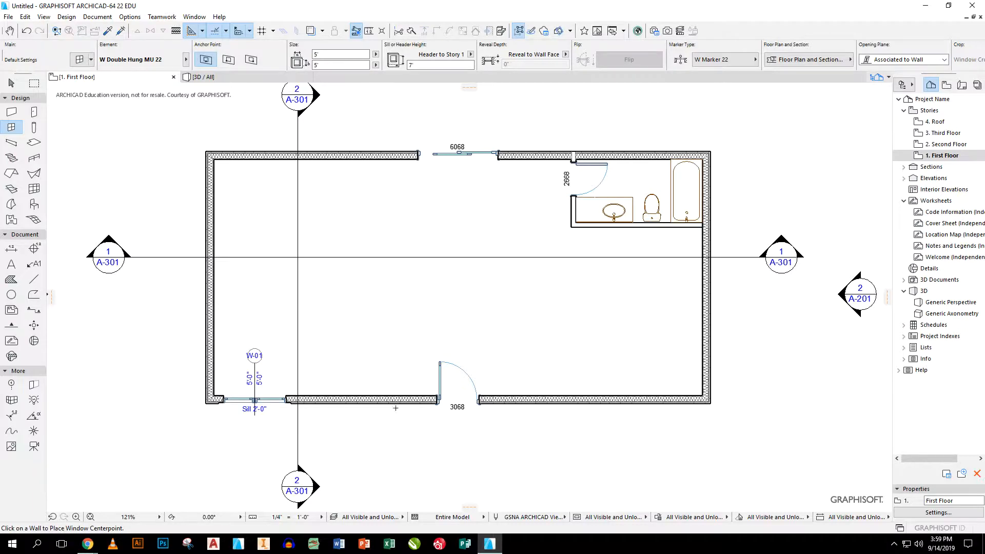
- Switch the window marker type to Builder Dimension 22 and place a double-hung window in the south wall just west of the entry door
left_click(739, 60)
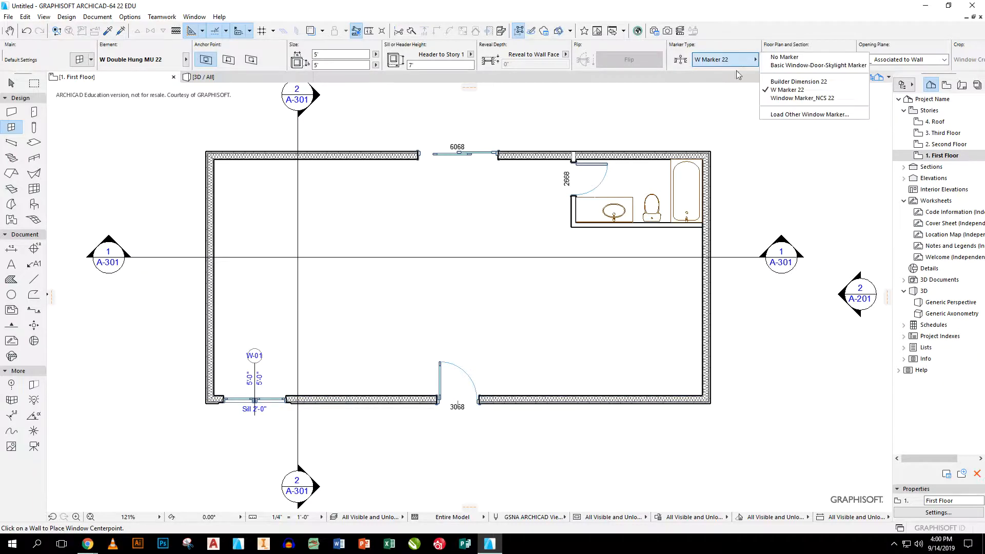
left_click(790, 82)
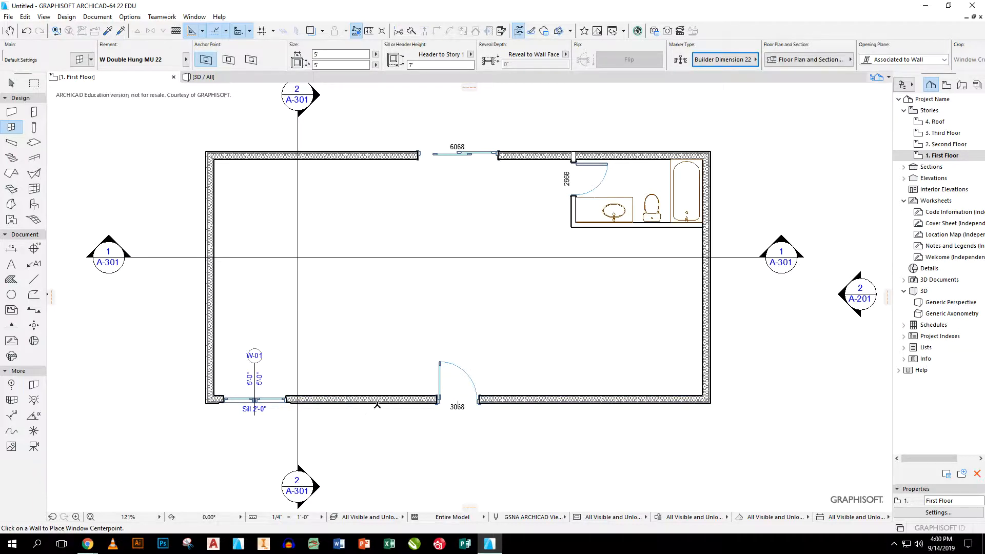
left_click(387, 401)
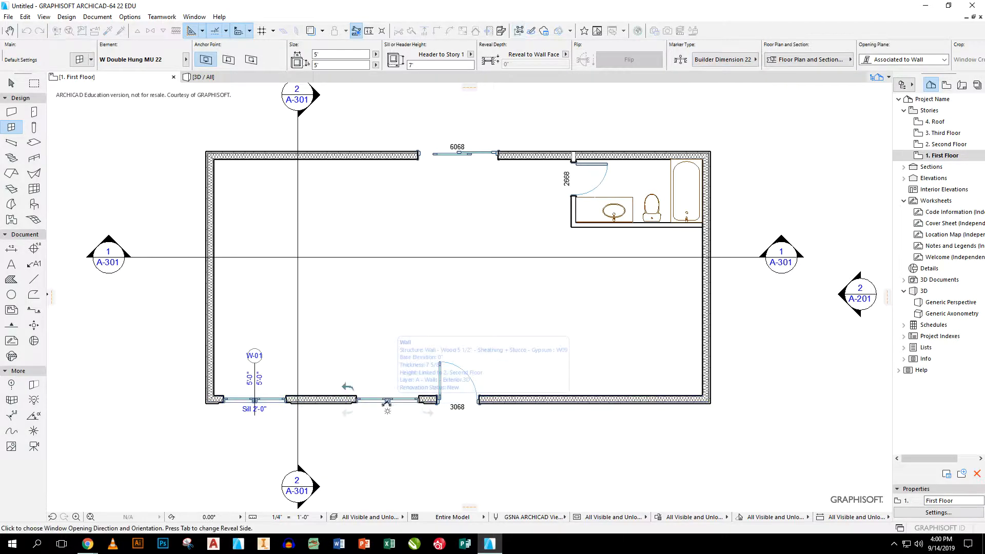
left_click(387, 406)
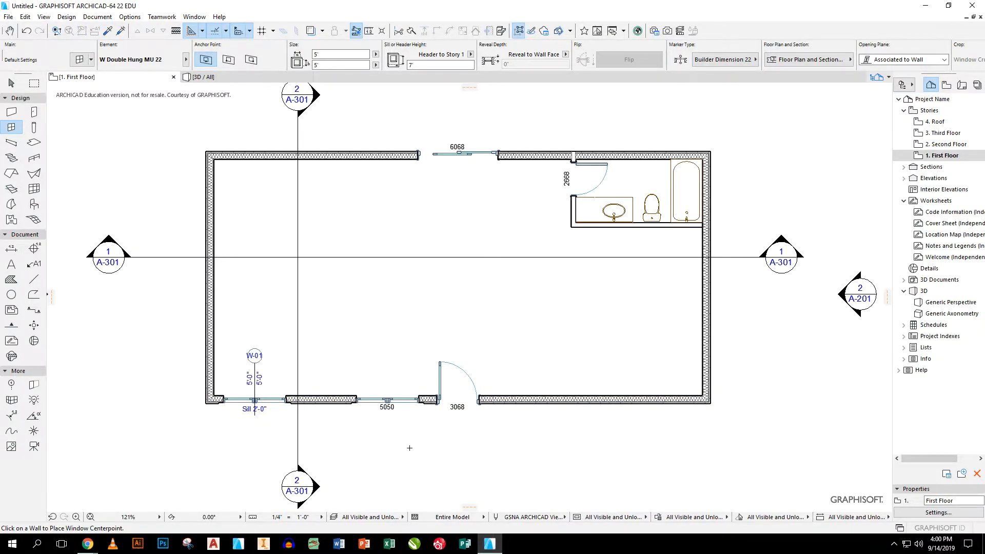
- Place two double-hung windows in the north wall west of the sliding door and one near the south wall's east end
left_click(257, 150)
left_click(257, 158)
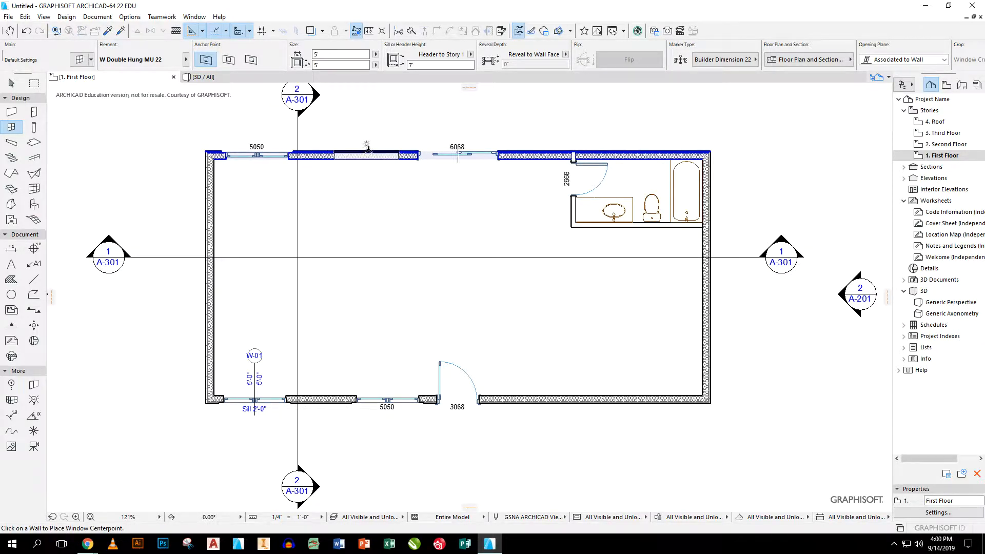
left_click(376, 147)
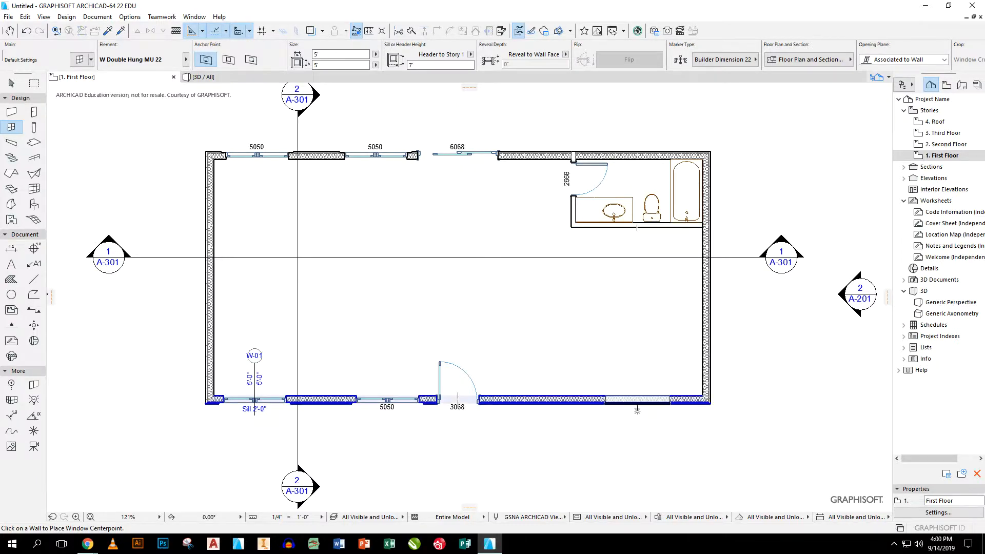
left_click(637, 401)
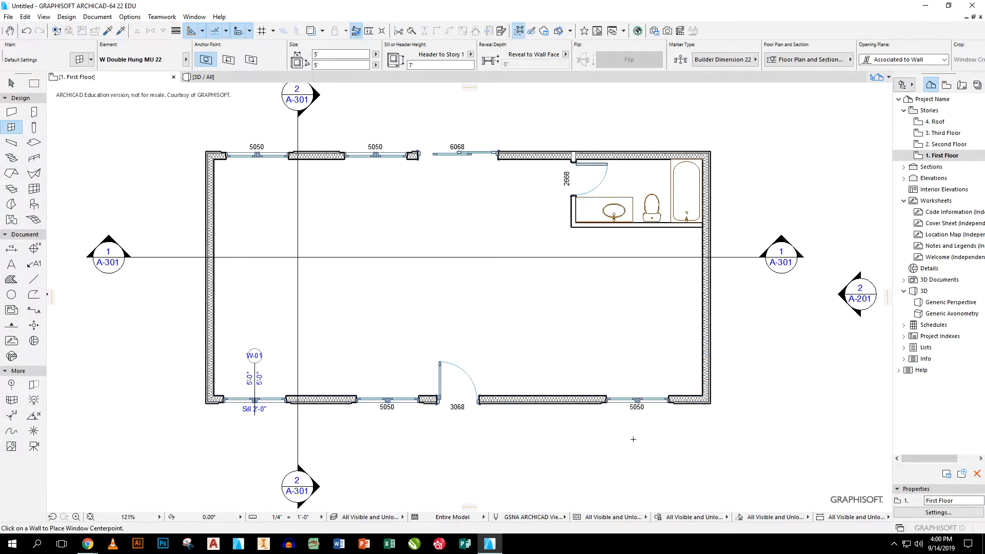
left_click(11, 83)
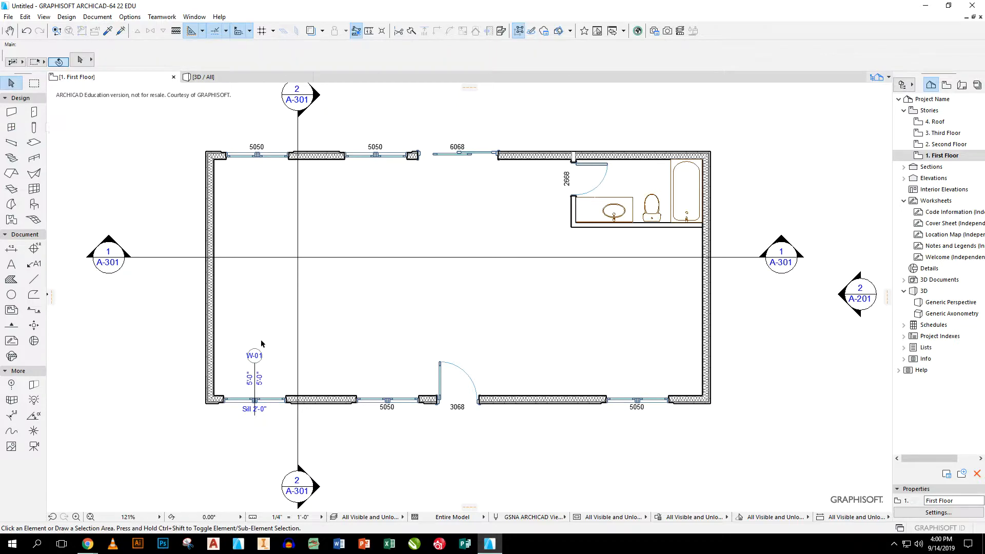
- Change the marker type of the window at the south wall's west end to Builder Dimension 22 and deselect it
left_click(255, 359)
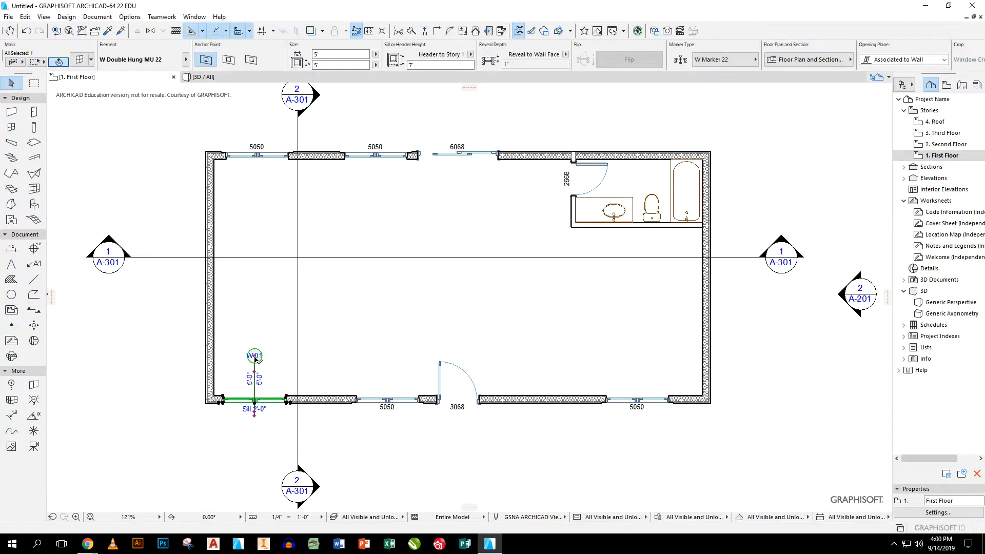
left_click(728, 60)
left_click(783, 83)
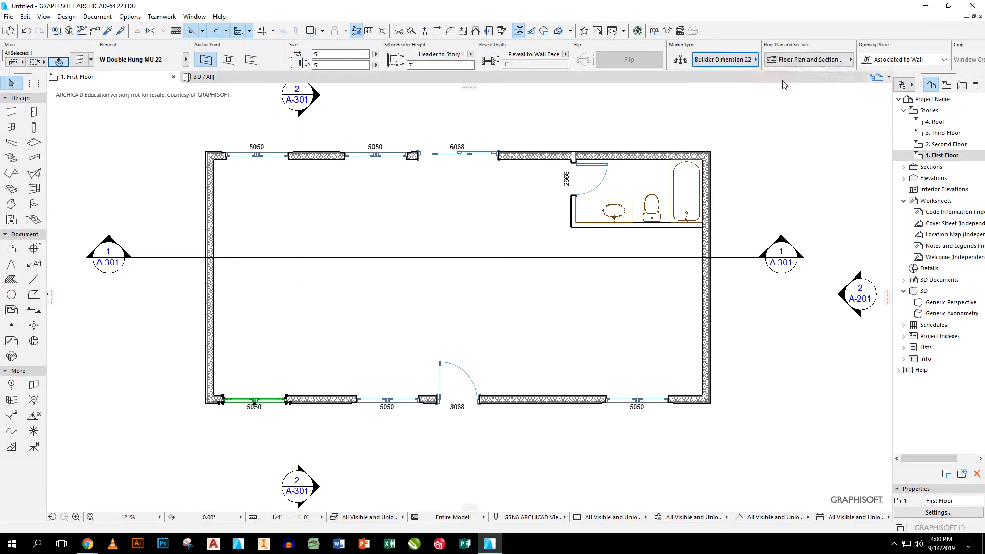
left_click(411, 321)
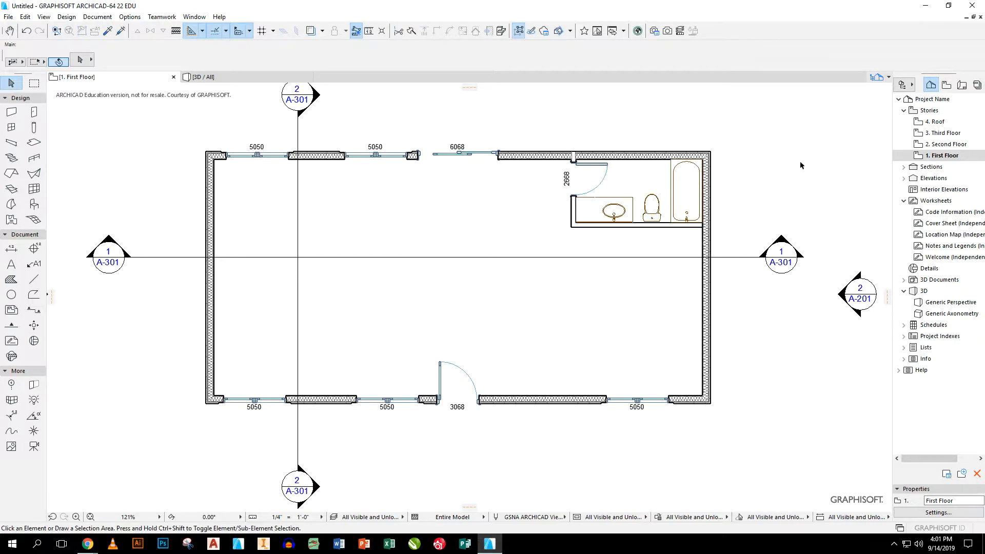
- Delete the Second Floor and Third Floor stories from the project
left_click(944, 147)
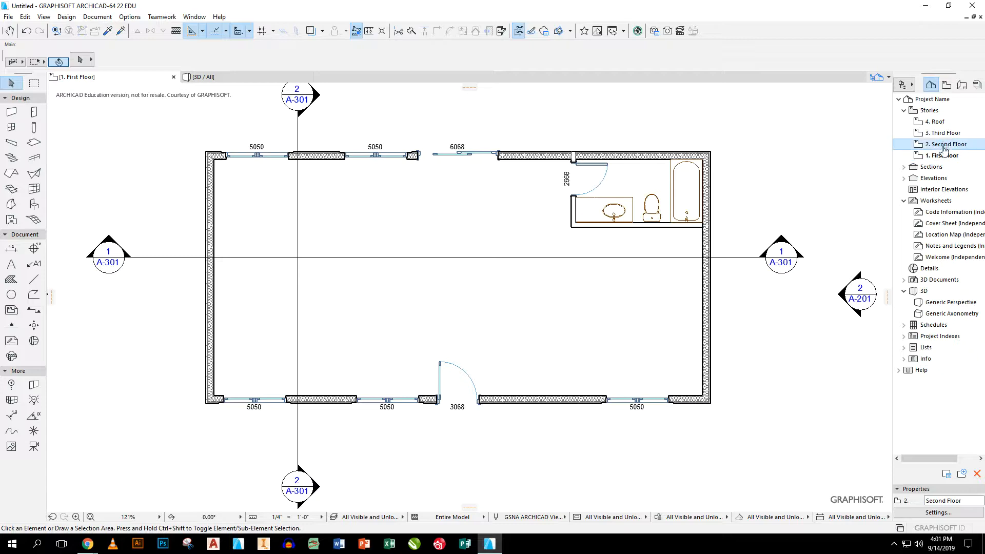
right_click(944, 146)
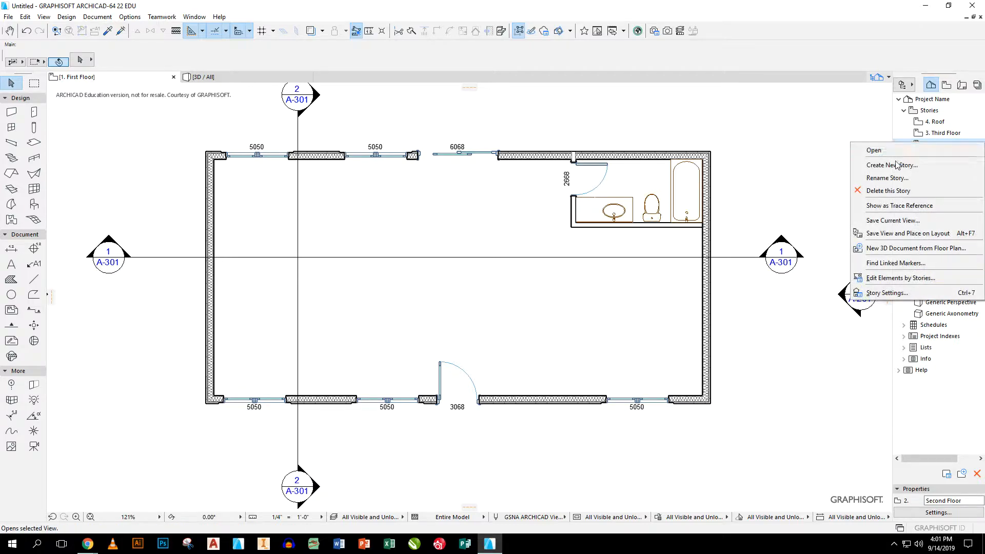
left_click(888, 191)
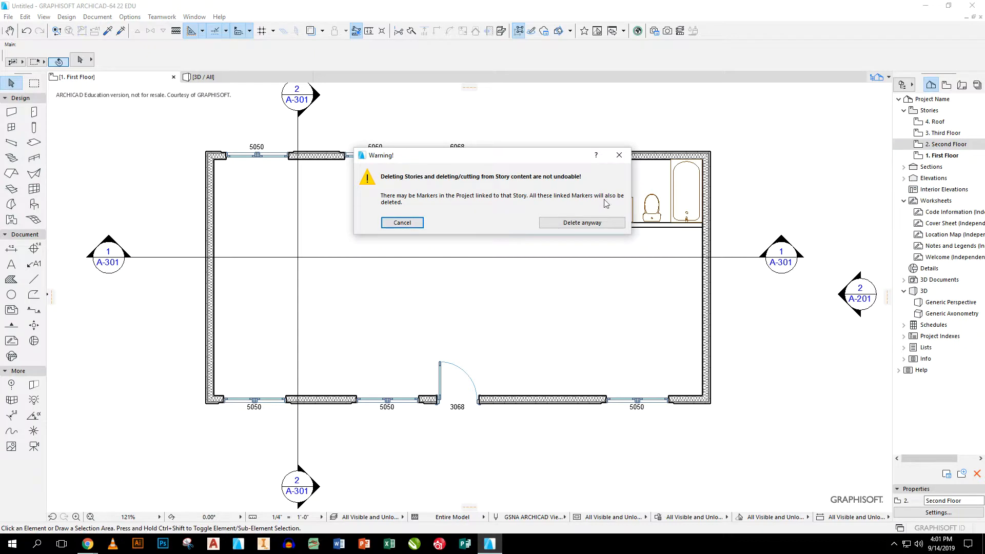
left_click(585, 222)
left_click(946, 133)
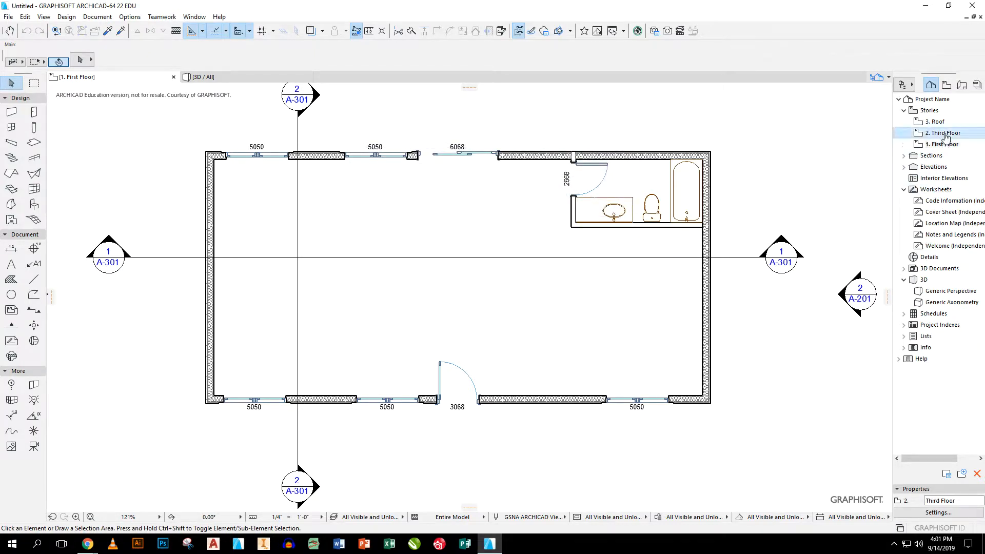
right_click(946, 138)
left_click(892, 182)
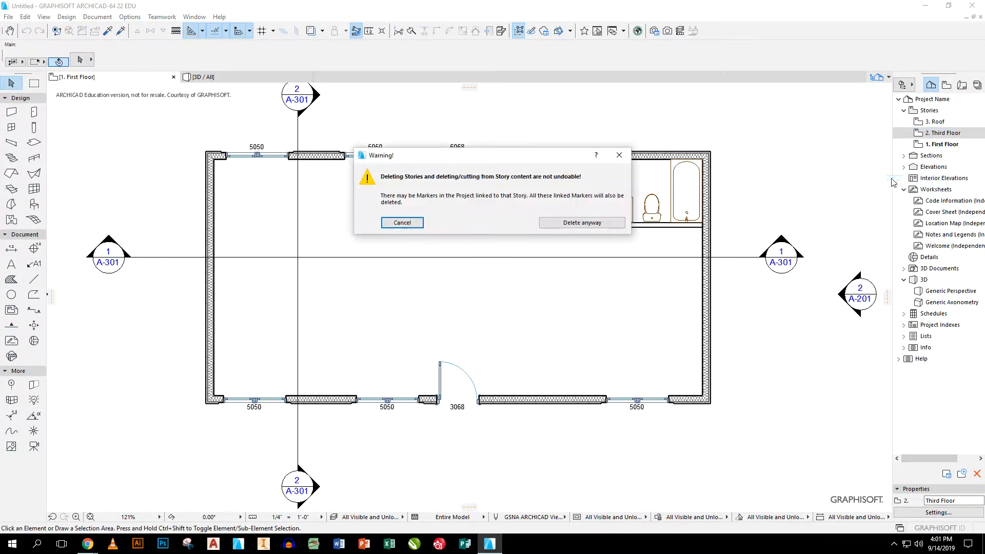
left_click(581, 222)
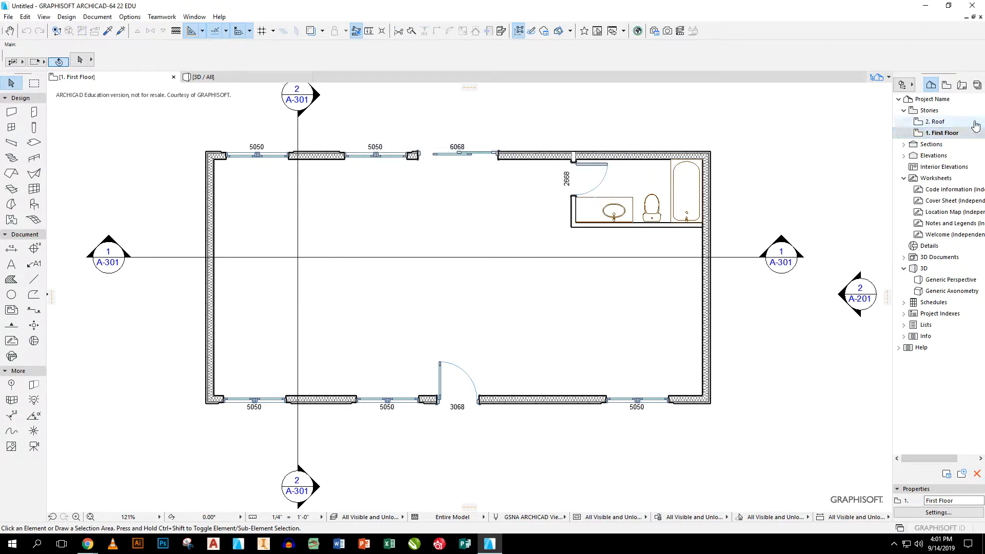
- Open the Roof story and show the First Floor as its trace reference
double_click(937, 125)
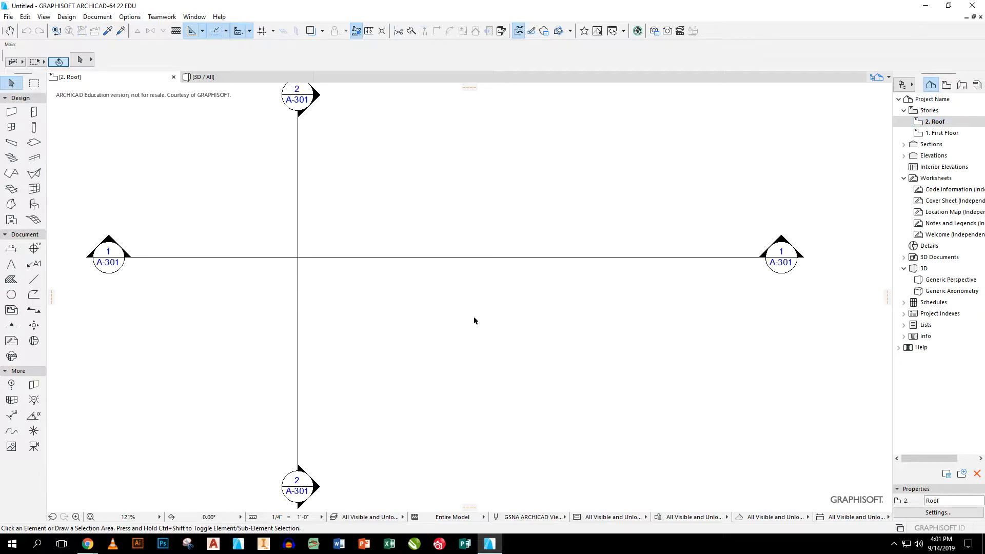
right_click(939, 133)
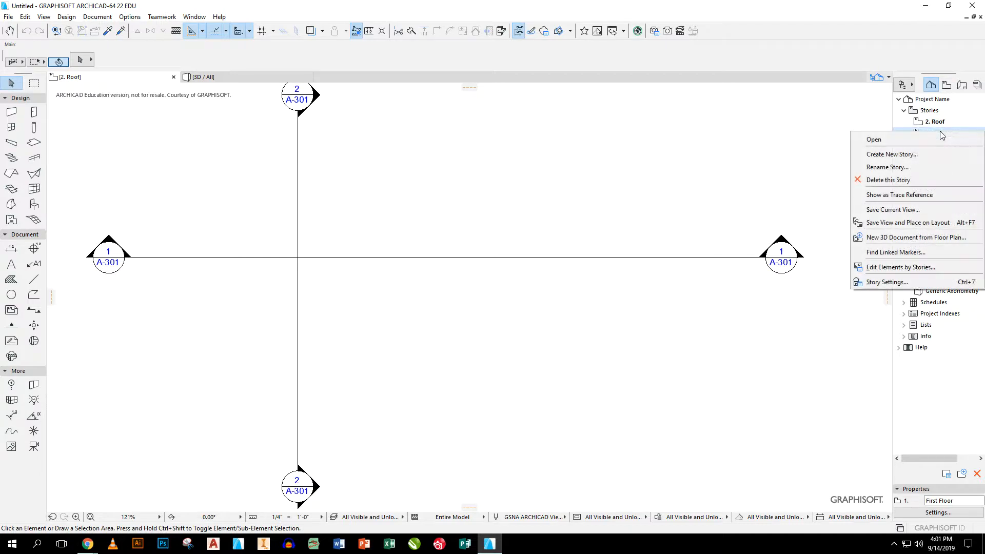
left_click(918, 195)
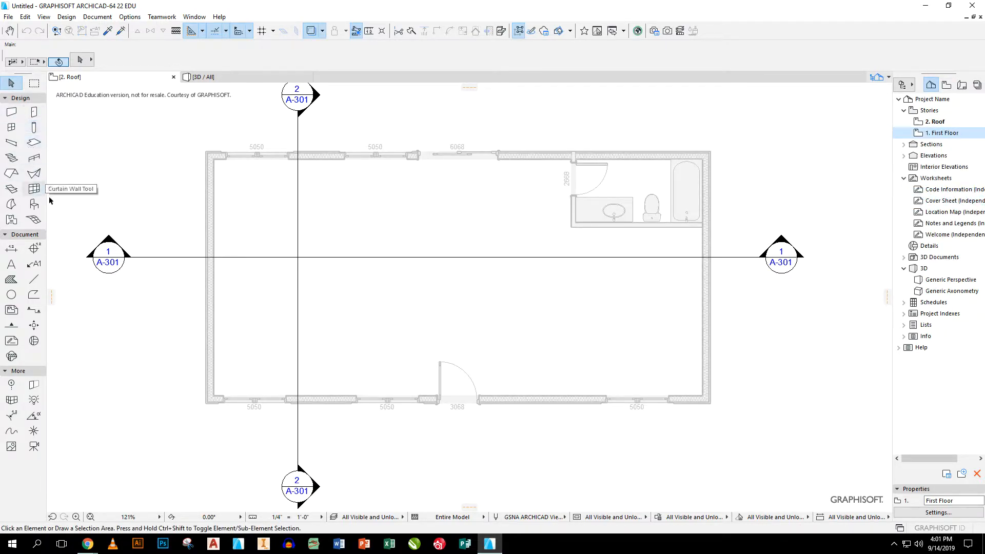
- Create a multi-plane hip roof whose pivot polygon follows the four outer corners of the exterior walls
left_click(11, 173)
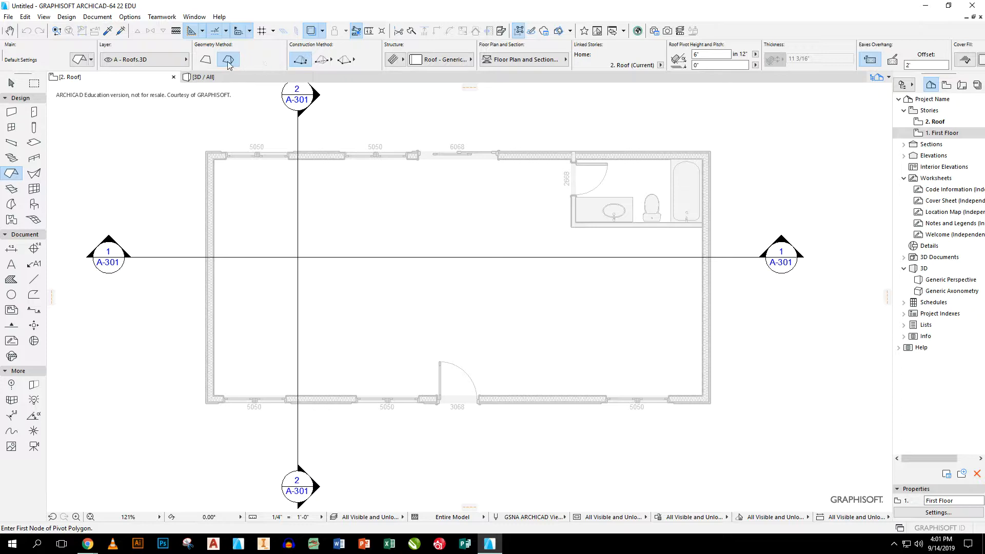
left_click(206, 152)
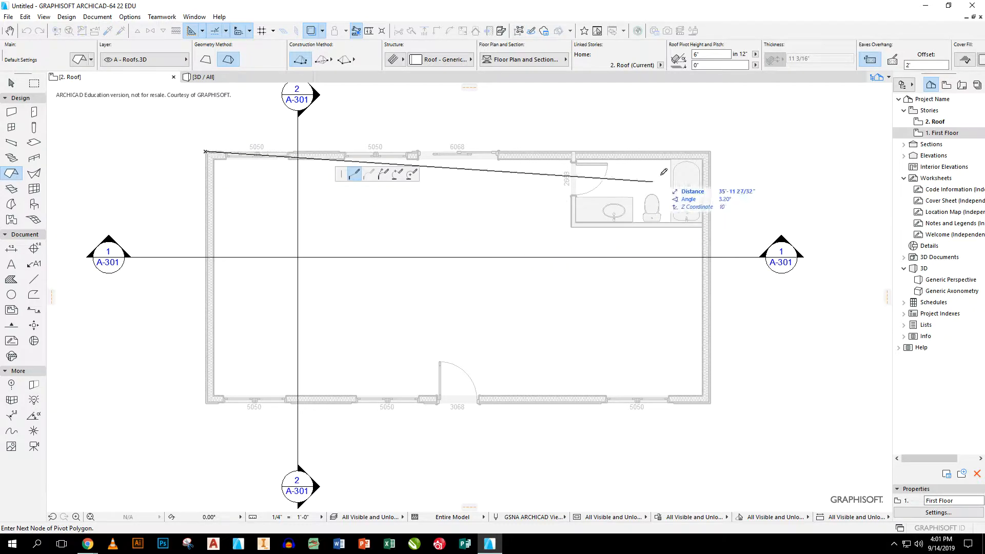
left_click(710, 151)
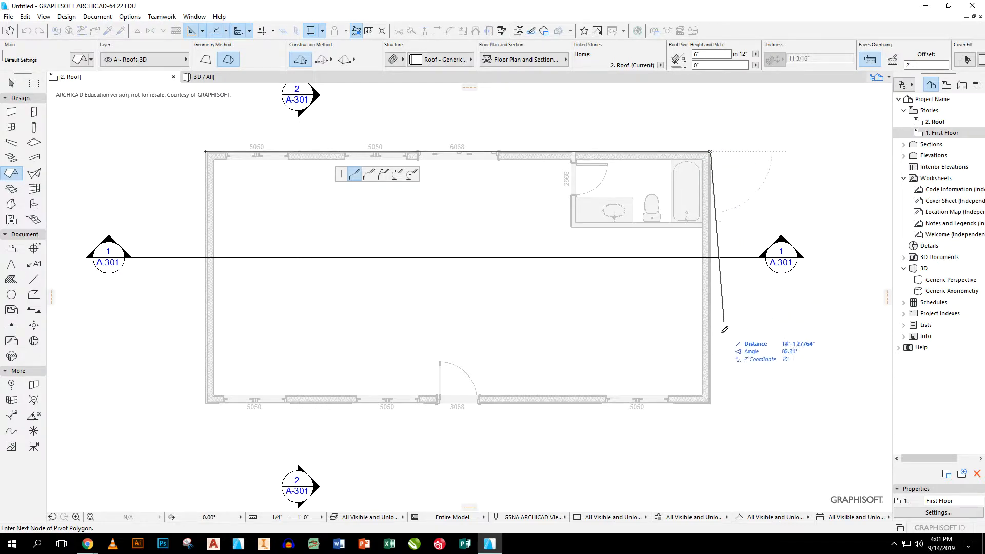
left_click(710, 404)
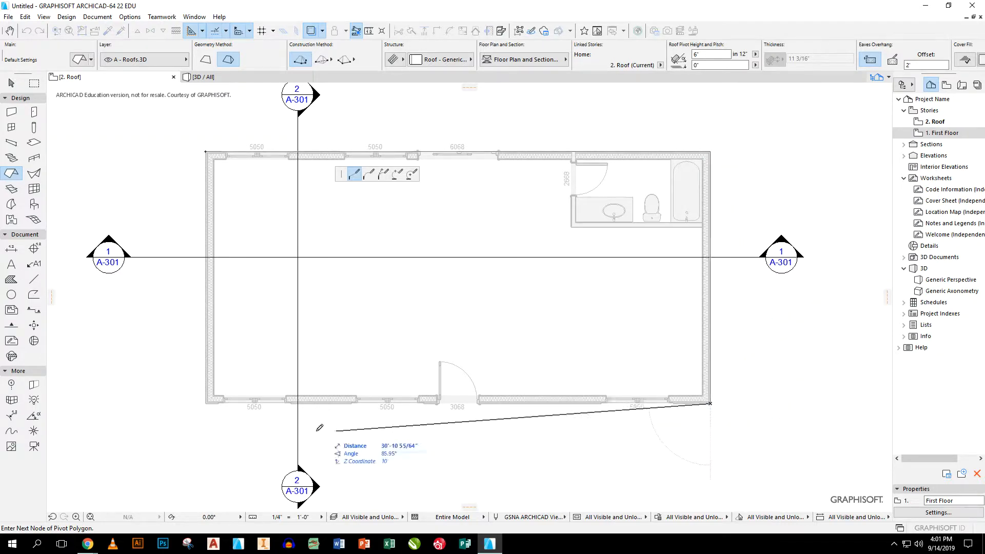
left_click(206, 403)
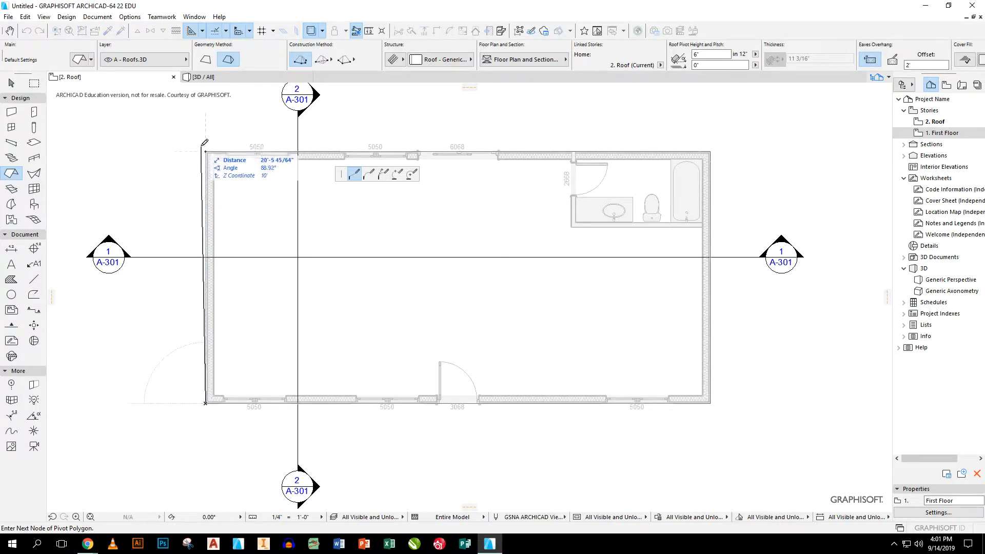
left_click(206, 151)
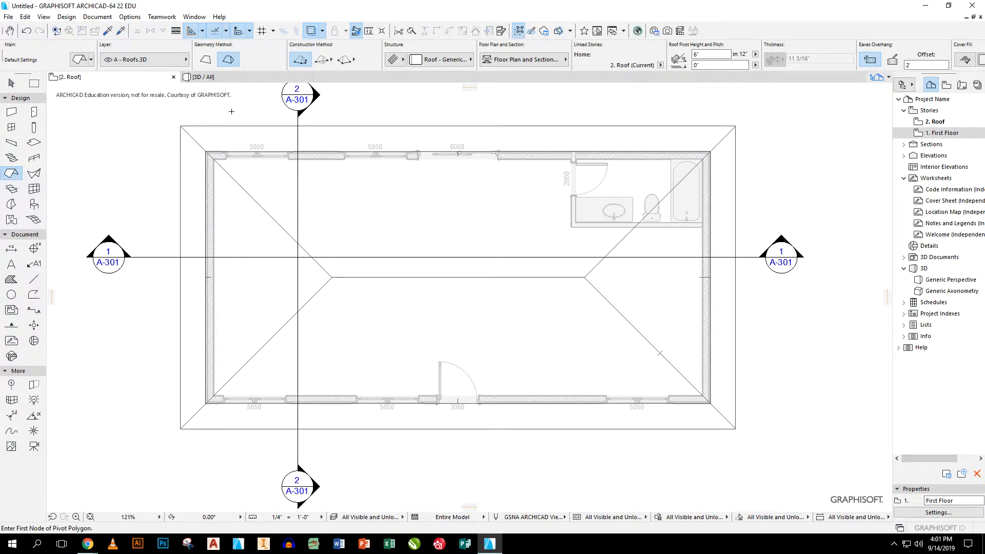
- Select the hip roof by its east eave to check its pivot lines and settings, and clear the selection
left_click(11, 83)
left_click(511, 99)
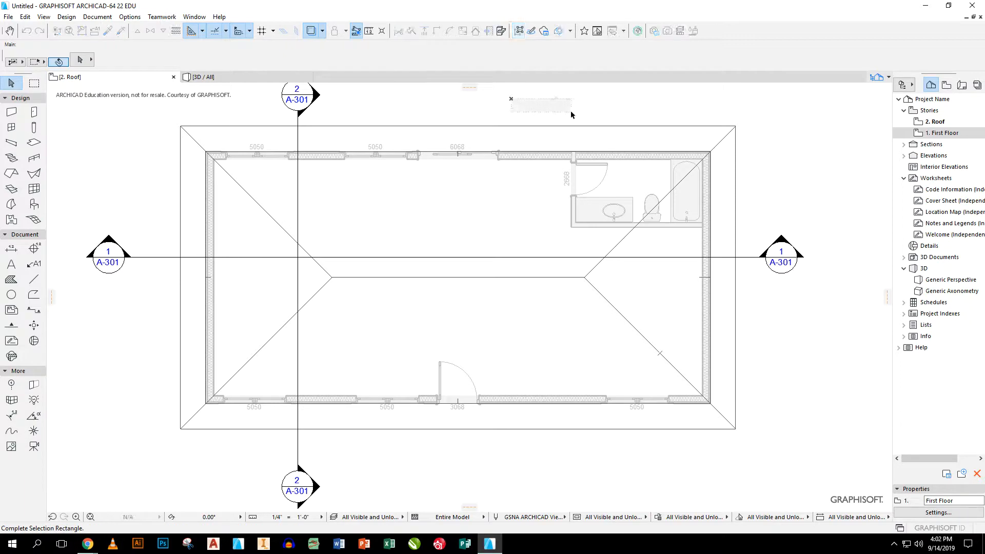
left_click(605, 130)
left_click(606, 128)
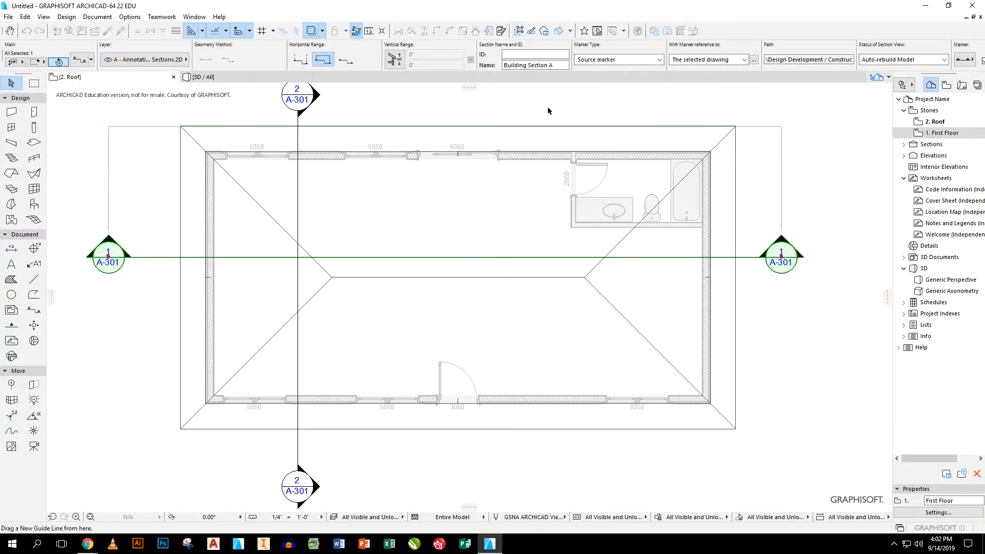
left_click(737, 324)
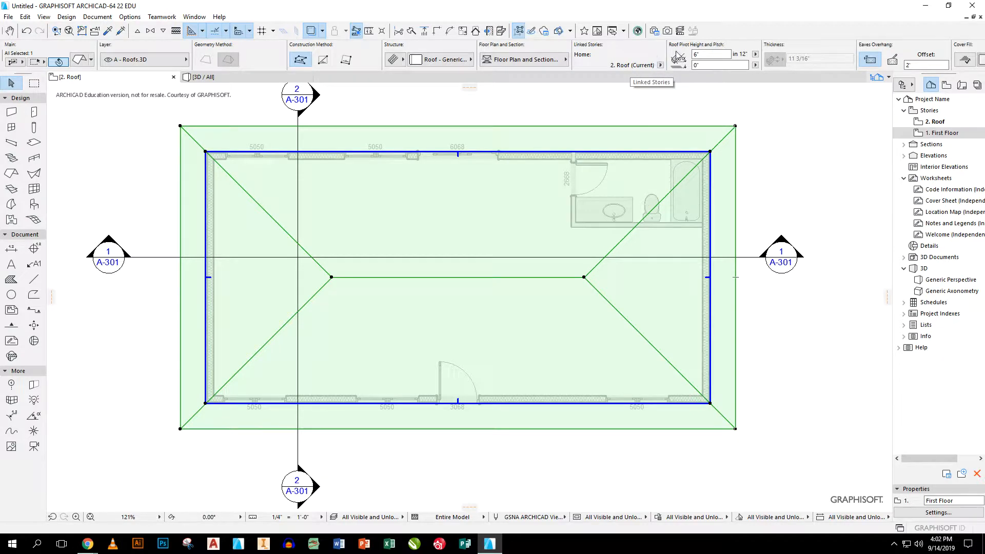
left_click(769, 108)
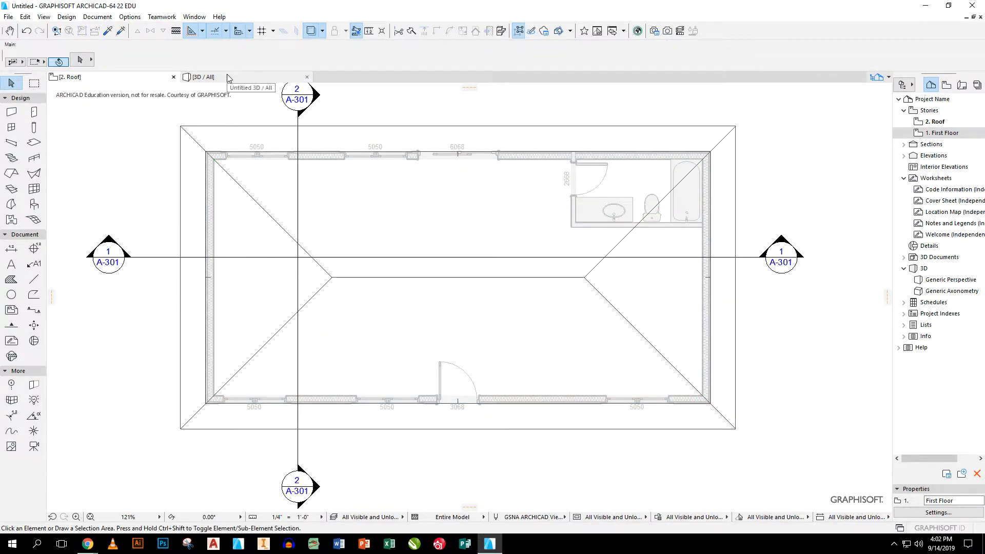
- Return to the First Floor plan and show the Roof story as its trace reference
double_click(939, 134)
scroll(763, 194, "down", 2)
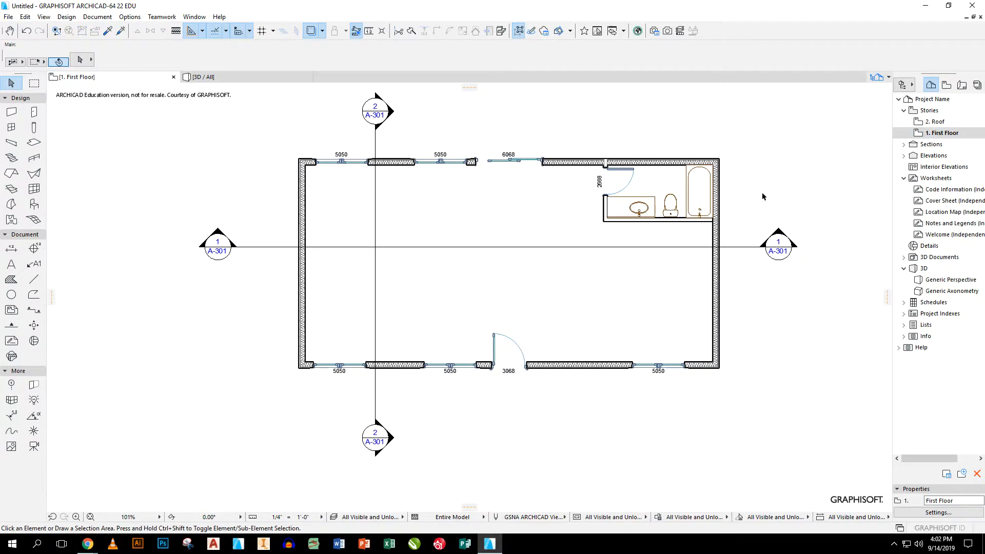
middle_click_drag(422, 295, 378, 296)
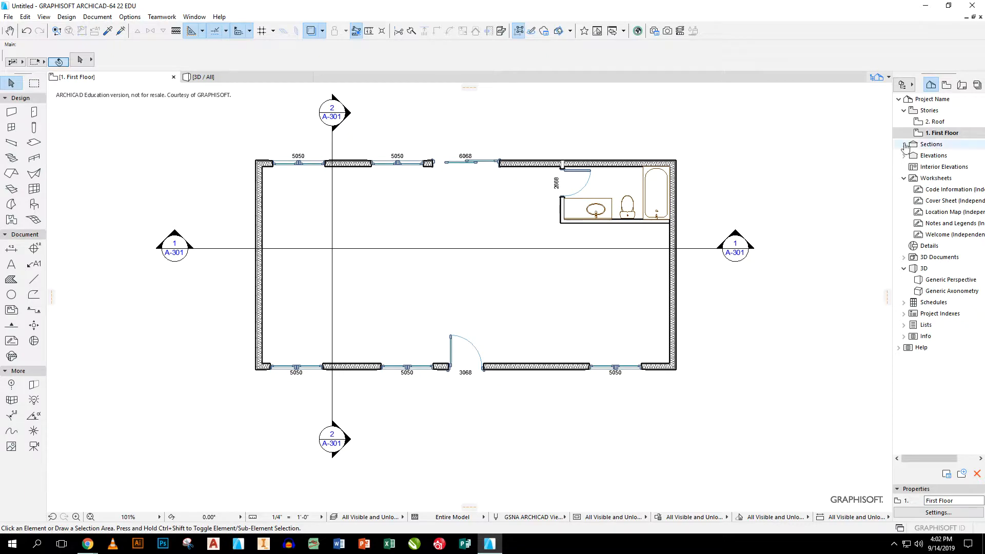
right_click(939, 125)
left_click(918, 188)
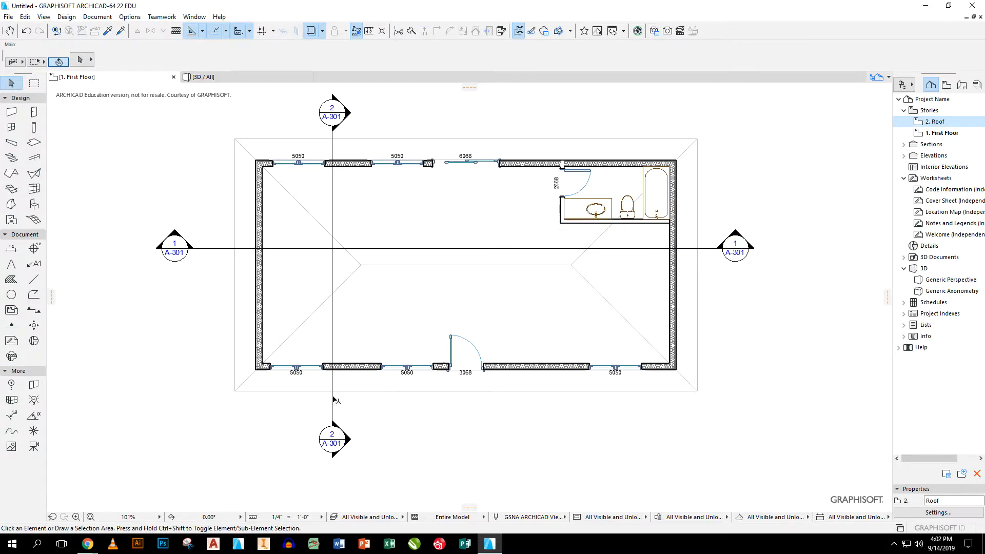
- Add a dimension chain for the south wall through both corners and the window and door centres, placed just outside the south eave
left_click(13, 250)
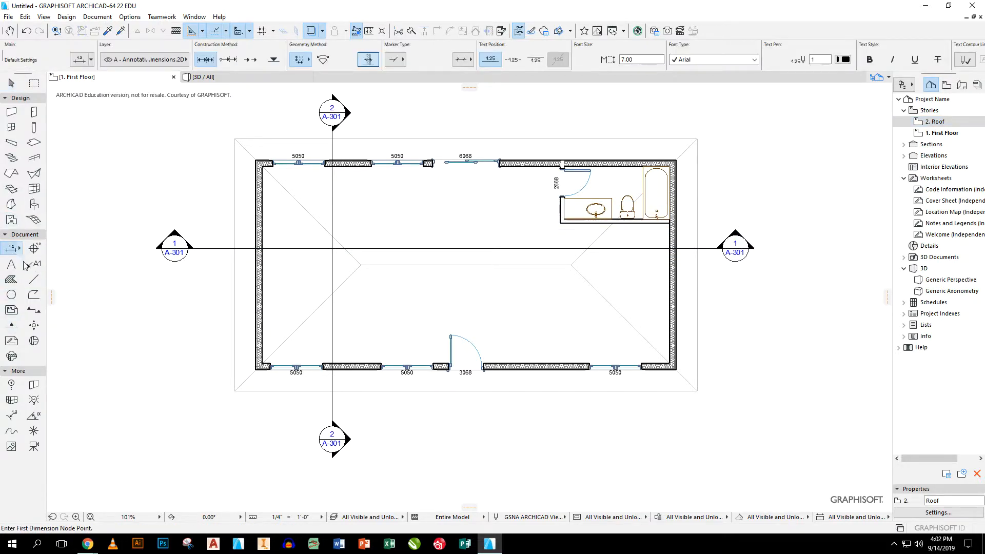
left_click(255, 370)
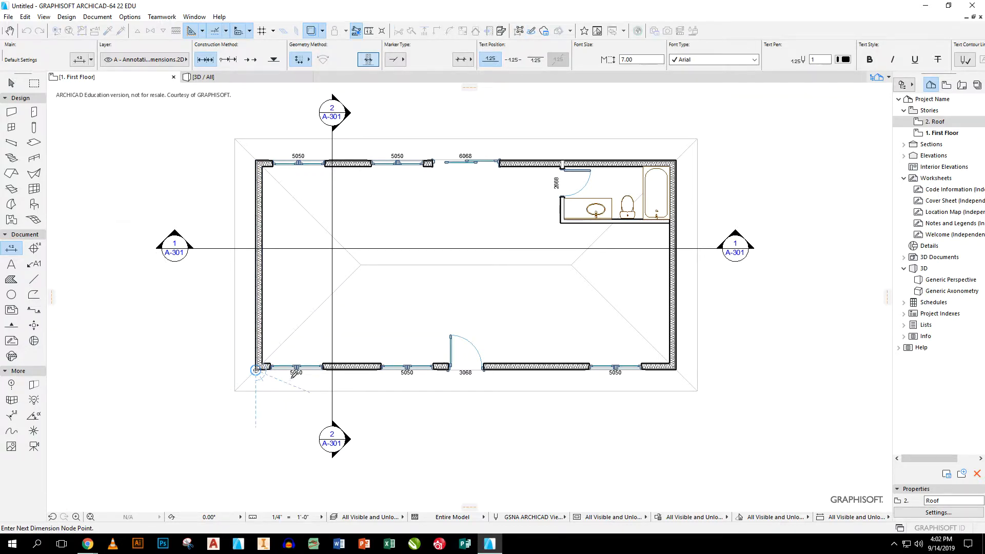
left_click(298, 369)
left_click(407, 367)
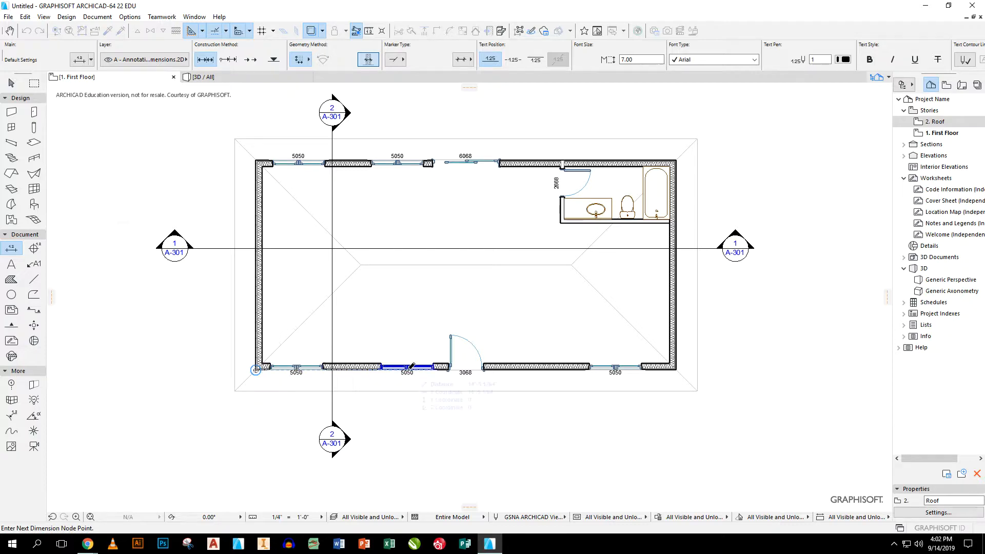
left_click(466, 368)
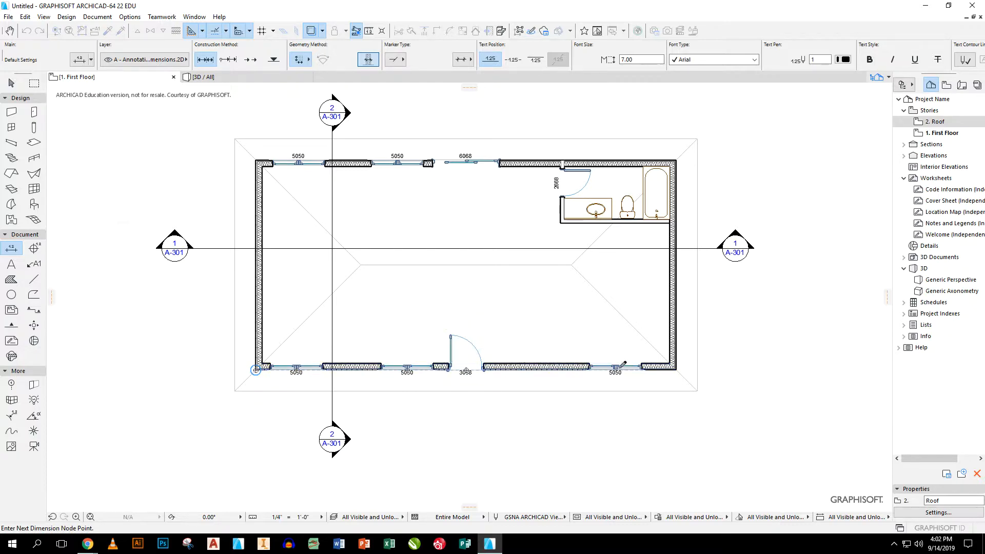
left_click(617, 368)
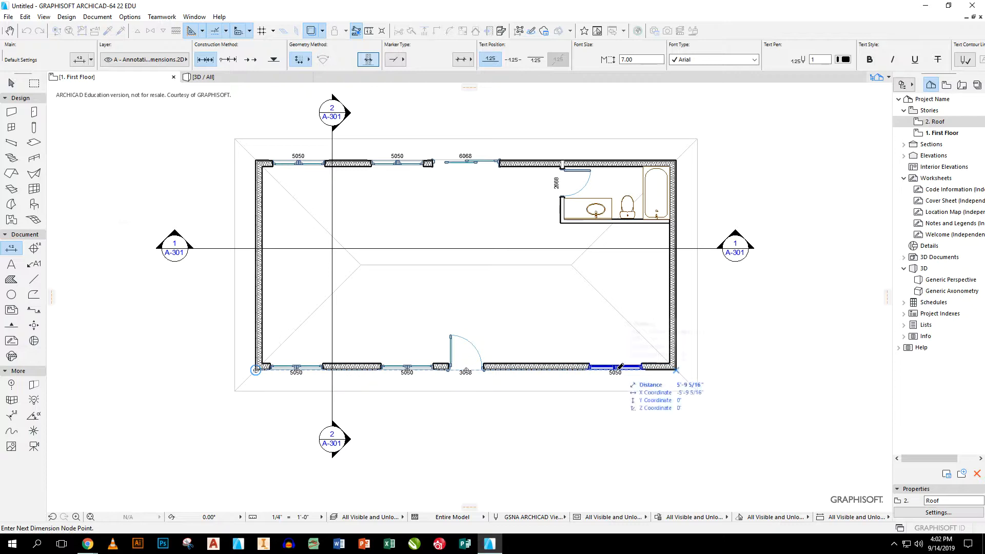
left_click(677, 369)
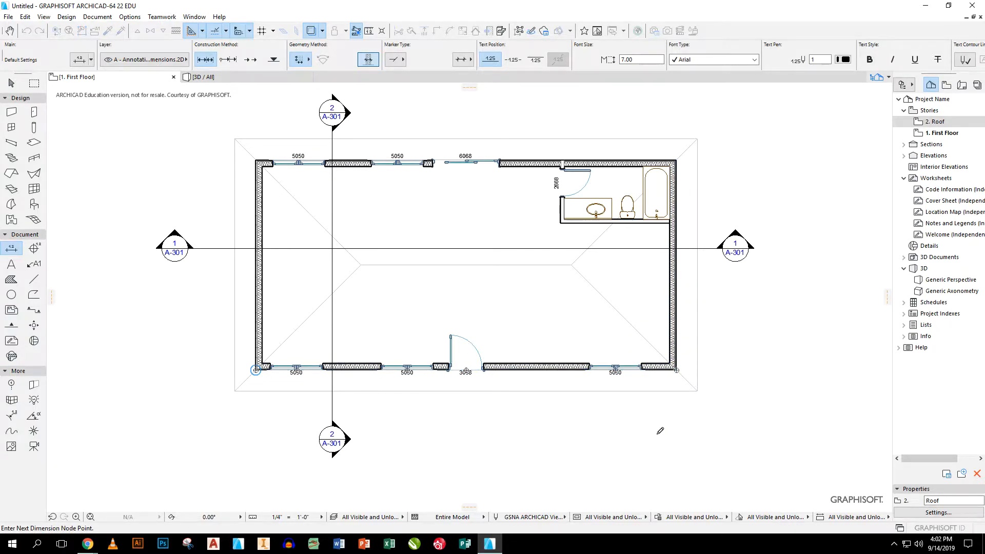
right_click(657, 436)
left_click(677, 499)
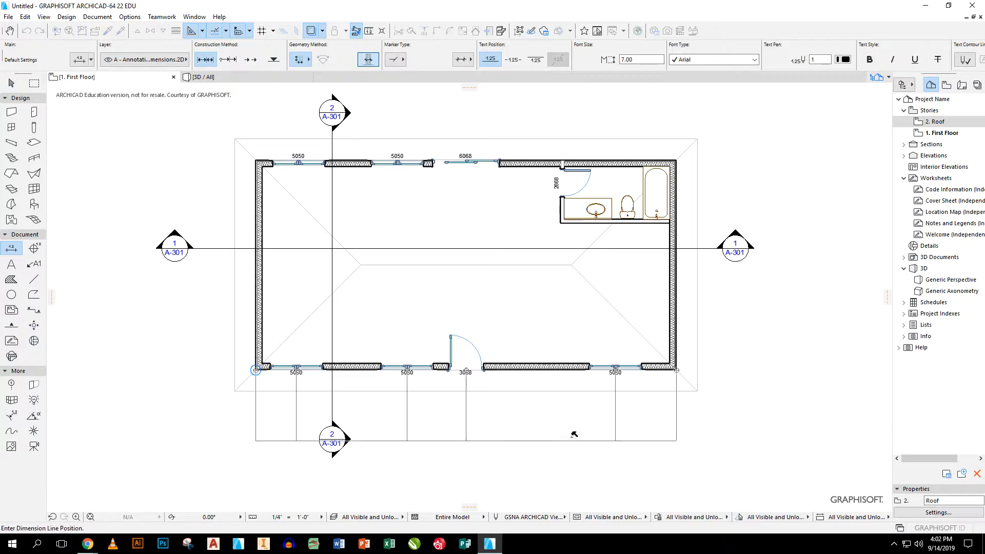
left_click(469, 400)
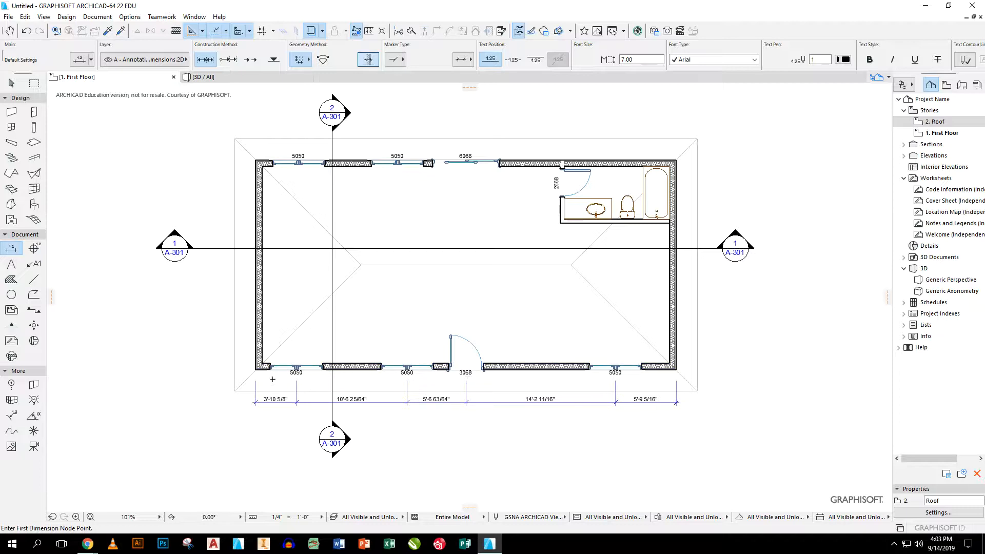
- Add an overall dimension between the south wall's two outer corners, placed just outside the existing south dimension chain
left_click(256, 369)
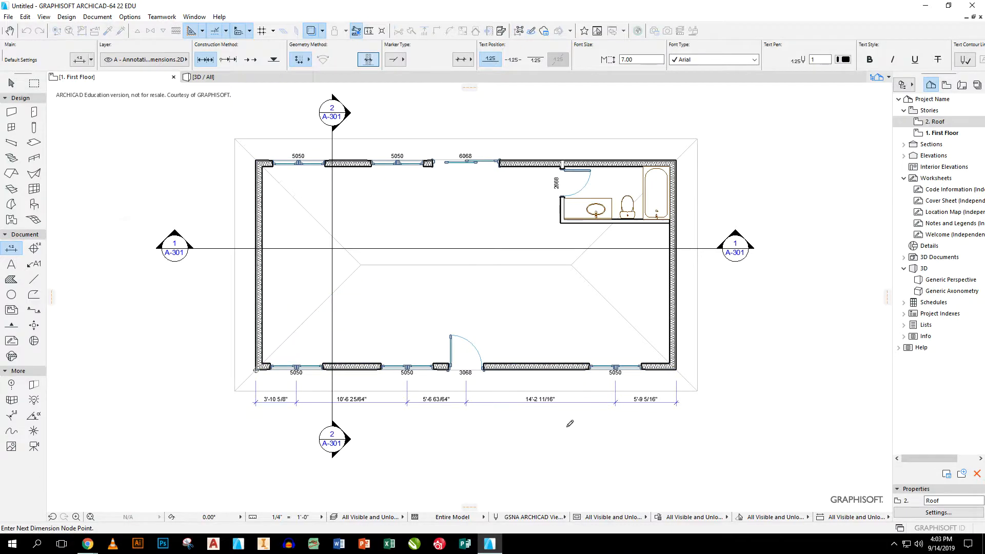
left_click(677, 370)
right_click(513, 429)
left_click(554, 494)
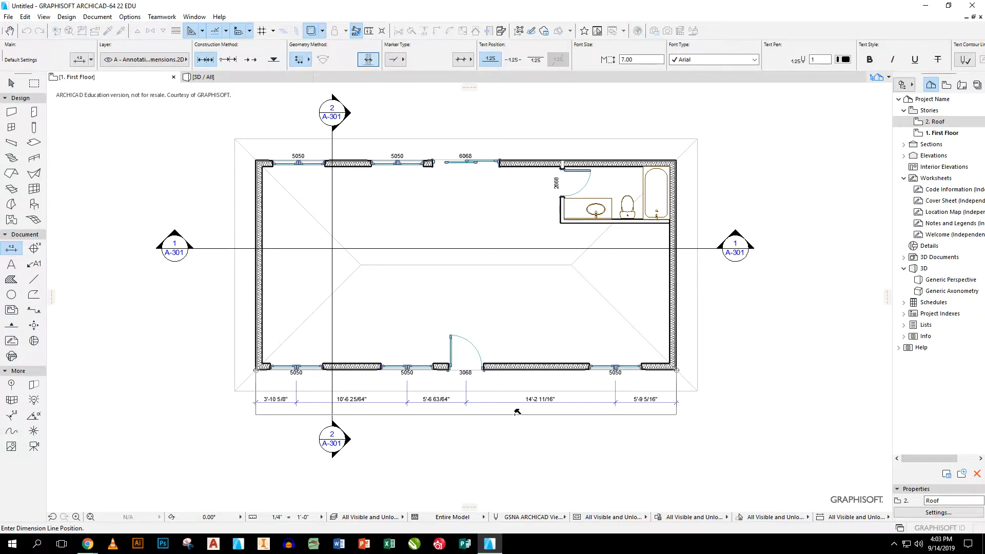
left_click(517, 412)
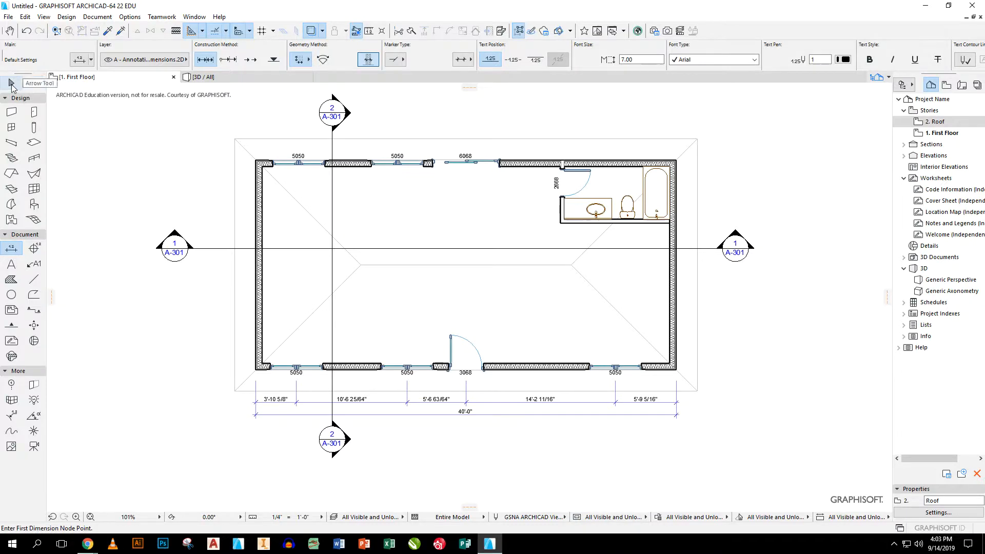
left_click(11, 84)
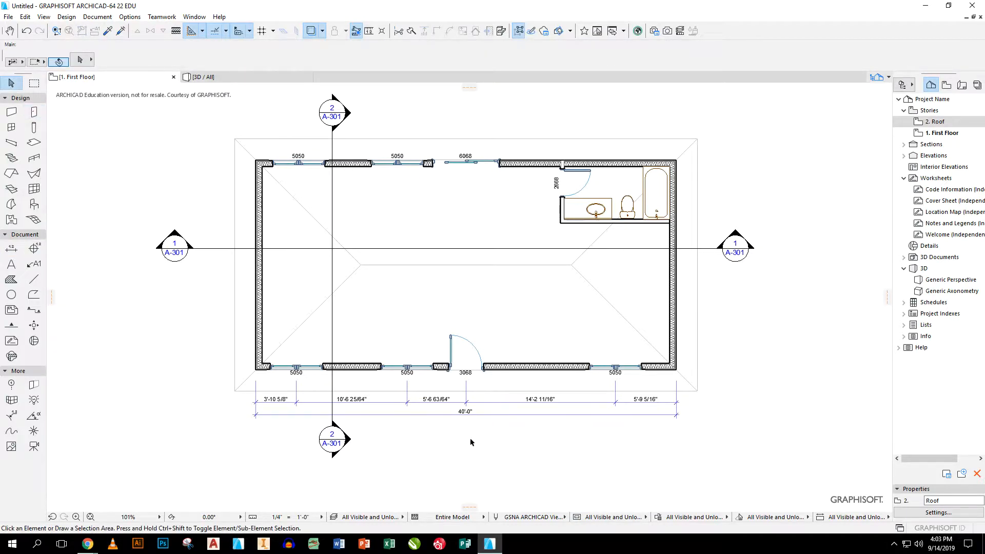
- Select the overall south dimension to review its marker type options, and clear the selection
left_click(424, 416)
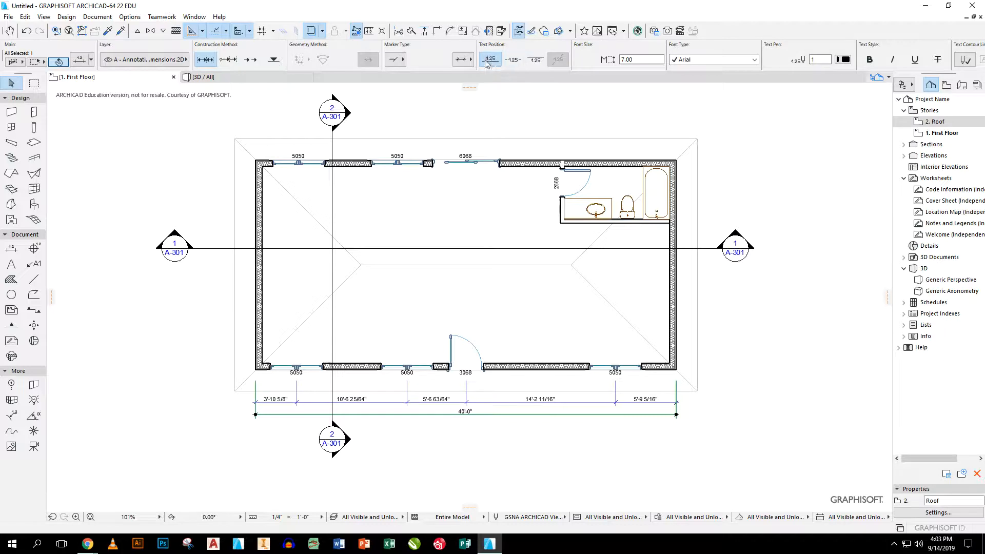
left_click(403, 60)
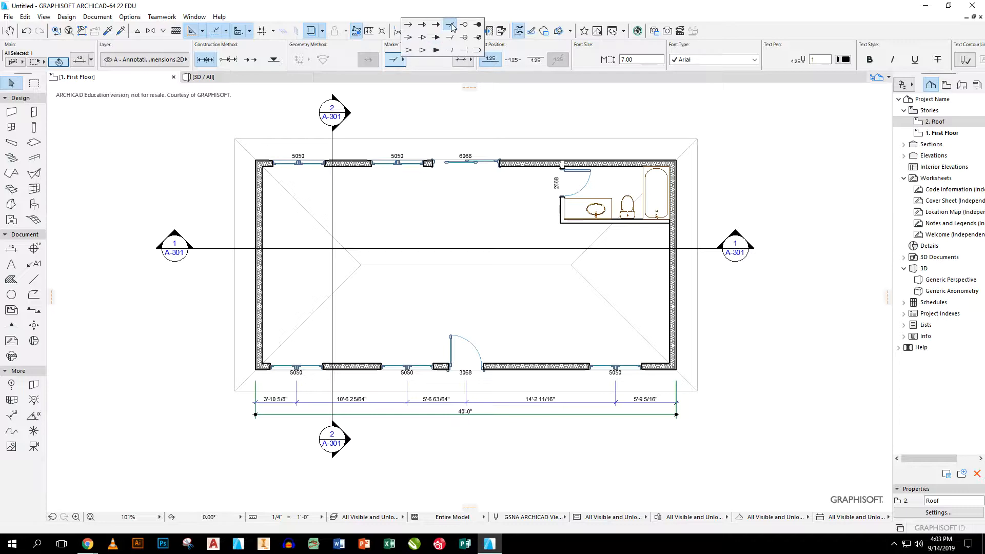
left_click(423, 97)
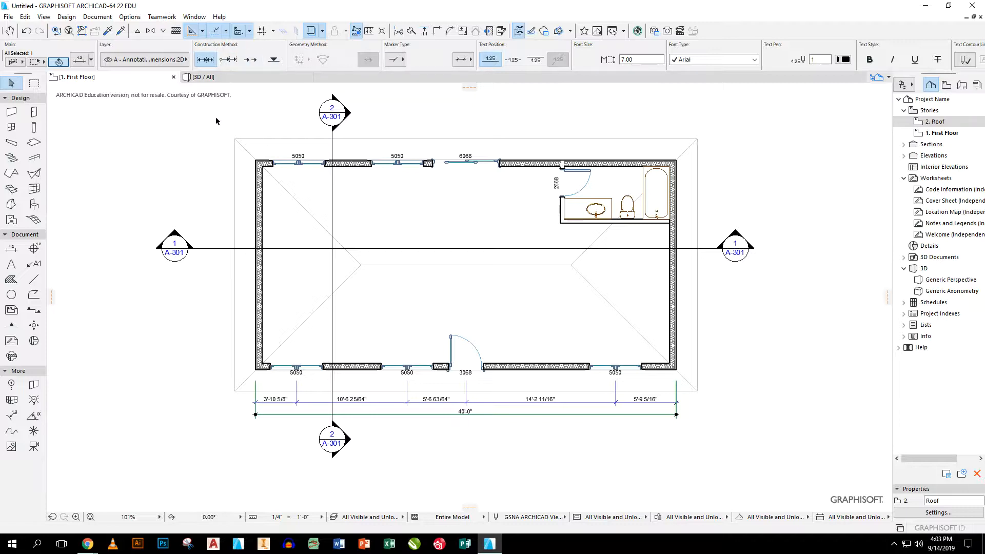
left_click(774, 186)
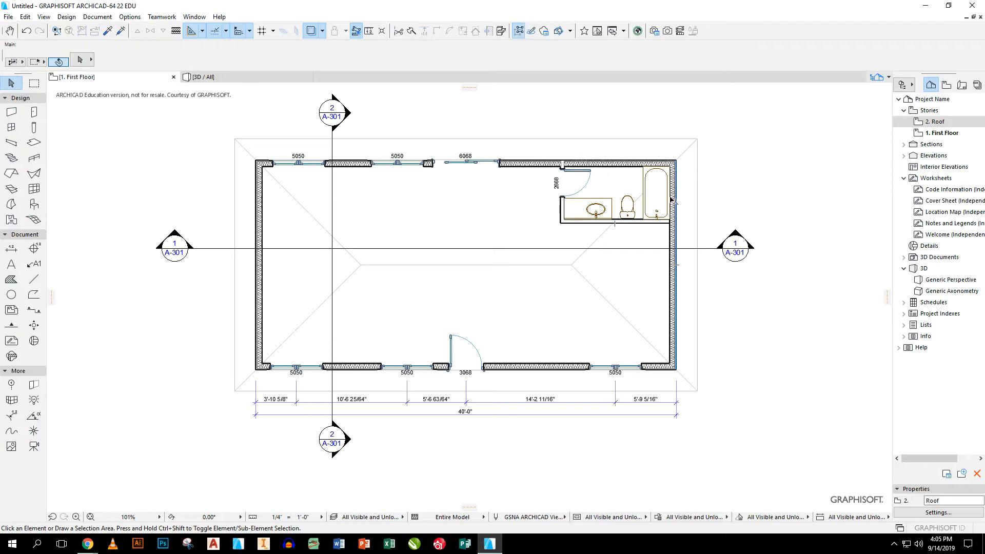
- Place a W Sliding2 22 window, 2' wide and 2' high, in the east wall beside the bathtub
left_click(11, 127)
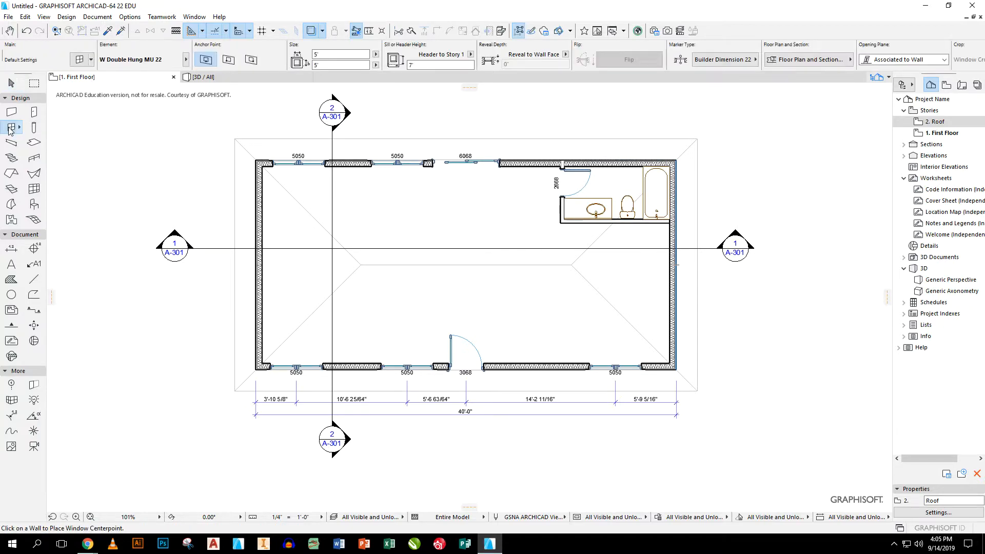
left_click(80, 59)
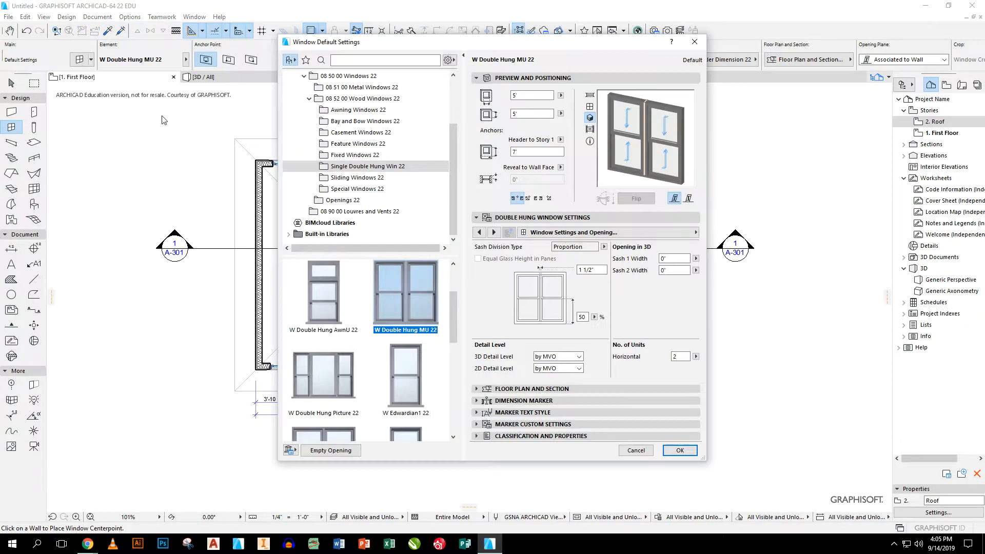
left_click(346, 177)
left_click(332, 280)
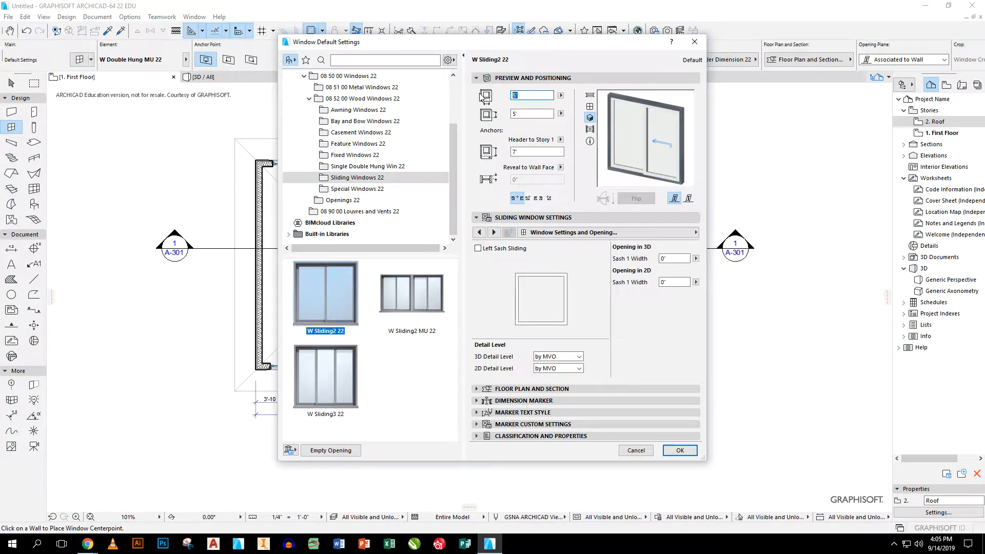
type("2")
key("Tab")
type("2")
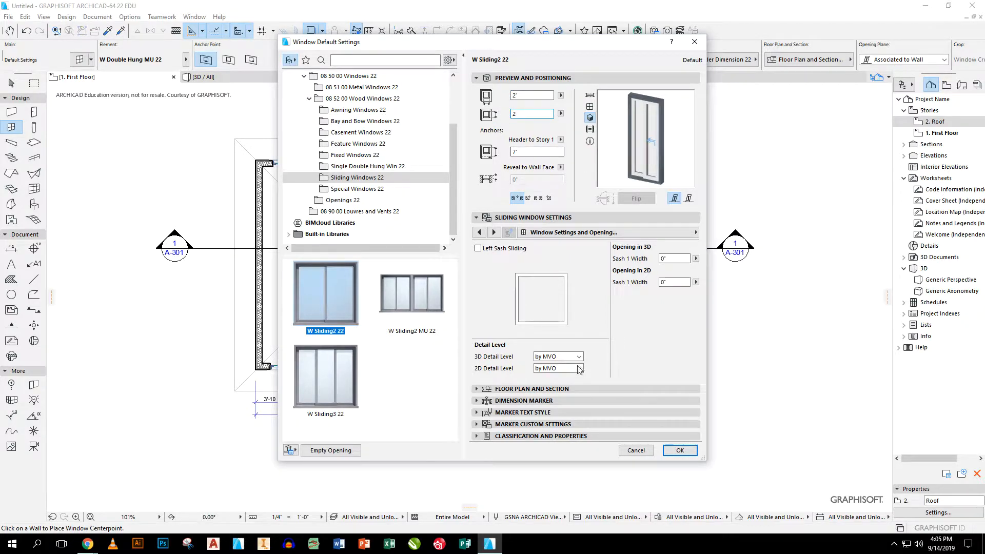
left_click(680, 449)
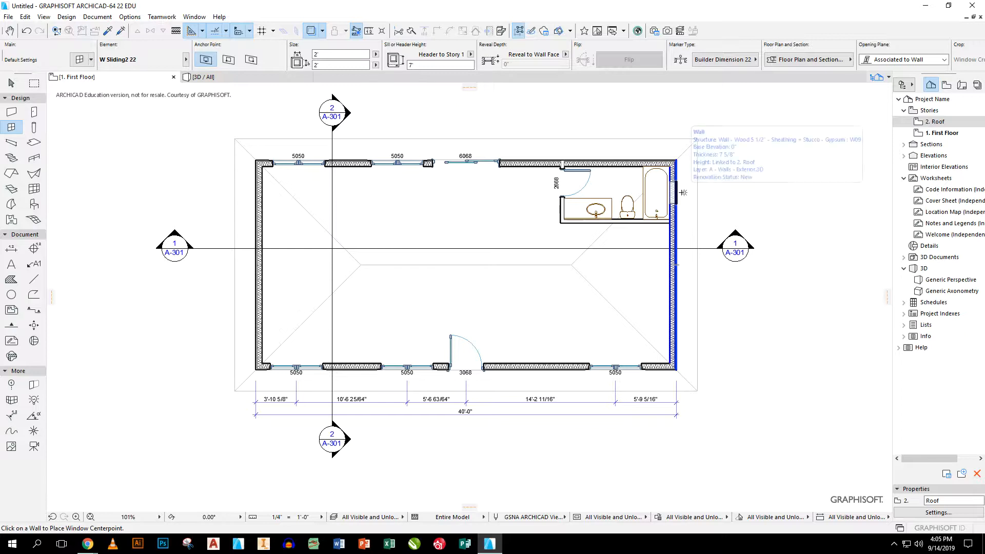
left_click(683, 192)
left_click(750, 145)
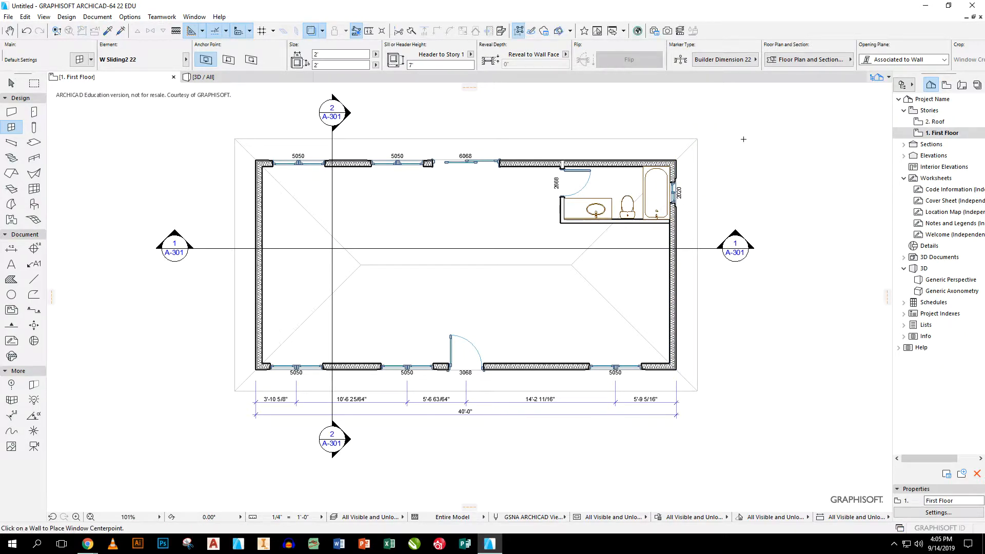
left_click(11, 83)
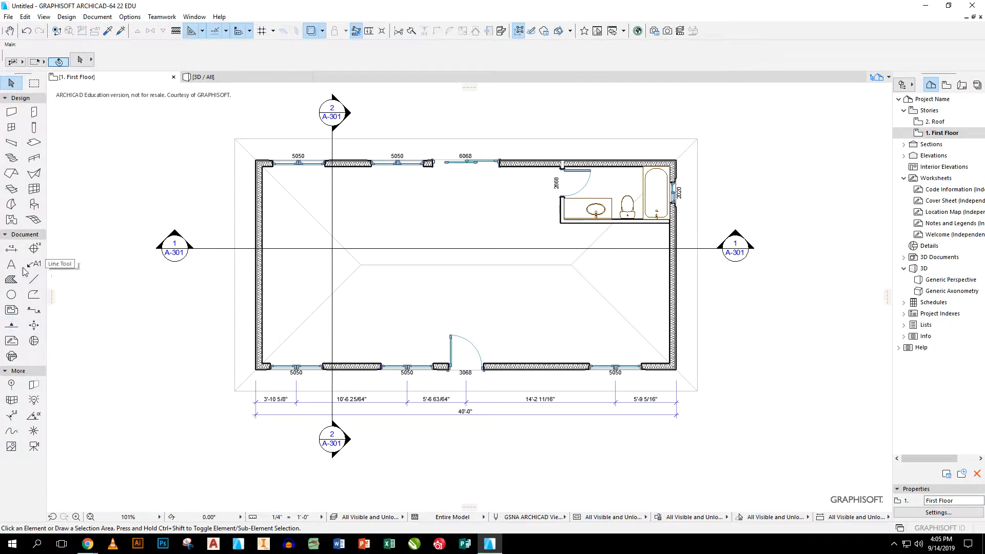
- Add an east wall dimension chain through both outer corners, the bathroom's south wall and the window centre, just outside the east eave
left_click(12, 249)
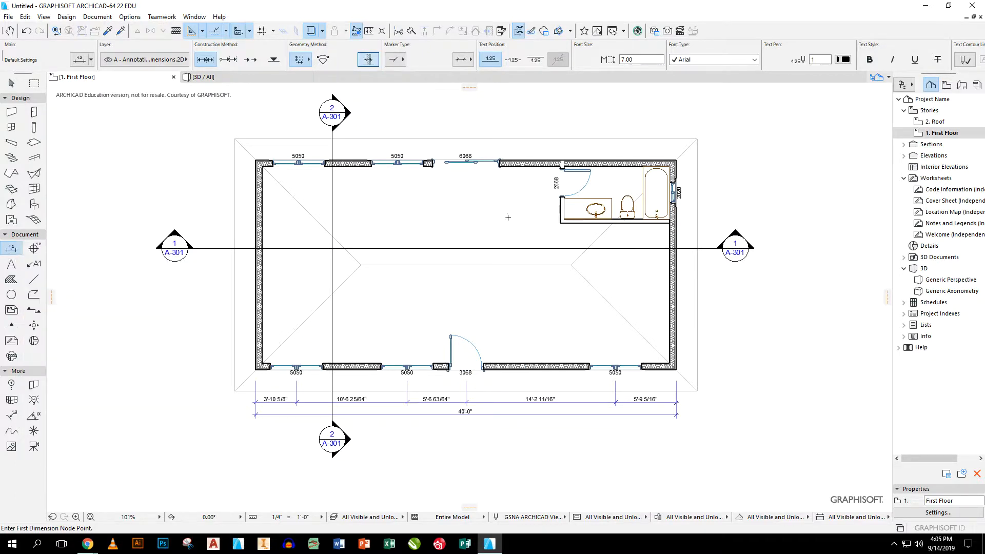
left_click(677, 369)
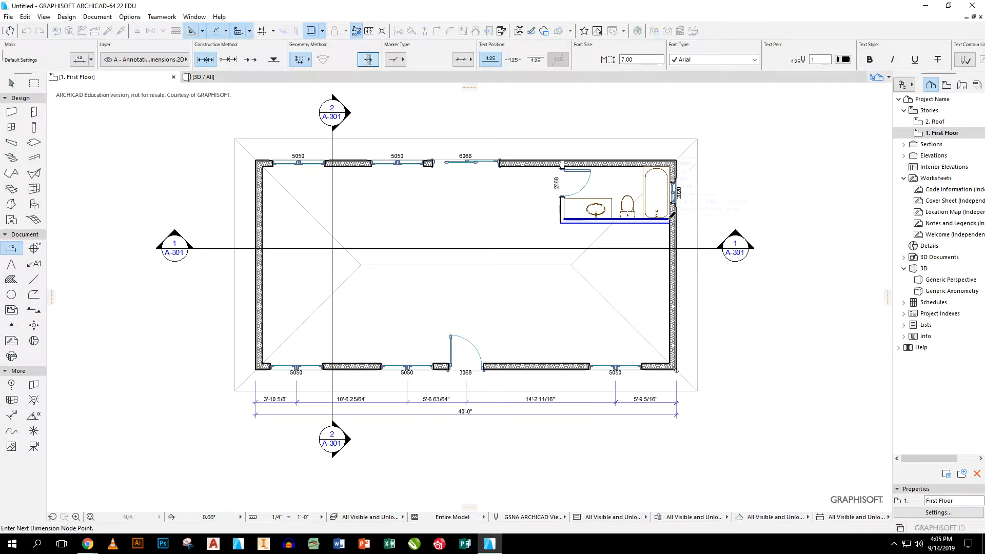
left_click(671, 219)
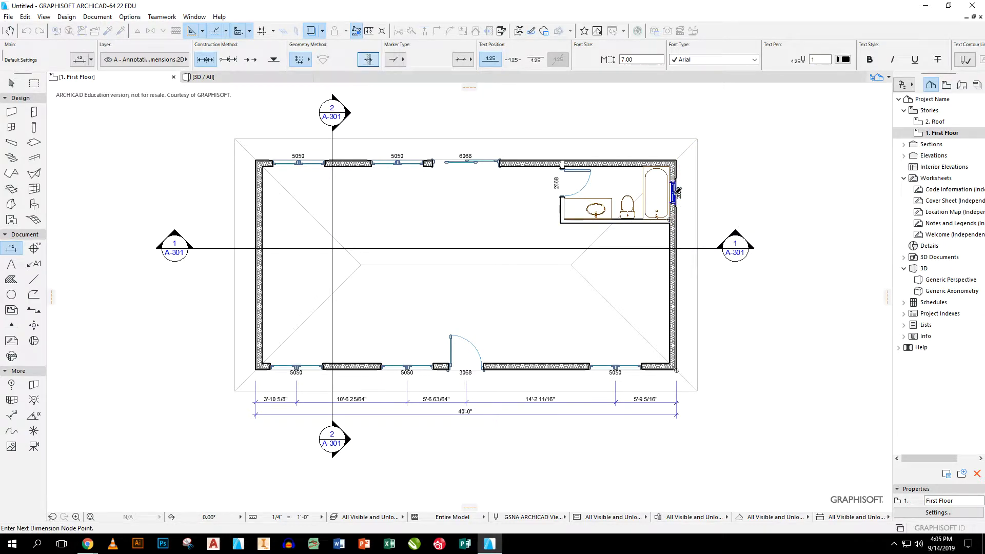
left_click(677, 160)
right_click(779, 165)
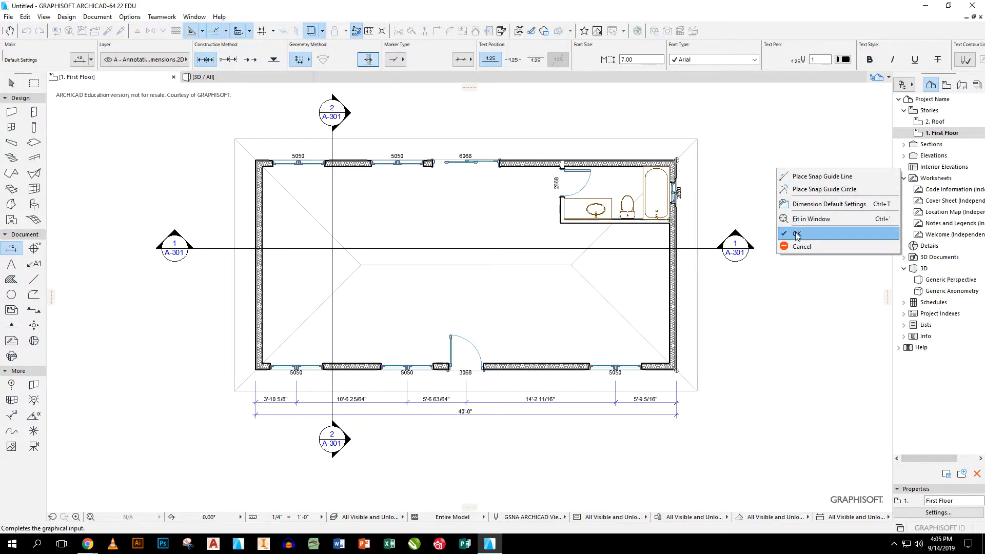
left_click(800, 234)
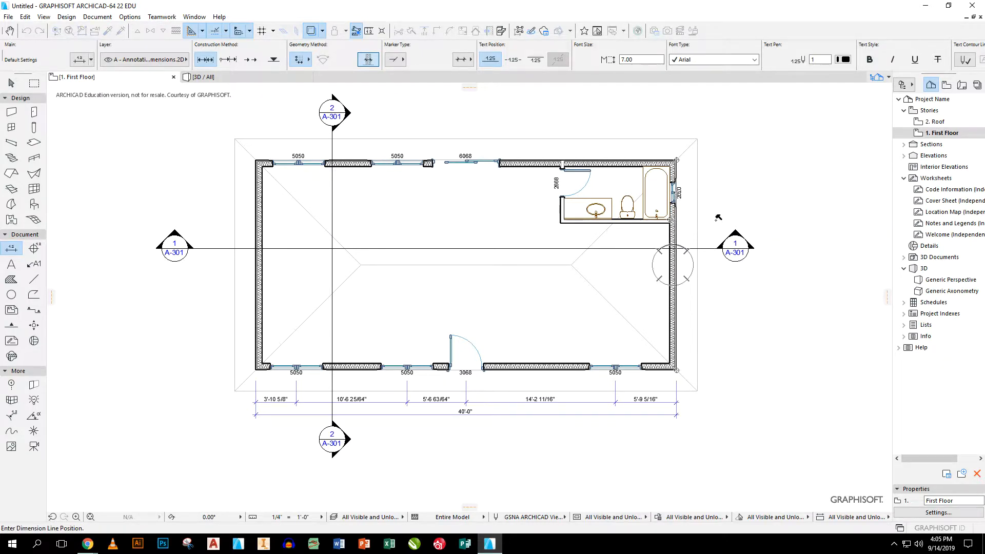
left_click(708, 266)
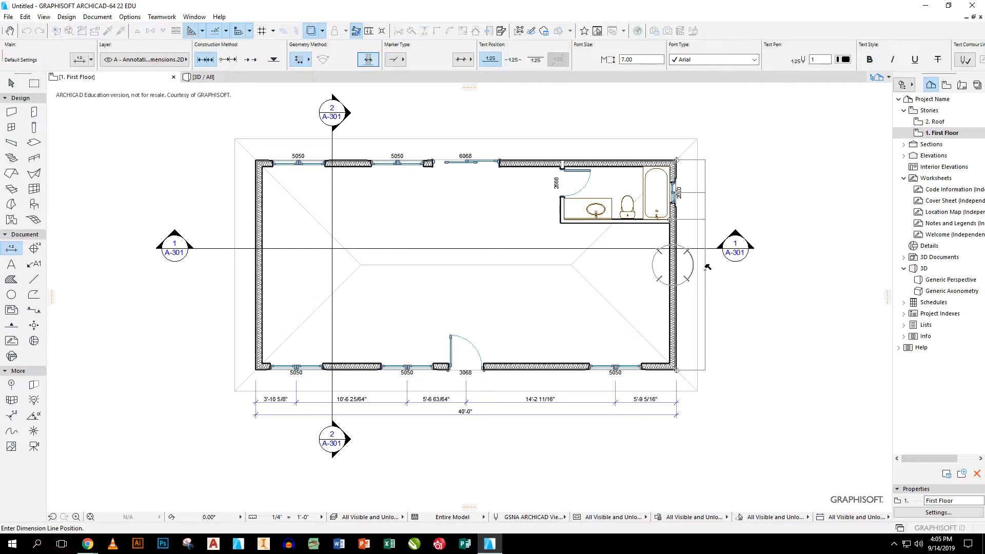
- Add a second east dimension chain through both outer corners and the bathroom's south wall, placed outside the first chain
left_click(677, 159)
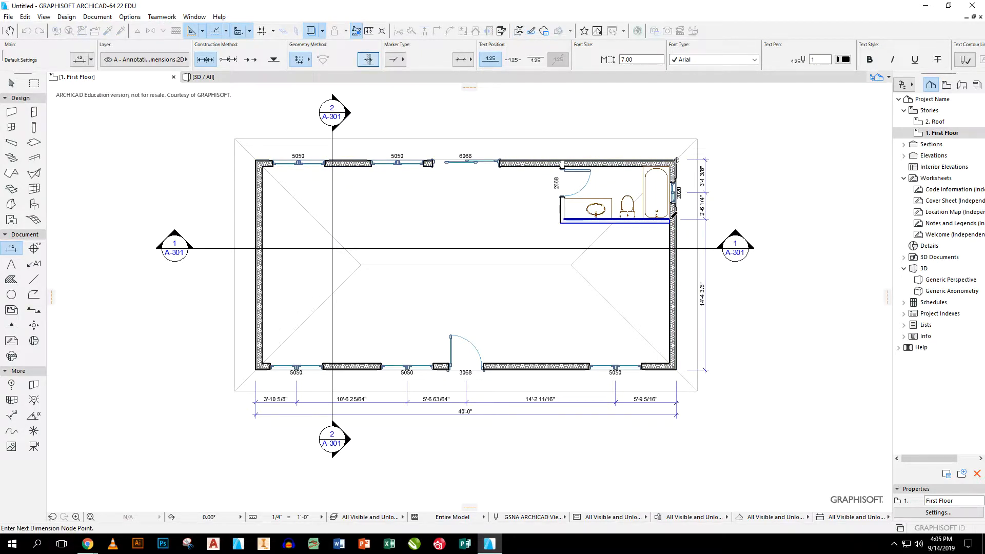
left_click(671, 220)
left_click(676, 369)
right_click(767, 338)
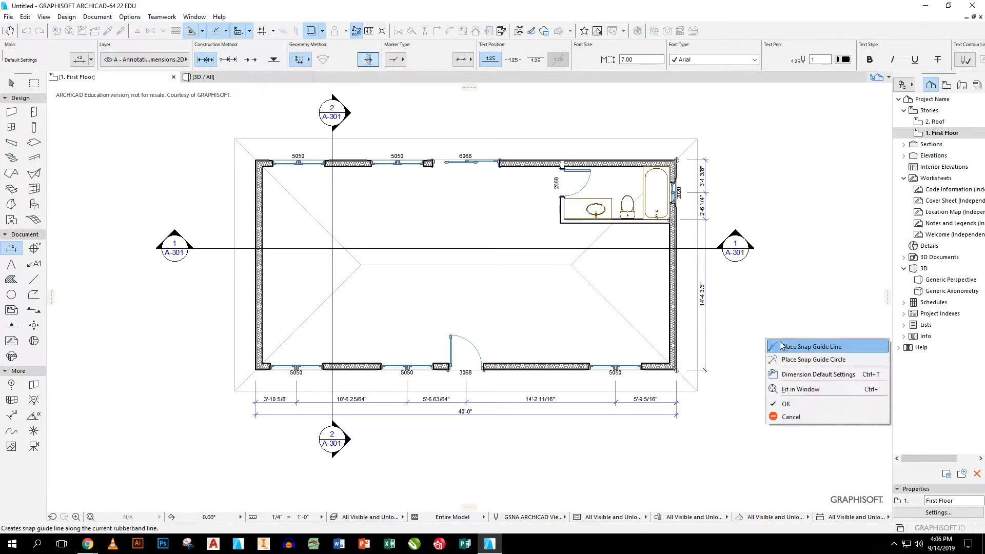
left_click(799, 403)
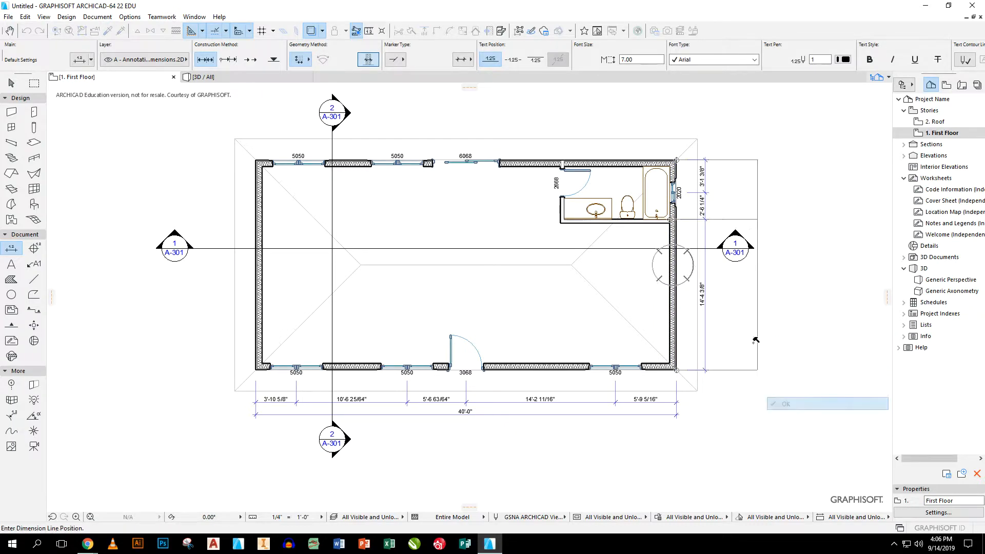
left_click(719, 279)
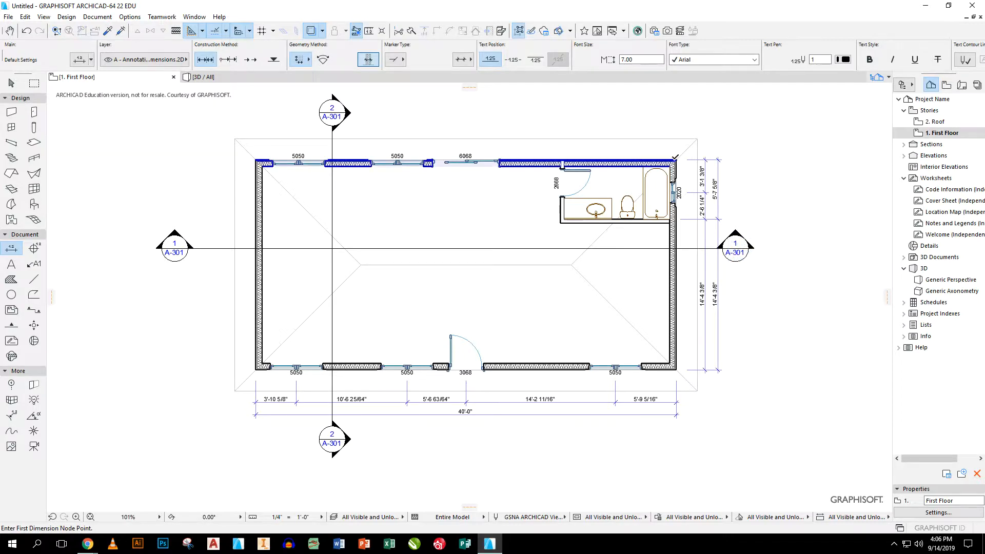
- Add an overall dimension between the east wall's two outer corners, placed outside the two east chains
left_click(677, 159)
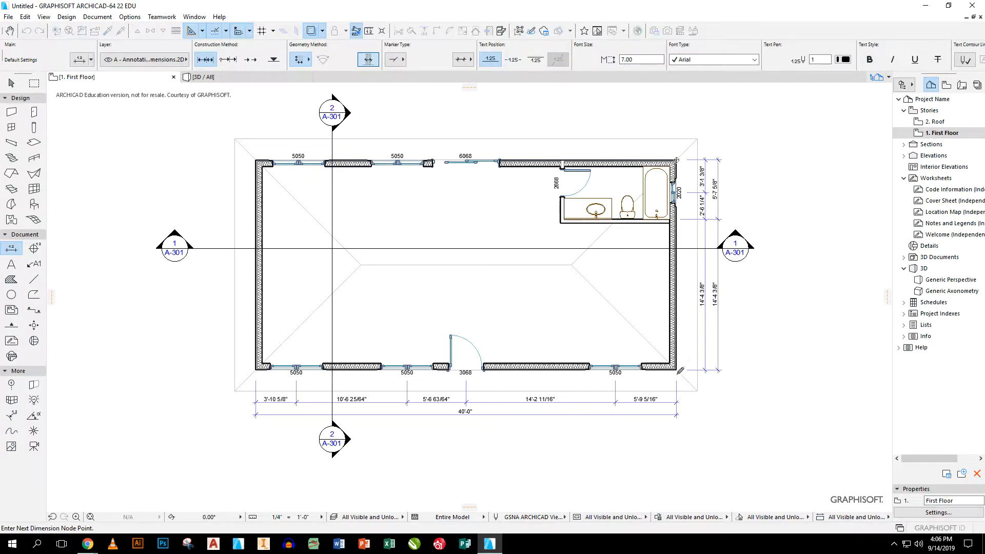
right_click(777, 373)
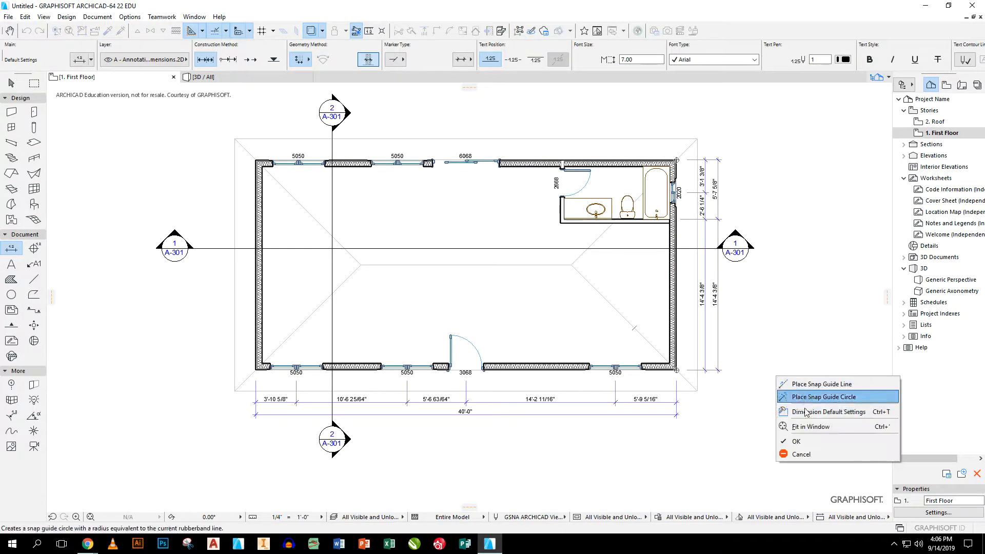
left_click(806, 441)
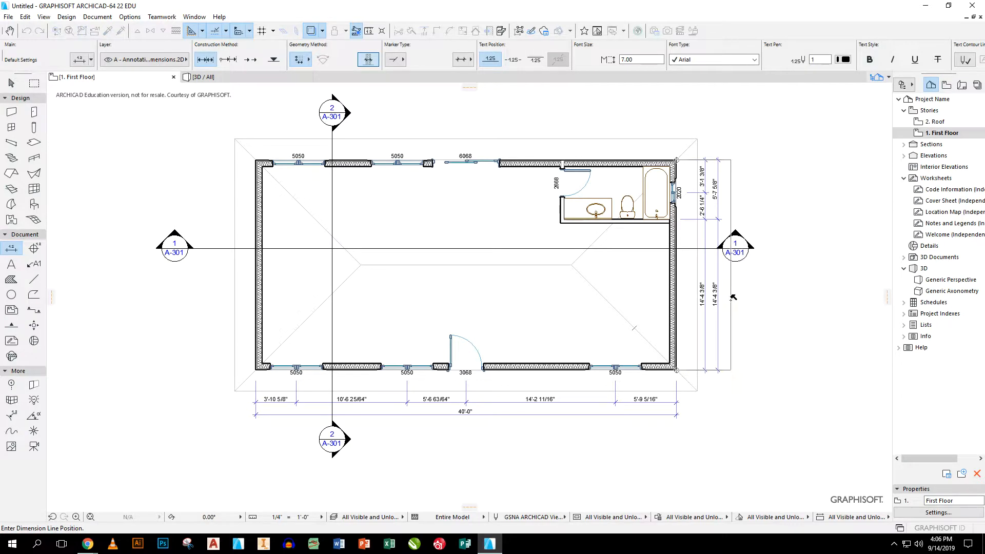
left_click(730, 300)
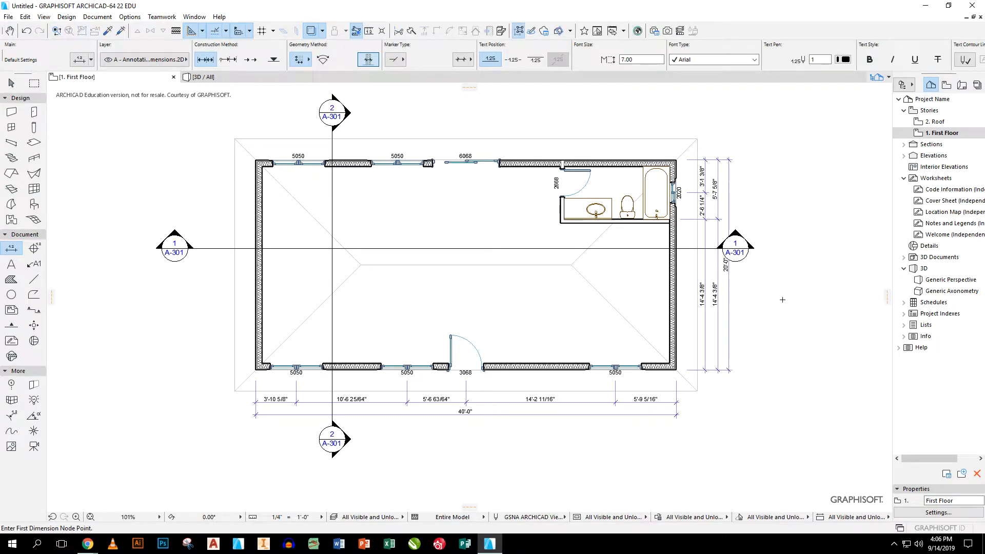
left_click(11, 83)
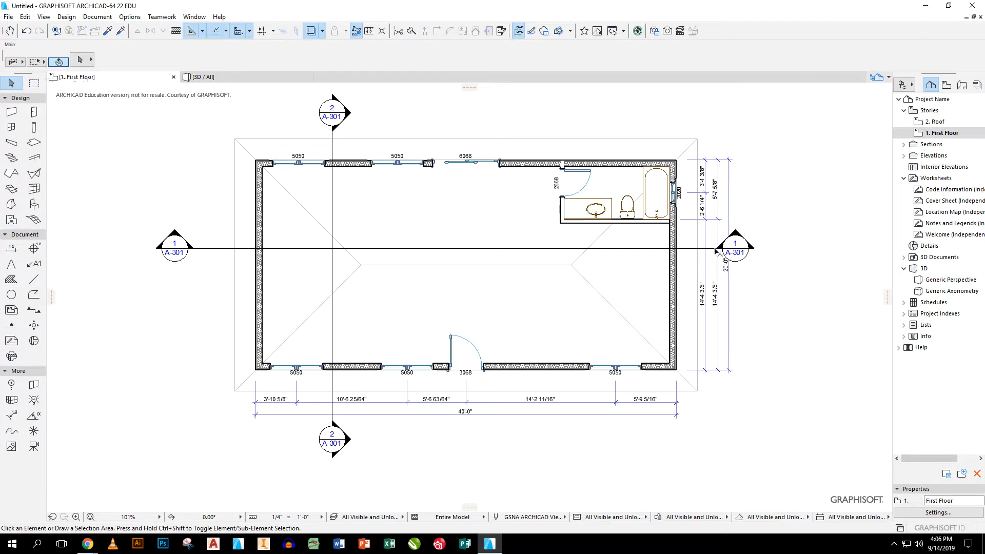
- Stretch the east end of section line 1/A-301 outward so its marker clears the east dimensions, and clear the selection
left_click(742, 251)
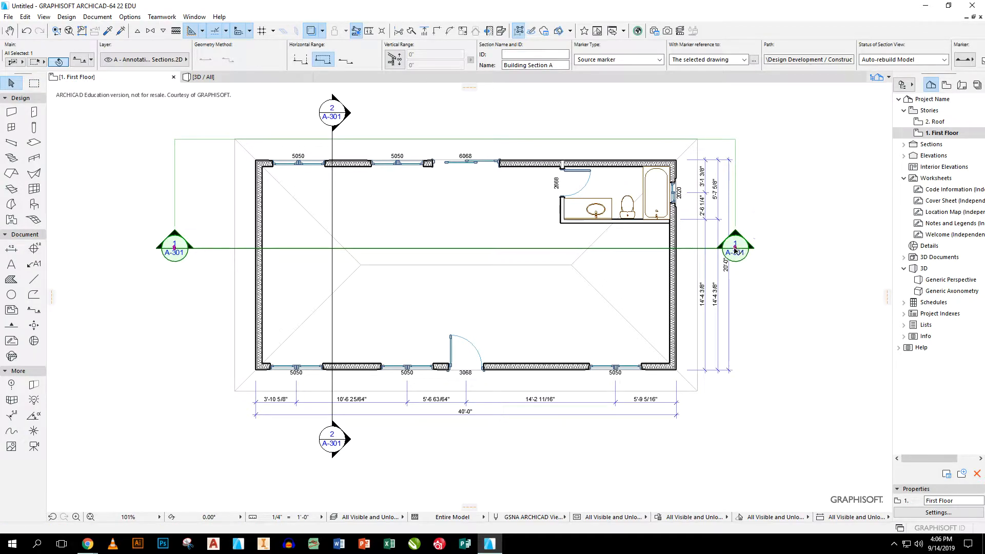
left_click(736, 249)
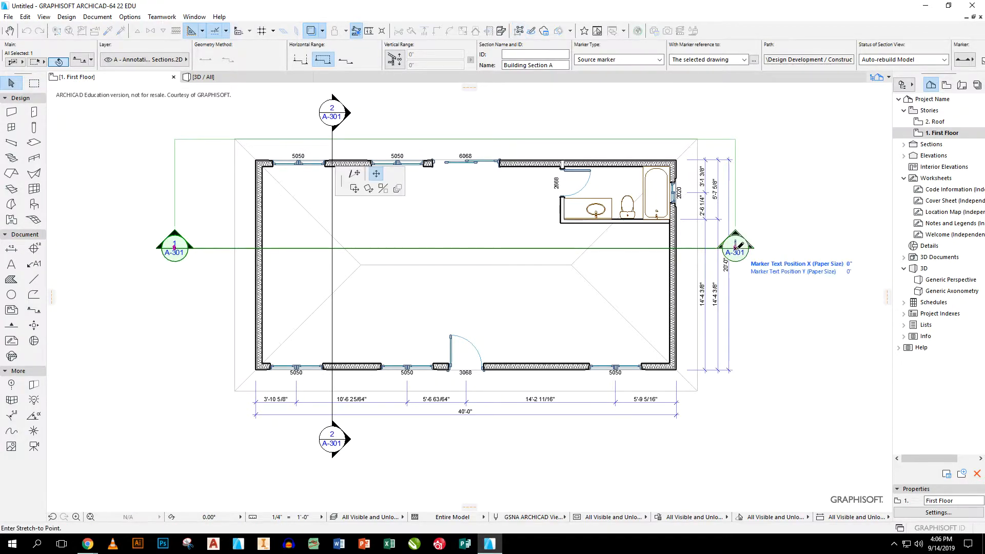
left_click(354, 174)
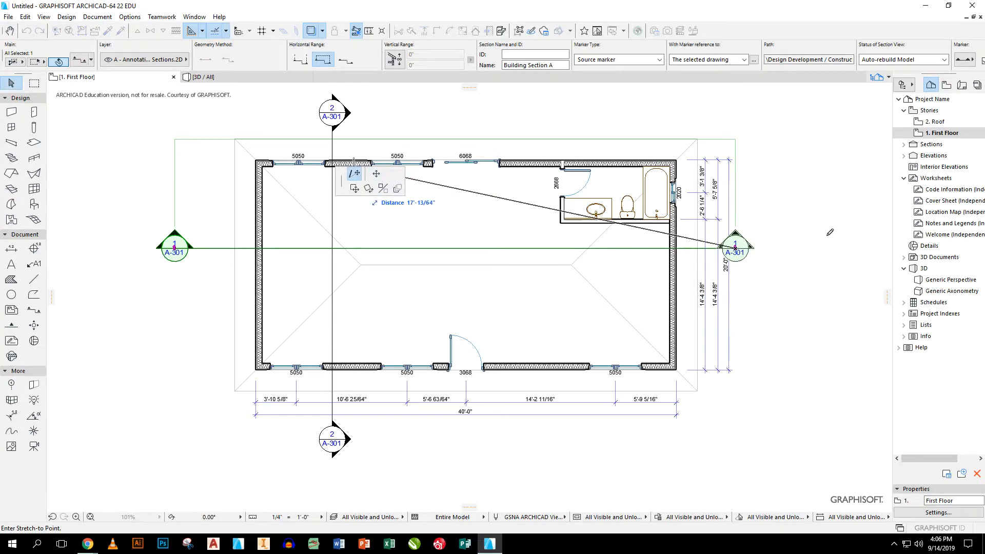
left_click(762, 250)
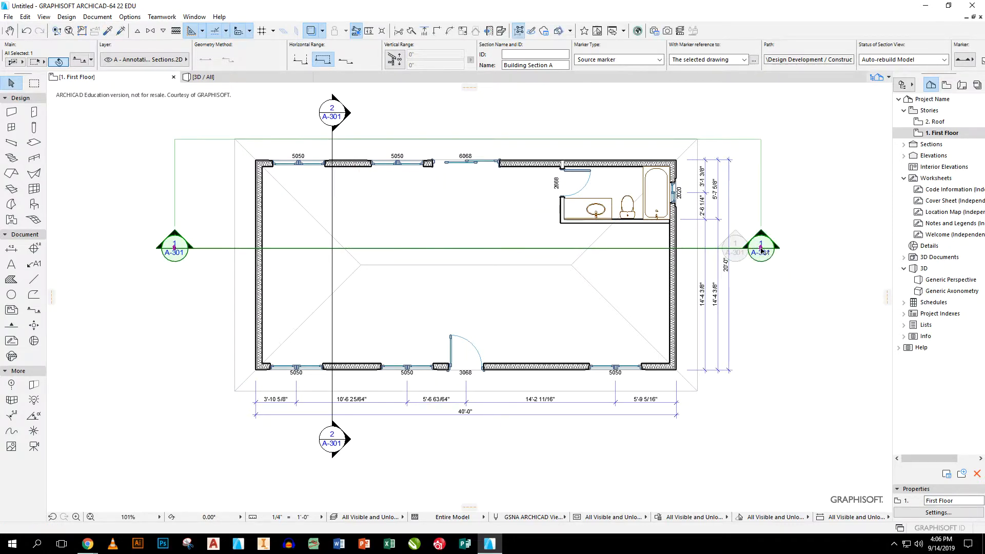
left_click(768, 297)
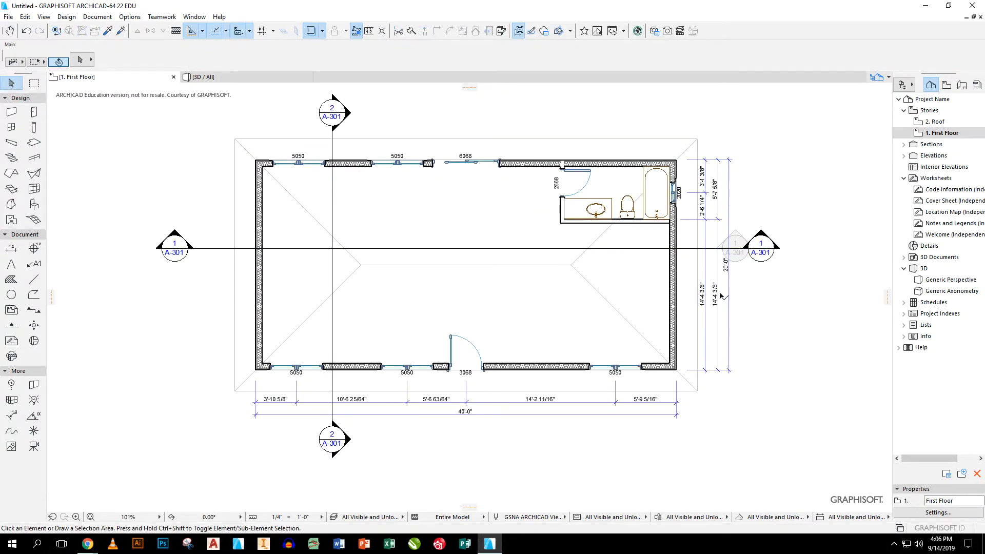
- Delete the duplicate 14'-4 3/8" segment from the innermost east dimension chain
left_click(703, 299)
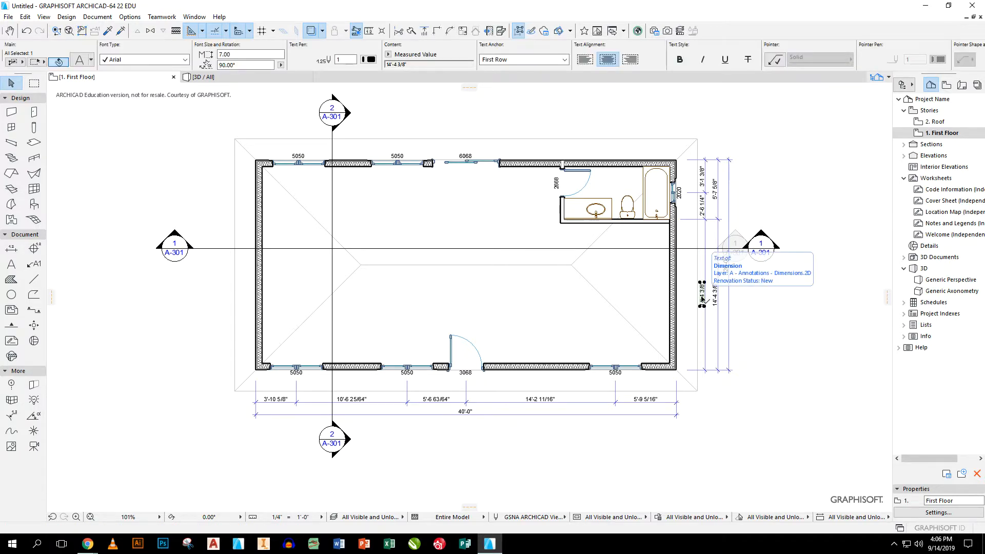
key("Delete")
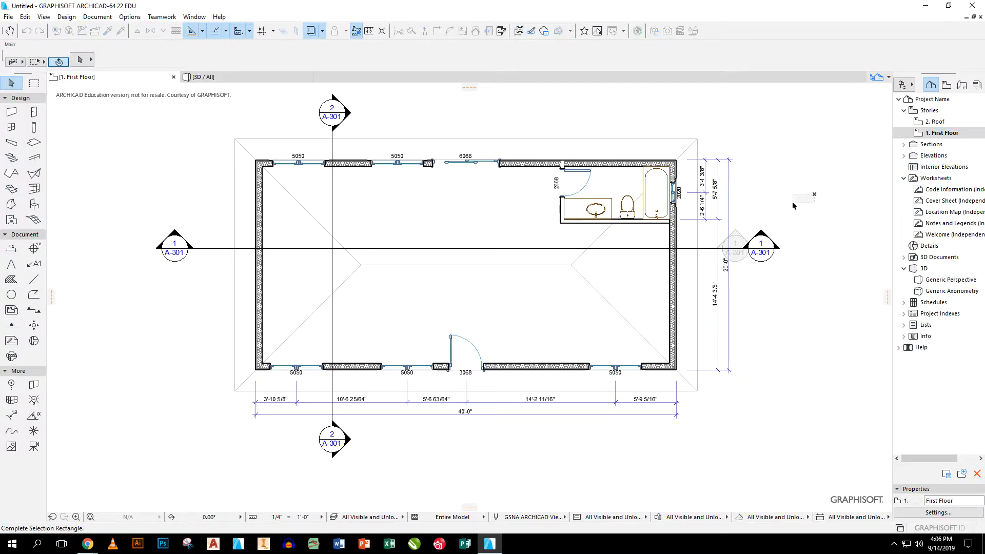
- Open the South Elevation of the building
double_click(928, 156)
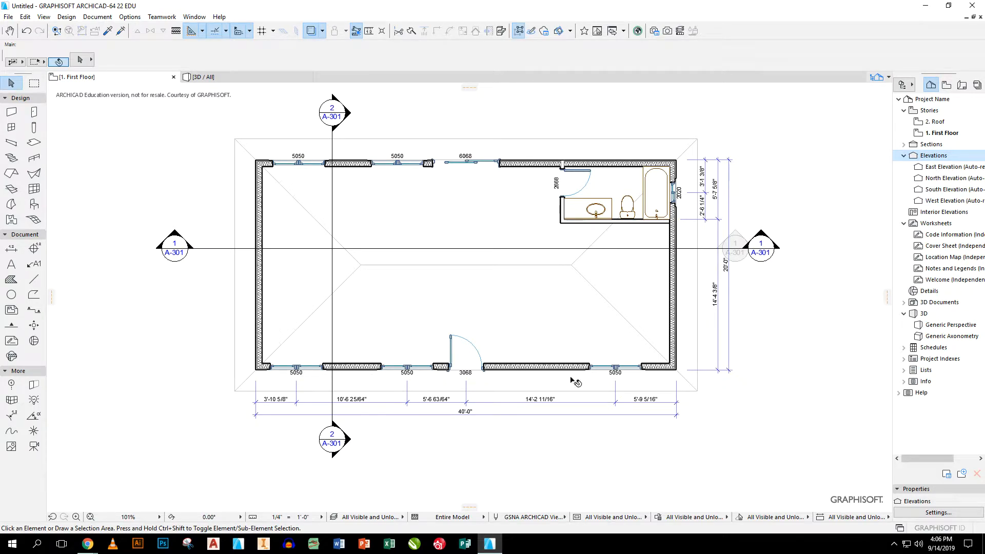
double_click(939, 190)
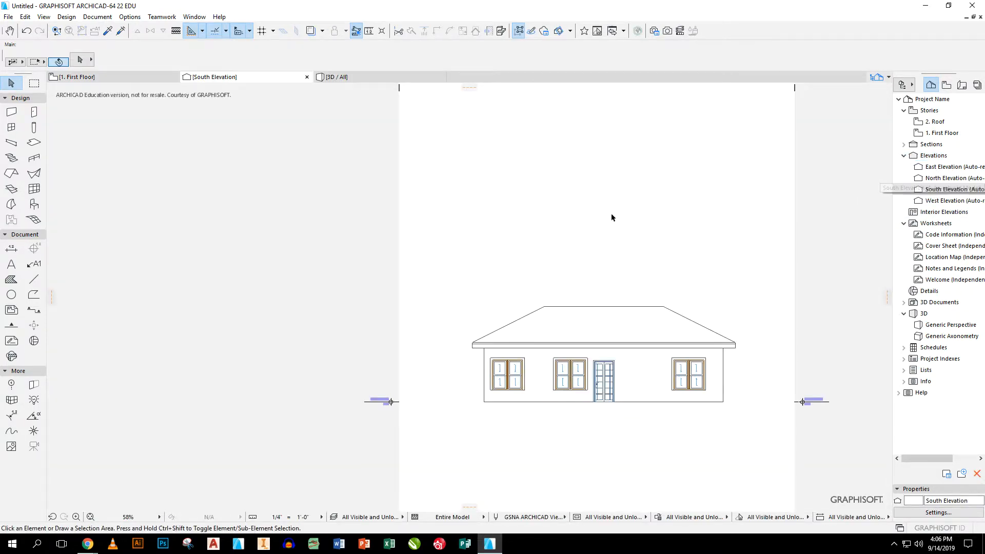
middle_click_drag(652, 362, 529, 321)
scroll(510, 318, "up", 4)
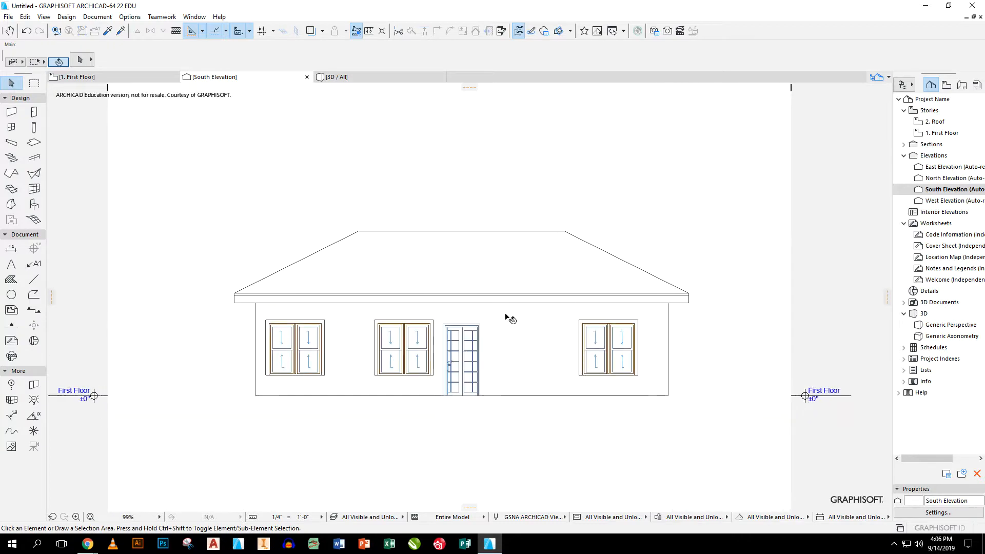
- Add elevation dimensions at the wall base, window head, eave and roof ridge, aligned just beyond the east eave
left_click(11, 249)
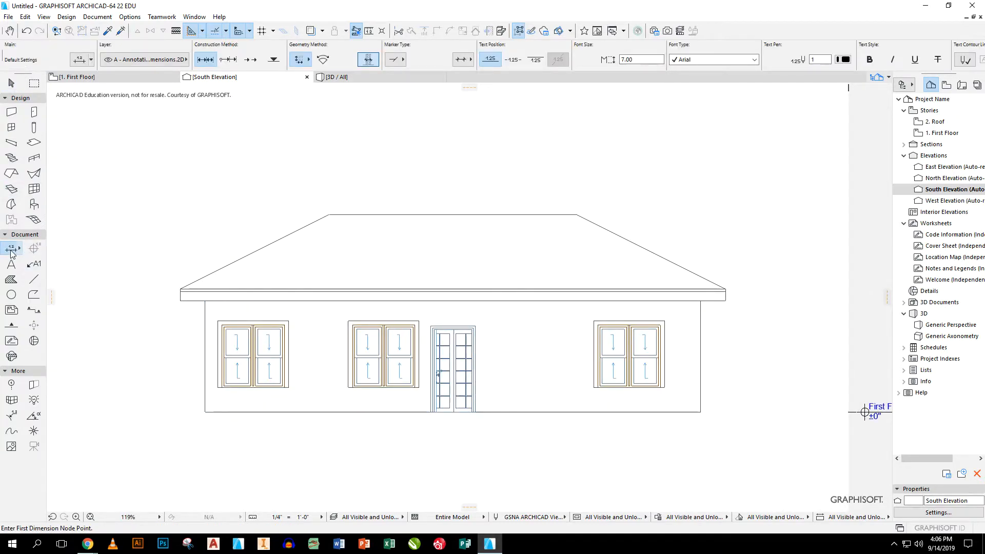
left_click(273, 60)
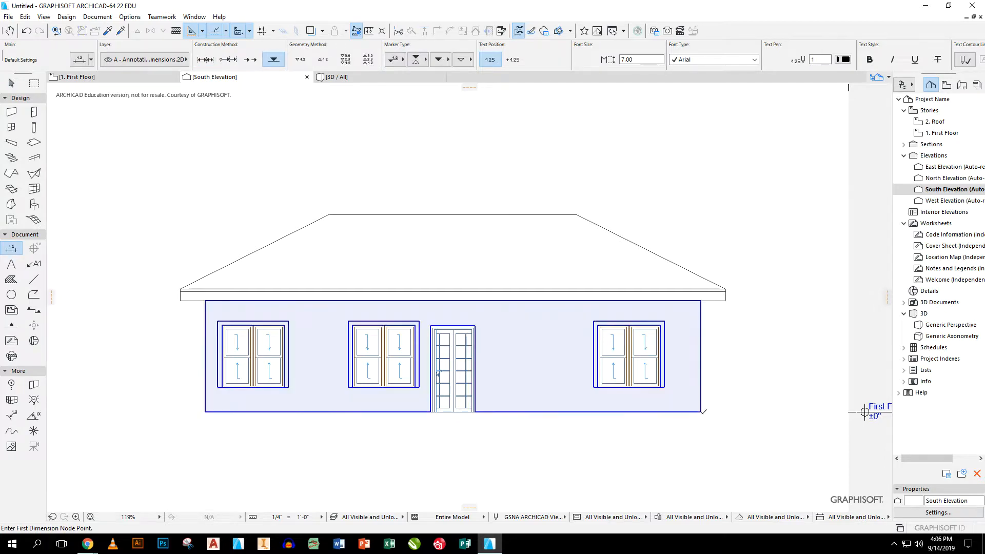
left_click(701, 413)
left_click(661, 326)
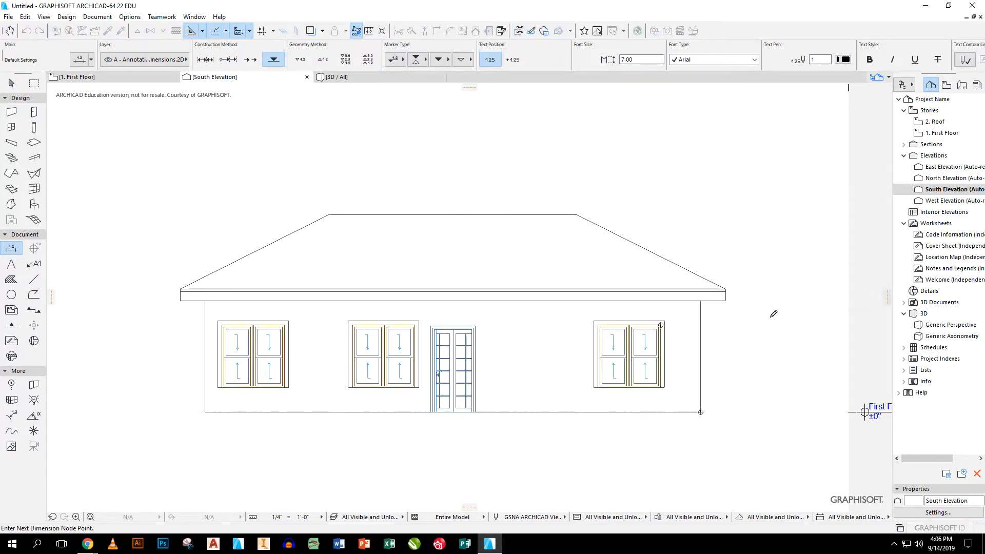
left_click(726, 290)
left_click(577, 214)
right_click(798, 240)
left_click(802, 308)
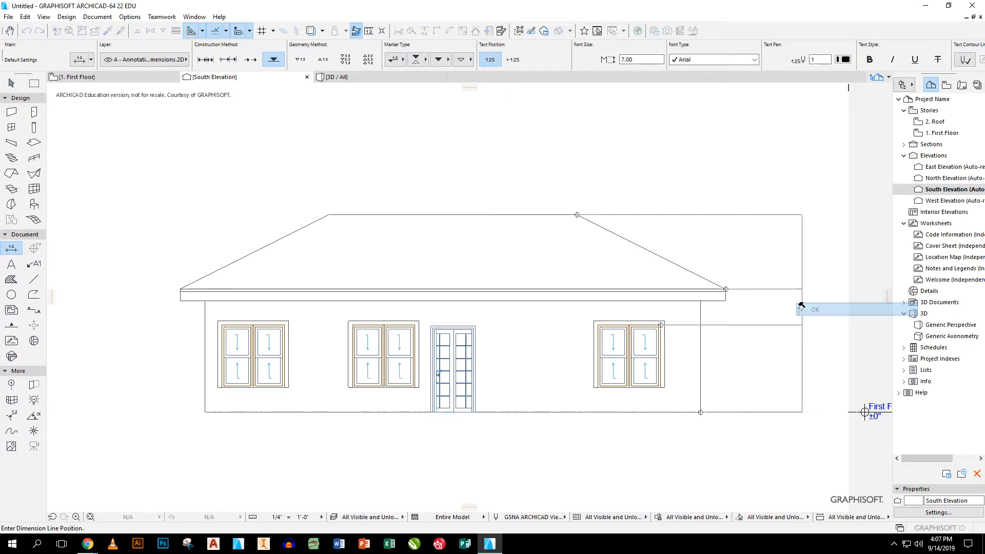
left_click(760, 285)
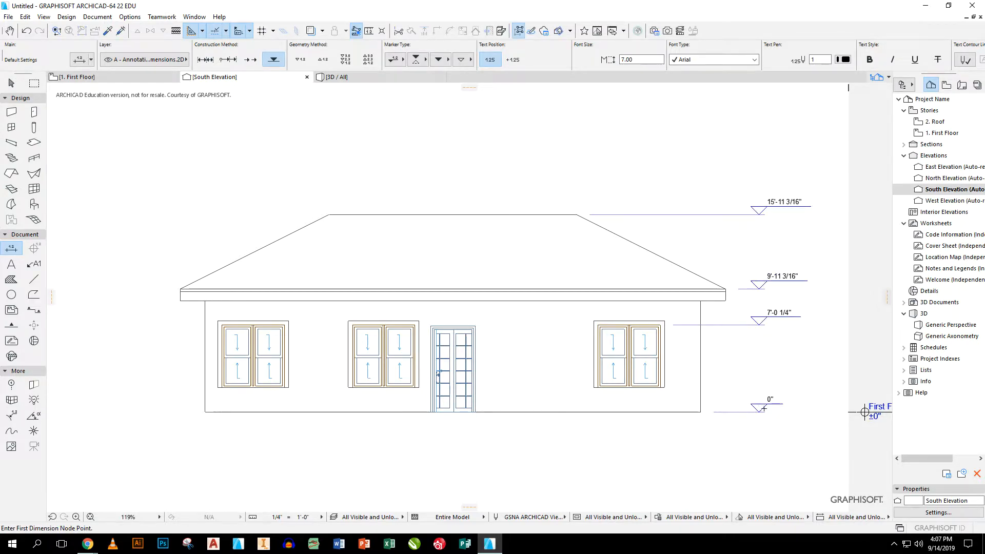
- Change the elevation dimensions' markers to circled crosshairs with the values below the level lines, and clear the selection
left_click(12, 84)
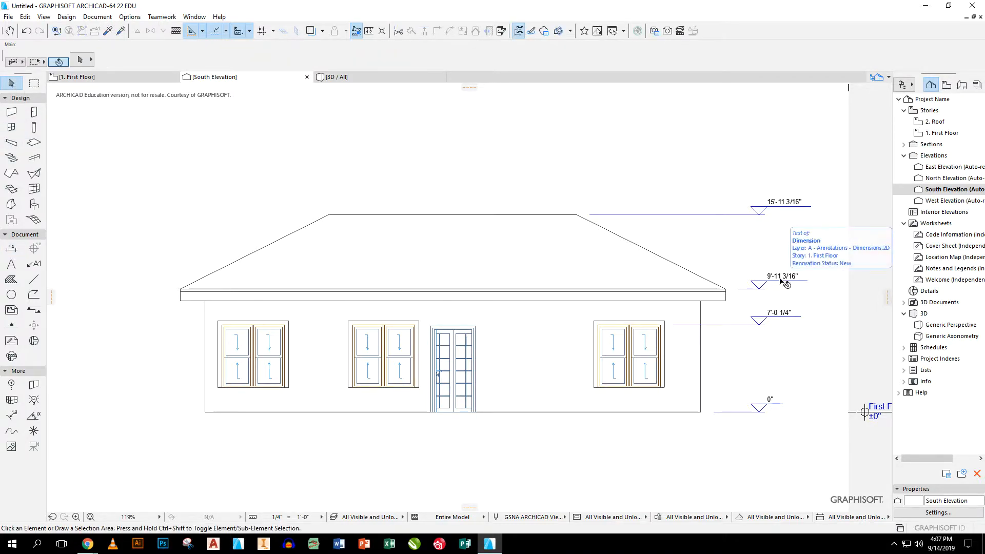
left_click(759, 214)
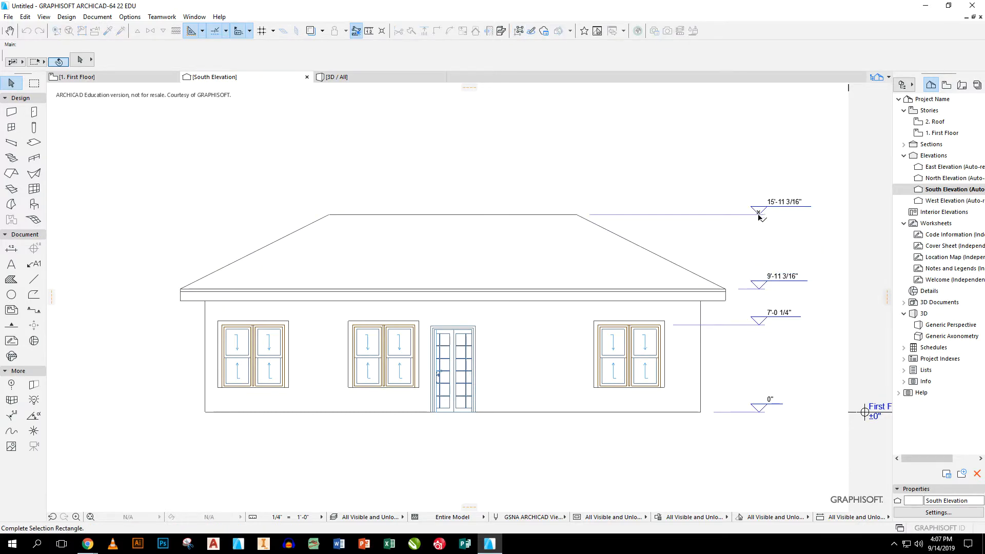
left_click(768, 430)
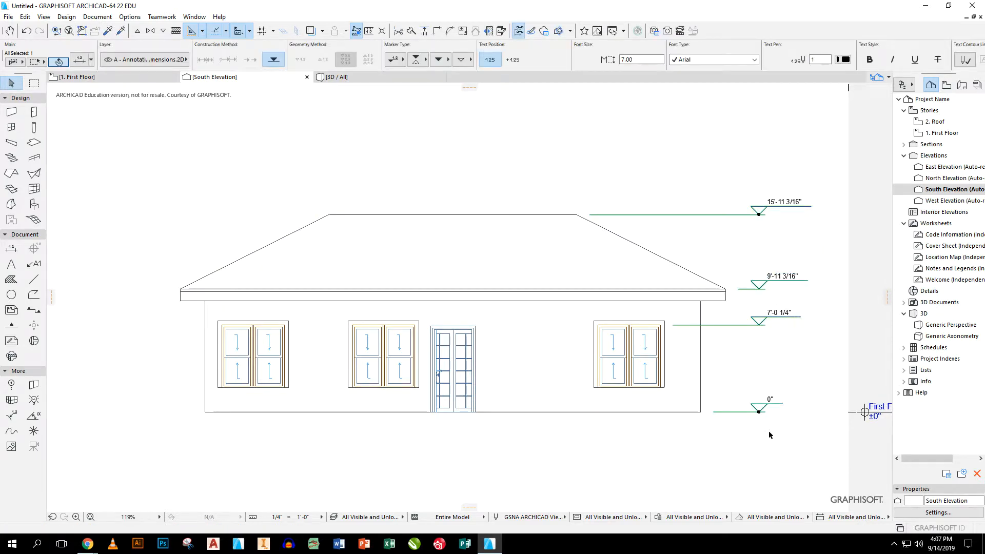
left_click(404, 61)
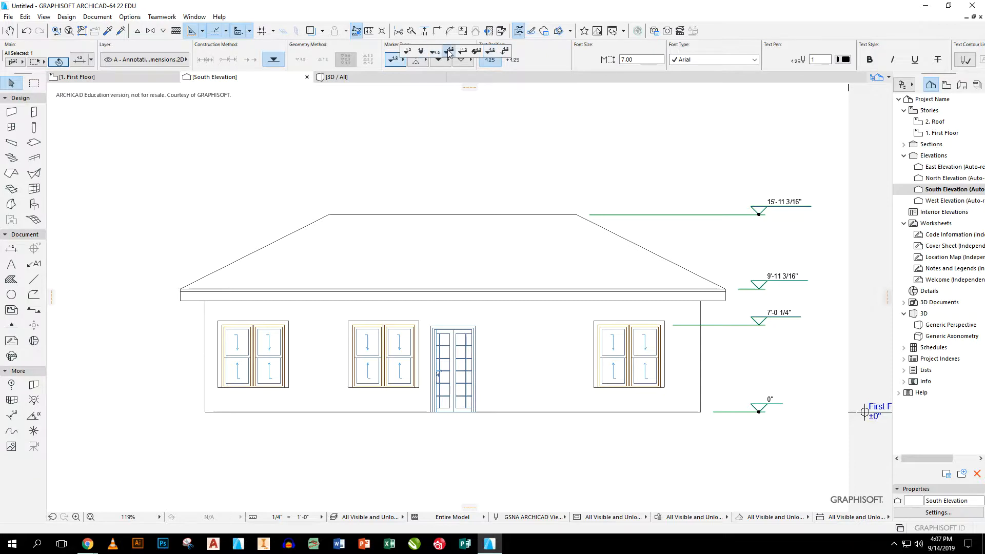
left_click(475, 53)
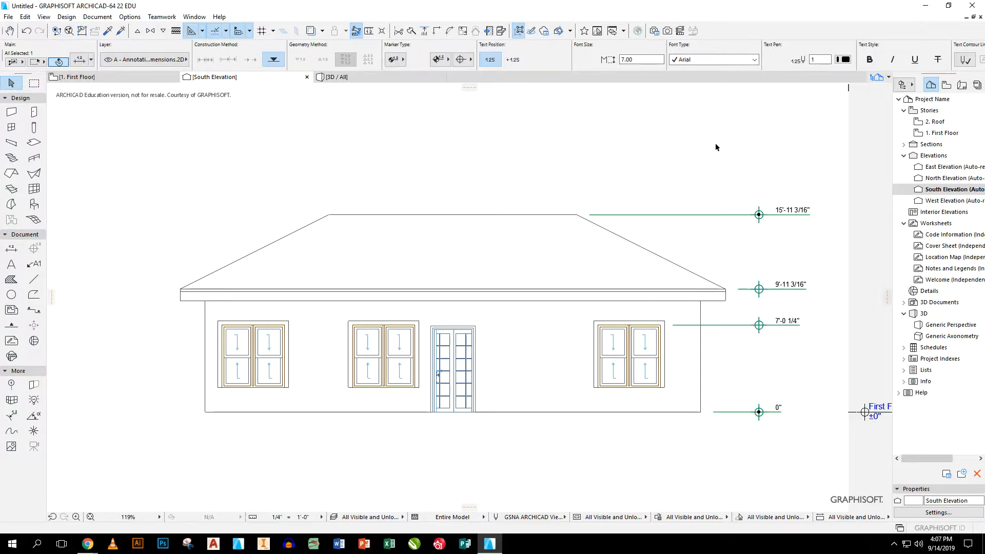
left_click(444, 60)
left_click(460, 52)
left_click(708, 173)
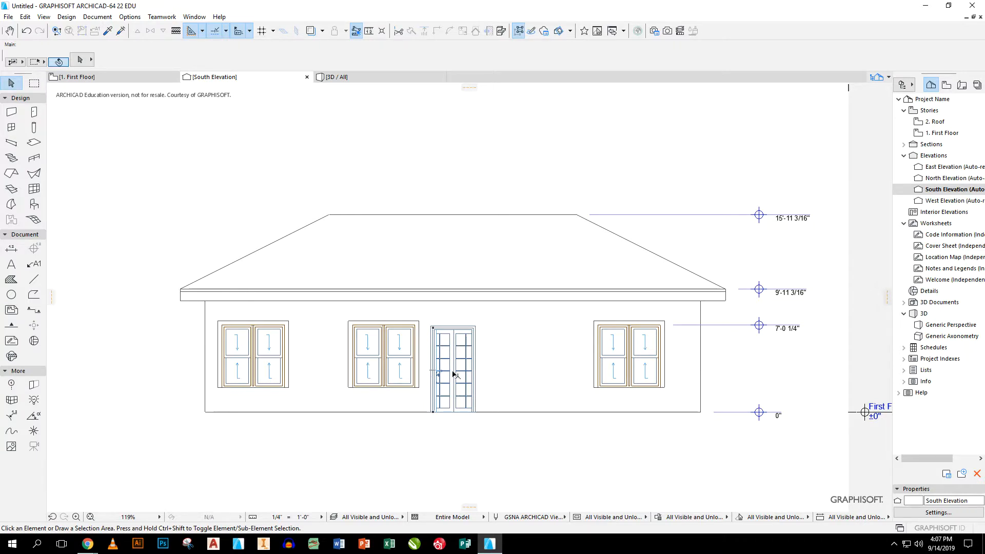
- Set the side and upper negative reveal sizes of the three south double-hung windows to 0, and clear the selection
left_click(664, 324)
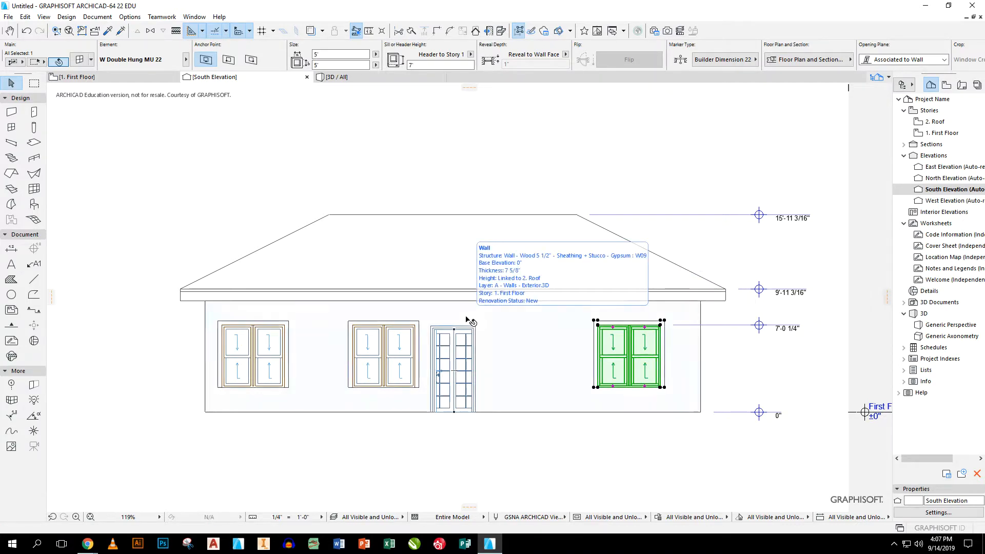
left_click(417, 324, "shift")
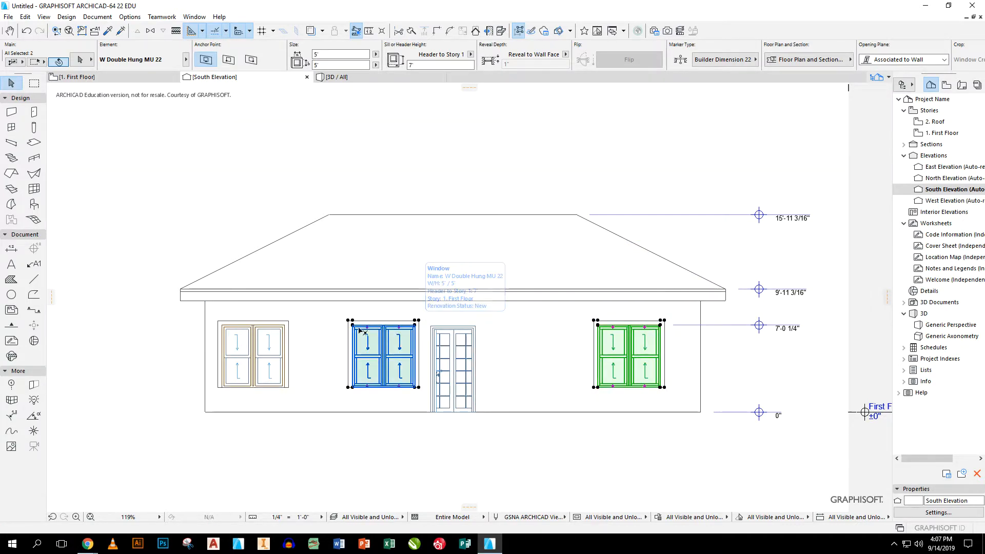
left_click(289, 314, "shift")
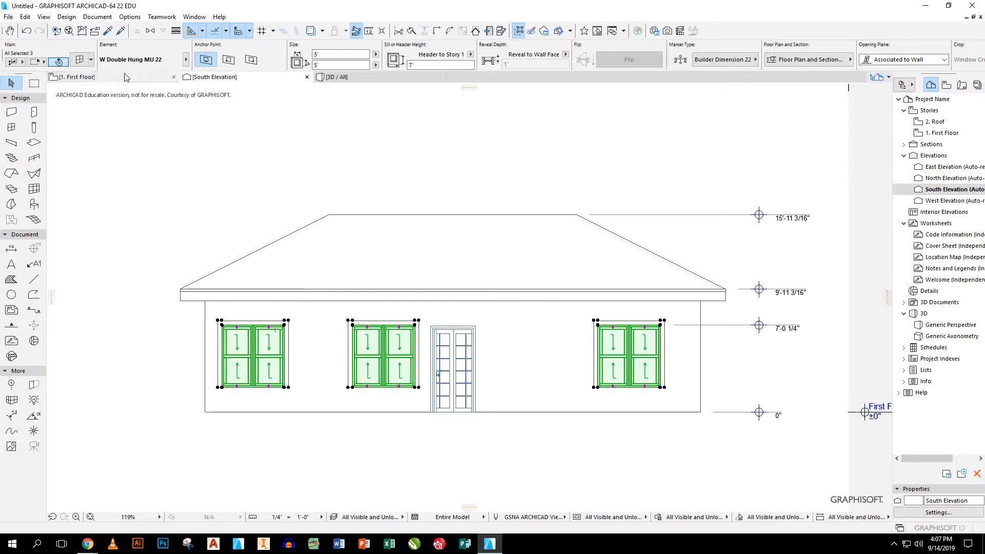
left_click(81, 60)
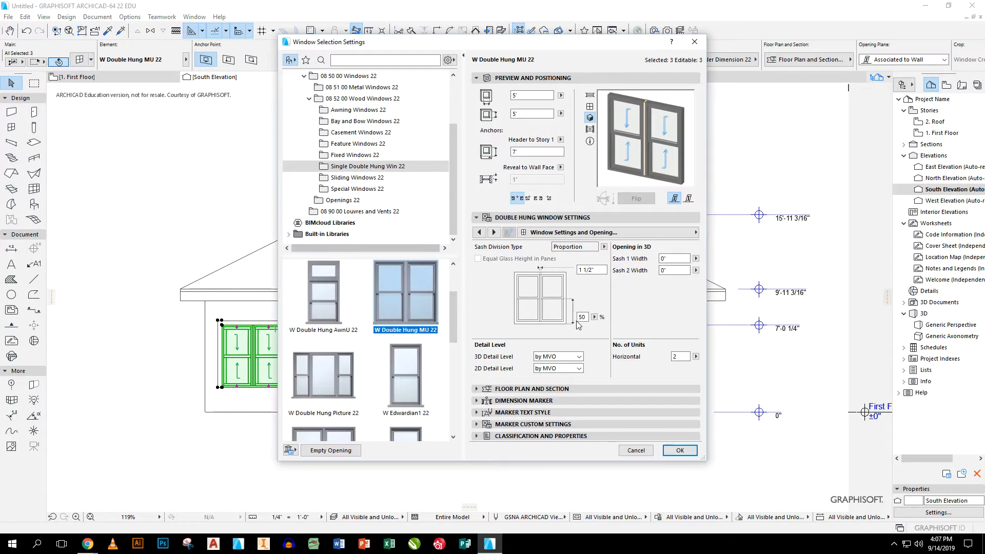
left_click(494, 232)
left_click(494, 233)
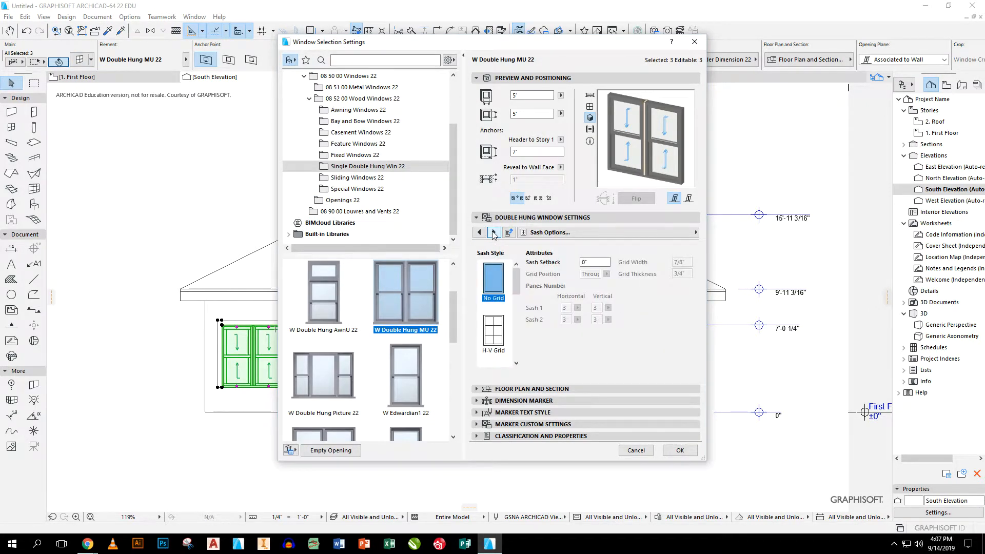
left_click(494, 232)
left_click(493, 232)
left_click(492, 232)
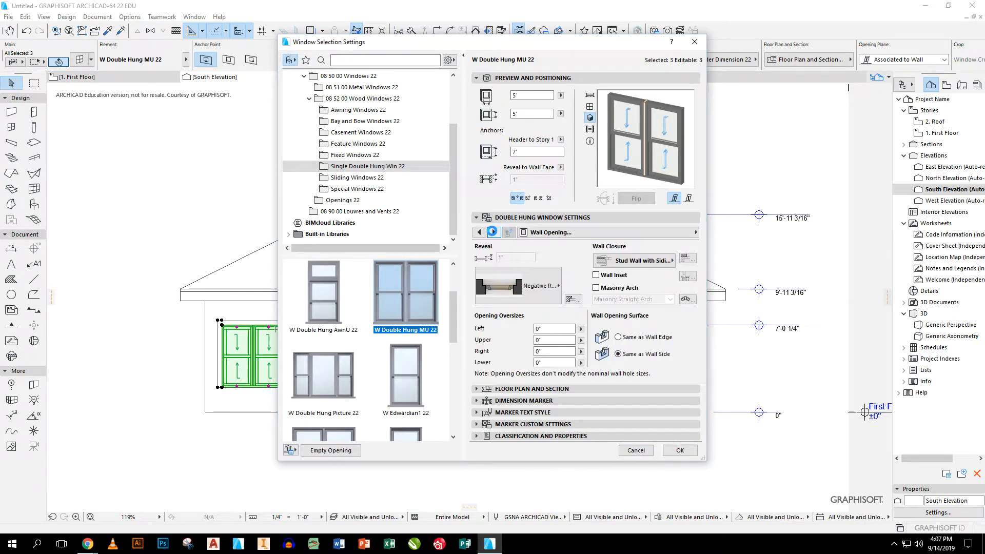
left_click(493, 233)
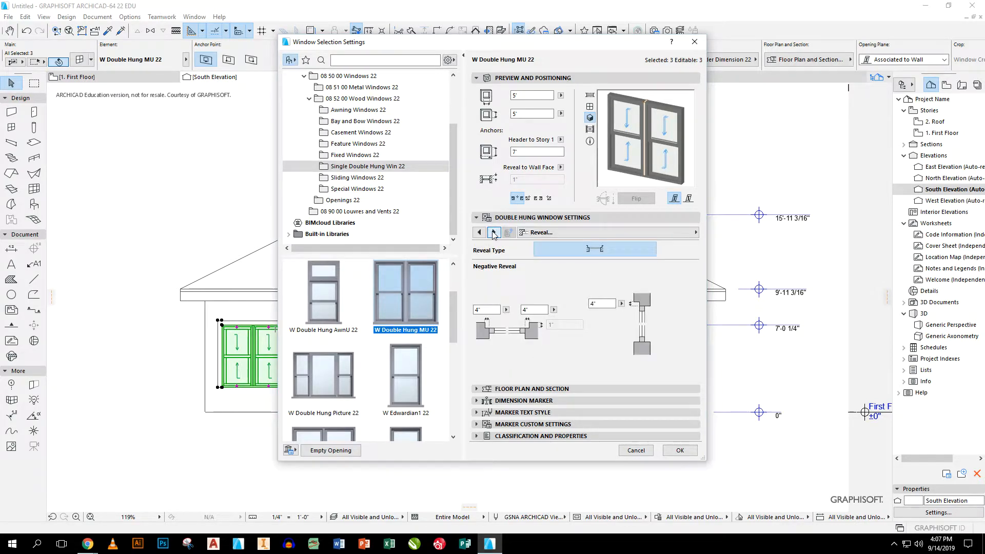
double_click(486, 309)
type("0")
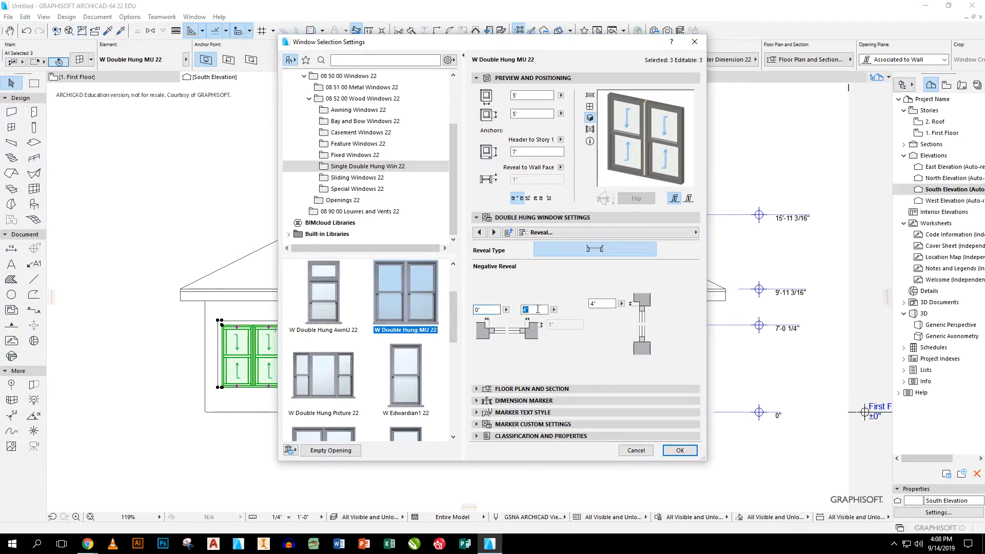
type("0")
double_click(610, 304)
type("0")
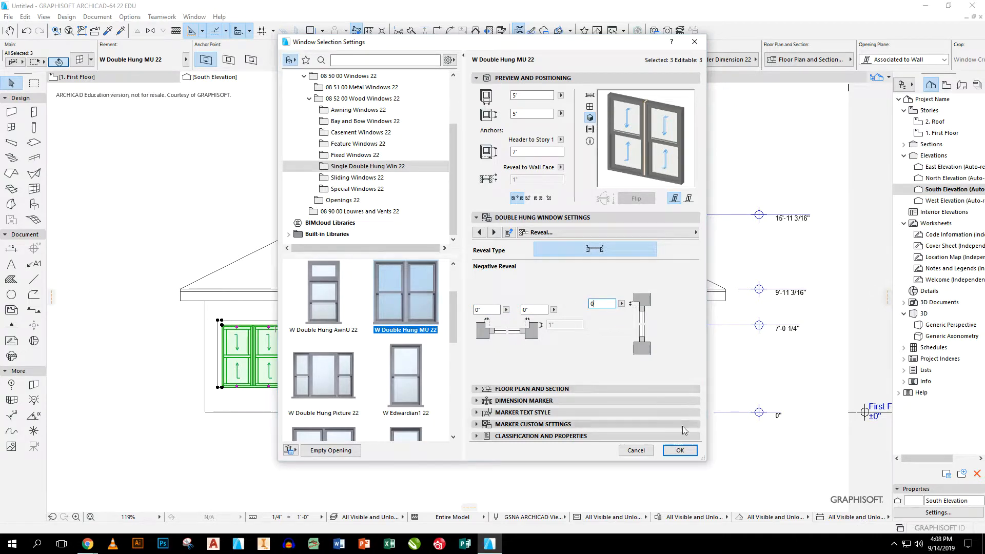
left_click(677, 450)
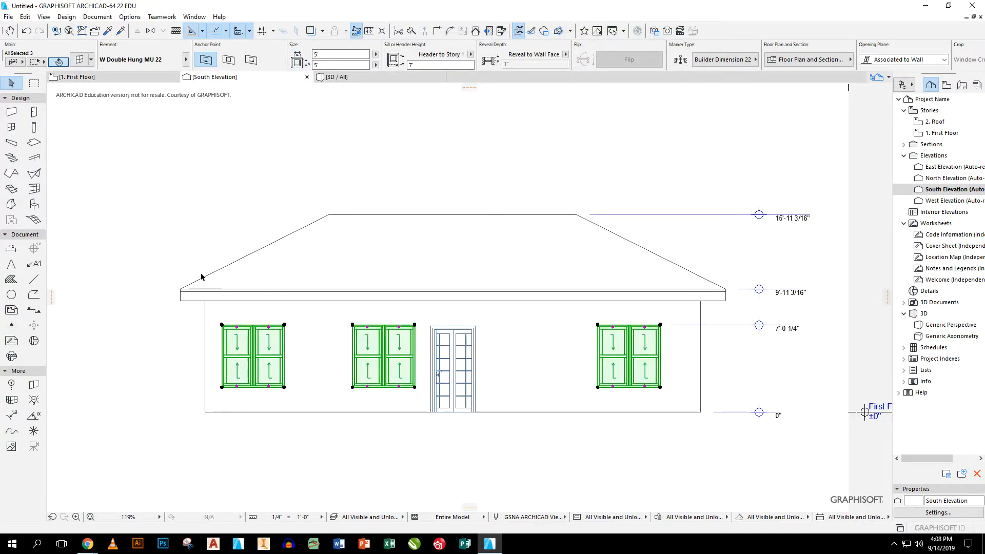
left_click(181, 261)
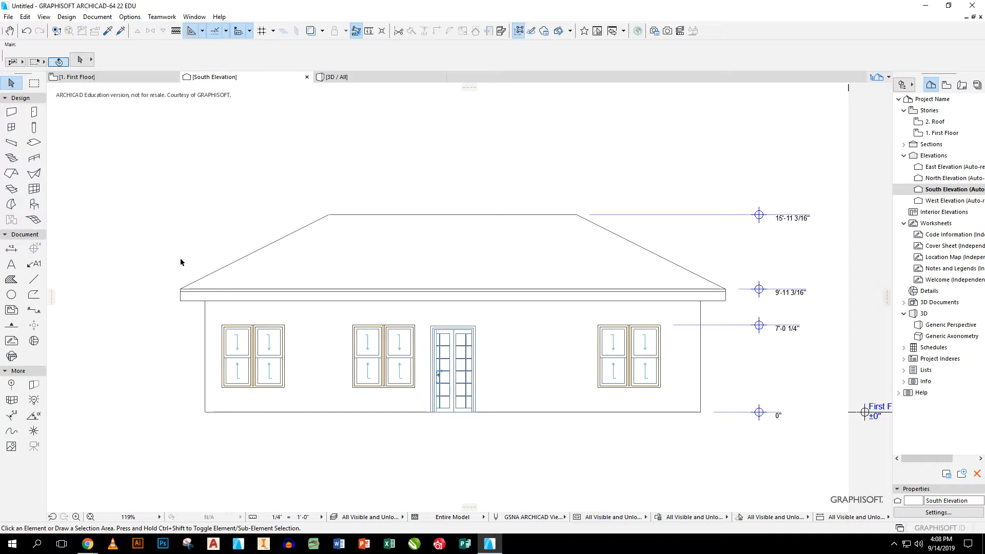
left_click(295, 263)
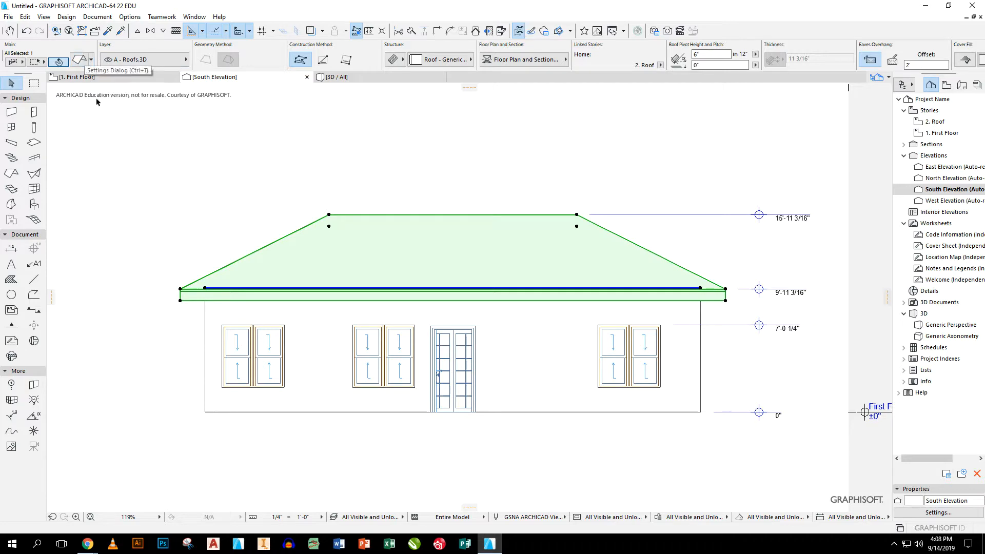
mouse_move(88, 544)
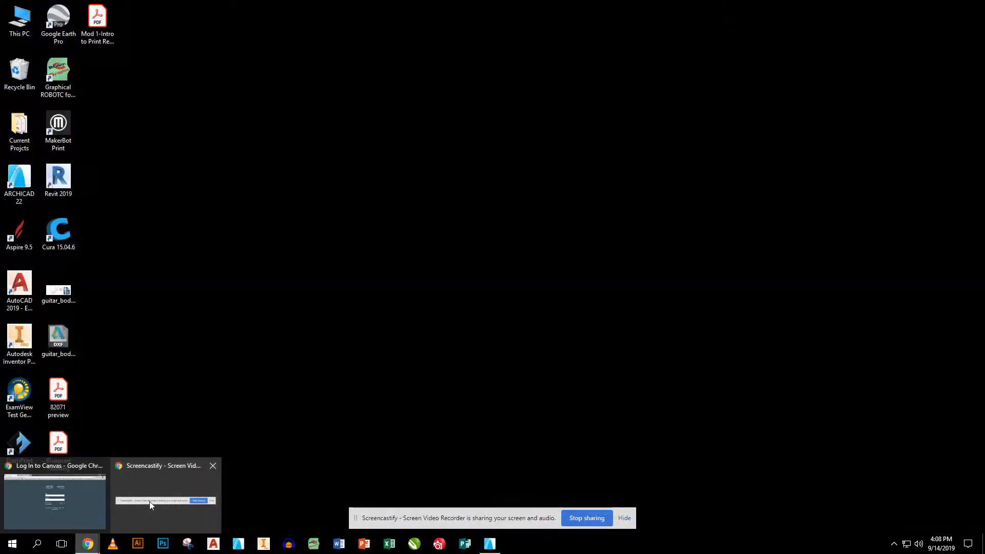
left_click(152, 506)
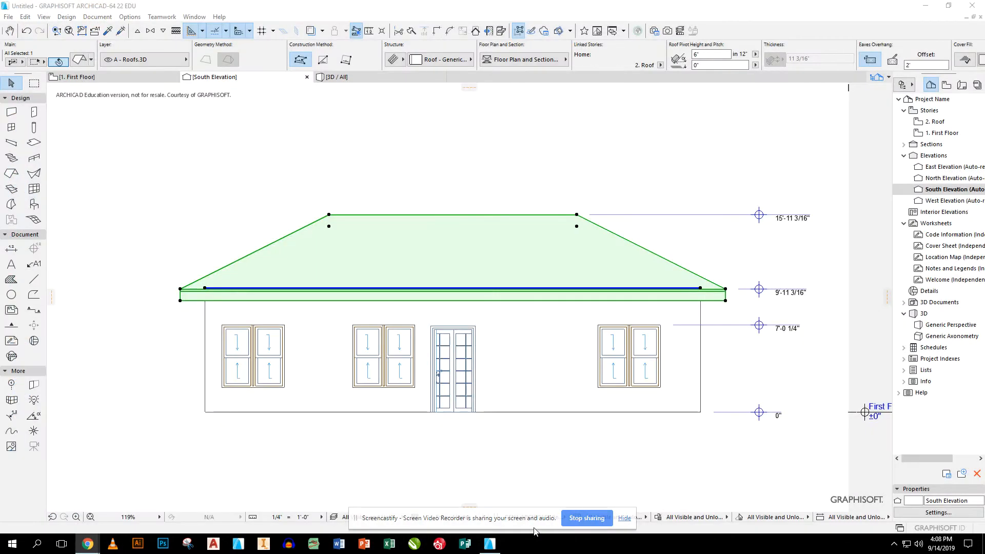
left_click(625, 518)
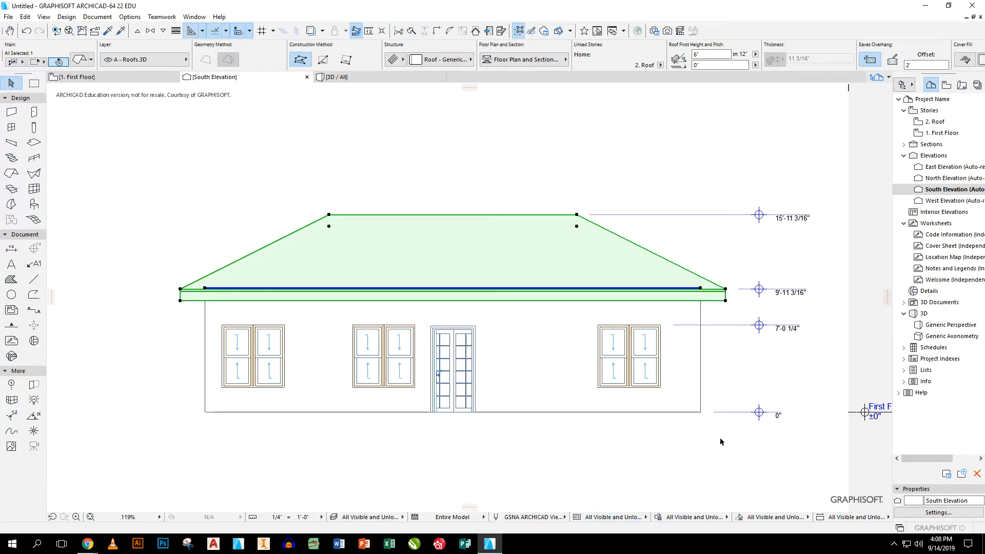
left_click(682, 445)
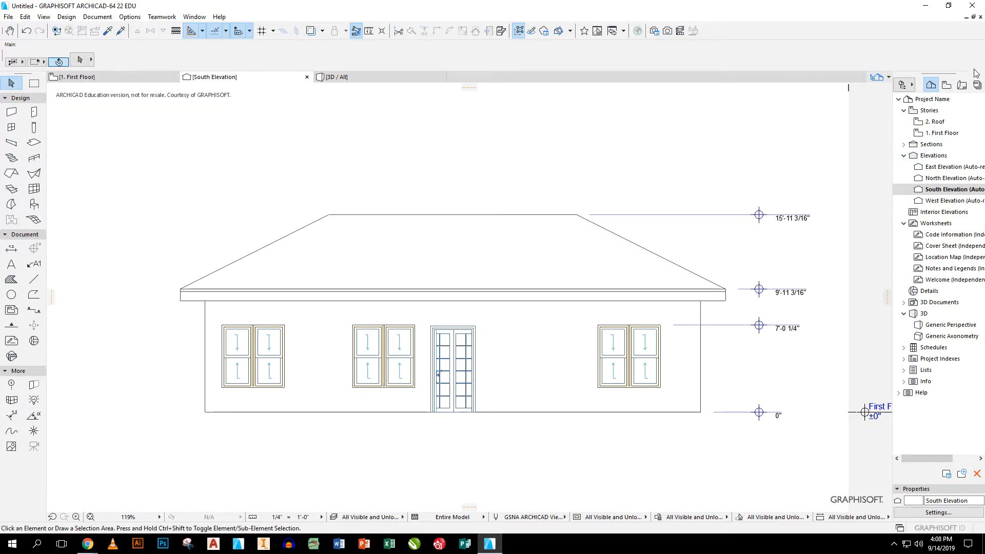
- Open the SD3 First Floor Plan layout from the Schematic Design floor plans in the layout book
left_click(962, 85)
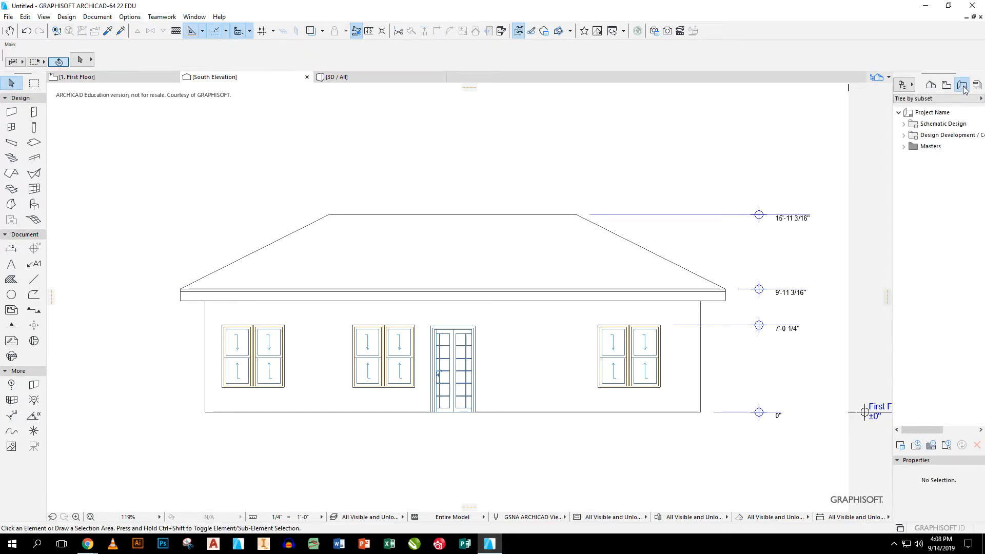
left_click(907, 124)
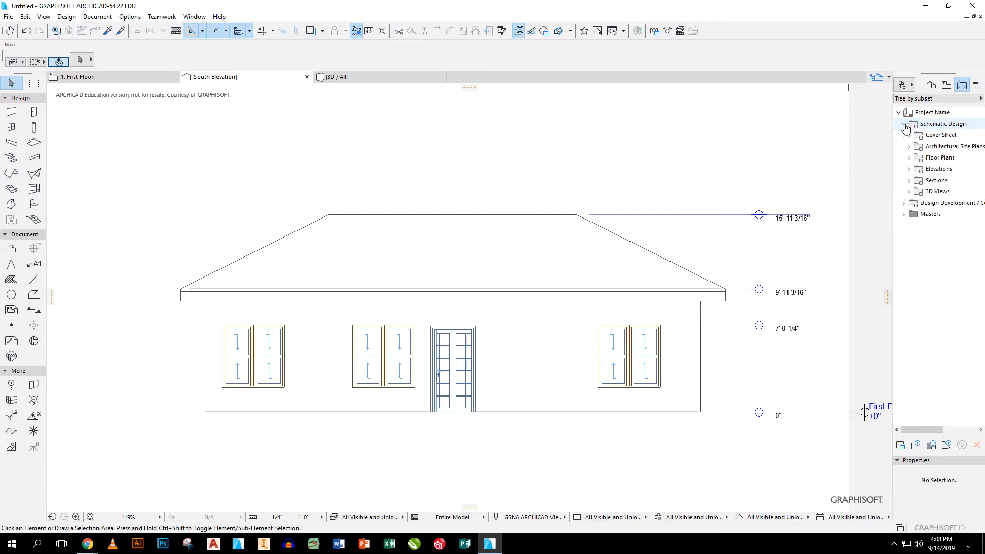
left_click(910, 159)
double_click(940, 170)
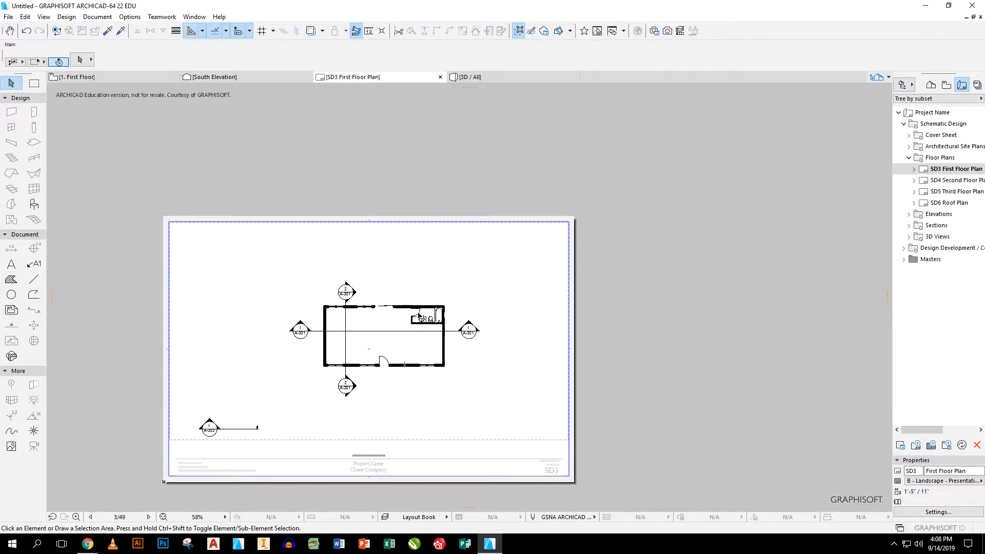
- Set the source view of the First Floor Plan drawing to the All Visible and Unlocked layer combination
left_click(418, 314)
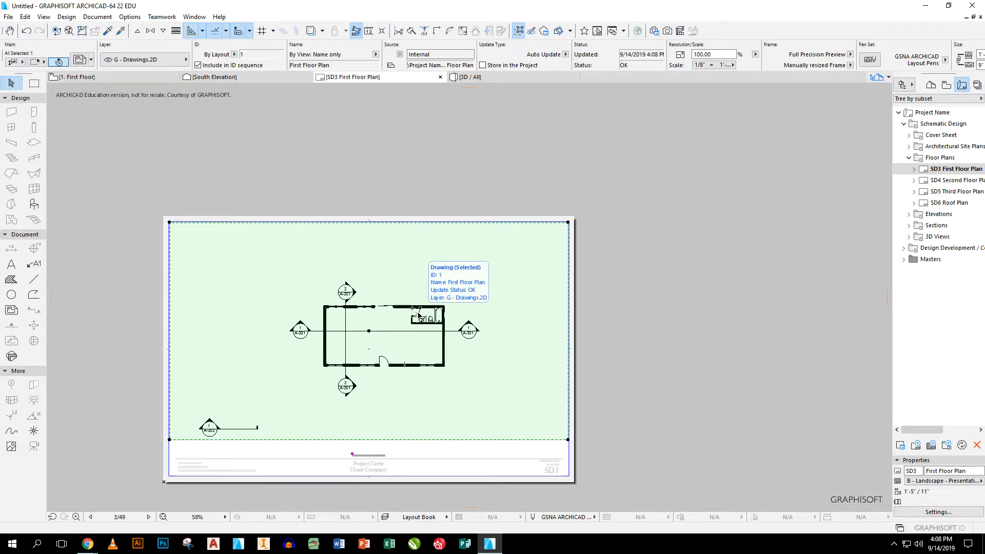
right_click(418, 315)
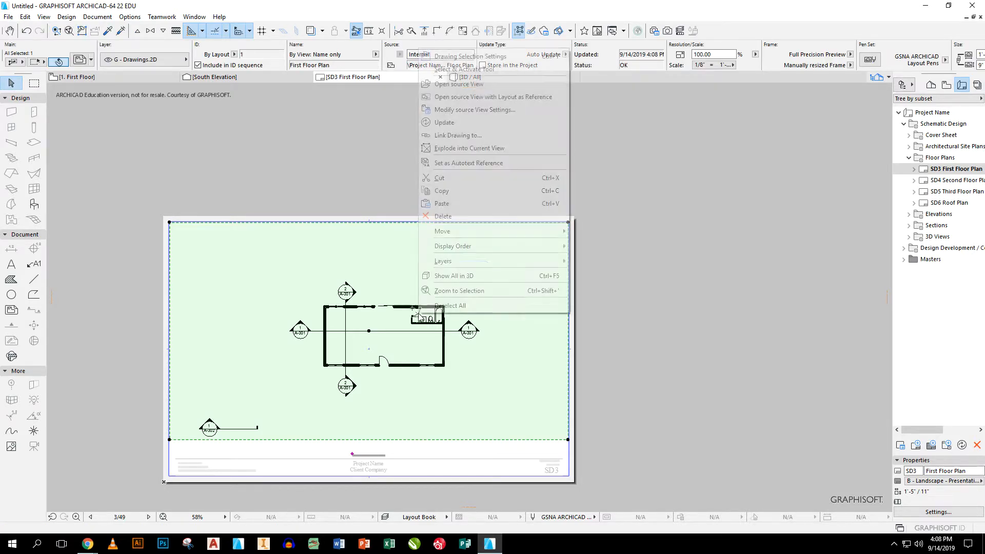
left_click(472, 110)
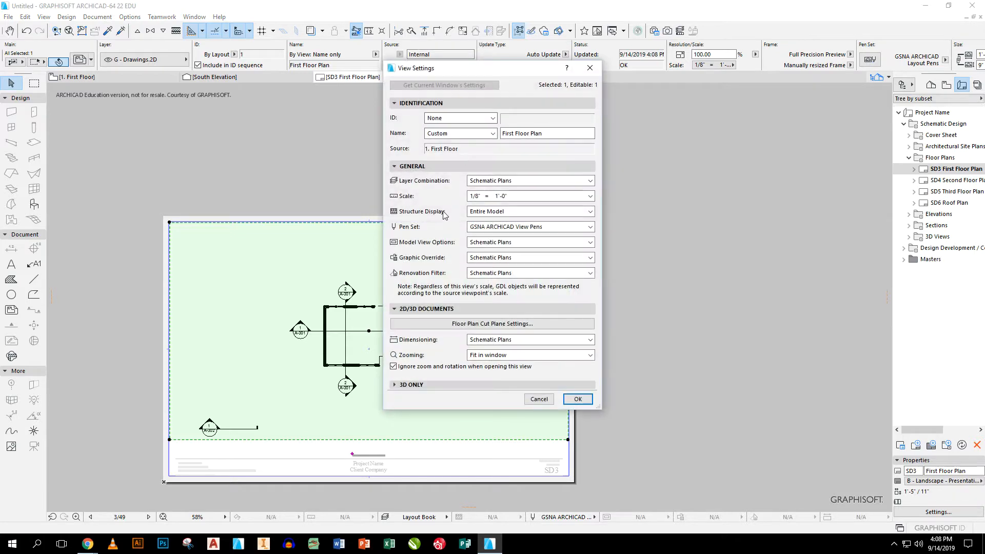
left_click(503, 181)
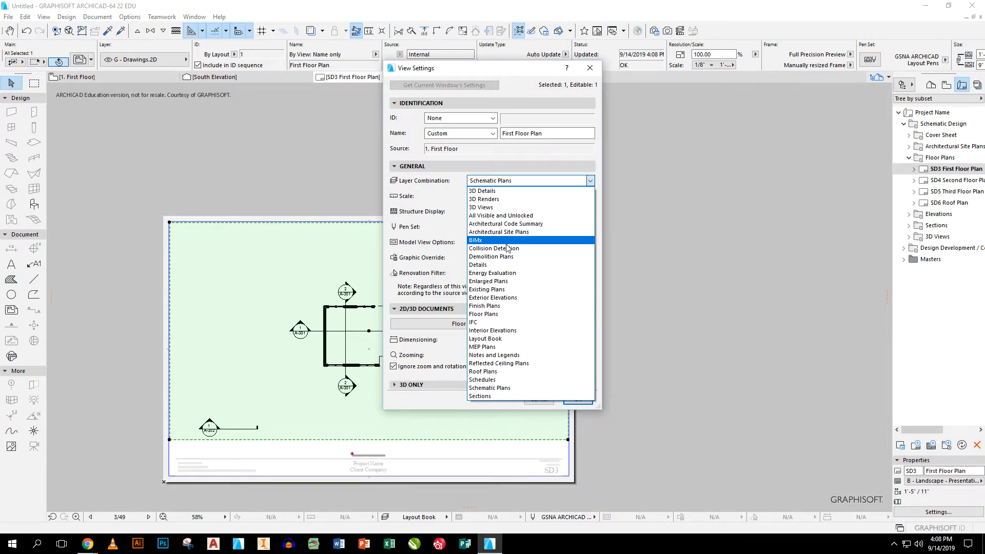
left_click(505, 216)
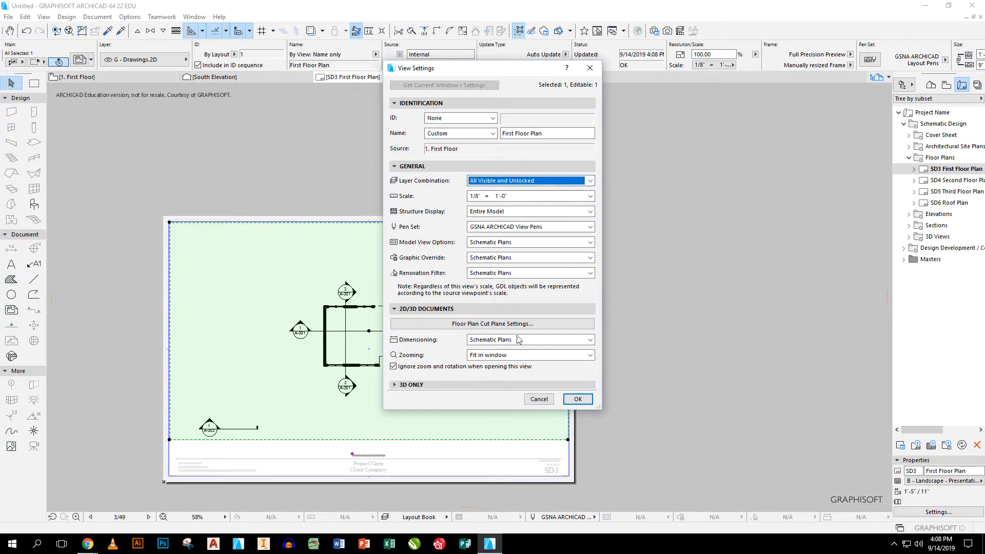
left_click(577, 400)
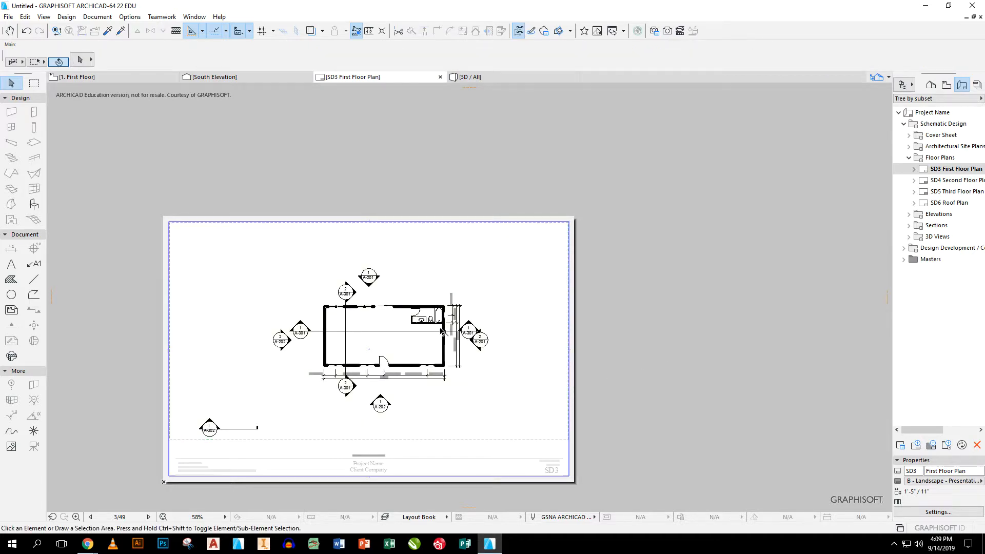
scroll(442, 327, "up", 6)
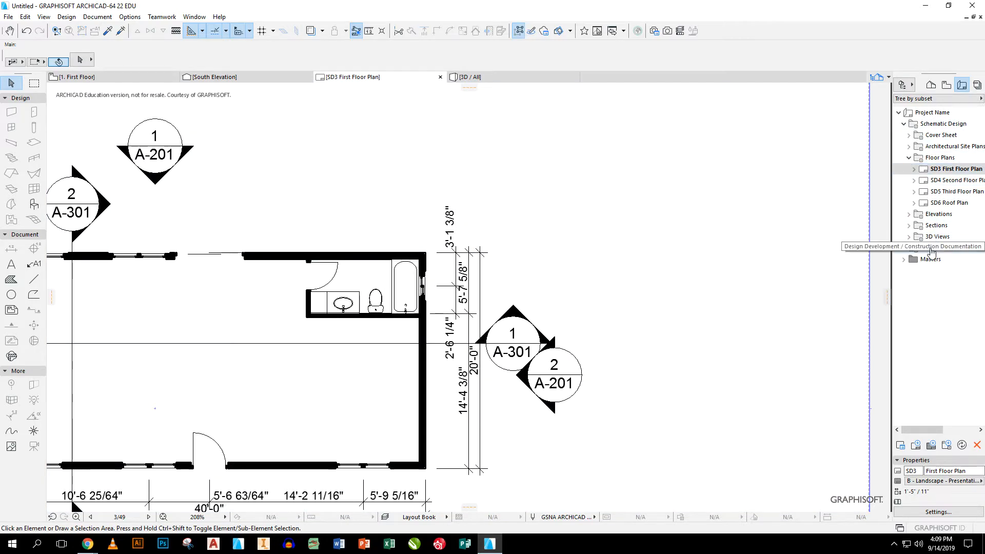
- Open the A-109 First Floor Plan layout from the A1 - Plans floor plans in the Design Development subset
left_click(907, 250)
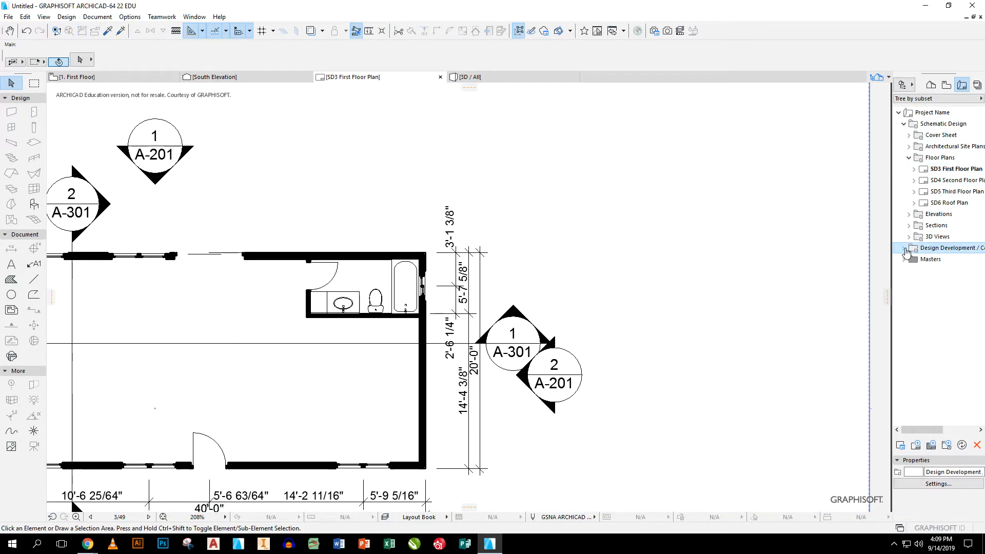
left_click(905, 249)
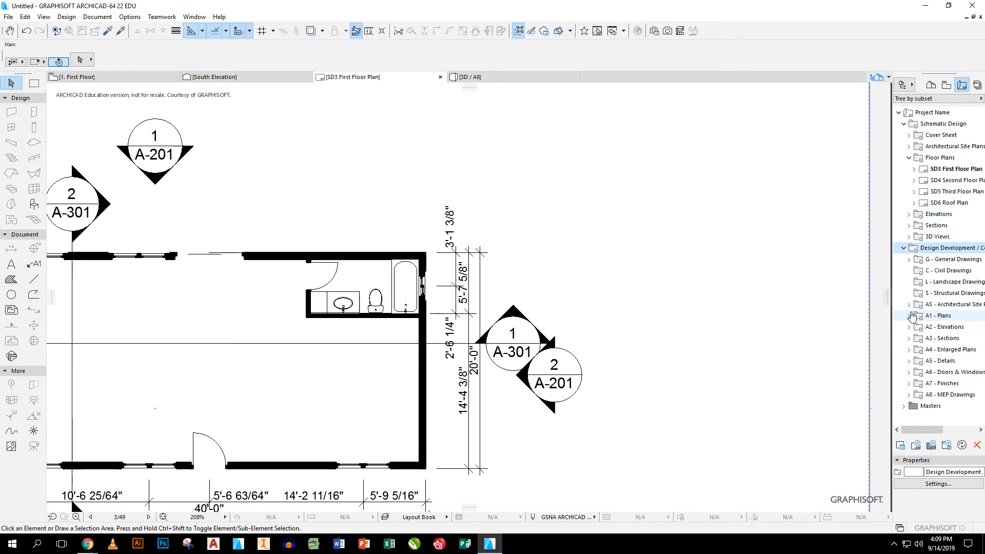
left_click(910, 316)
double_click(943, 350)
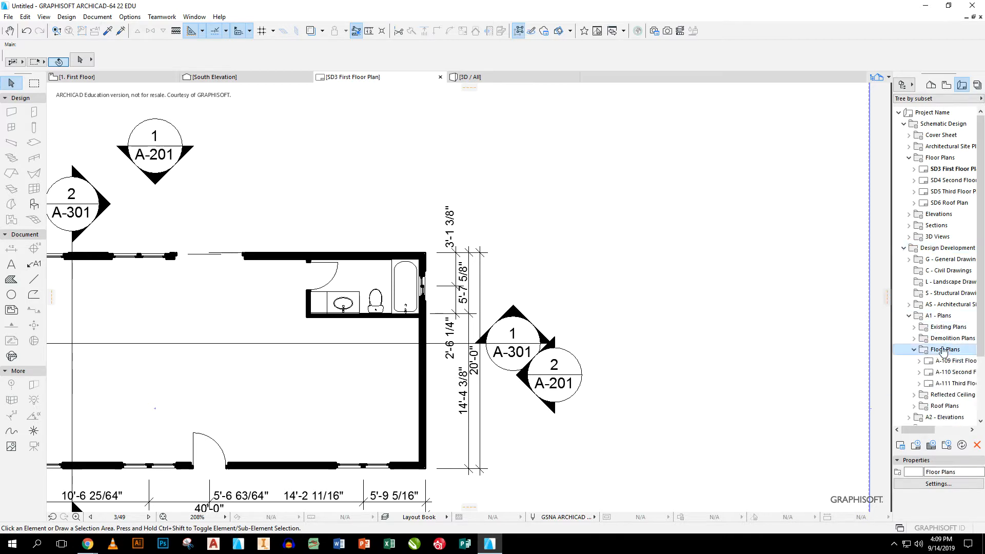
double_click(956, 361)
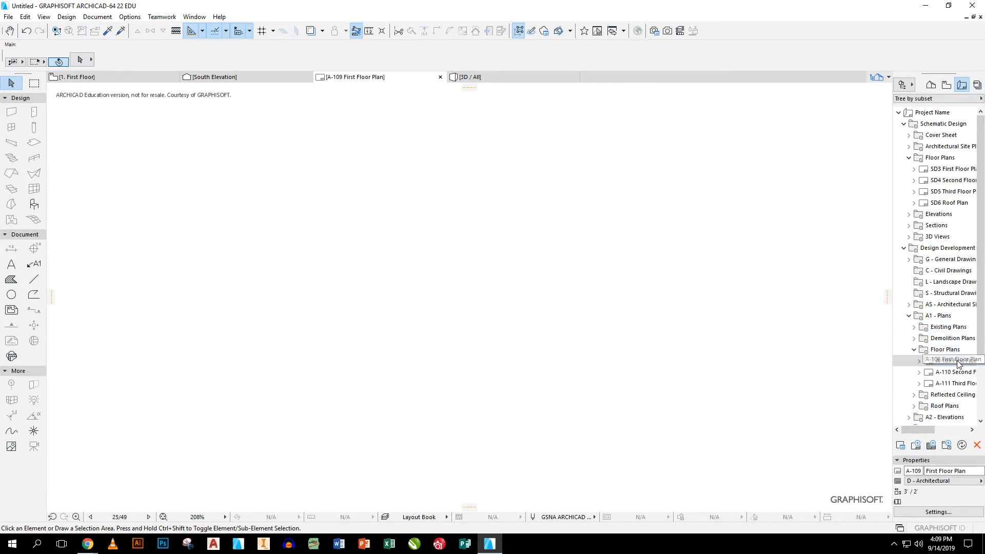
- Examine the dimensions, wall hatching, and door and window tags of the plan on the A-109 sheet
scroll(649, 279, "down", 5)
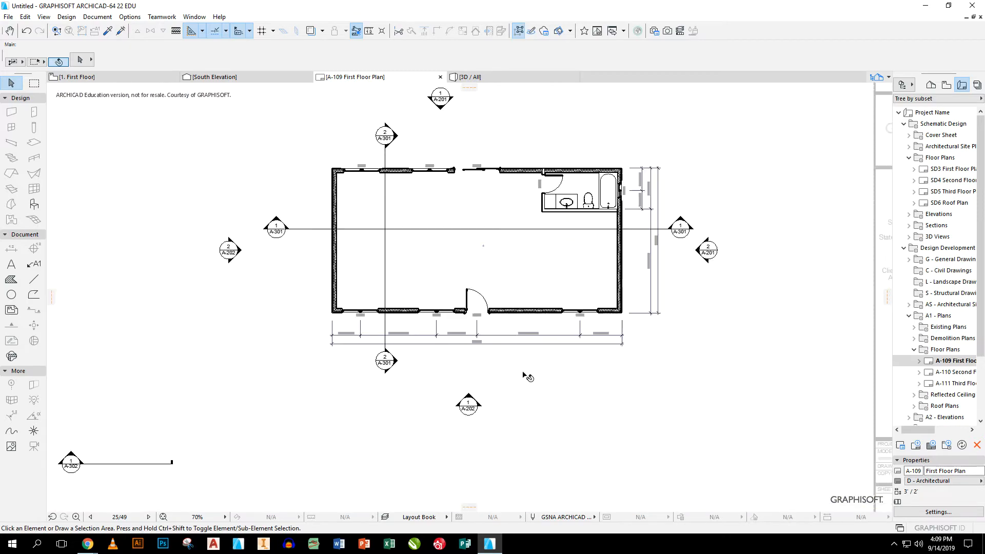
scroll(650, 196, "up", 4)
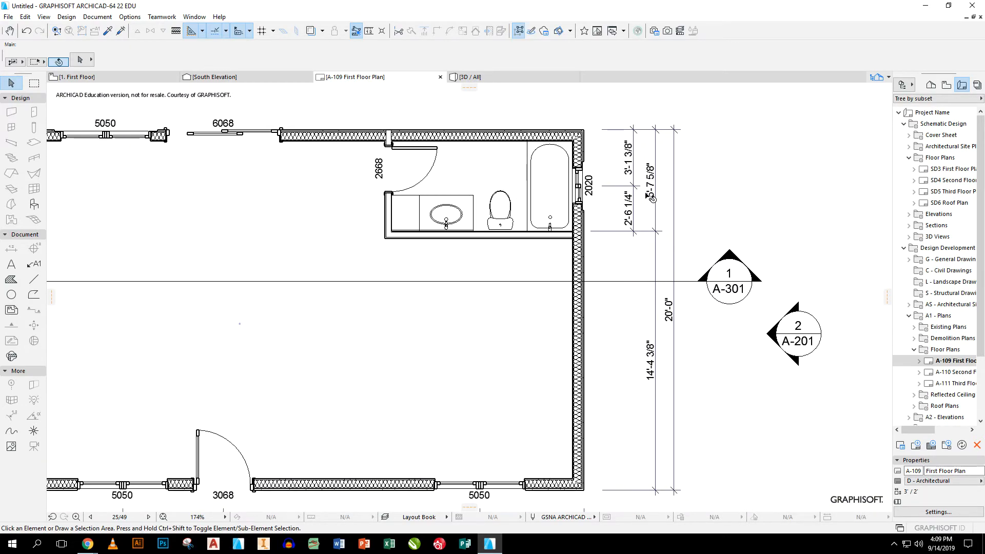
scroll(683, 264, "down", 3)
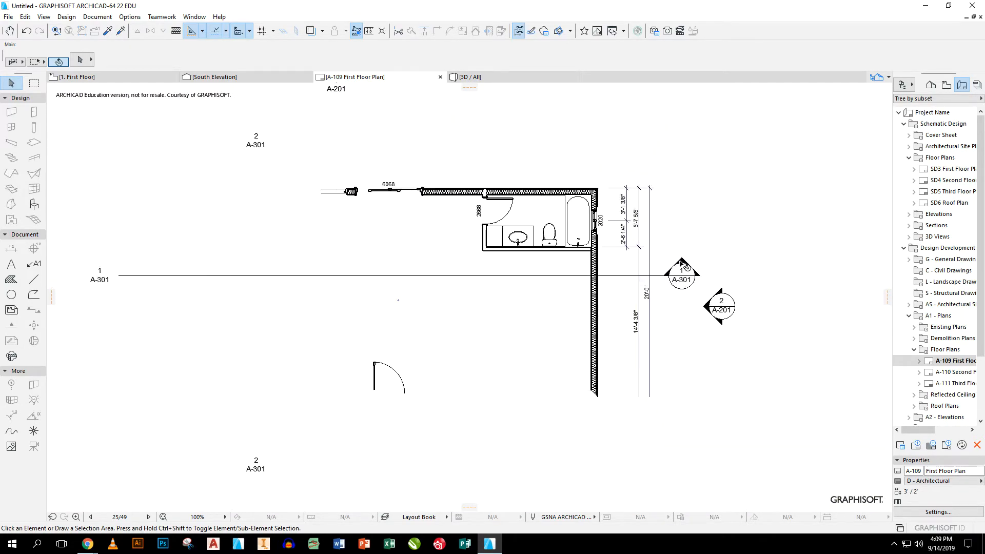
scroll(646, 248, "down", 1)
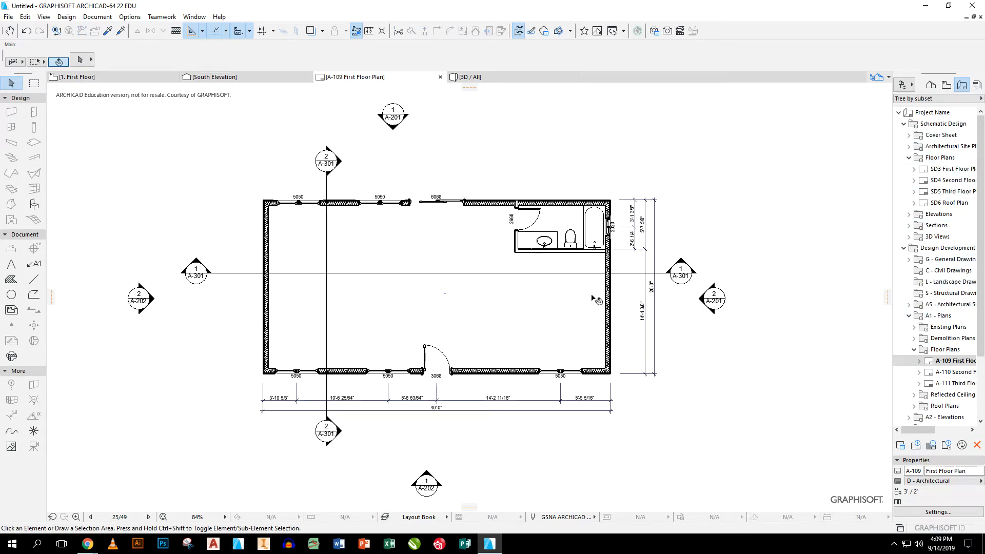
scroll(597, 300, "down", 2)
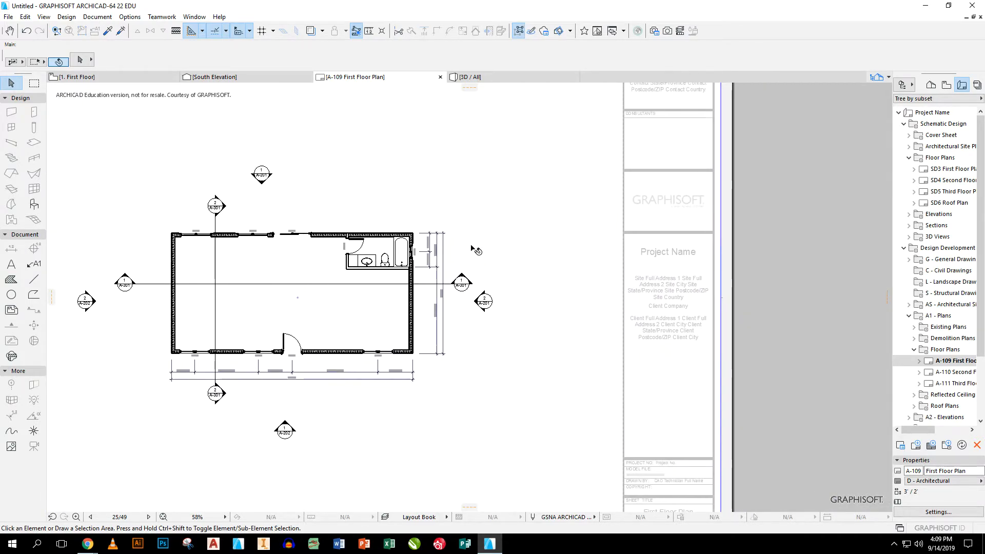
scroll(476, 251, "up", 3)
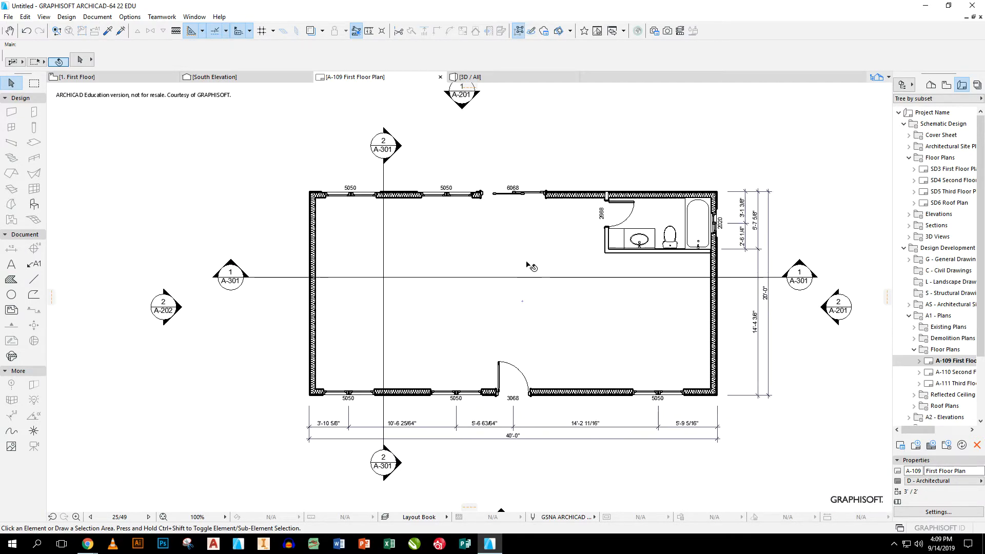
scroll(529, 265, "up", 1)
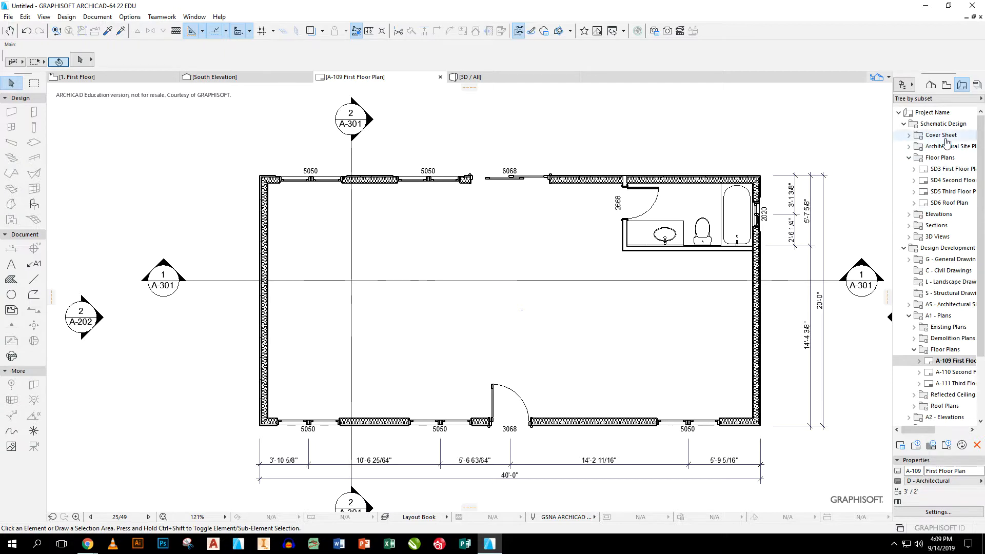
- Examine the A-109 title block's project, client, sheet title and sheet number fields, and the sheet as a whole
right_click(933, 113)
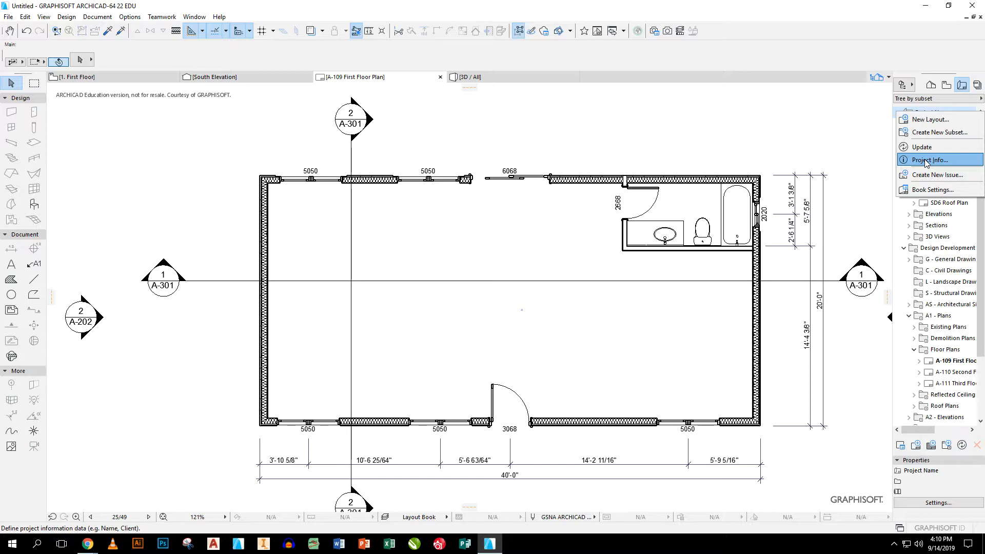
left_click(866, 145)
scroll(864, 143, "down", 3)
middle_click_drag(836, 141, 341, 141)
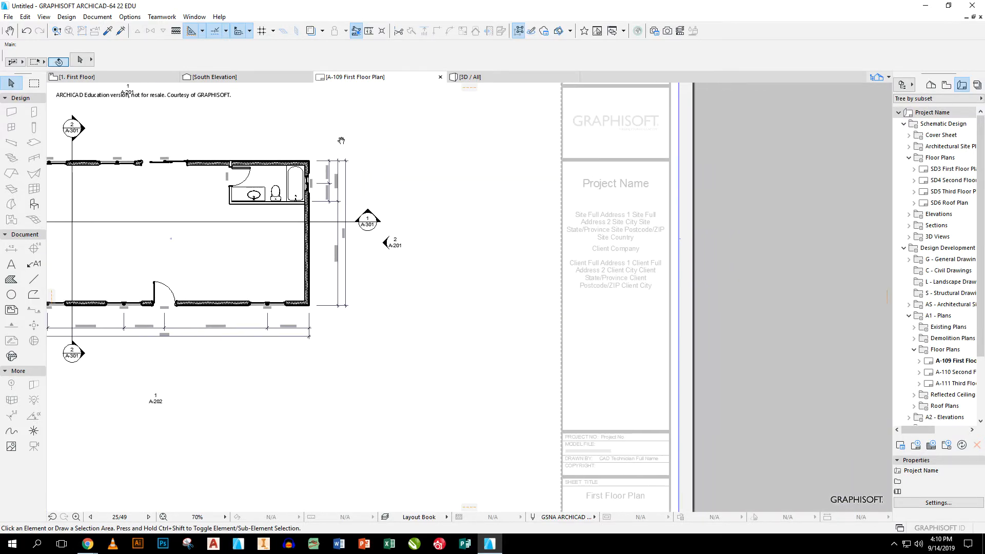
middle_click_drag(614, 342, 598, 321)
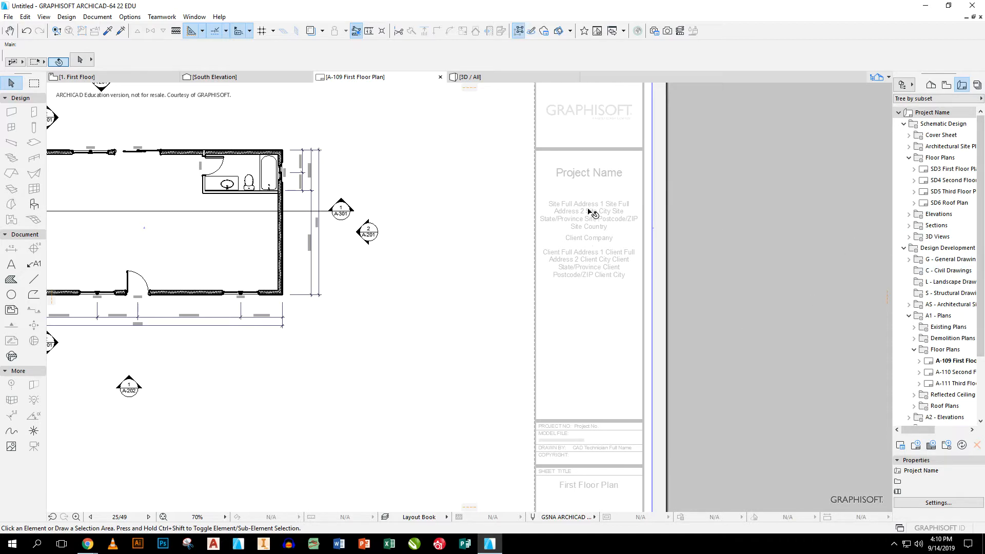
scroll(601, 410, "down", 2)
scroll(601, 407, "up", 5)
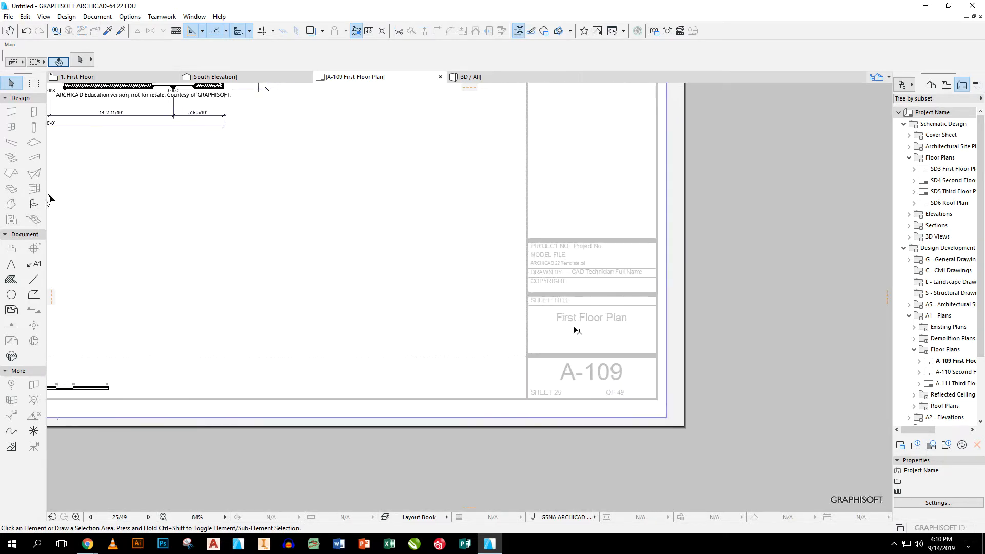
scroll(601, 229, "down", 5)
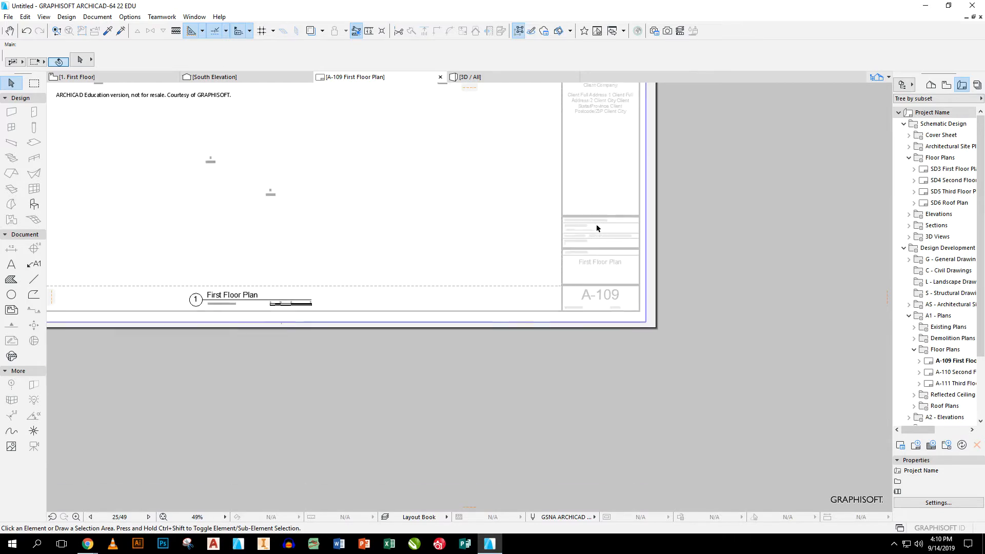
scroll(683, 318, "down", 1)
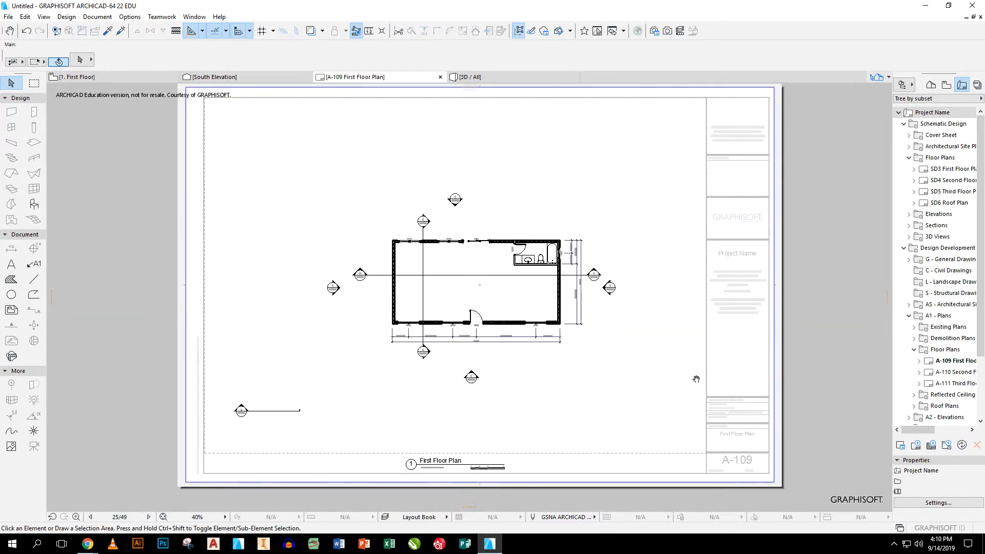
- Start publishing the 3D Renders publisher set and open its set properties
left_click(977, 84)
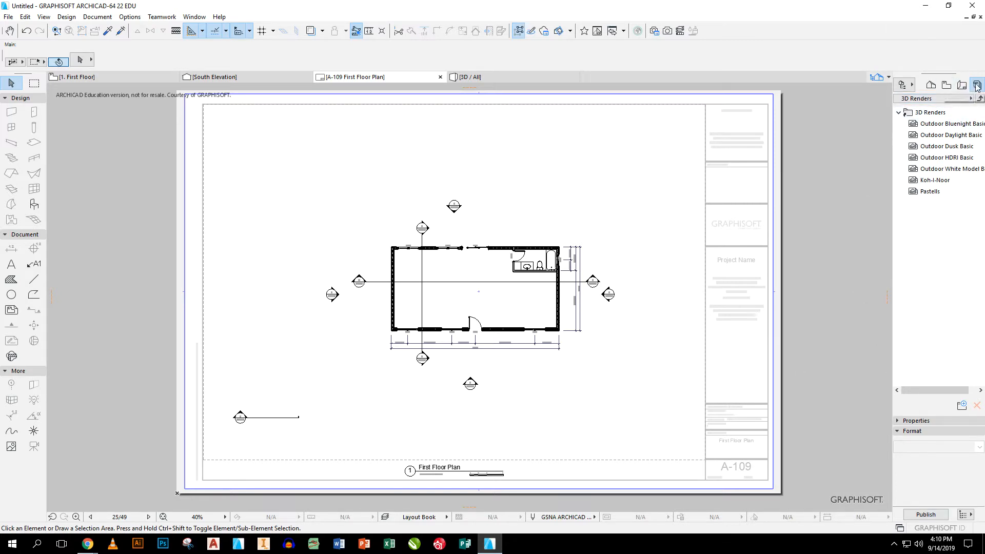
left_click(935, 516)
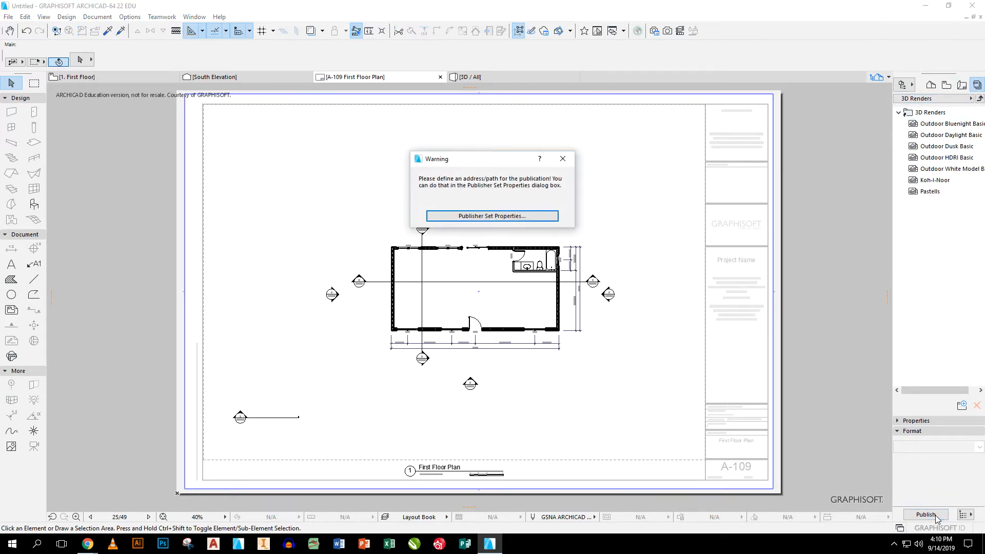
left_click(492, 216)
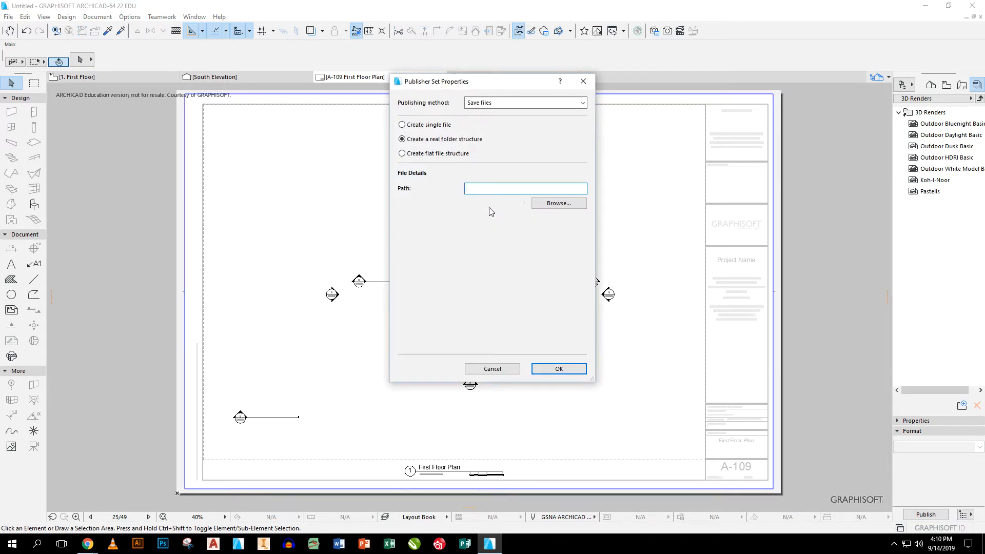
- Set the 3D Renders publisher set to create a single file named Cabin
left_click(402, 125)
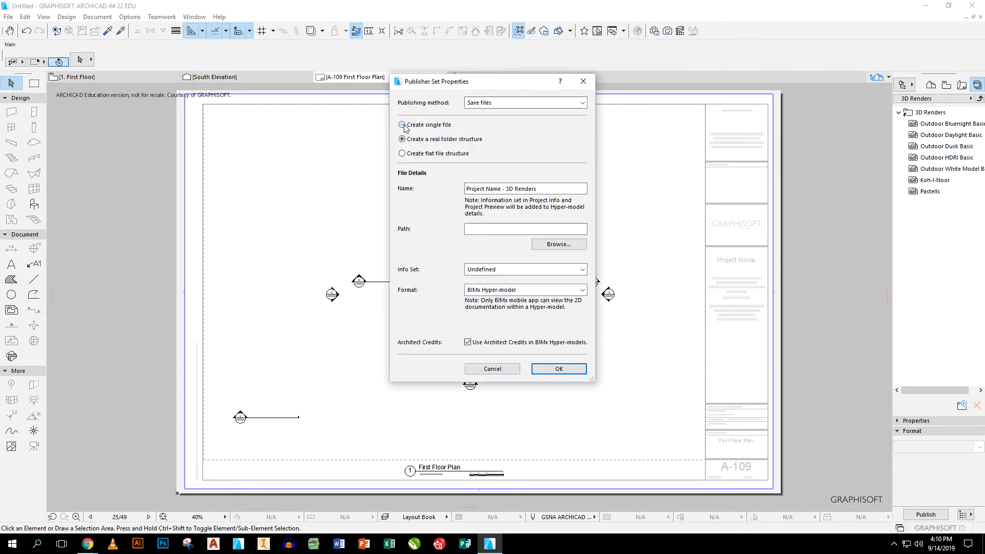
left_click_drag(539, 189, 396, 186)
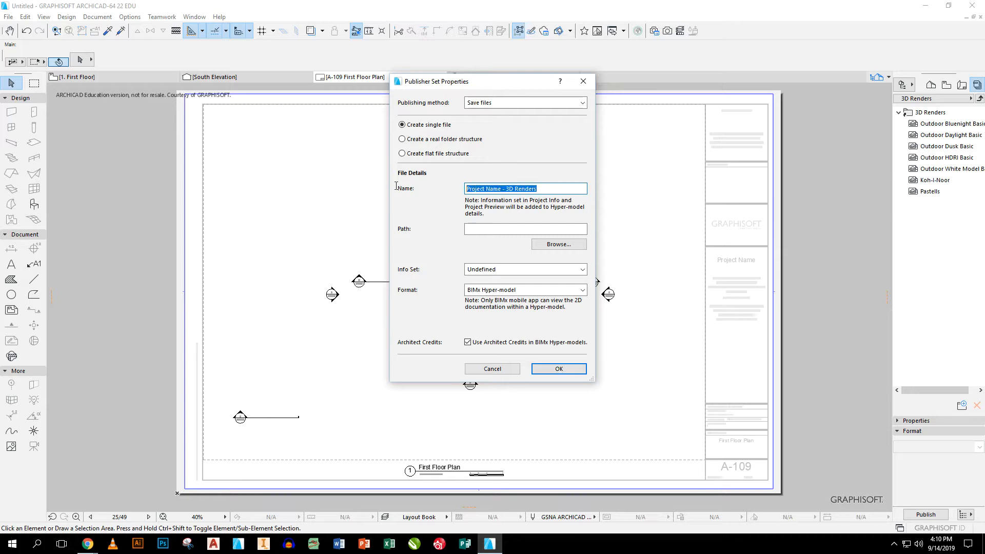
type("C")
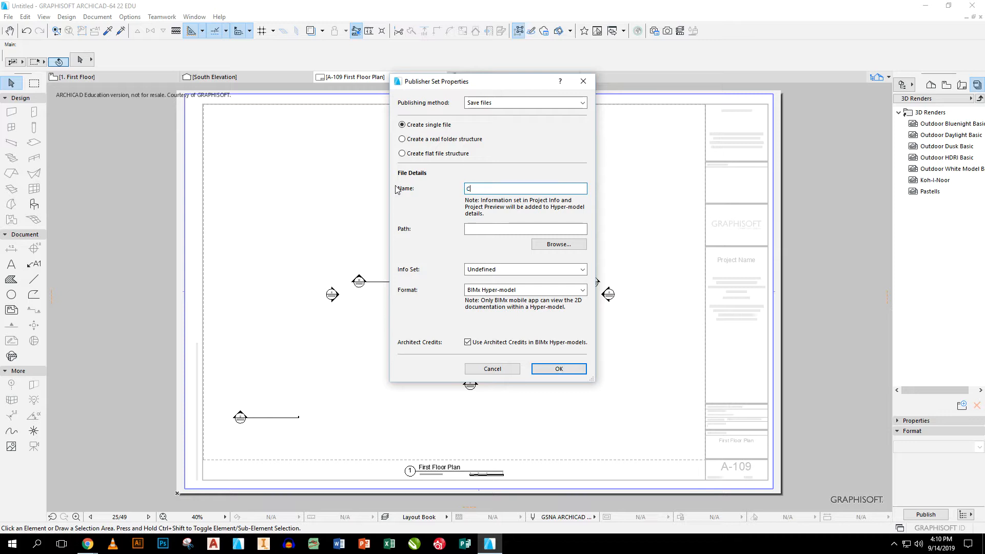
type("Abin")
key("BackSpace")
key("BackSpace")
key("BackSpace")
- Set the publishing path to the Desktop folder and the output format to PDF
left_click(555, 244)
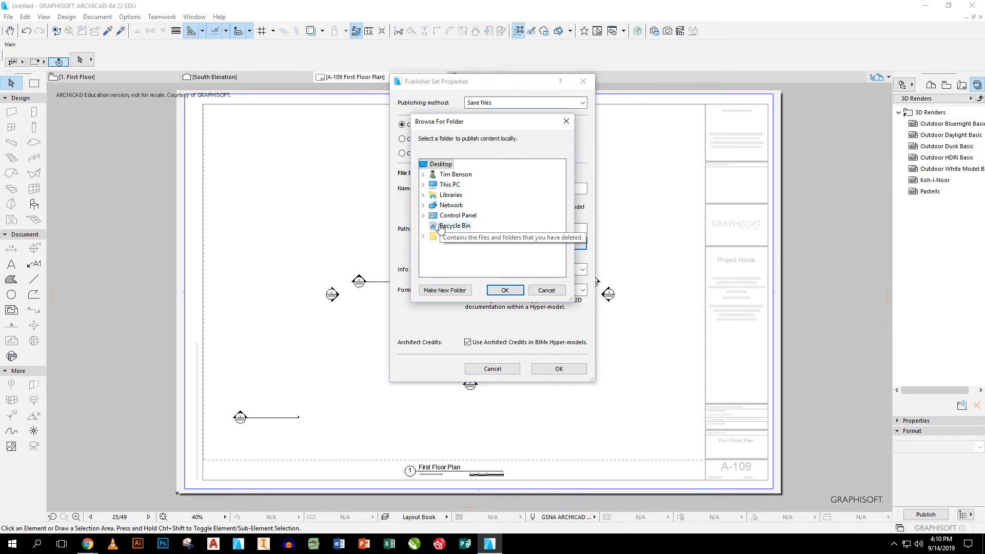
left_click(424, 185)
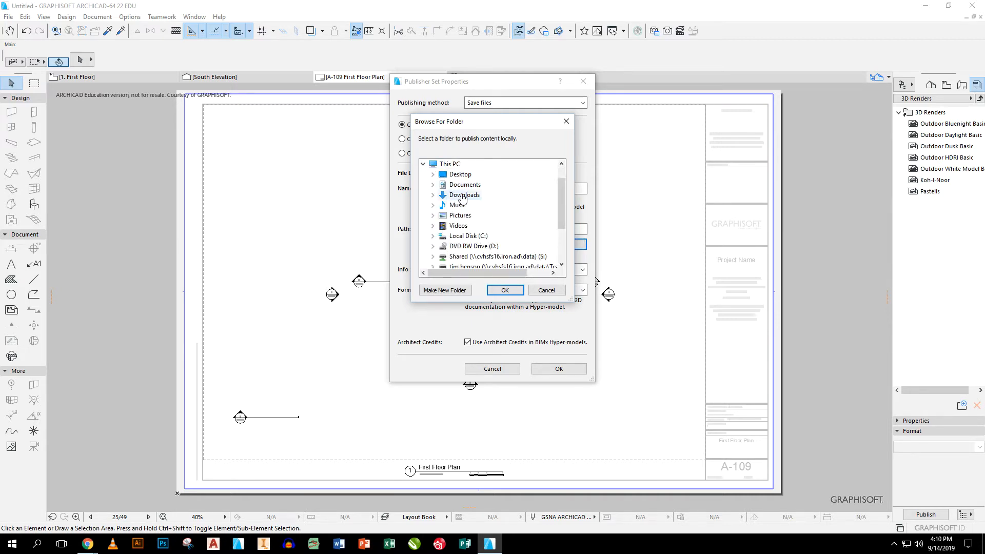
double_click(460, 175)
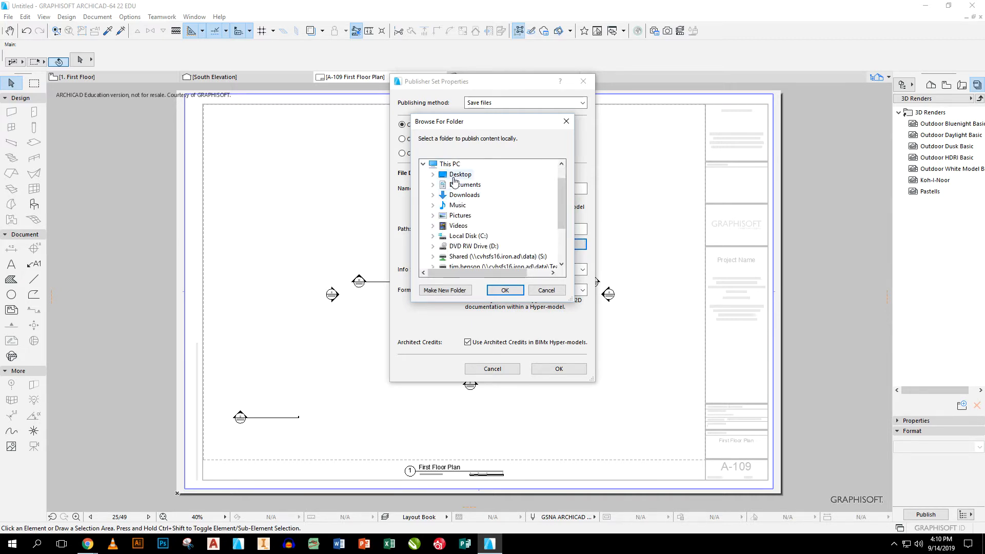
left_click(505, 291)
left_click(565, 290)
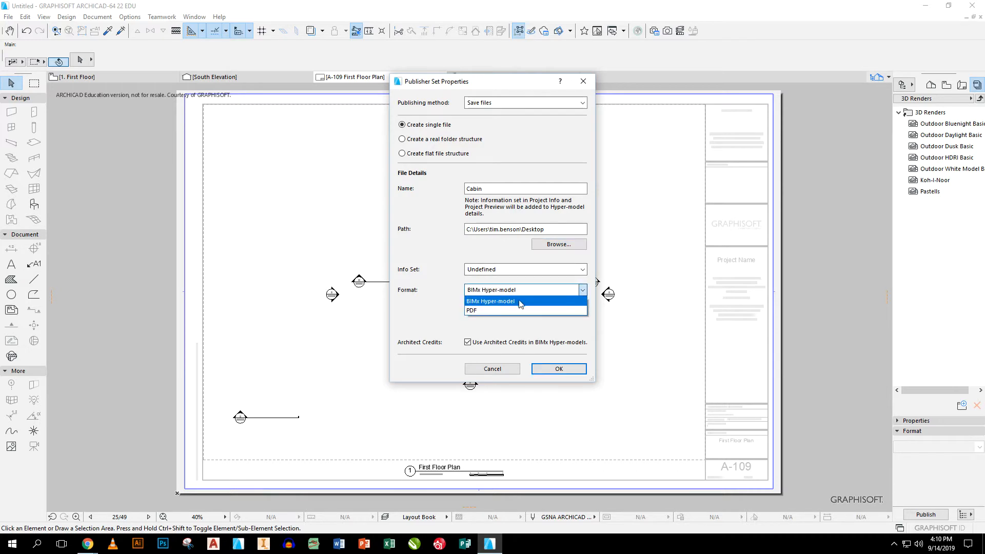
left_click(497, 307)
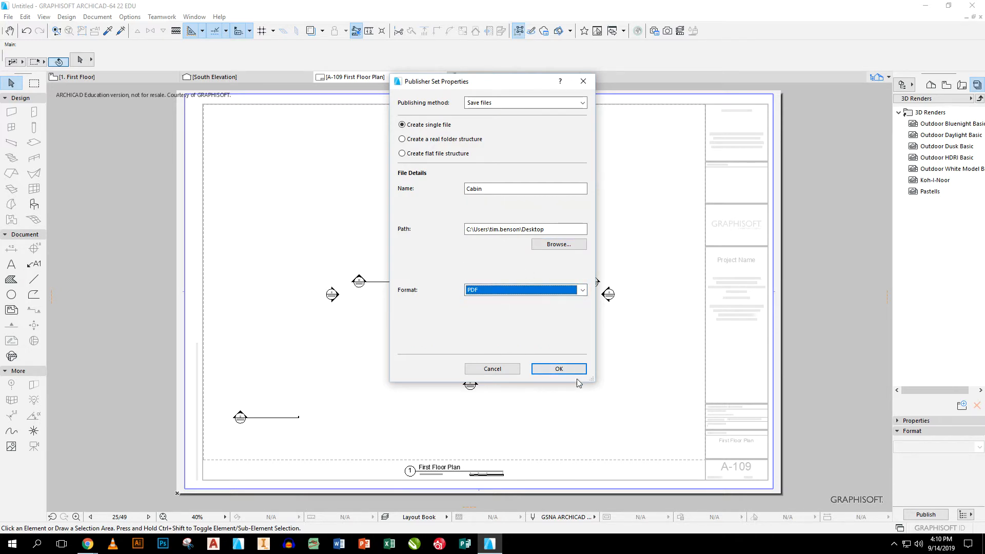
- Confirm the 3D Renders set properties, publish the set and close the publishing report
left_click(562, 369)
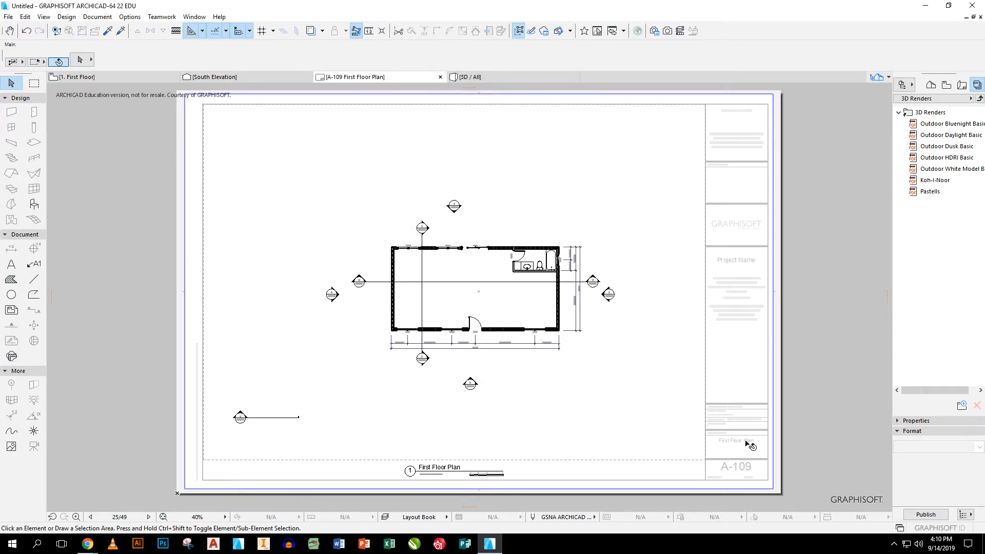
left_click(945, 515)
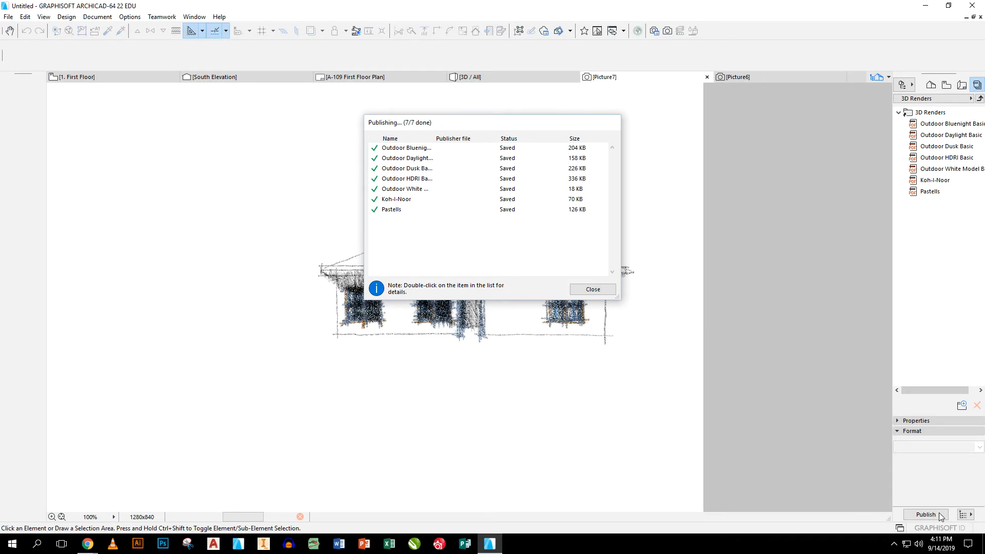
left_click(592, 289)
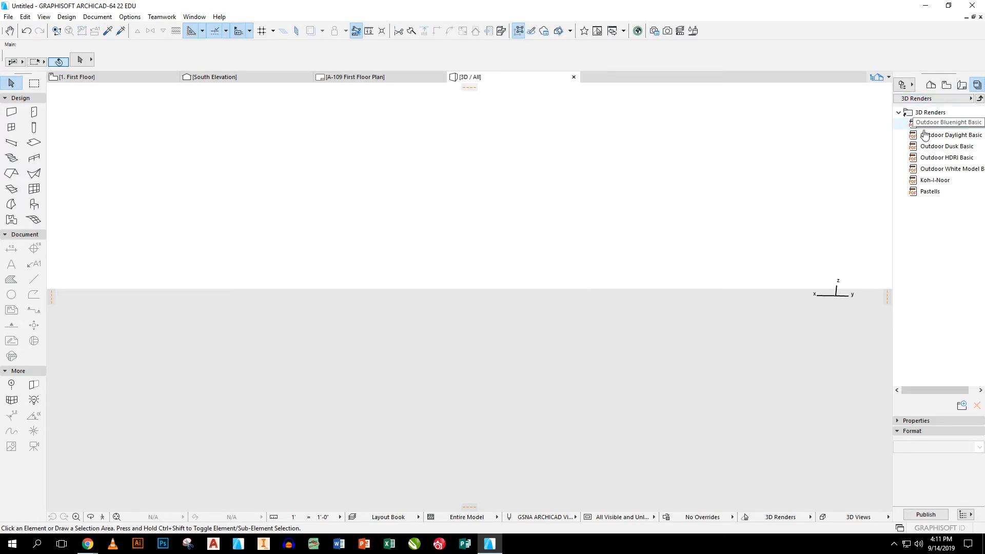
- Switch to the PDF publisher set, start publishing it and open its set properties
left_click(967, 99)
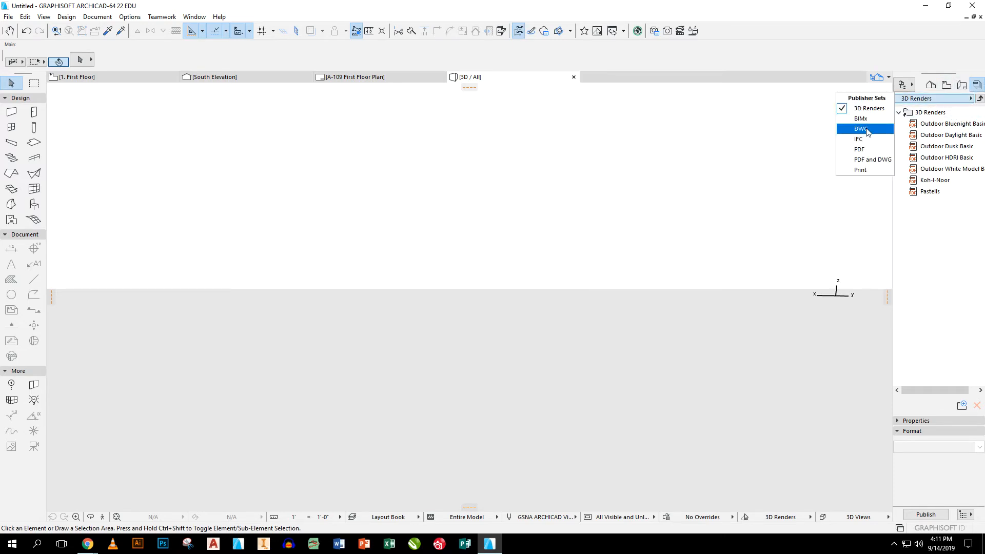
left_click(860, 148)
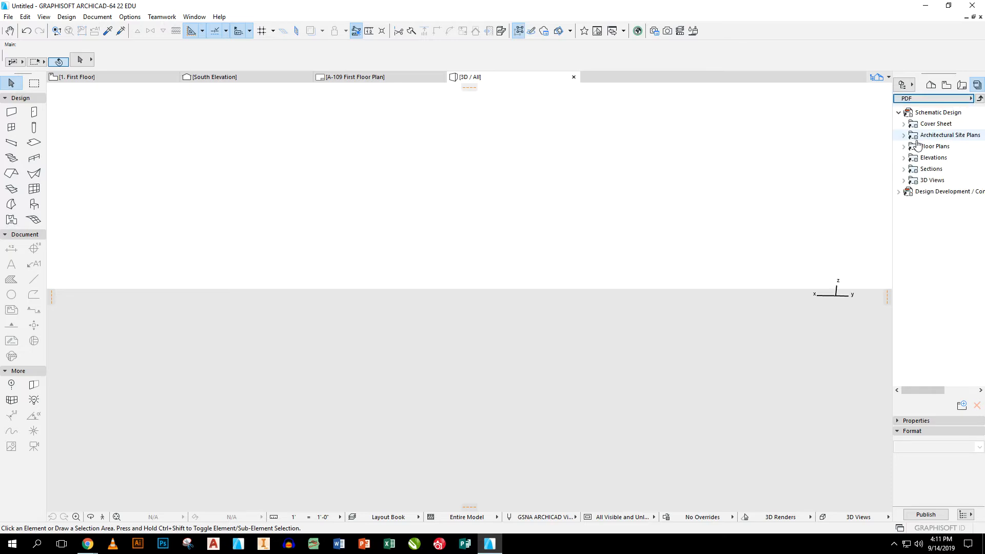
left_click(928, 515)
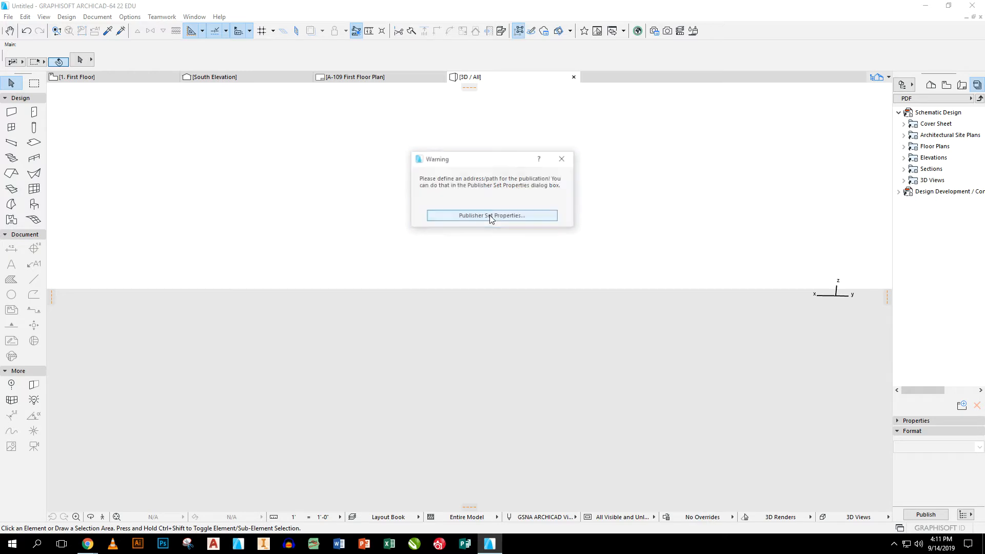
left_click(490, 216)
- Set the PDF publisher set to create a single file in PDF format
left_click(403, 126)
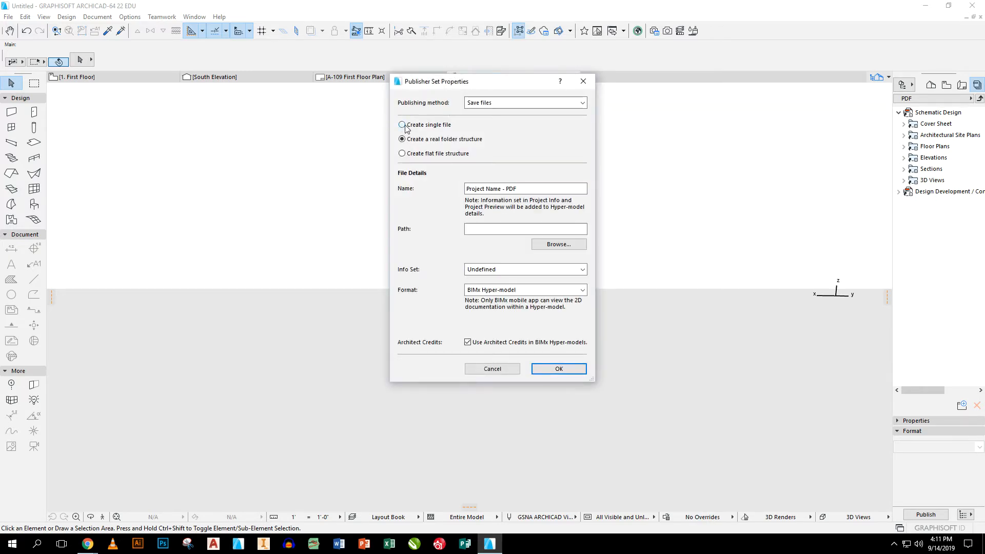
left_click(534, 290)
left_click(513, 304)
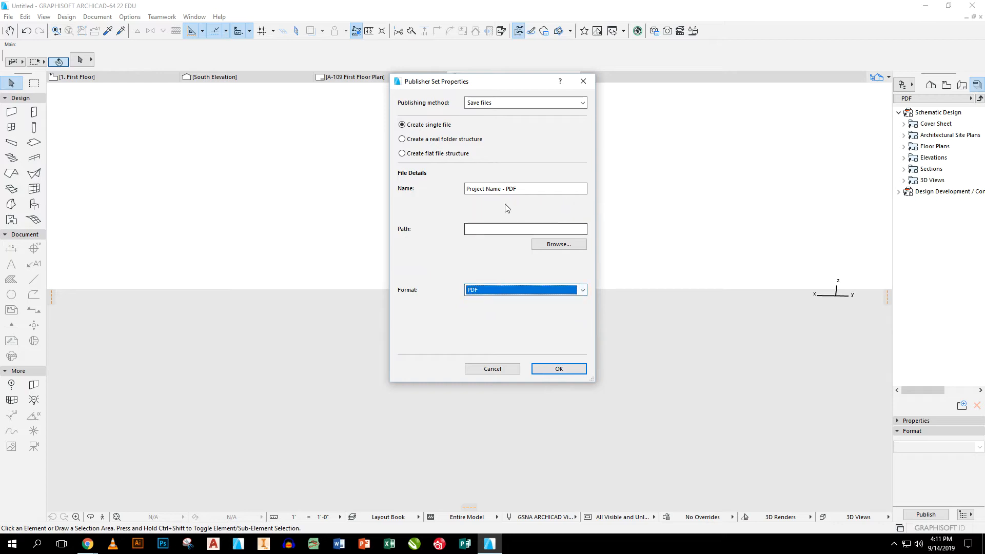
- Set the publishing path to the Desktop folder under This PC and name the output file Cabin
left_click(552, 245)
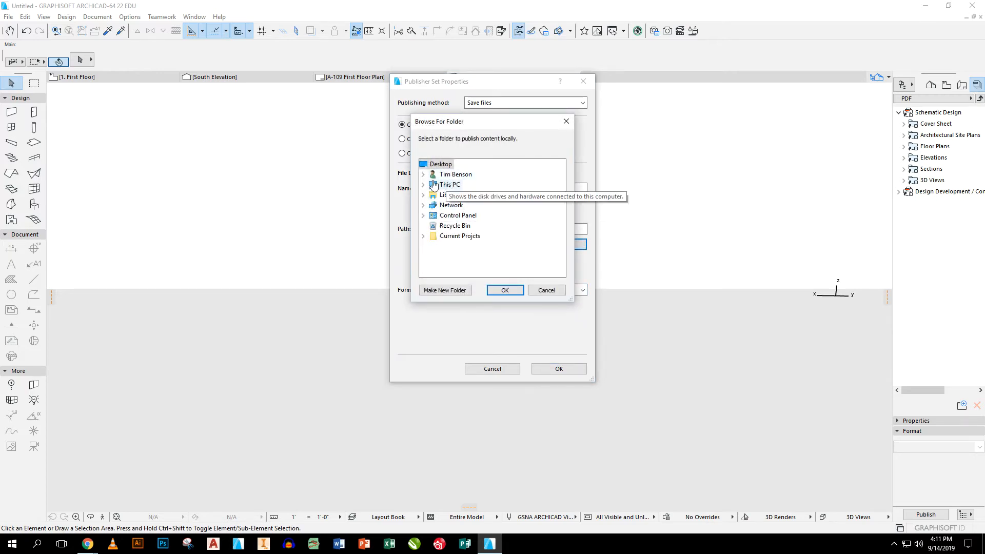
left_click(423, 184)
double_click(460, 175)
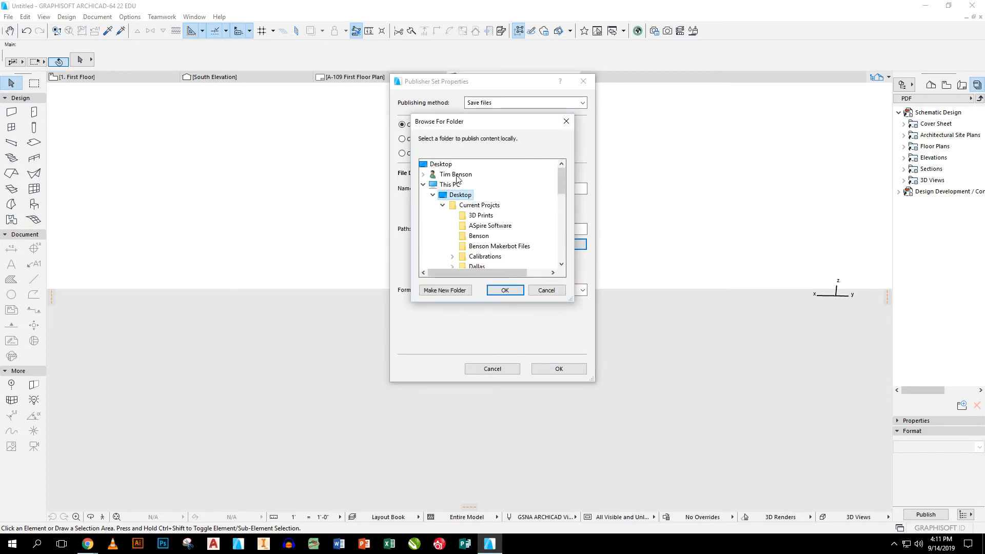
left_click(505, 290)
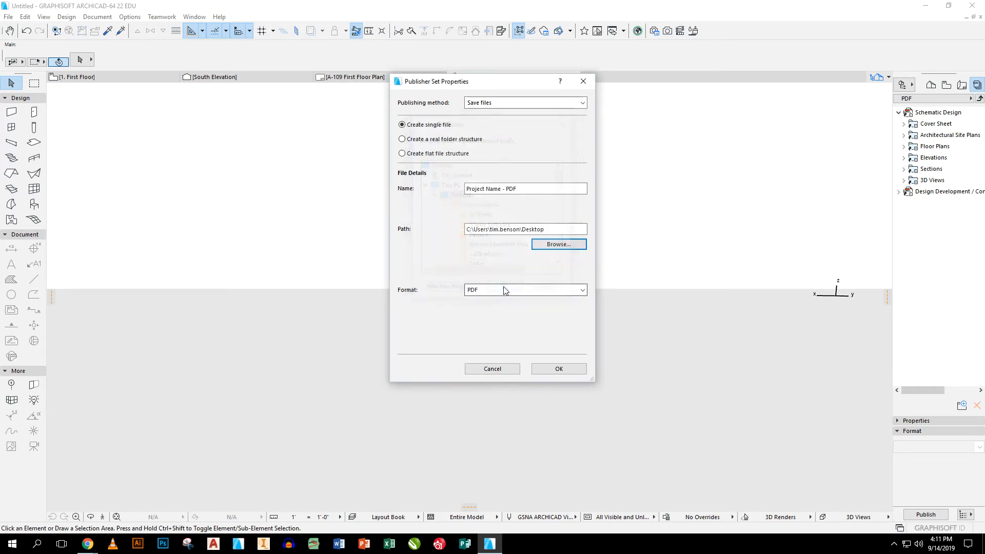
left_click(516, 190)
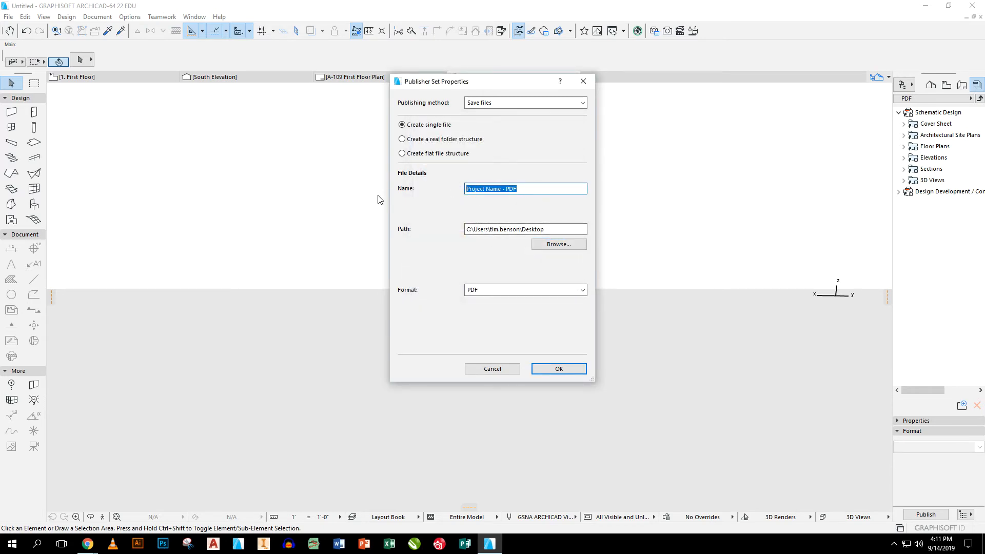
type("Cabin")
left_click(557, 369)
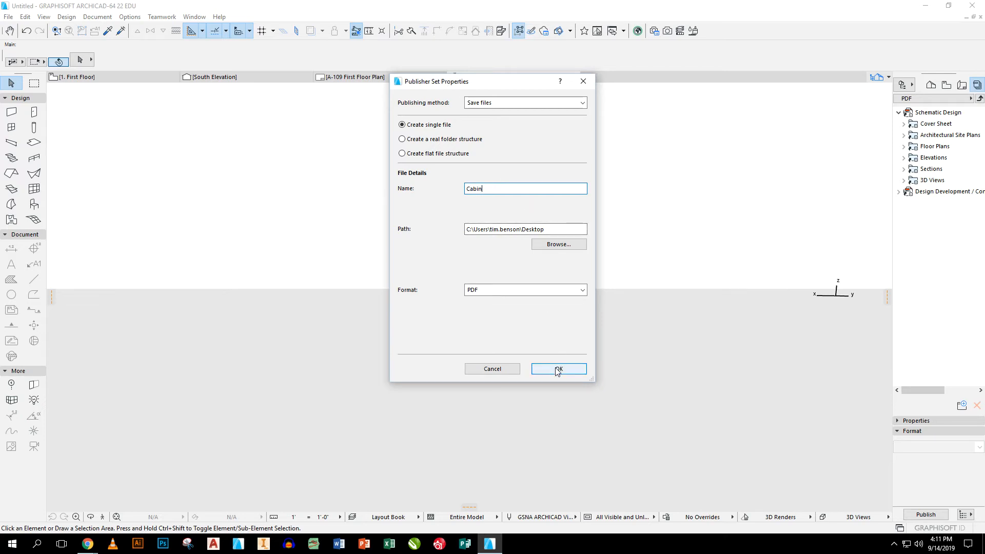
- Publish the PDF publisher set, skipping all drawings that cannot be updated, and close the publishing report
left_click(925, 516)
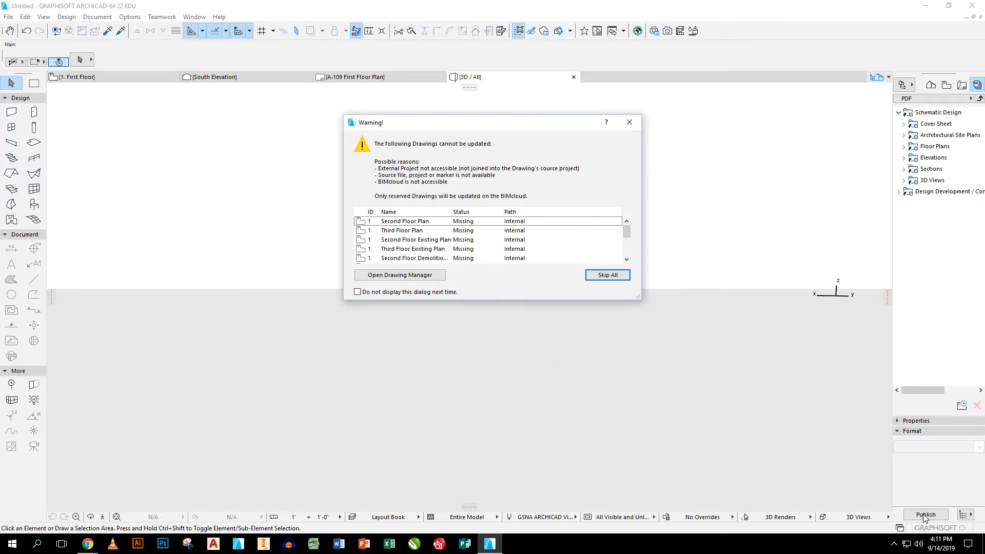
left_click(609, 276)
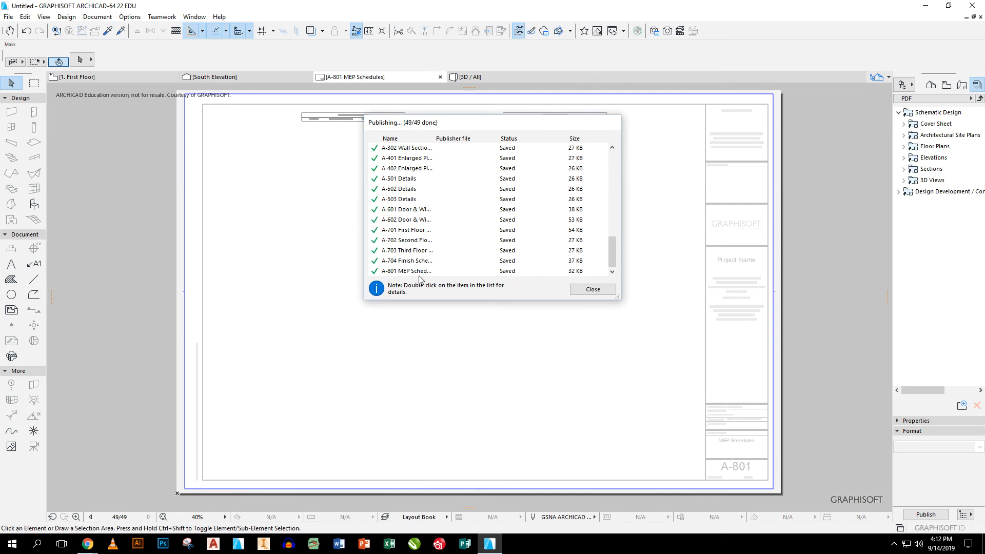
left_click(595, 290)
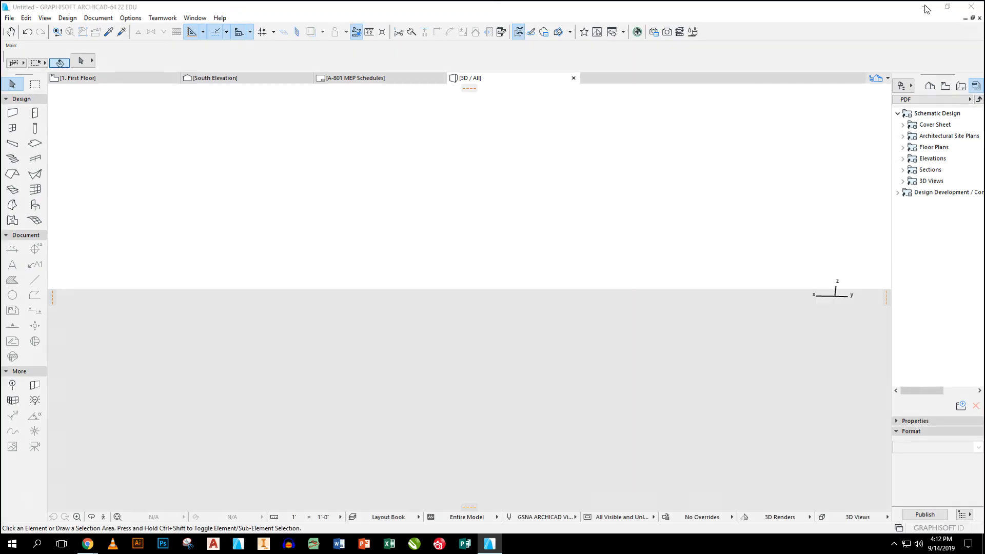
- Open the published Cabin PDF from the desktop in Acrobat Reader and examine its floor plan, roof plan, section and 3D view sheets
left_click(925, 7)
double_click(97, 72)
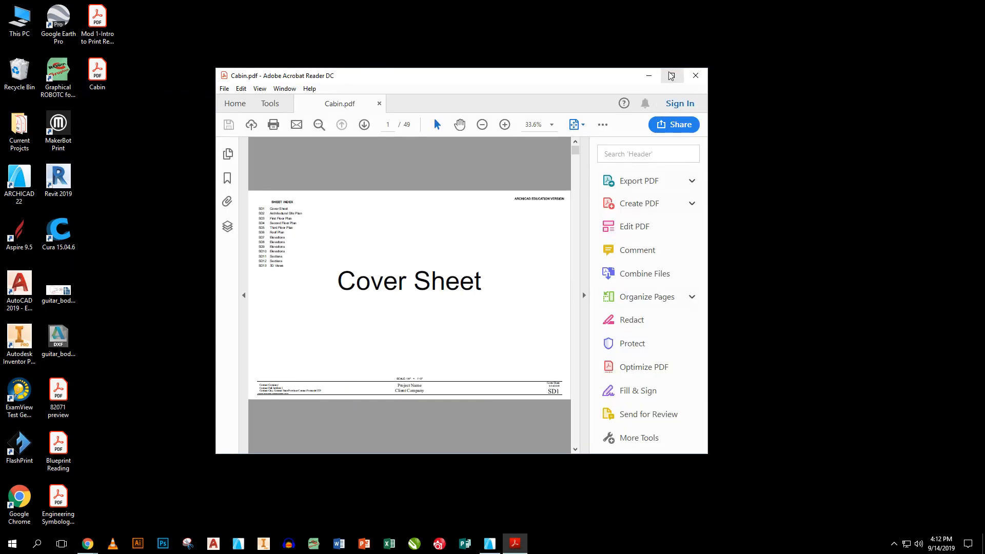
left_click(672, 75)
scroll(589, 176, "down", 3)
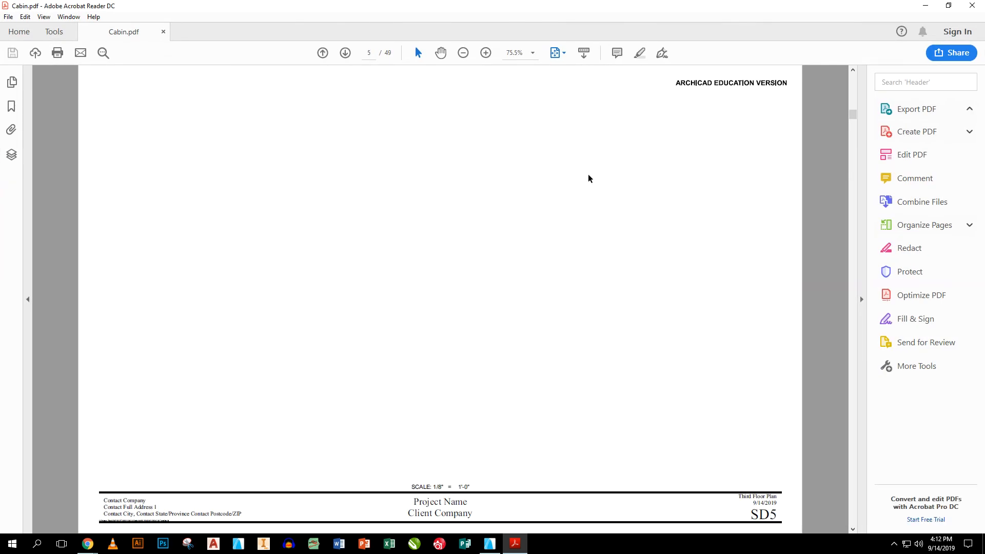
scroll(588, 176, "up", 3)
scroll(589, 176, "down", 1)
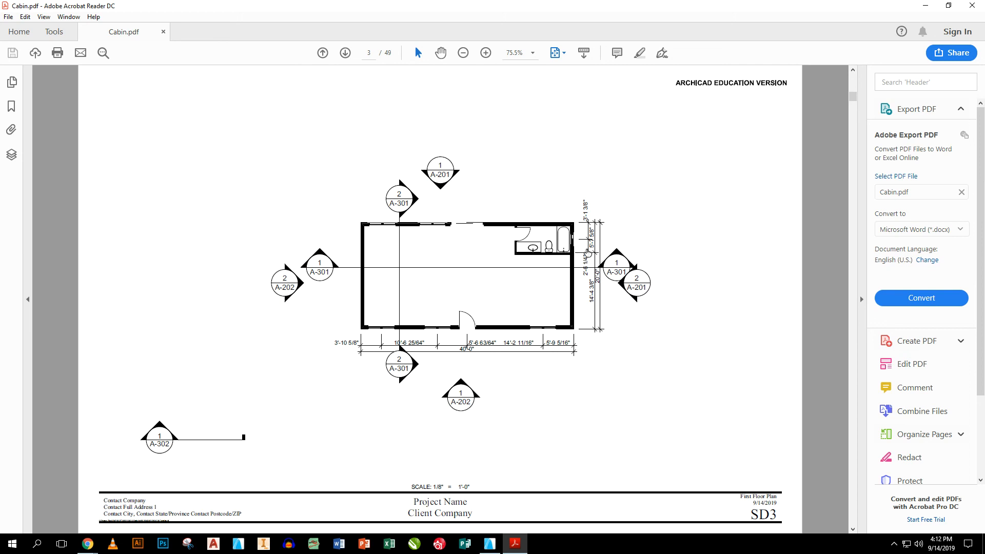
scroll(576, 237, "down", 4)
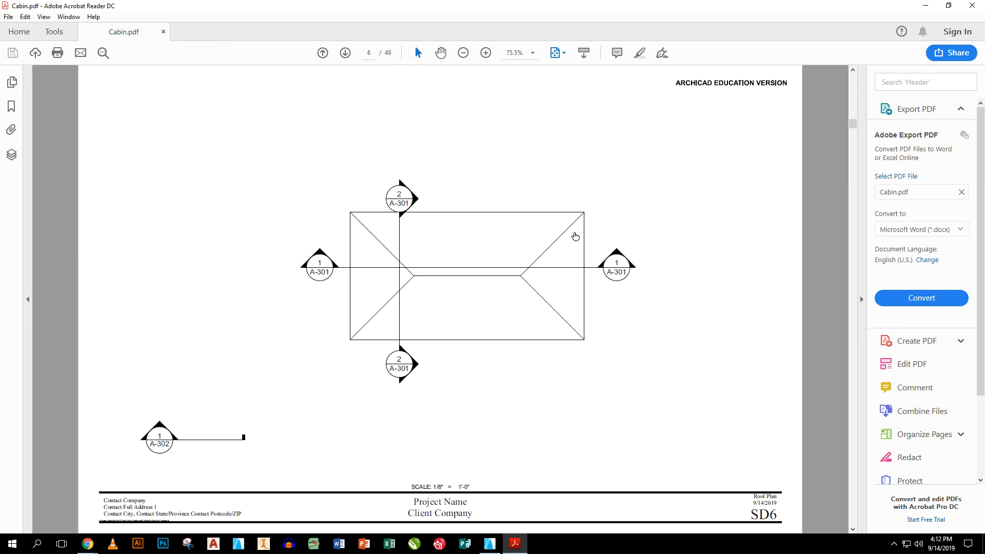
scroll(576, 237, "down", 5)
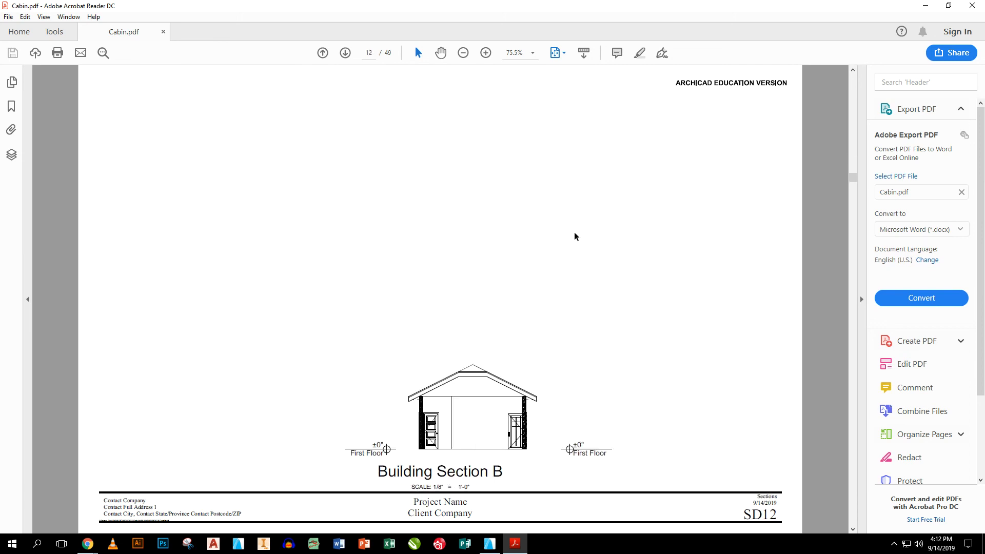
scroll(575, 237, "down", 4)
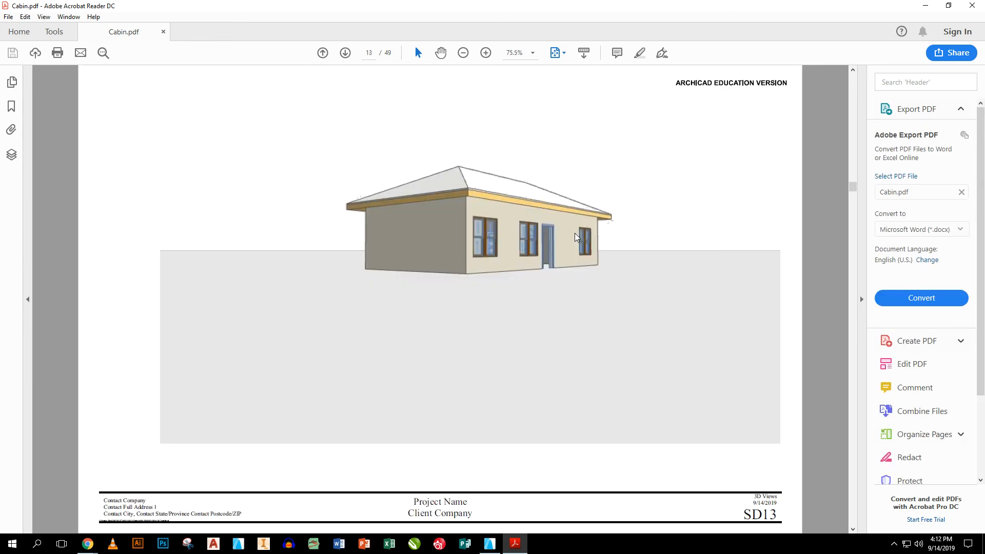
scroll(575, 237, "down", 2)
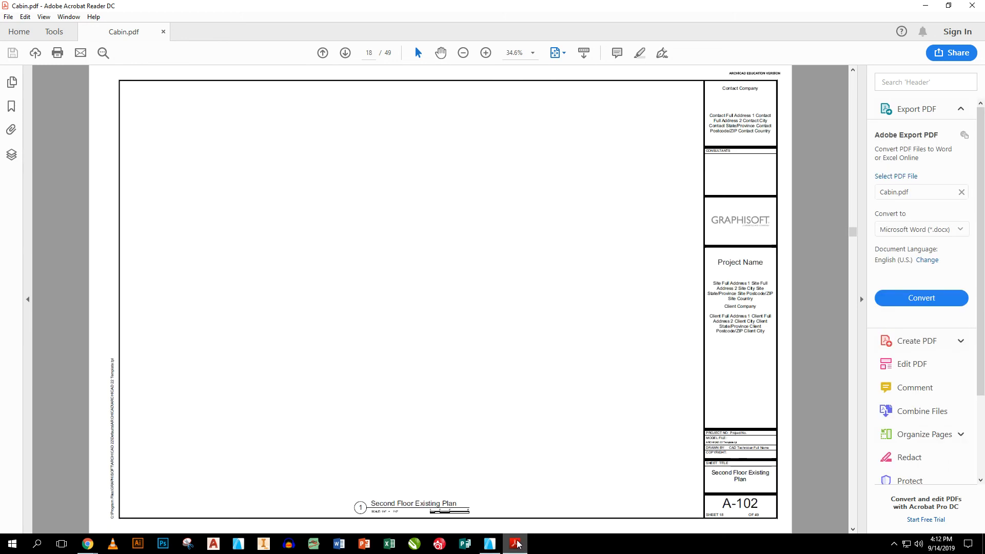
left_click(88, 544)
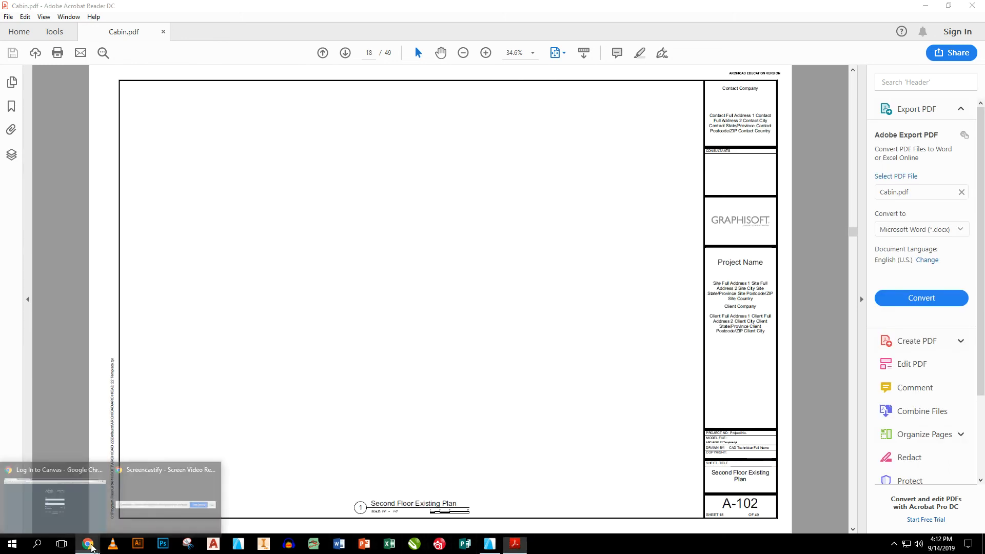
left_click(187, 502)
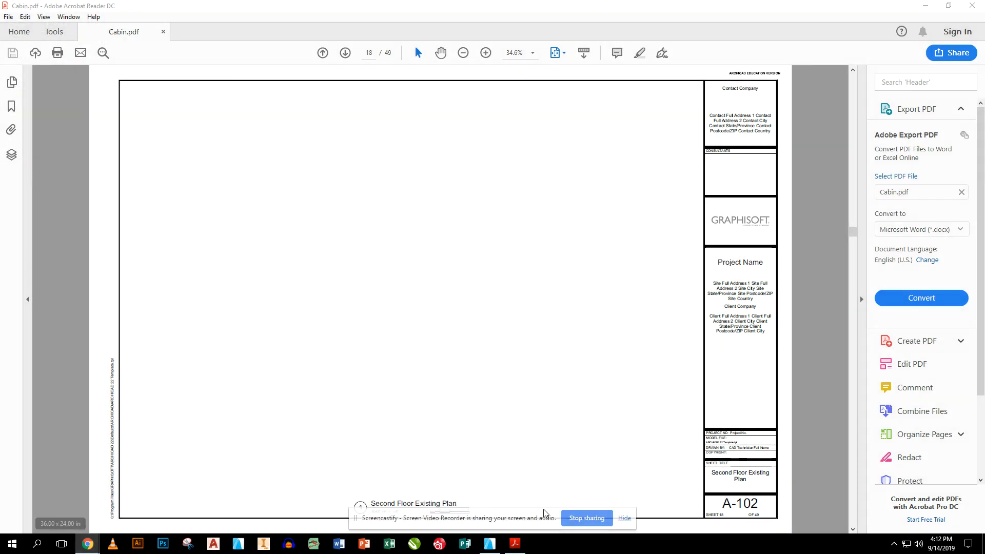